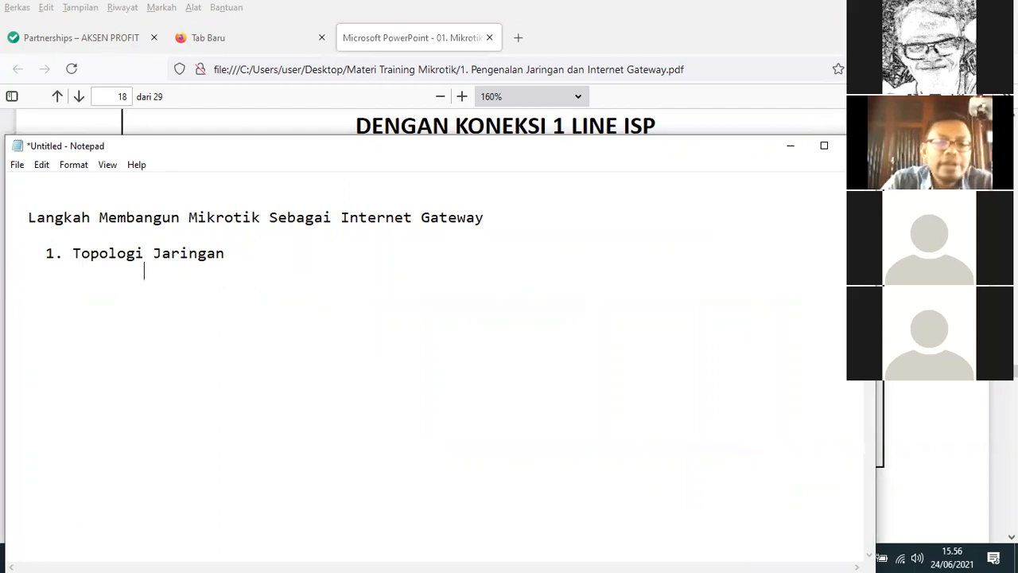
# Add the line "Internet Gateway ? Gerbang antara jaringan LAN & Public" indented below "1. Topologi Jaringan"
pyautogui.write('Inter')
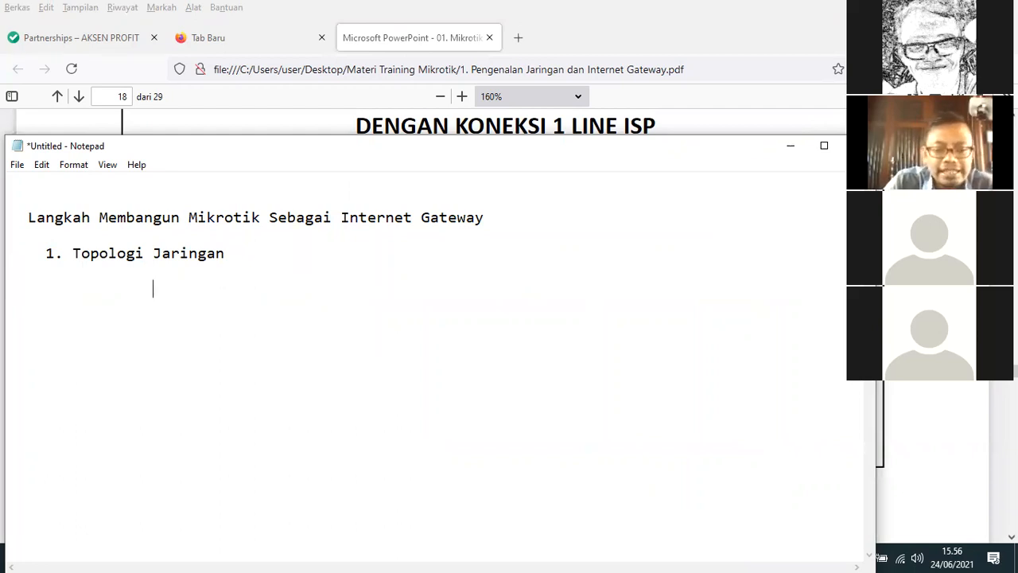
pyautogui.write('net ')
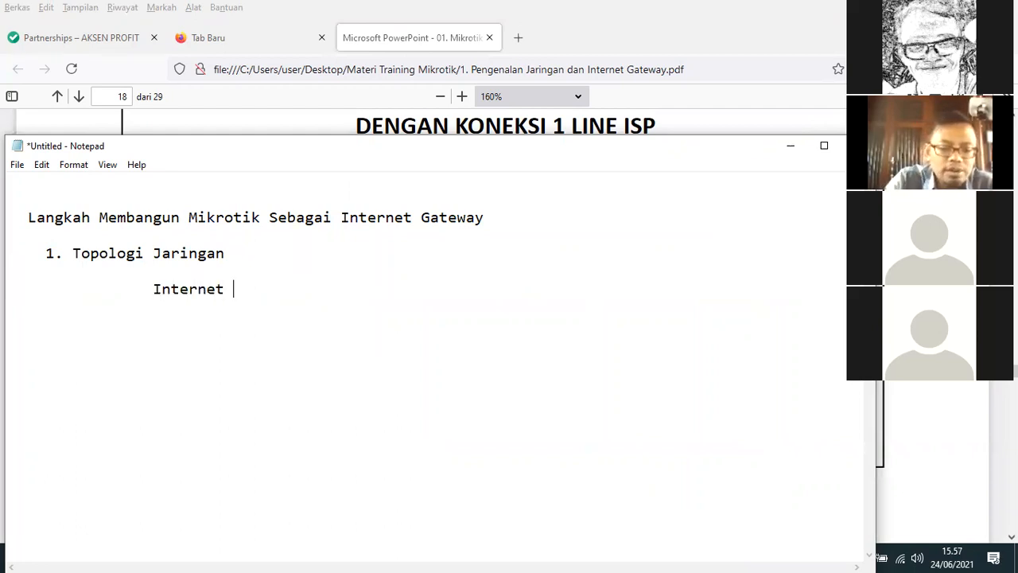
pyautogui.write('Gateway ?')
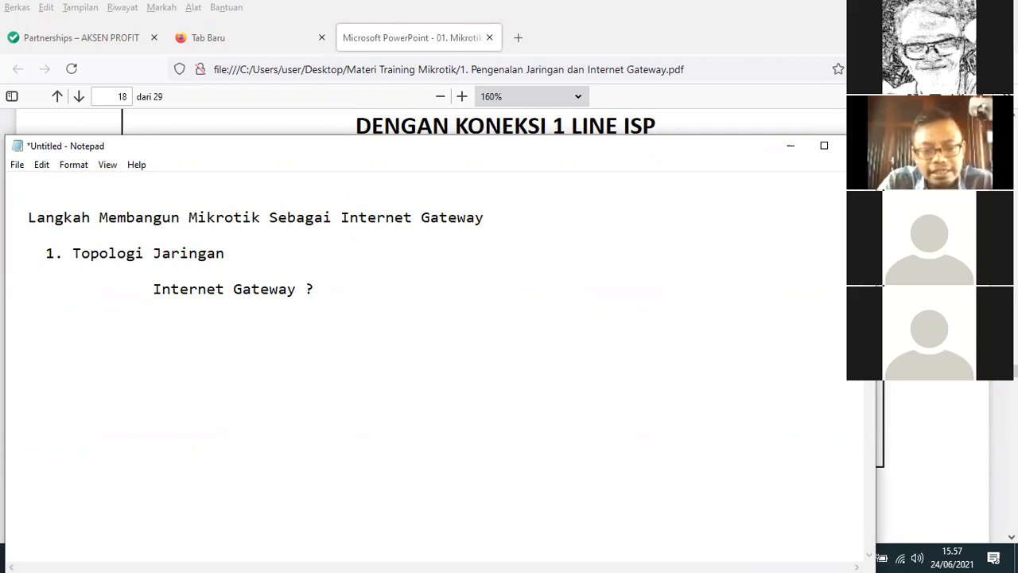
pyautogui.write('  Gerban')
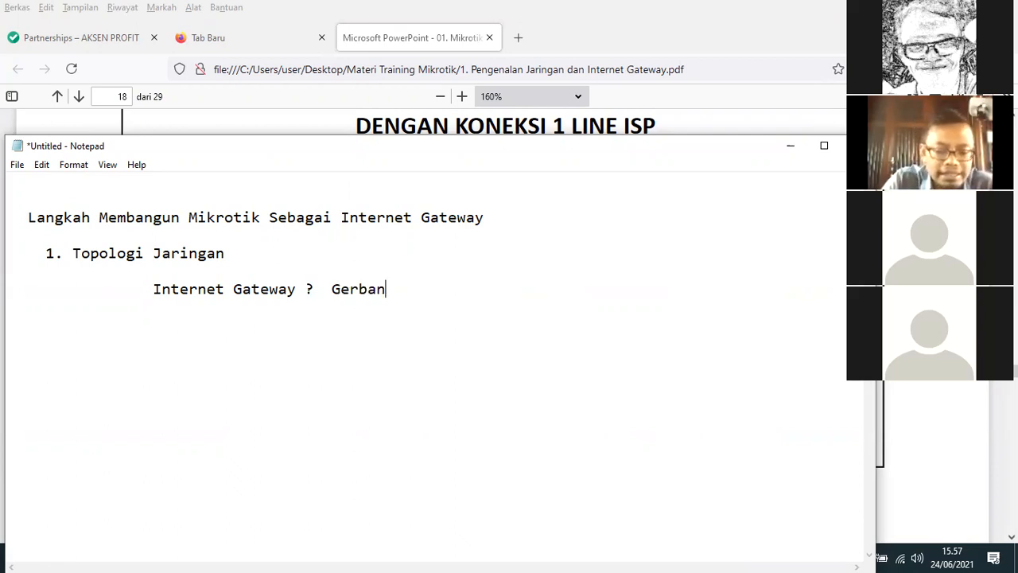
pyautogui.write('g ant')
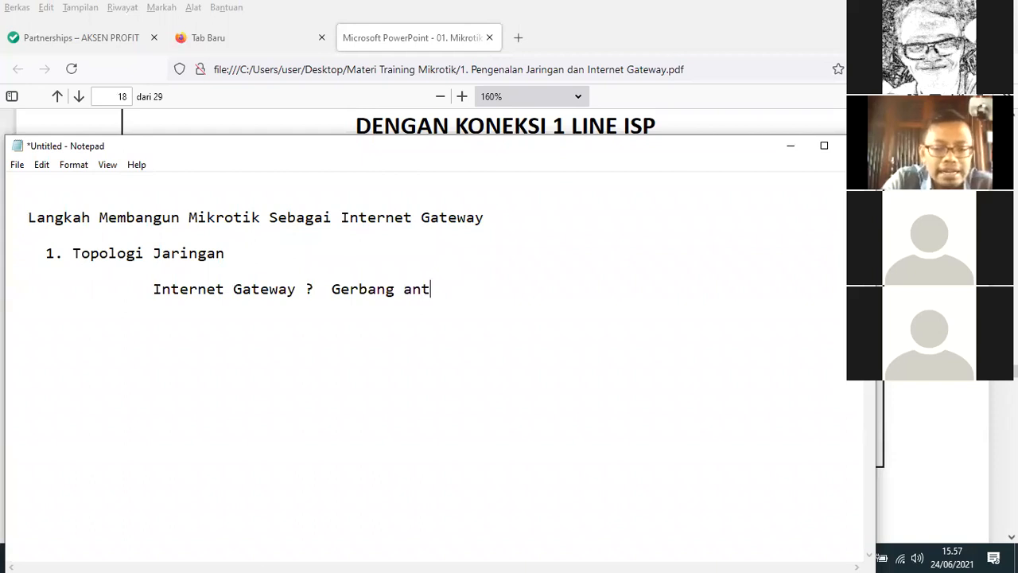
pyautogui.write('ara ja')
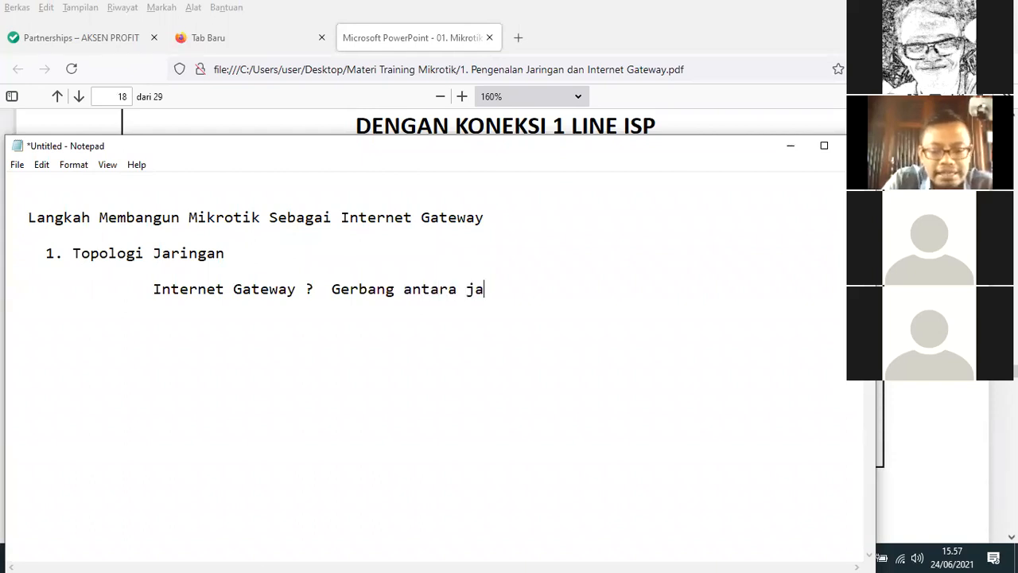
pyautogui.write('ringan ')
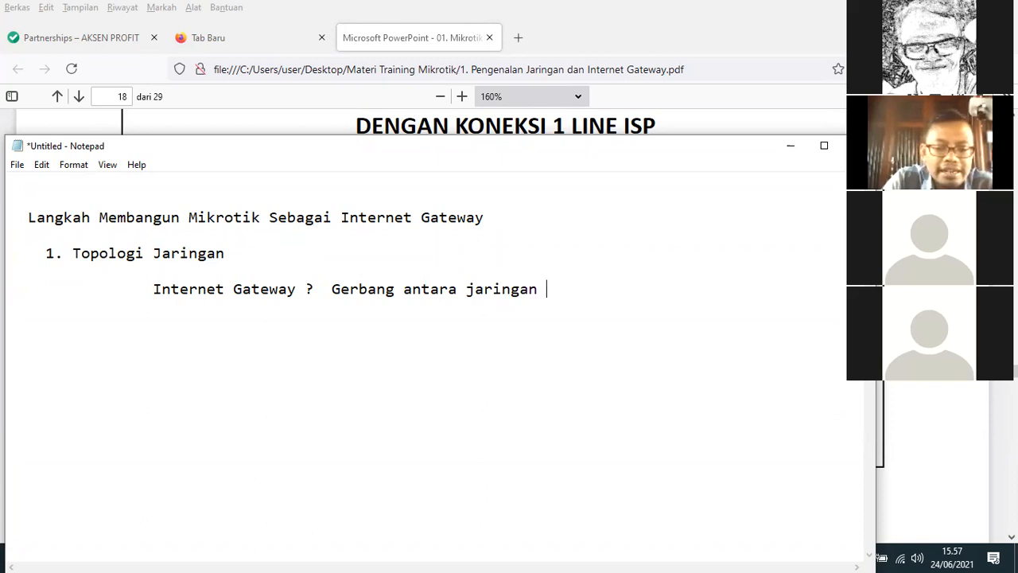
pyautogui.write('LAN & Public')
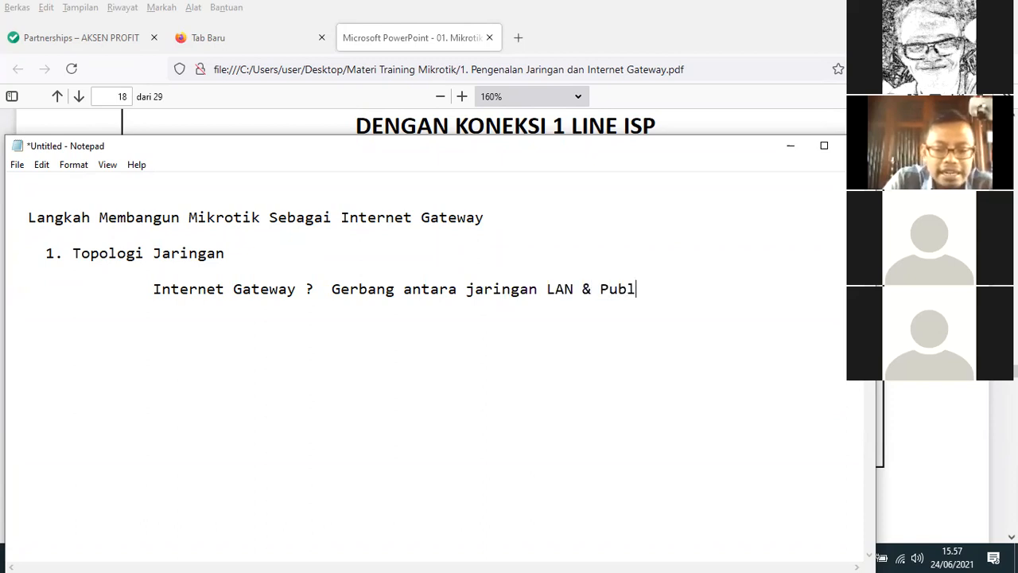
# Insert the word "Jaringan" before "Public" in the Internet Gateway line
pyautogui.press('Left')
pyautogui.press('Left')
pyautogui.press('Left')
pyautogui.press('Left')
pyautogui.press('Left')
pyautogui.press('Left')
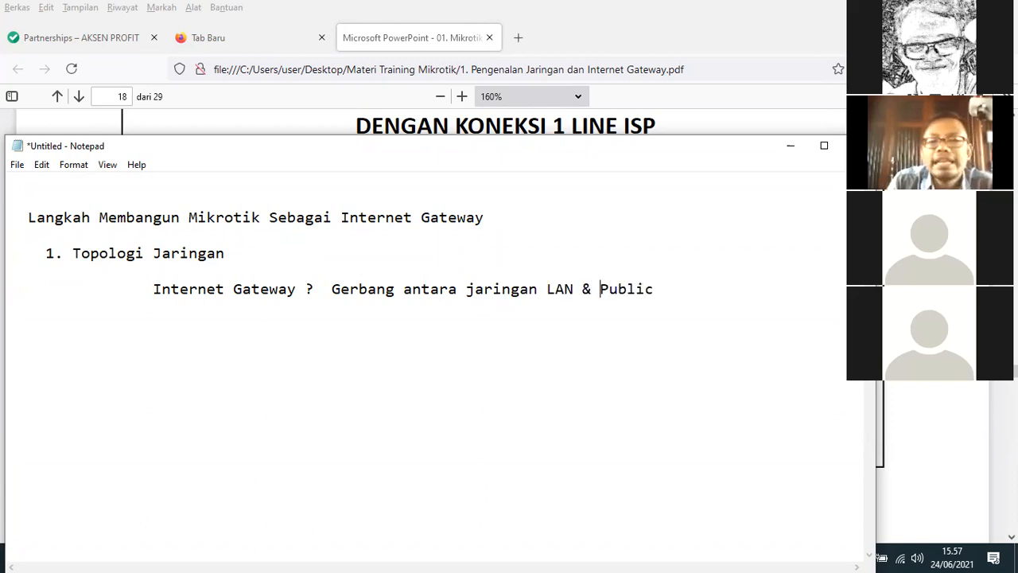
pyautogui.write('Ja')
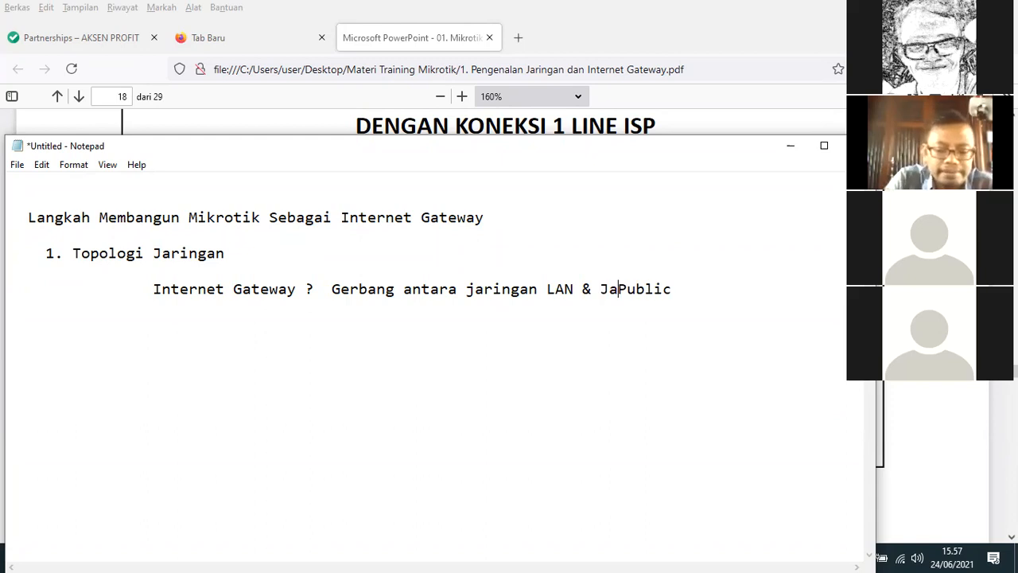
pyautogui.write('ringan')
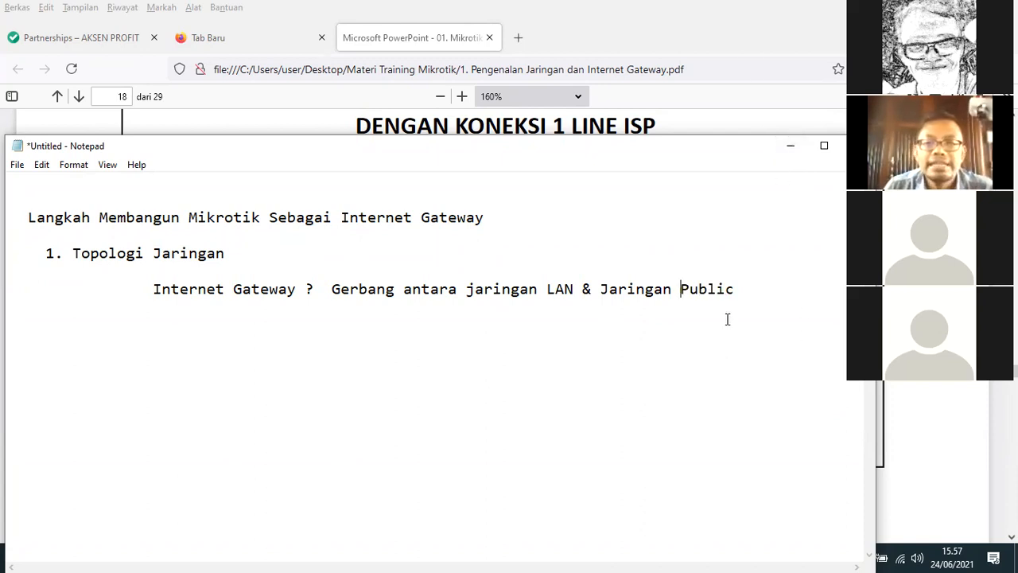
# Check the network topology diagram in the PDF, and add the heading "2. Konfigurasi Dasar" below the Internet Gateway line in Notepad
pyautogui.hotkey('alt', 'Tab')
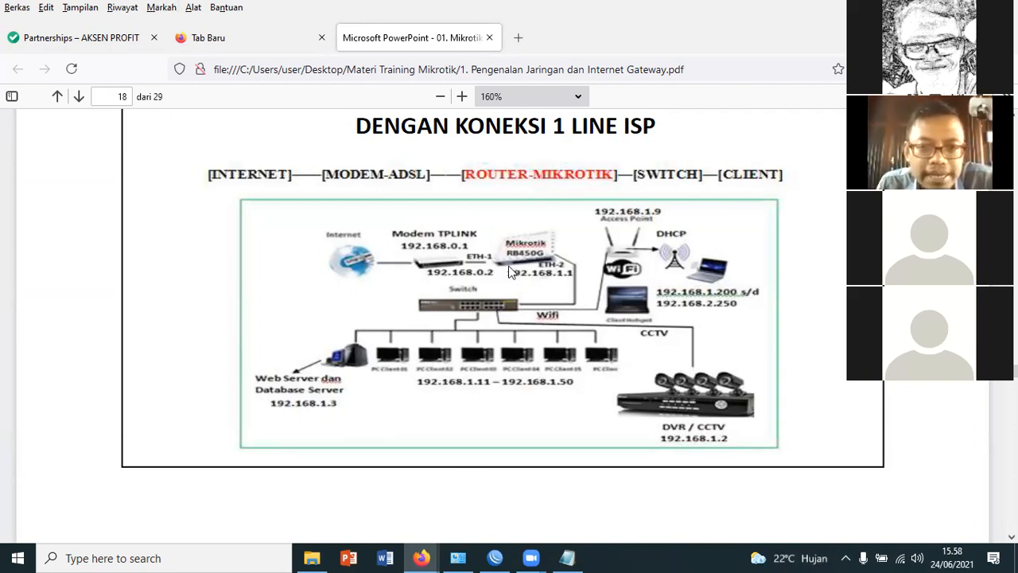
pyautogui.click(567, 558)
pyautogui.click(743, 295)
pyautogui.press('Return')
pyautogui.write('2. ')
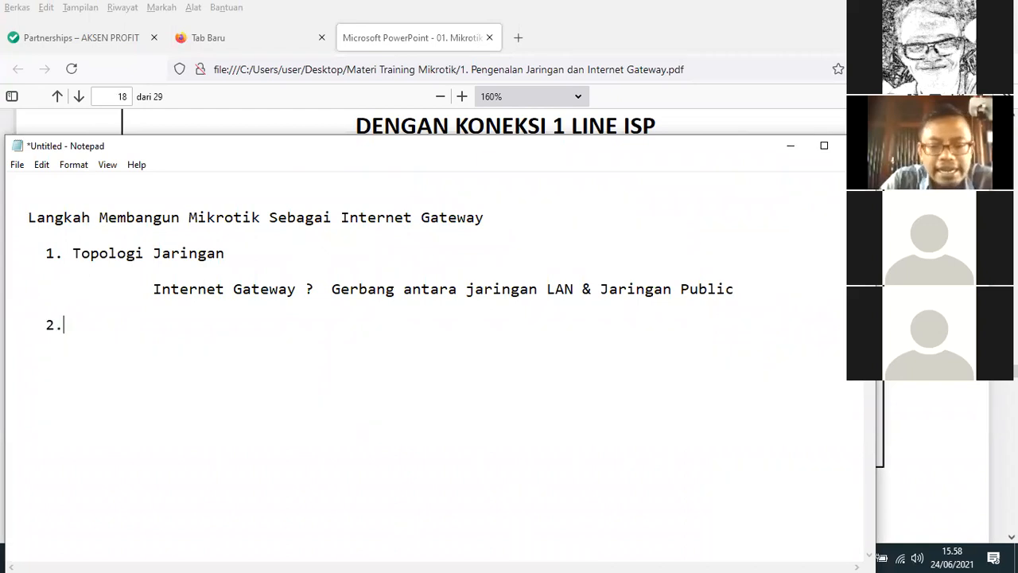
pyautogui.write('Kon')
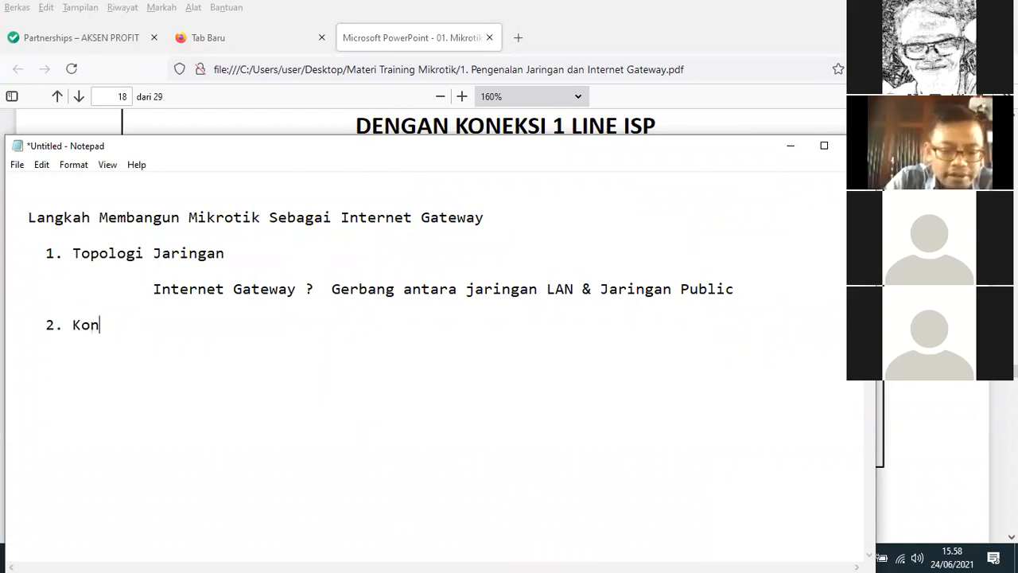
pyautogui.write('figurasi')
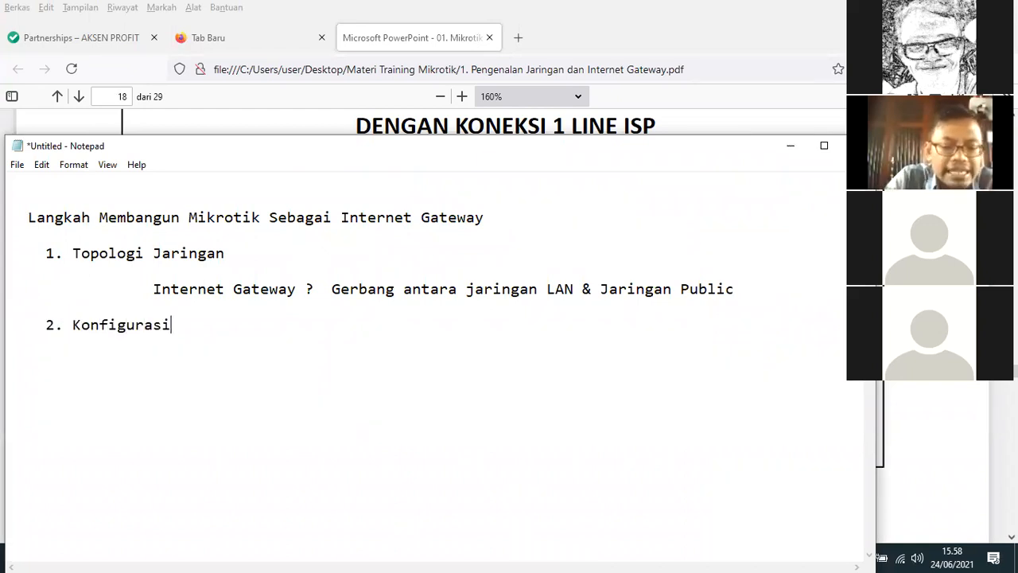
pyautogui.write(' Dasar')
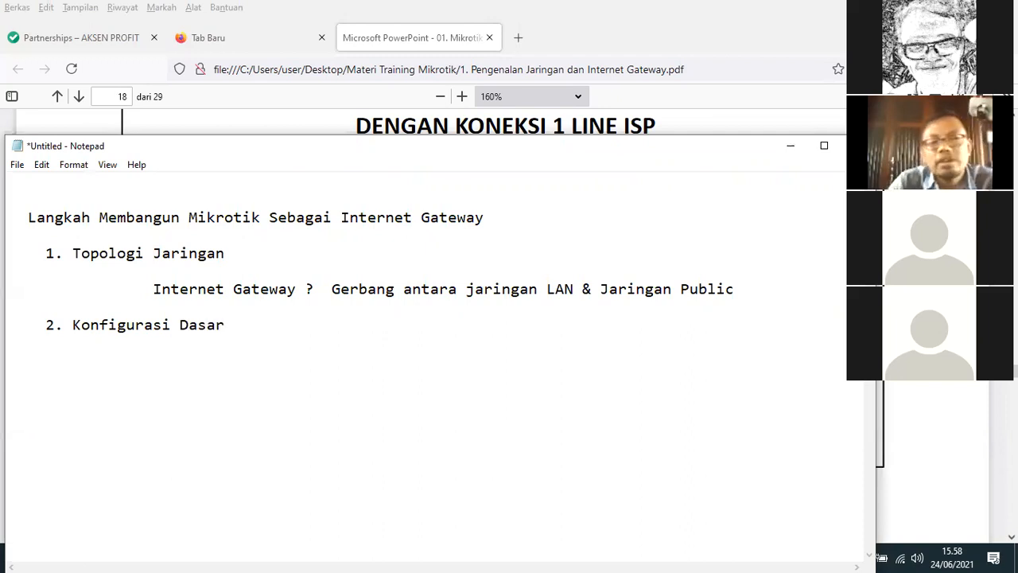
# Add the indented item "- Akses Mikrotik Via Winbox" under the Konfigurasi Dasar heading
pyautogui.press('Return')
pyautogui.write('-')
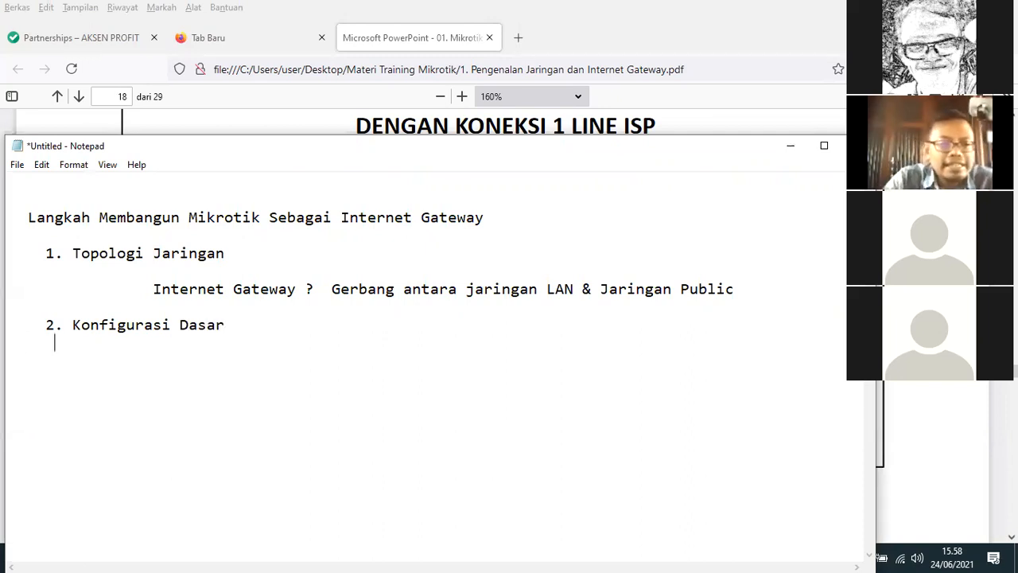
pyautogui.write(' A')
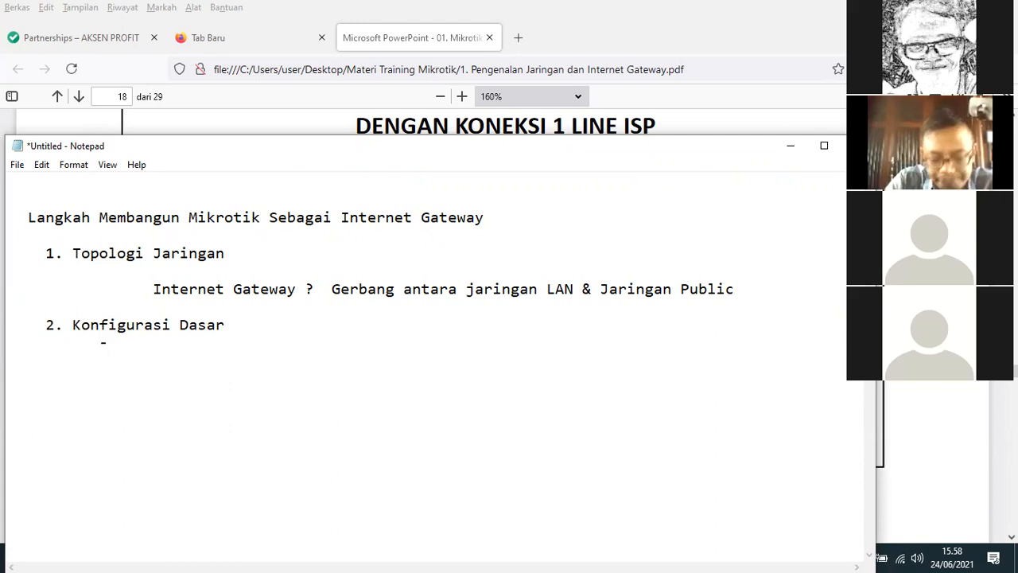
pyautogui.write('kses Mikrotik Via Winbox')
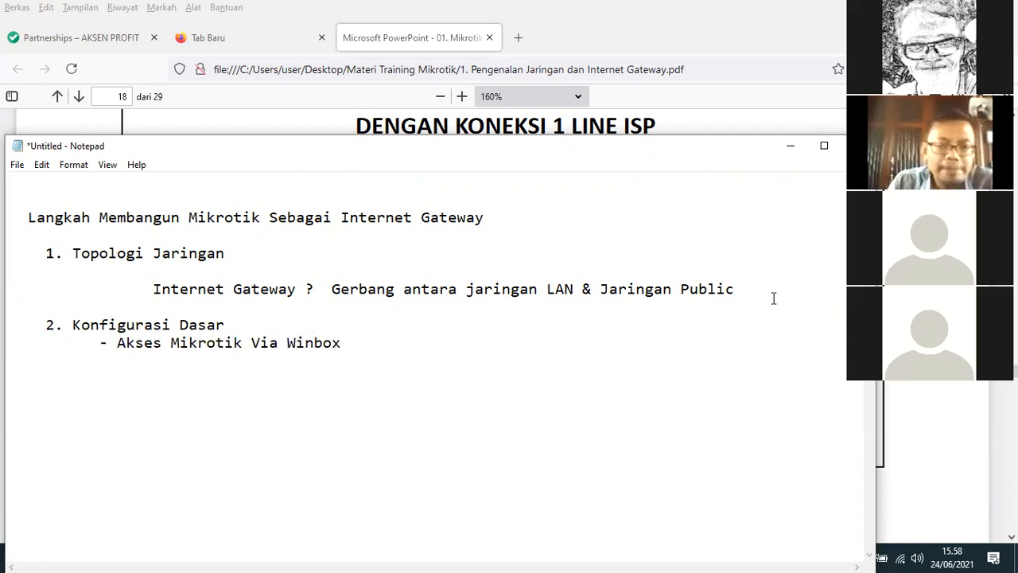
pyautogui.write(' ---')
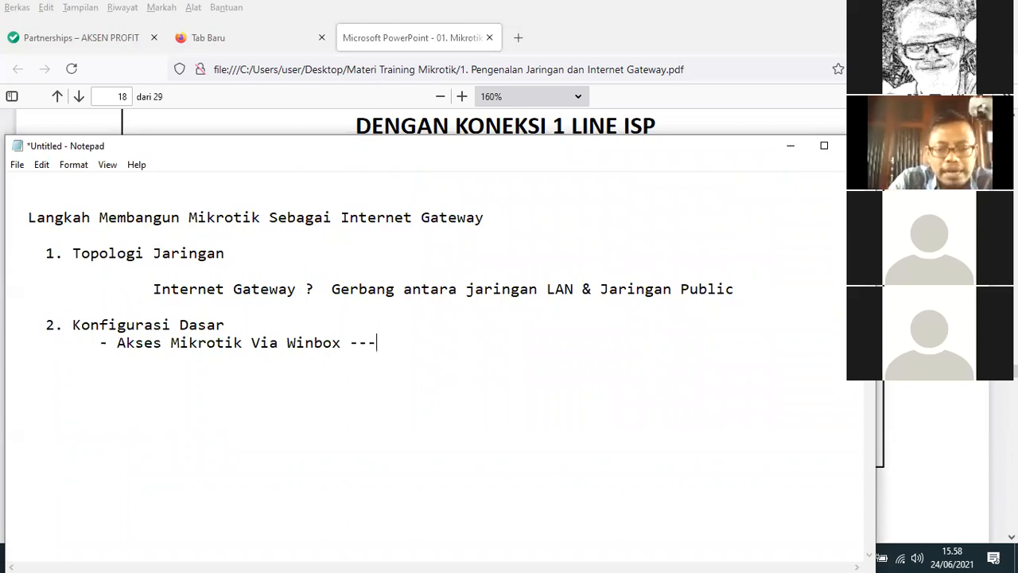
pyautogui.write('> ')
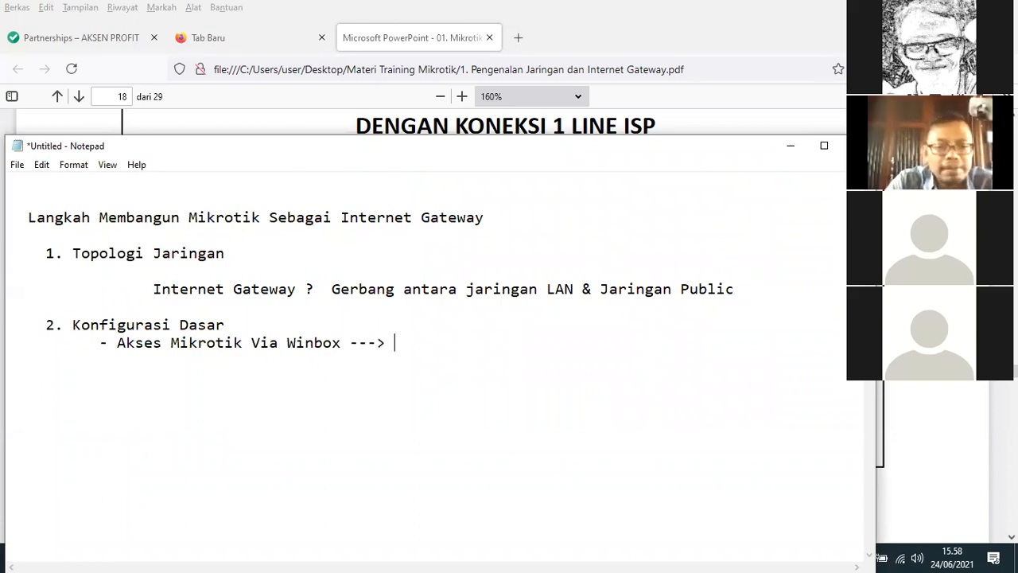
pyautogui.write('Aplika')
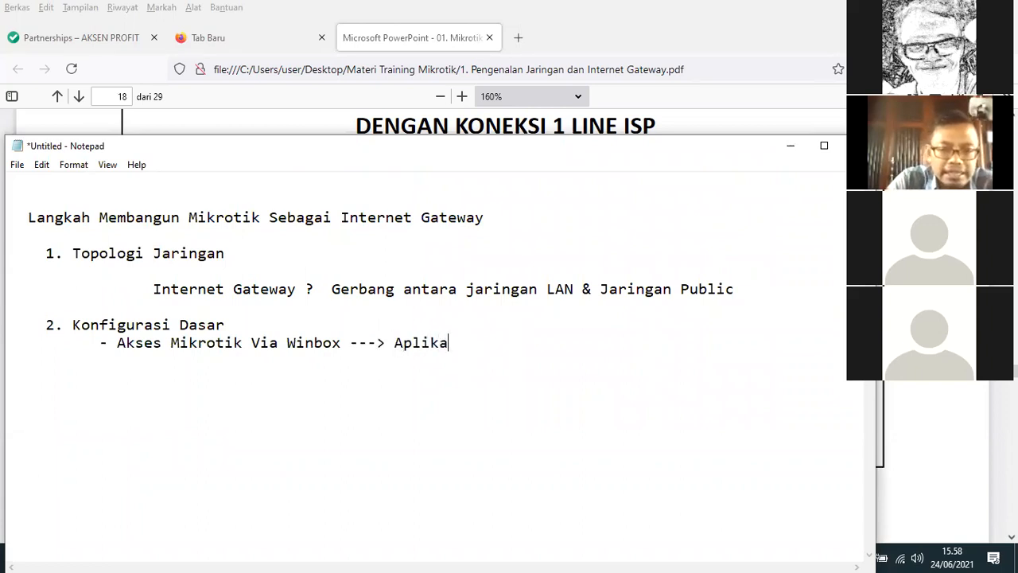
pyautogui.write('si Untuk Me')
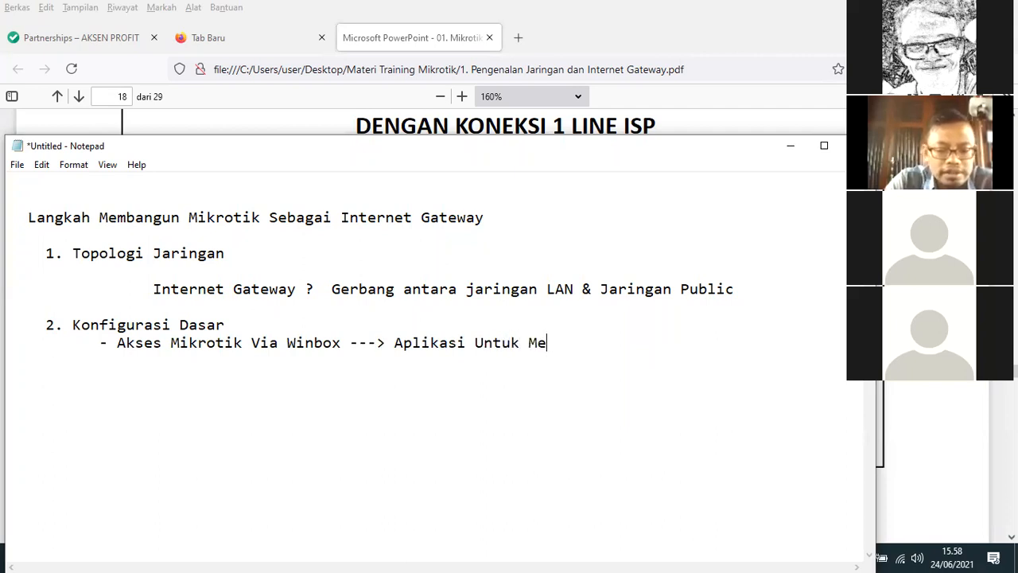
pyautogui.write('ngakses R')
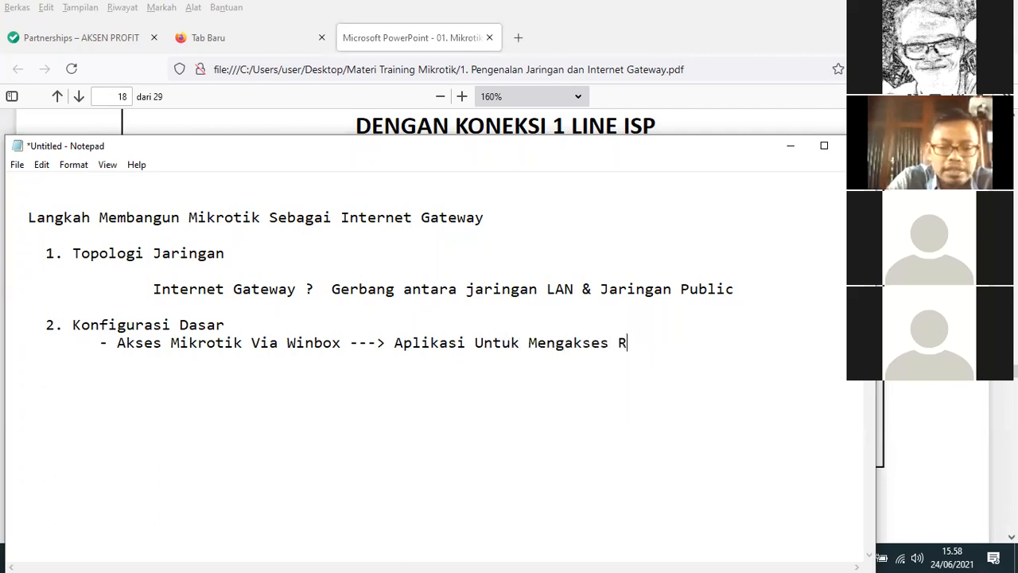
pyautogui.write('outer Mik')
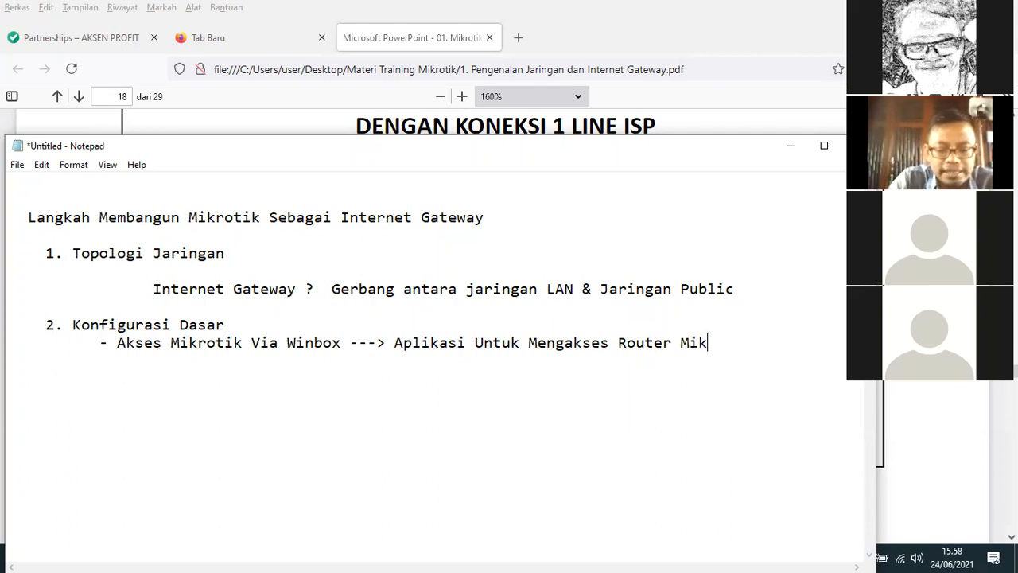
pyautogui.write('rotik')
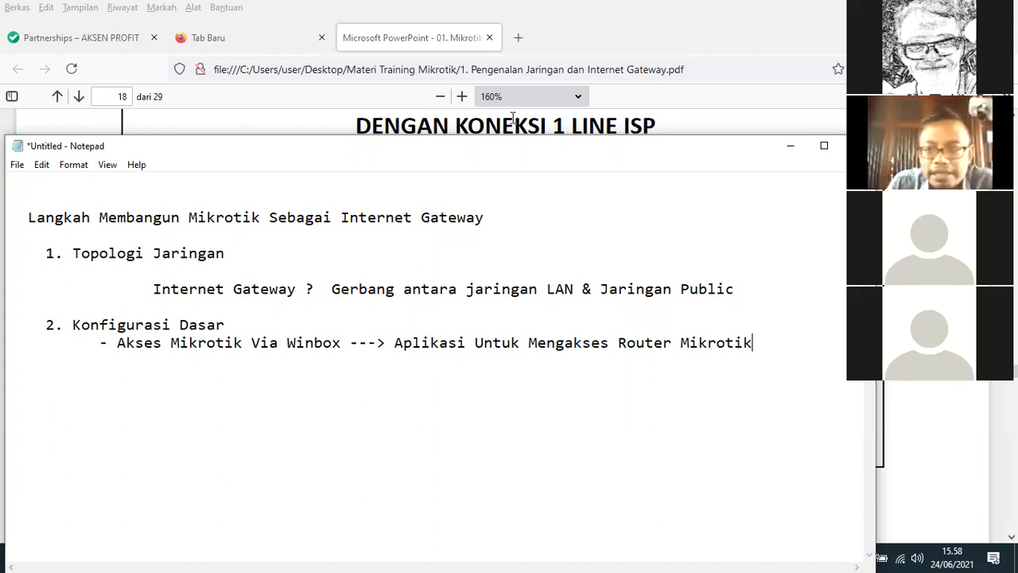
# Launch WinBox from its desktop shortcut and choose the discovered RB951Ui-2HnD router by its MAC address as the connection target
pyautogui.click(1016, 559)
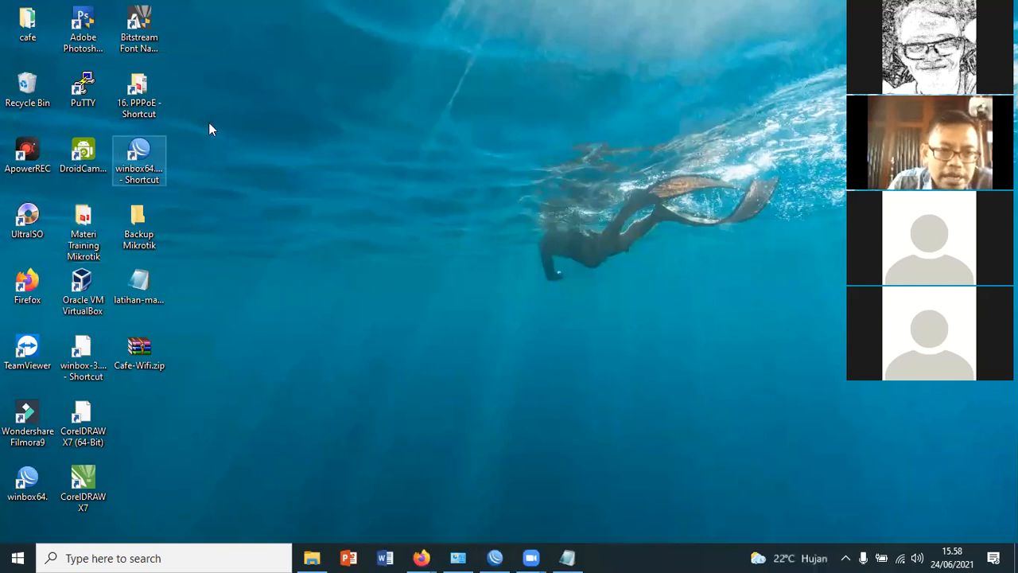
pyautogui.doubleClick(148, 153)
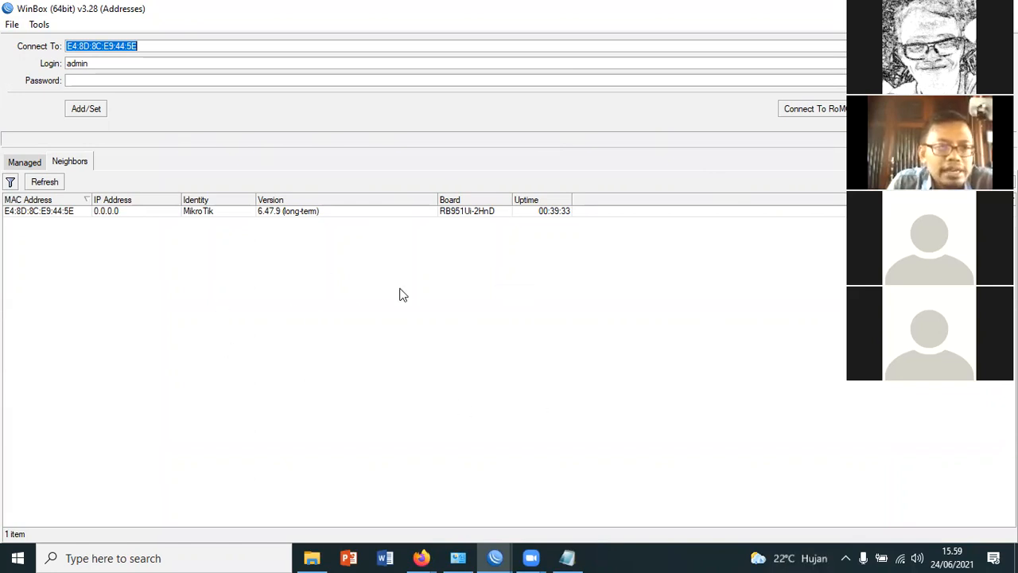
pyautogui.moveTo(161, 47); pyautogui.dragTo(63, 47)
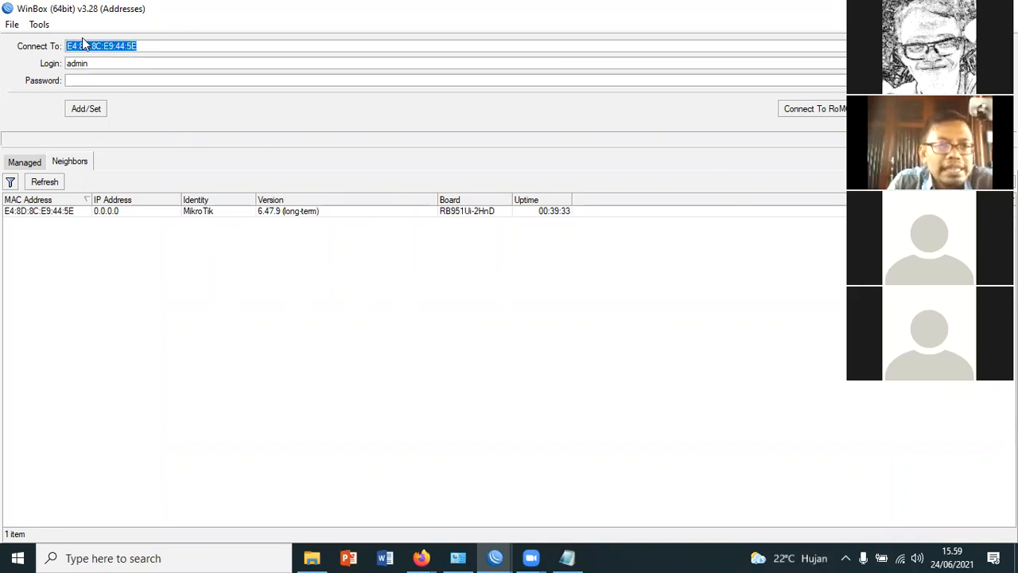
pyautogui.click(159, 50)
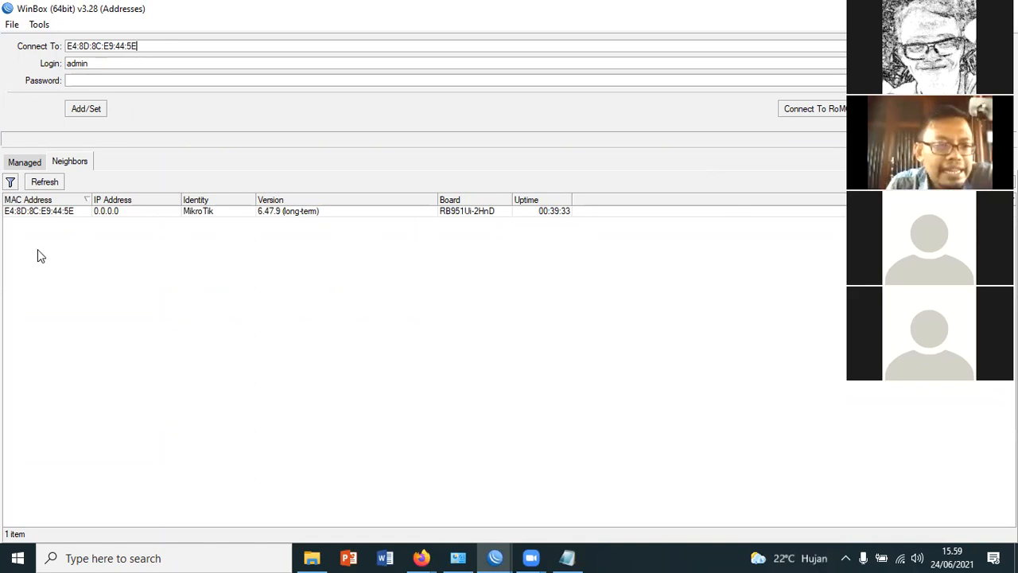
pyautogui.click(18, 208)
pyautogui.moveTo(142, 46); pyautogui.dragTo(63, 45)
pyautogui.click(114, 216)
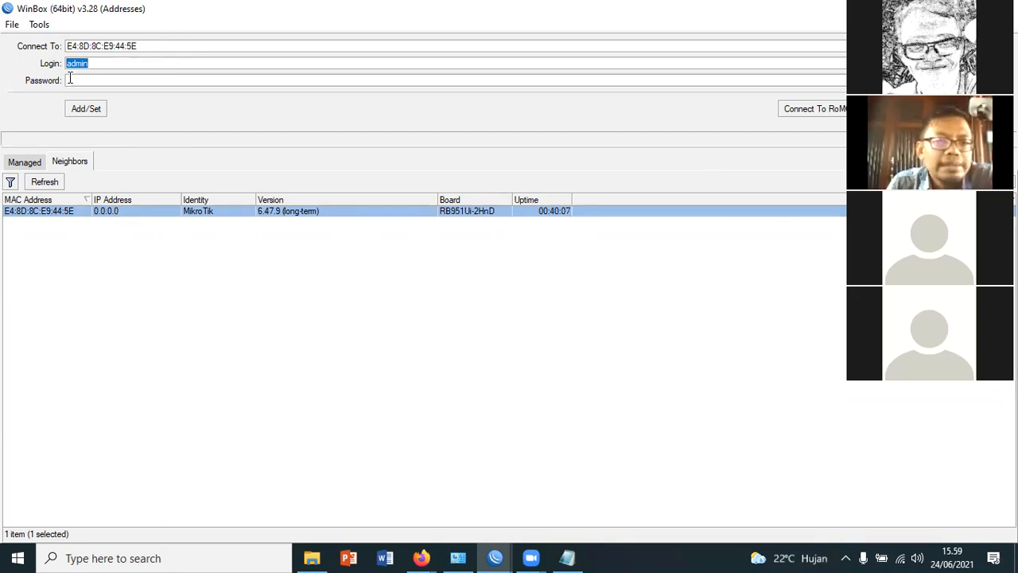
# Connect to the router with the login admin and an empty password
pyautogui.click(115, 62)
pyautogui.moveTo(119, 63); pyautogui.dragTo(71, 79)
pyautogui.click(89, 80)
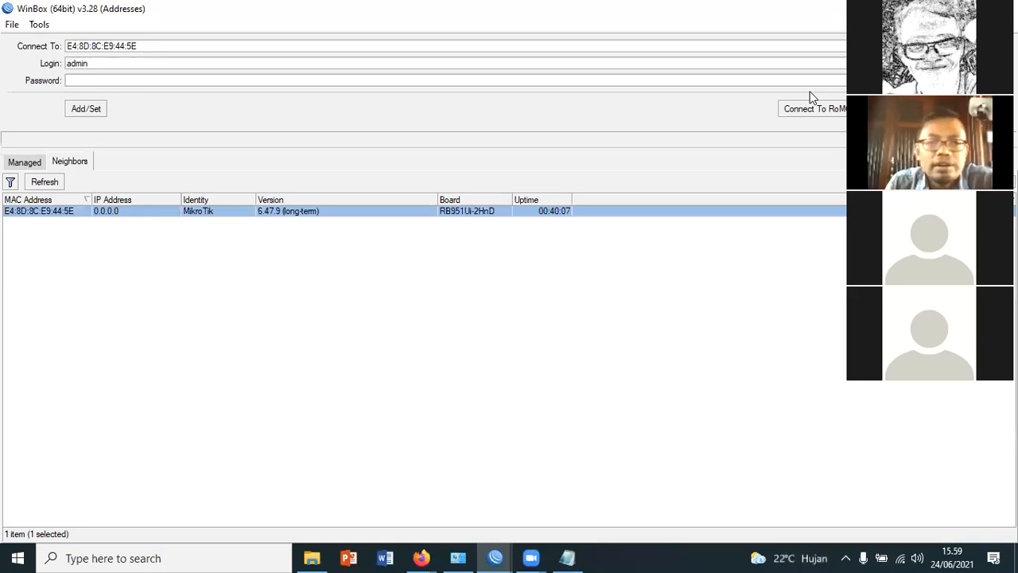
pyautogui.click(893, 109)
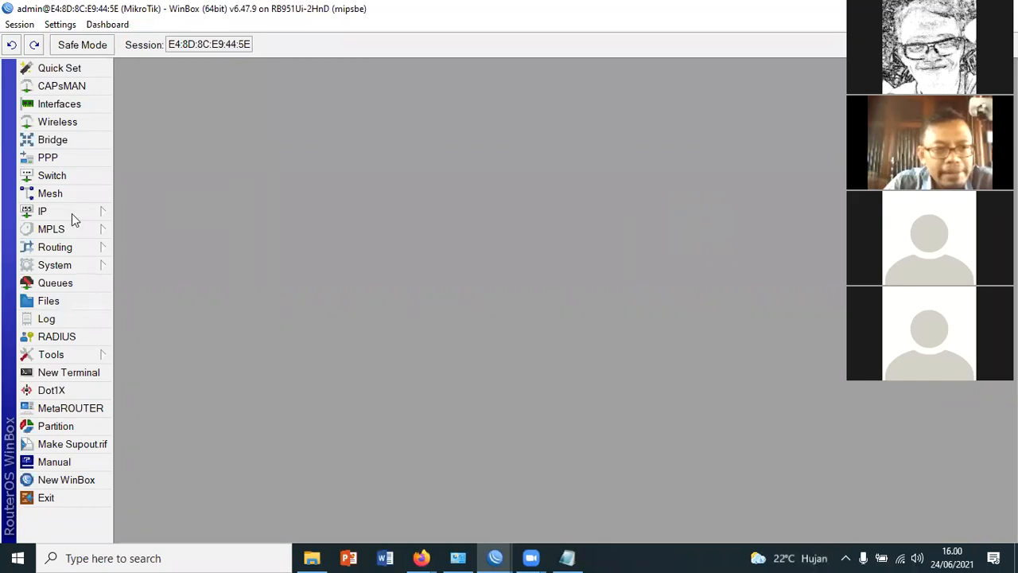
# Display the router's interface list and switch back to the outline in Notepad
pyautogui.click(60, 104)
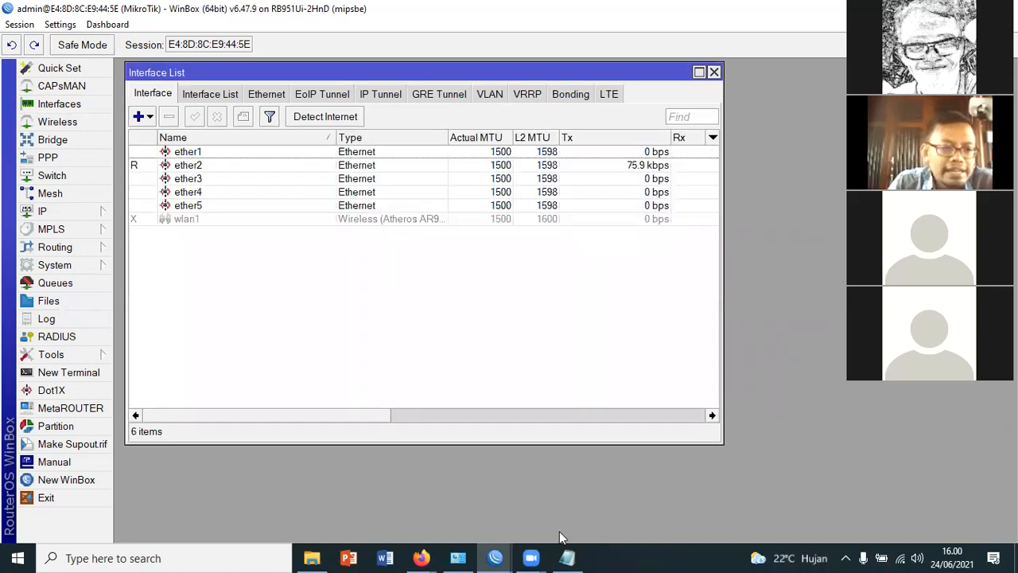
pyautogui.click(567, 558)
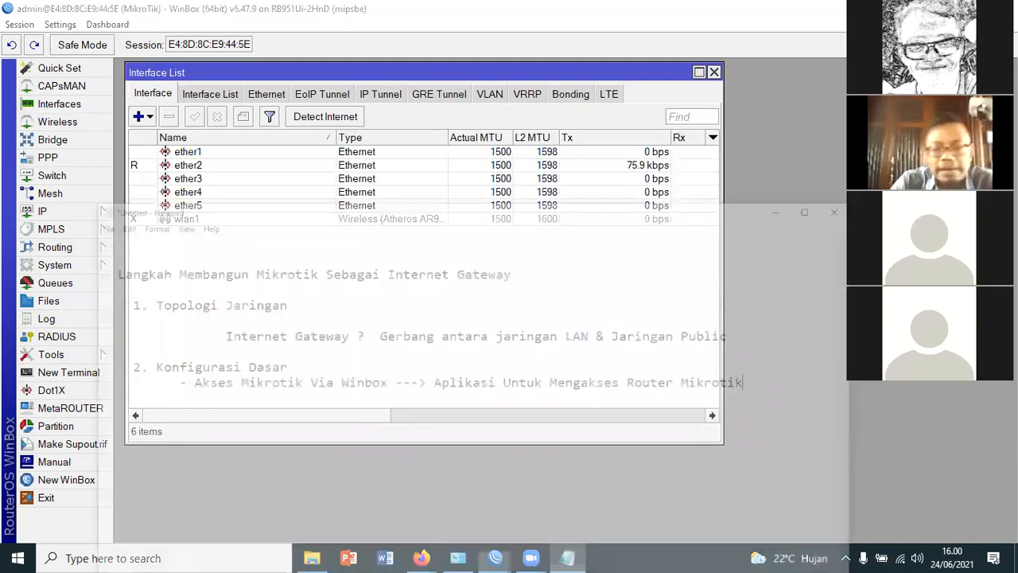
# Add the item "- Memberi Nama Router & Interface" below the Winbox item under Konfigurasi Dasar
pyautogui.press('Return')
pyautogui.write('- ')
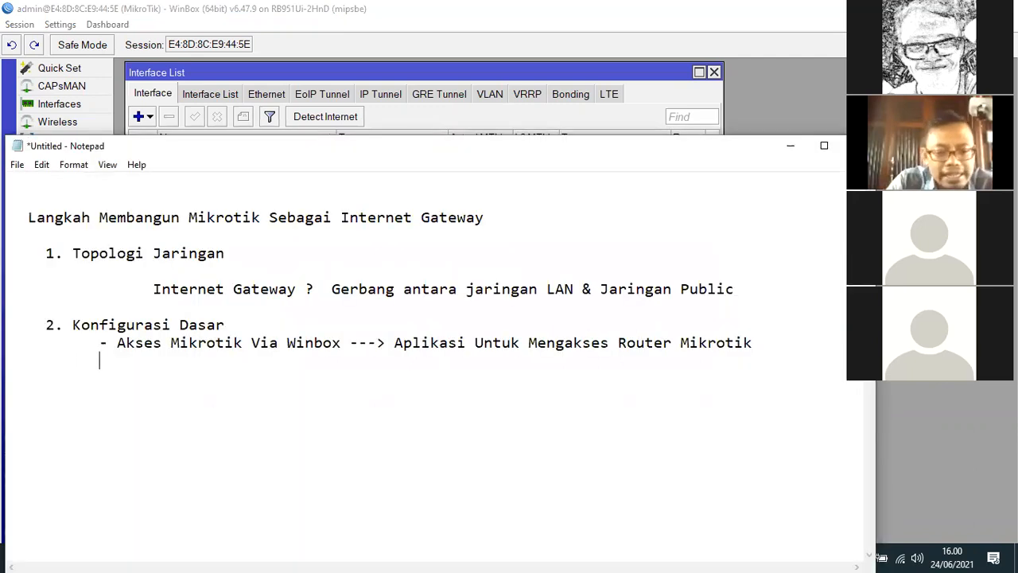
pyautogui.write('Memberi')
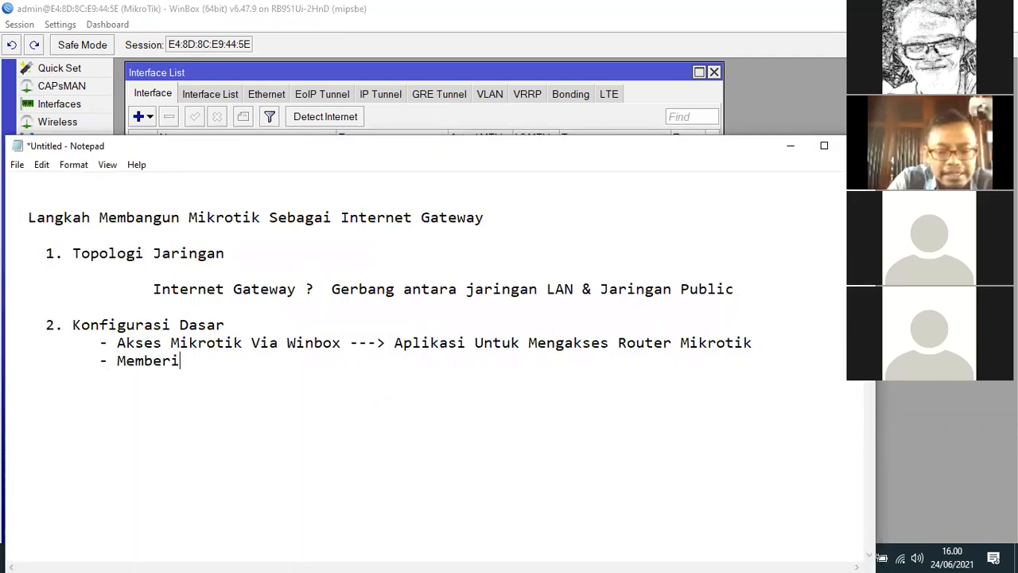
pyautogui.write('Rou')
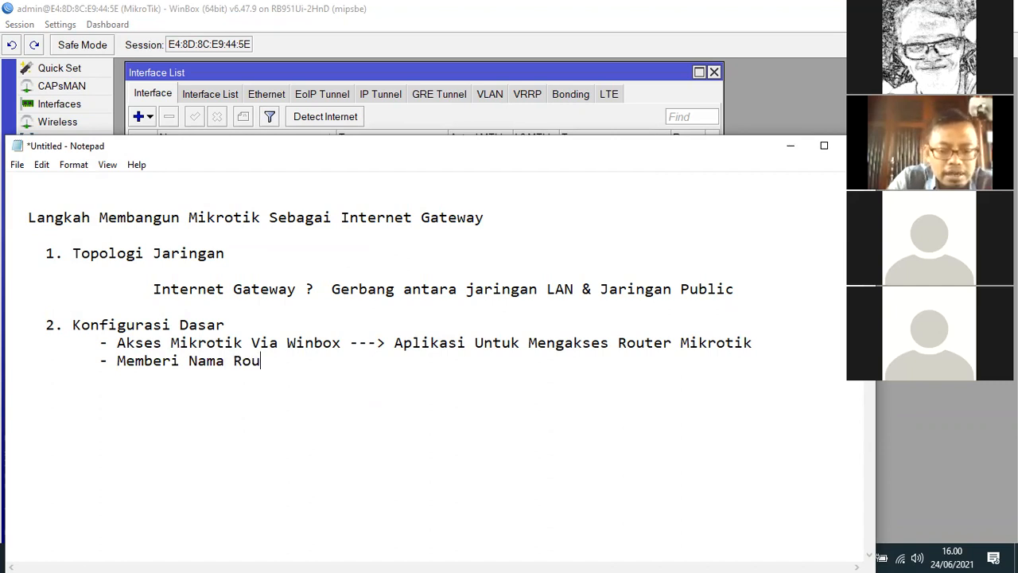
pyautogui.write('ter & Interface')
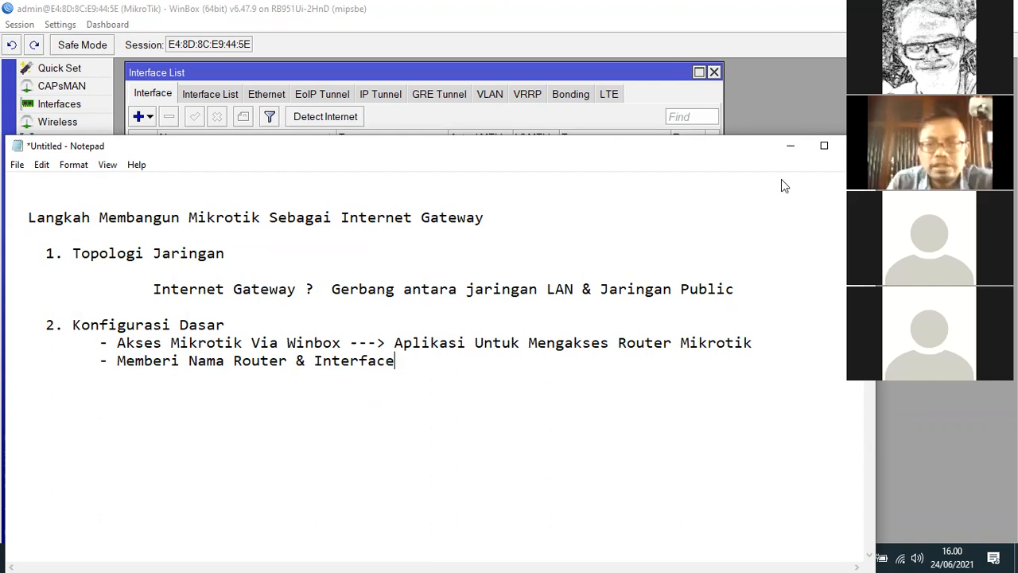
# Return to WinBox and set the router's system identity to R-Kampus
pyautogui.click(791, 148)
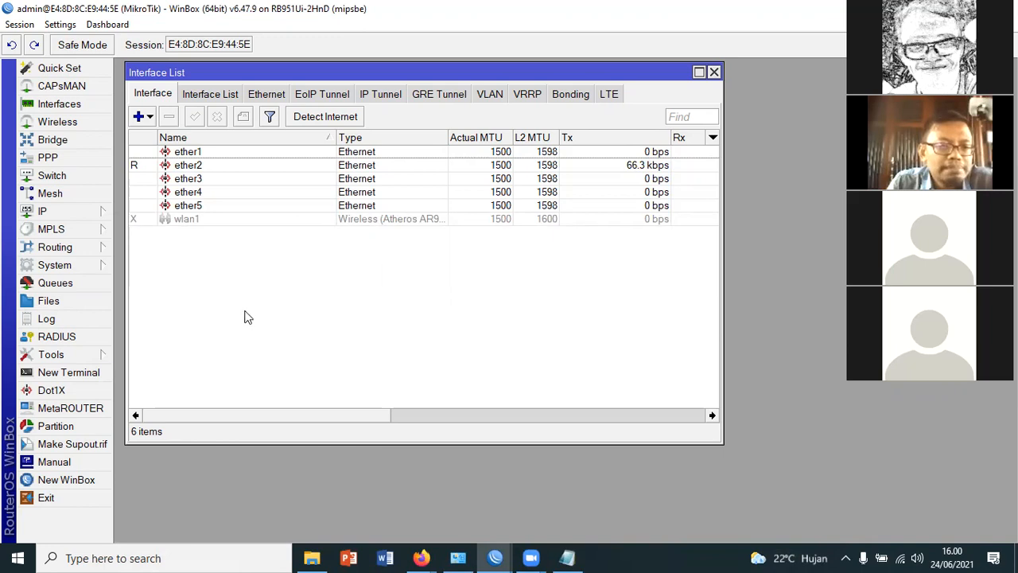
pyautogui.click(80, 268)
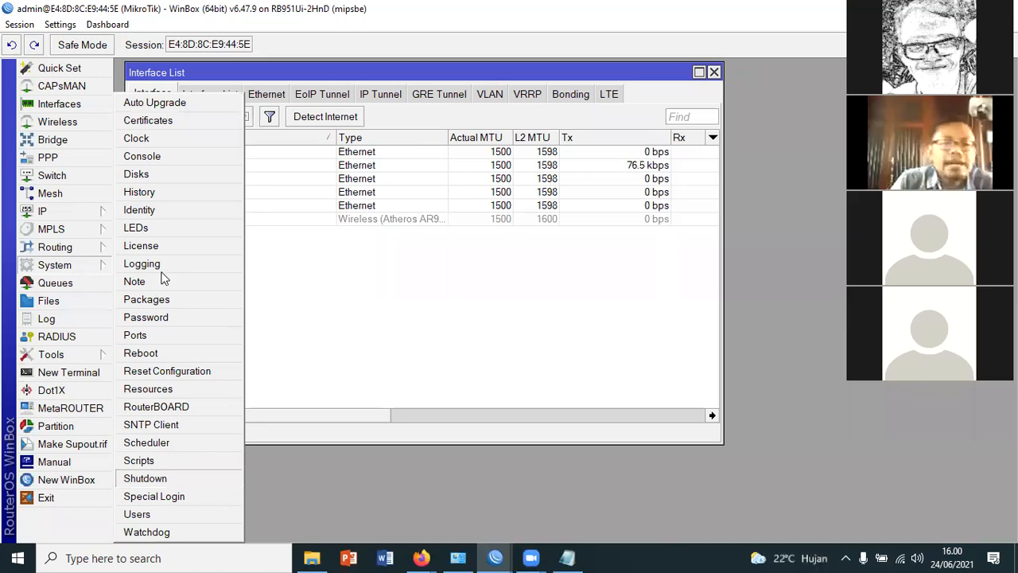
pyautogui.click(151, 214)
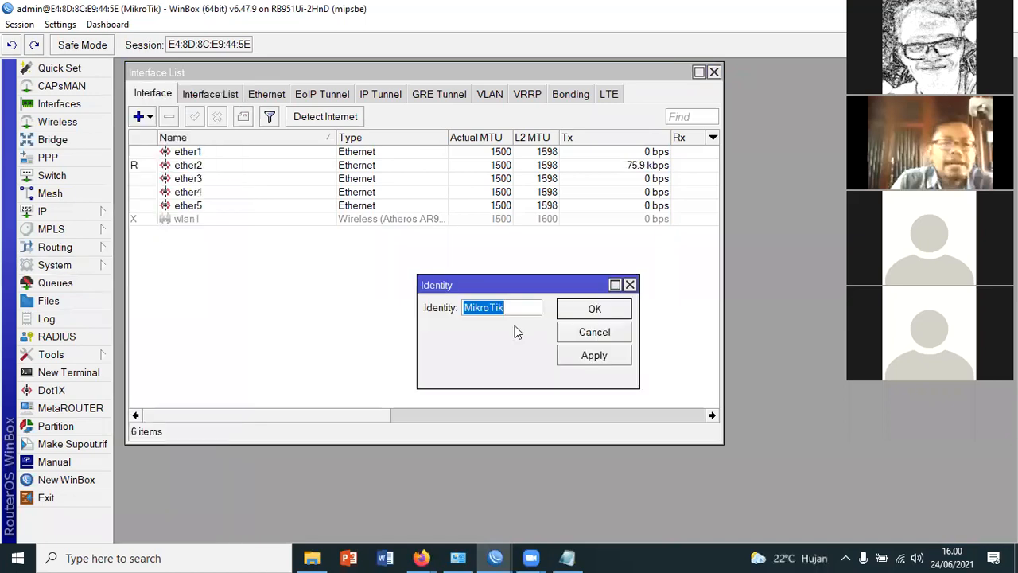
pyautogui.press('BackSpace')
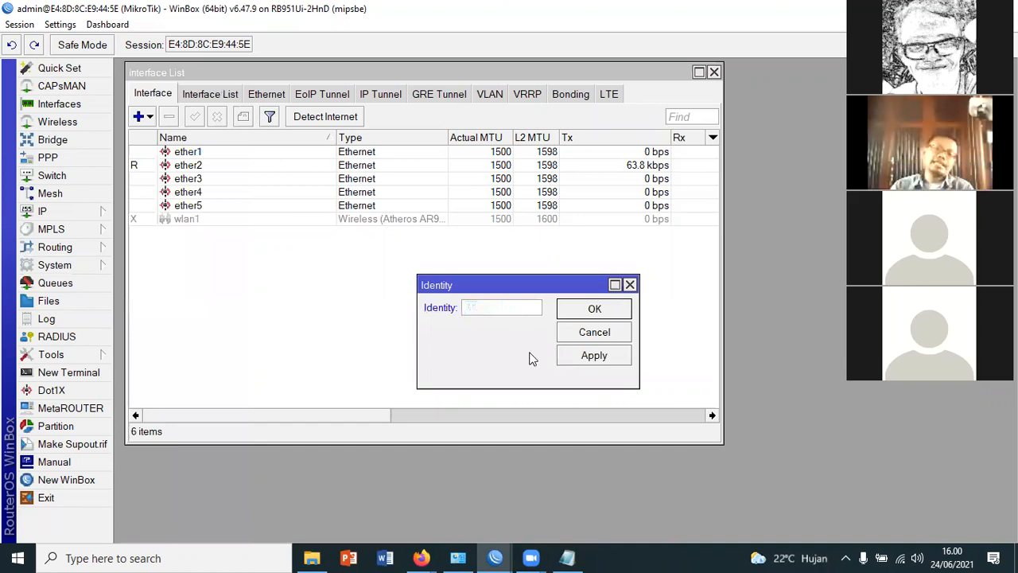
pyautogui.write('R-Kampus')
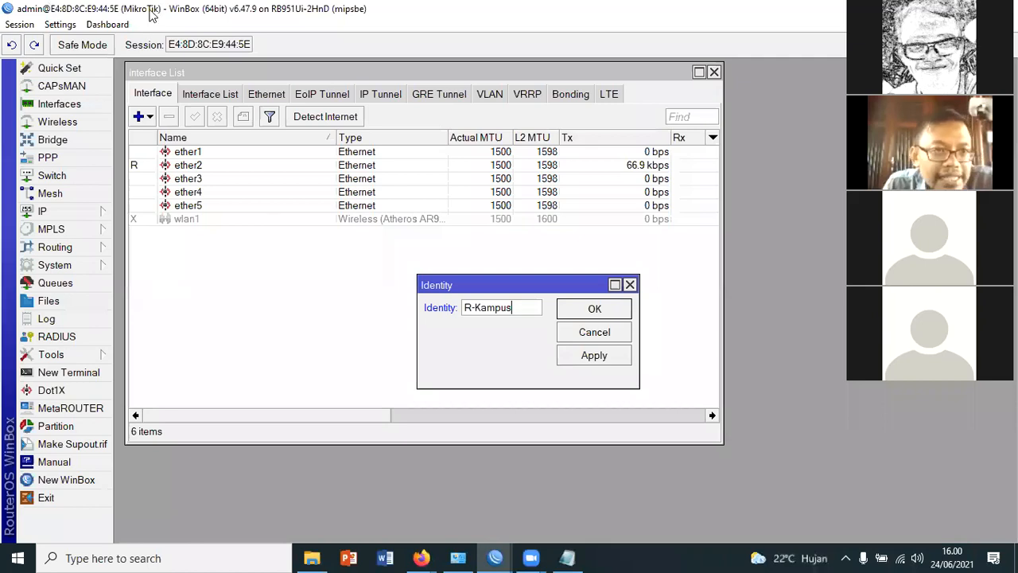
pyautogui.press('Return')
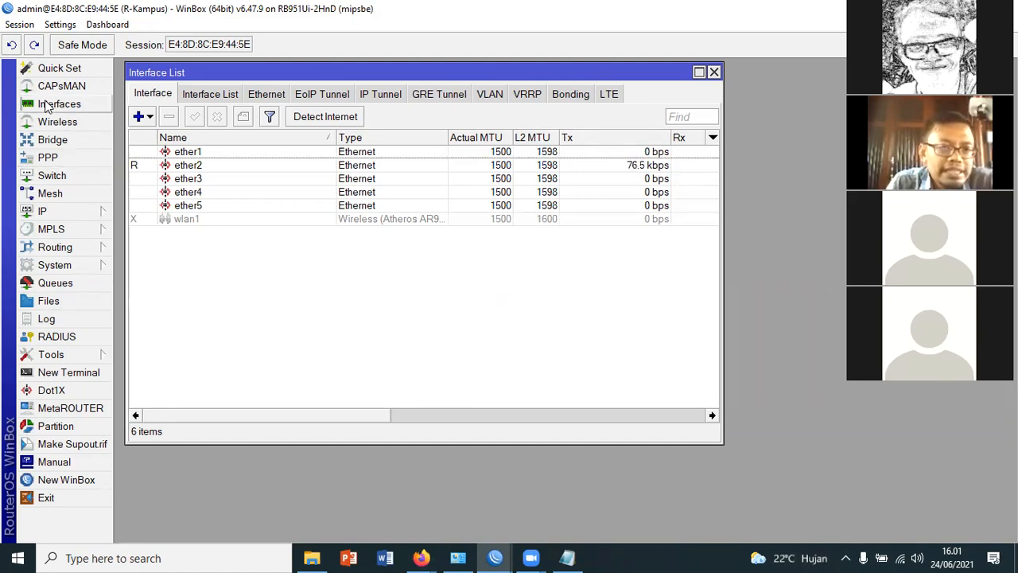
# Go through the interfaces ether1 to ether5 one by one and consult the one-line ISP topology diagram in Firefox
pyautogui.click(218, 153)
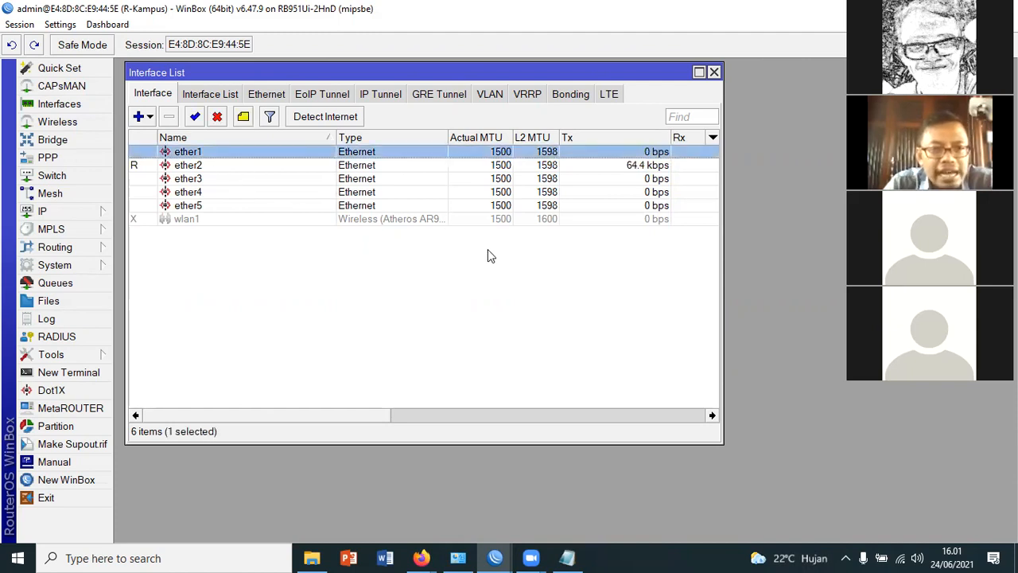
pyautogui.press('Down')
pyautogui.press('Down')
pyautogui.press('Down')
pyautogui.press('Down')
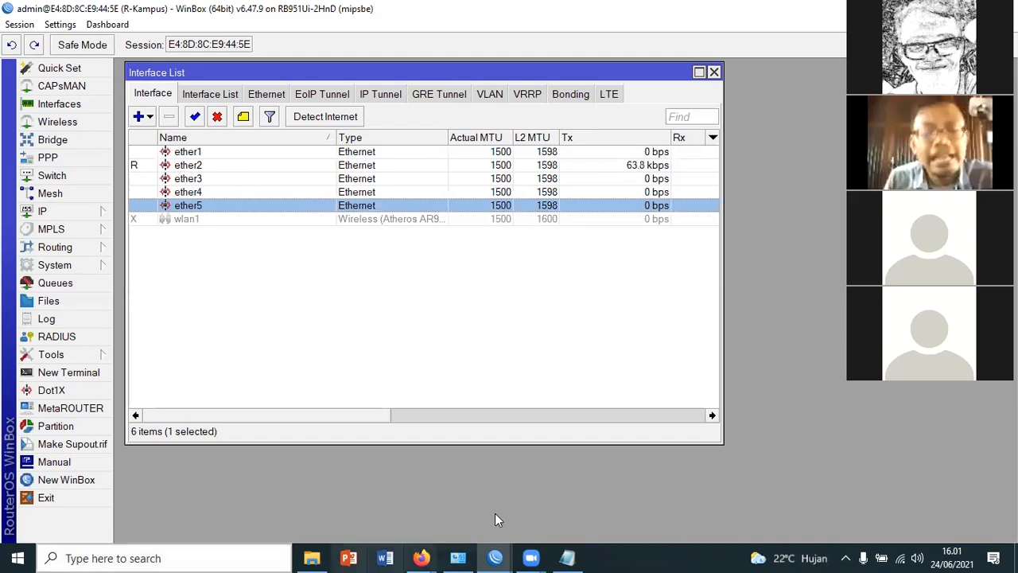
pyautogui.moveTo(422, 557)
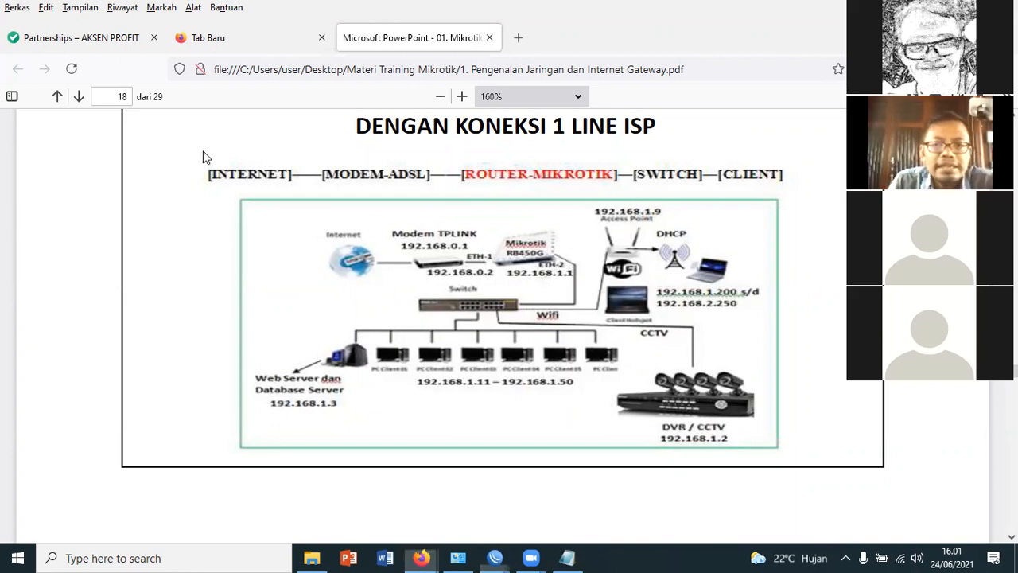
# Back in WinBox, rename the interface ether1 as 1.Internet
pyautogui.hotkey('alt', 'Tab')
pyautogui.doubleClick(639, 151)
pyautogui.moveTo(541, 114); pyautogui.dragTo(431, 114)
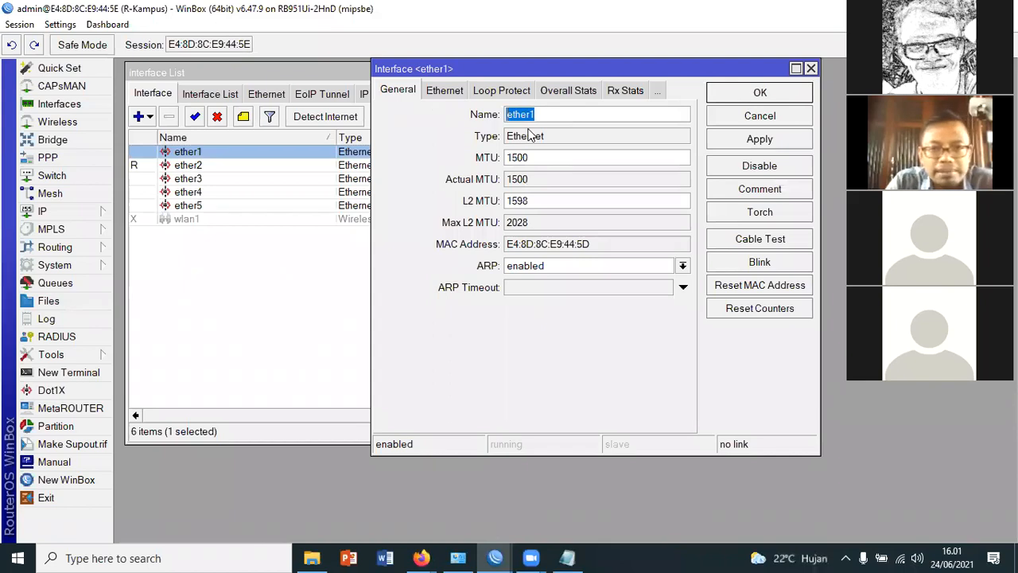
pyautogui.write('1.')
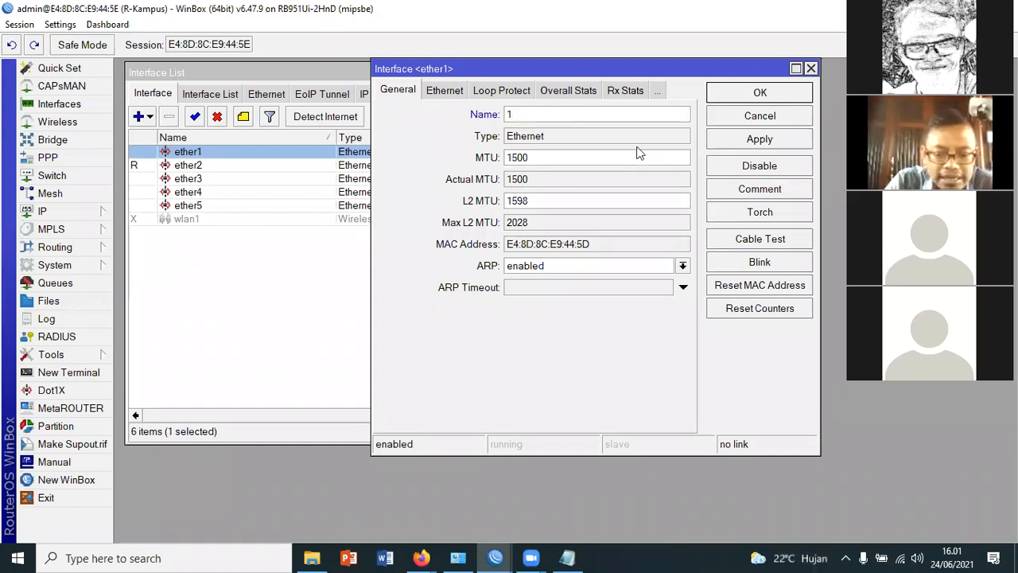
pyautogui.write('Internet')
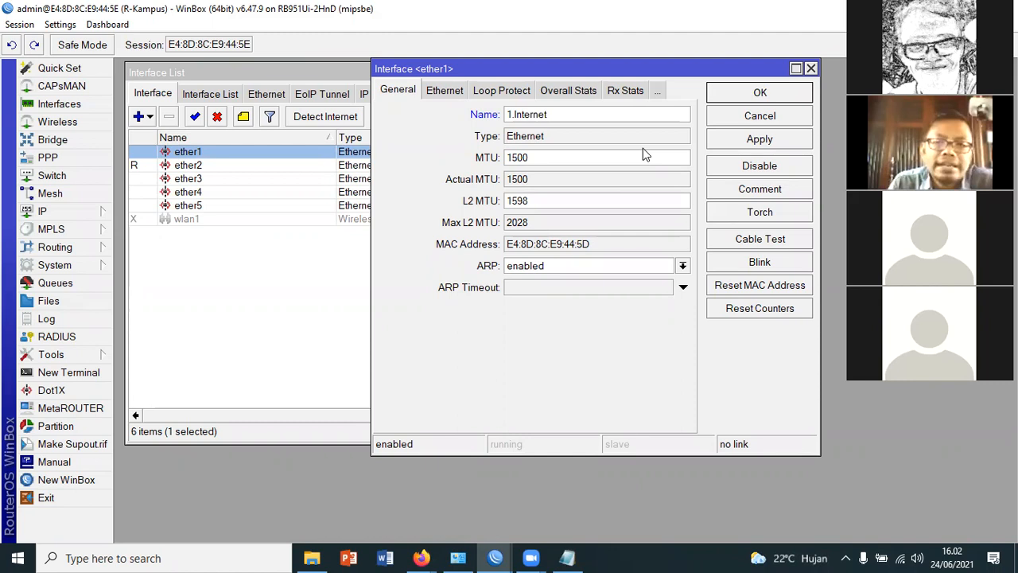
pyautogui.click(764, 98)
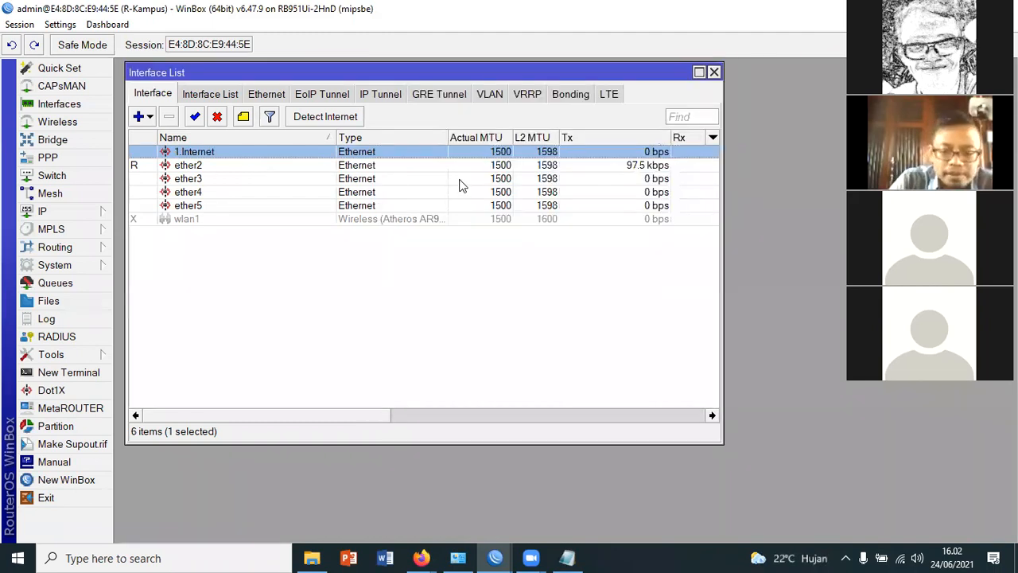
# Rename the interface ether2 as 2.Local and clear the selection in the interface list
pyautogui.press('Down')
pyautogui.press('Return')
pyautogui.write('2.L')
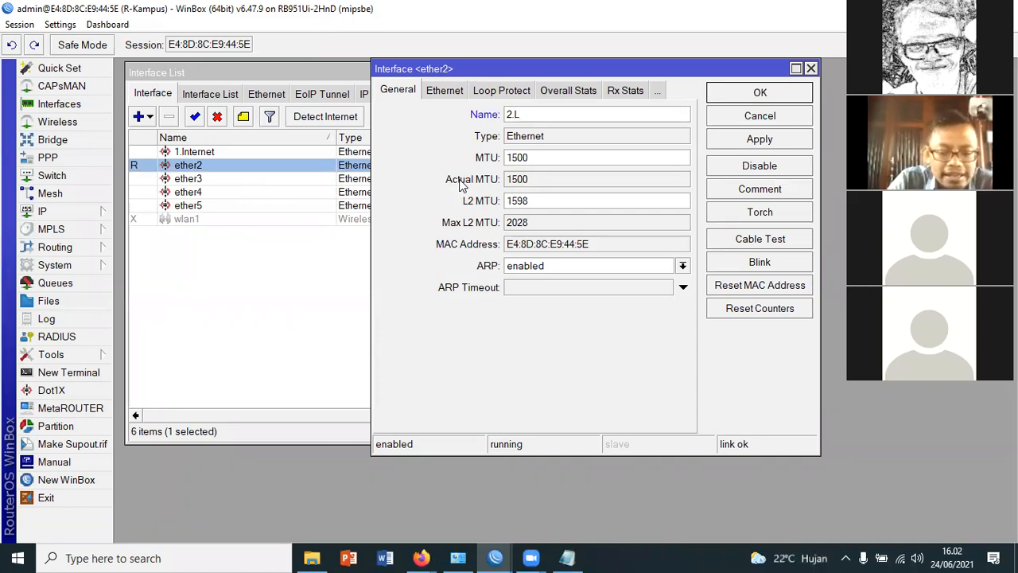
pyautogui.write('ocal')
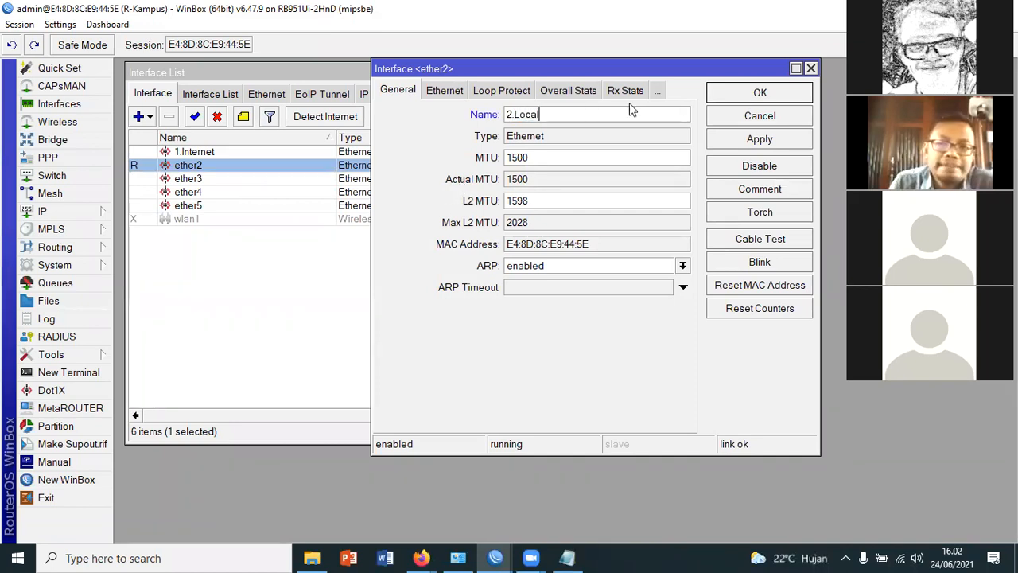
pyautogui.click(770, 96)
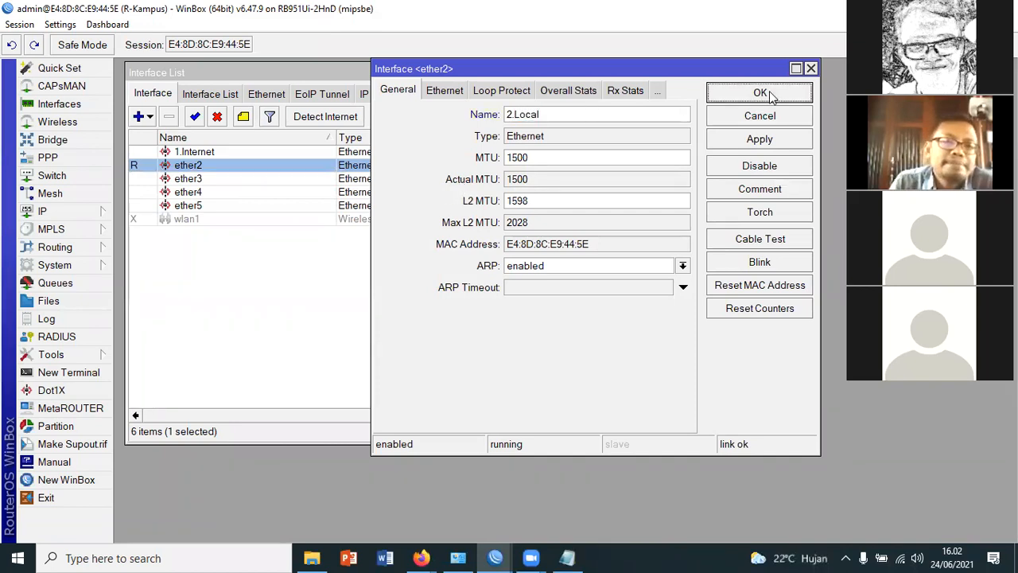
pyautogui.click(432, 310)
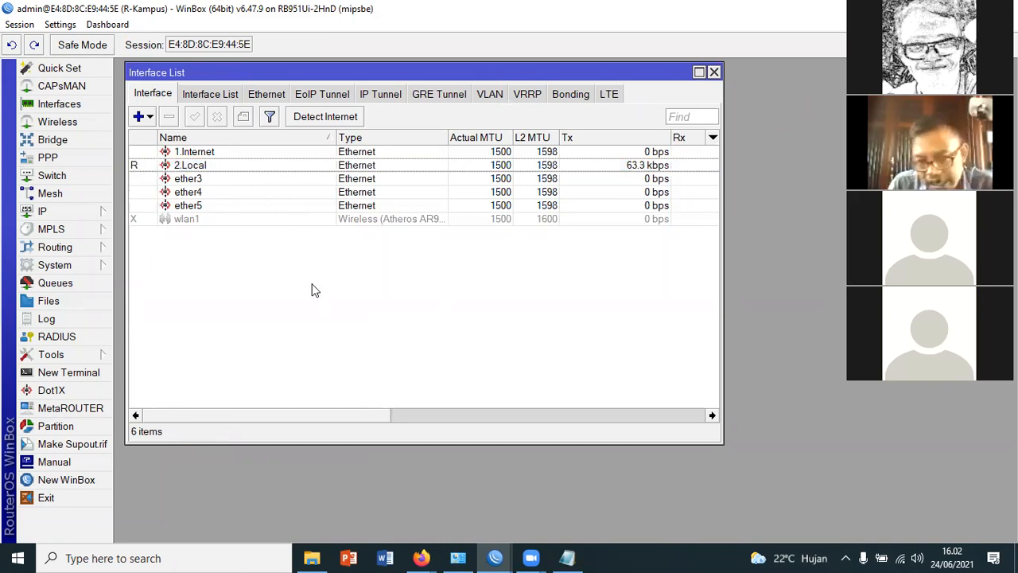
# Check the 2.Local and 1.Internet entries in the interface list, and view the network topology diagram in Firefox
pyautogui.click(227, 169)
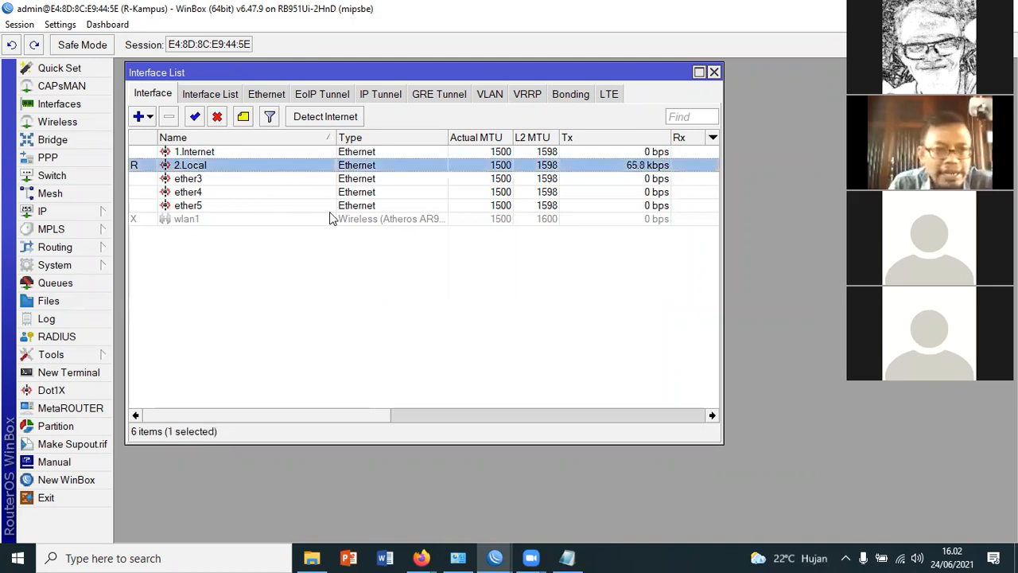
pyautogui.press('Up')
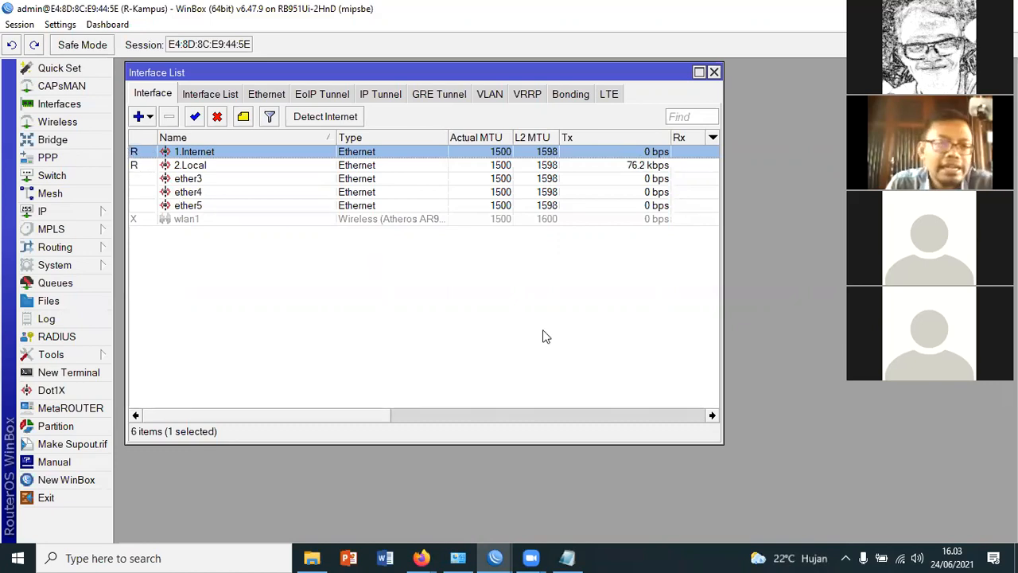
pyautogui.click(411, 555)
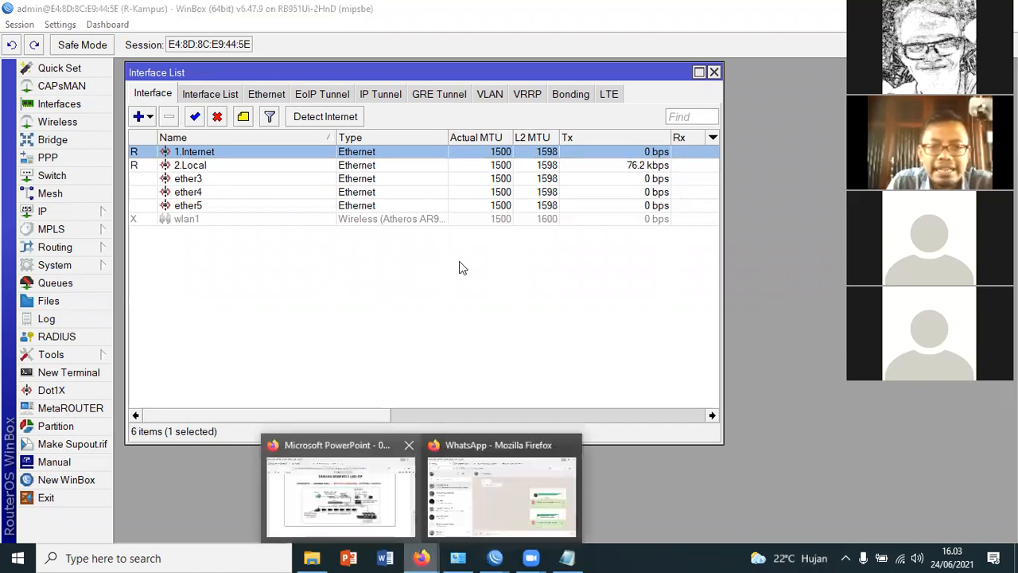
pyautogui.click(340, 497)
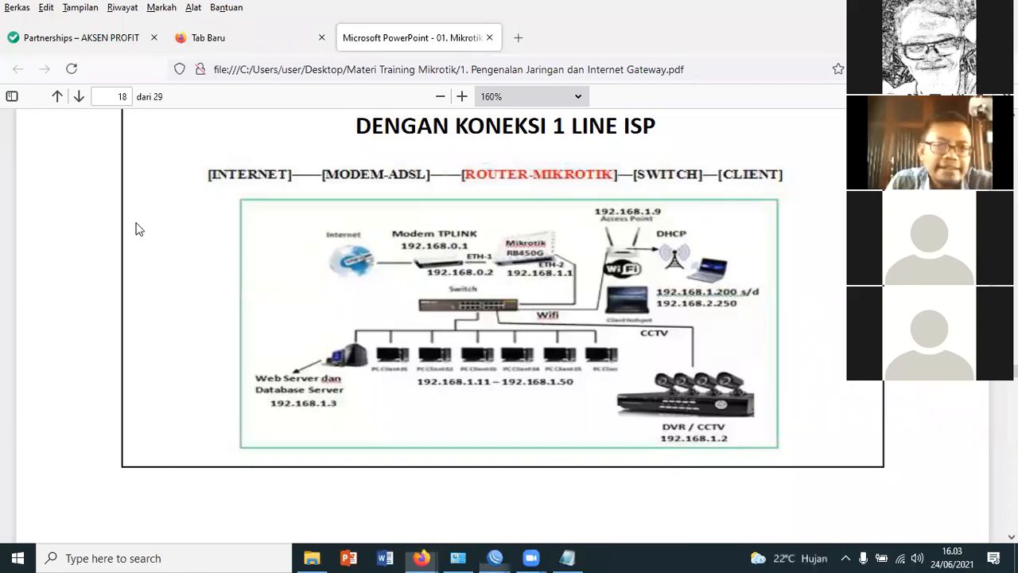
# Switch to Notepad and add the item "- Memberi IP Address di Masing-masing Ethernet" under Konfigurasi Dasar
pyautogui.click(569, 556)
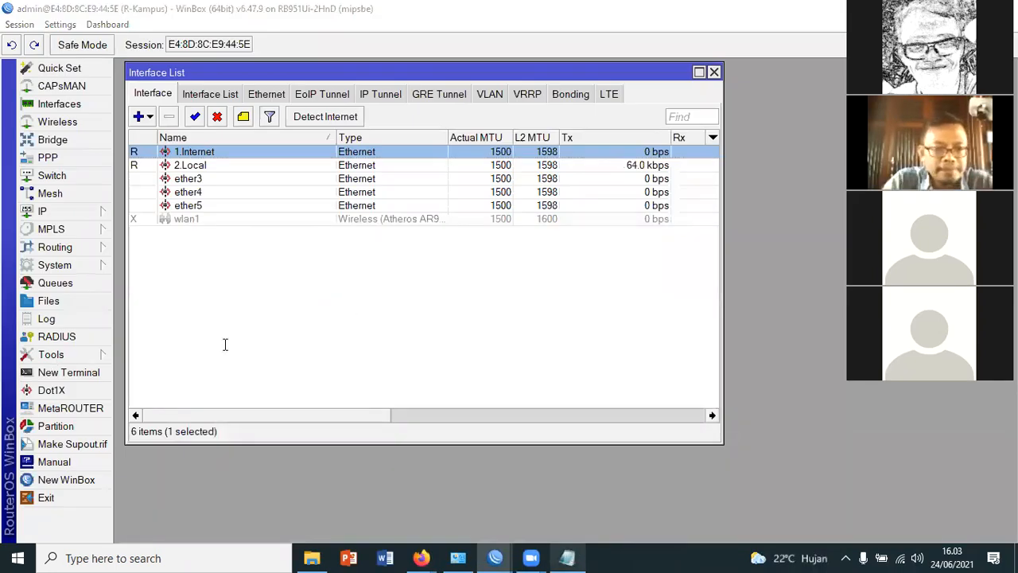
pyautogui.hotkey('alt', 'Tab')
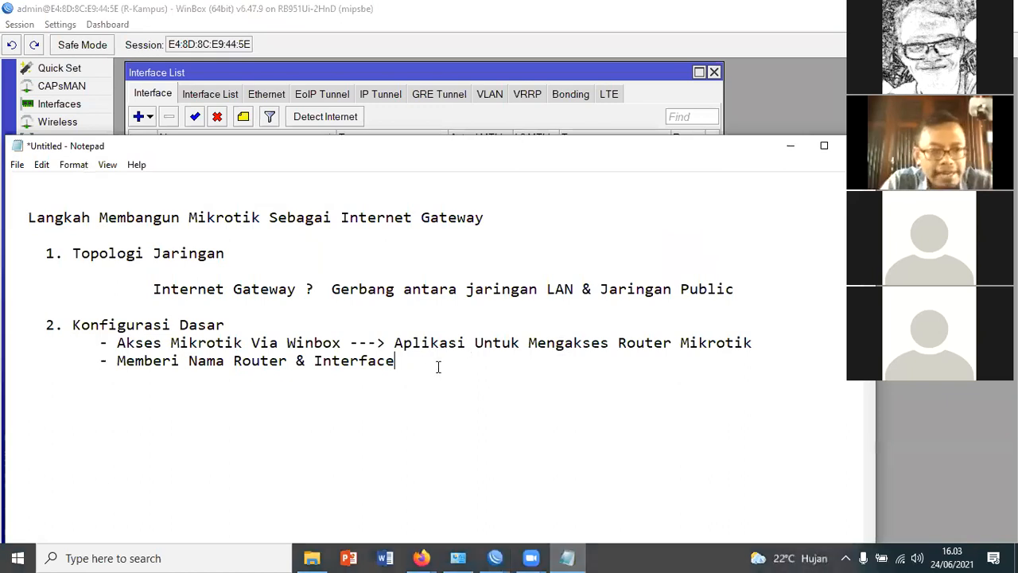
pyautogui.press('Return')
pyautogui.press('Tab')
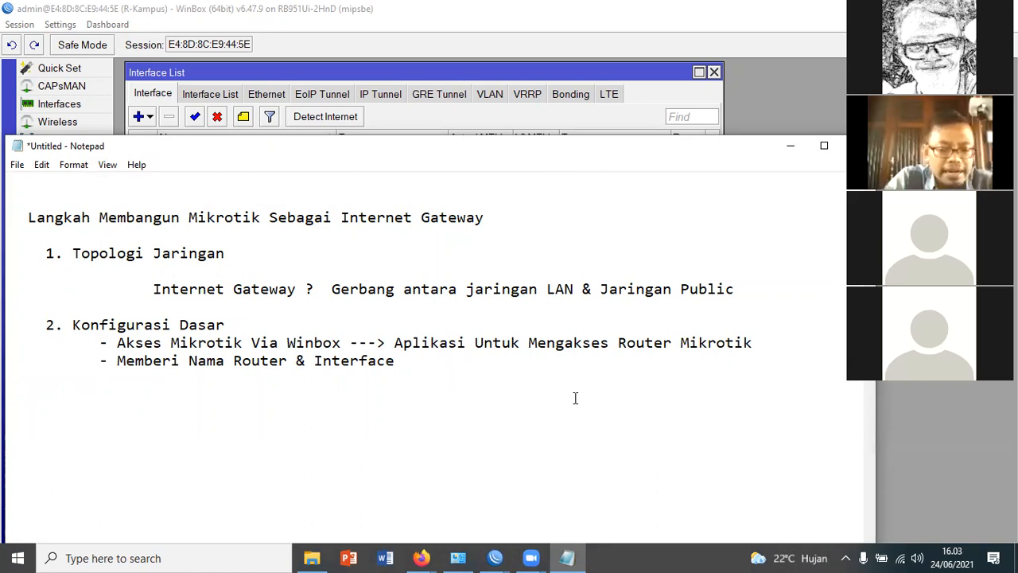
pyautogui.write('- Memberi IP Address di Masing-m')
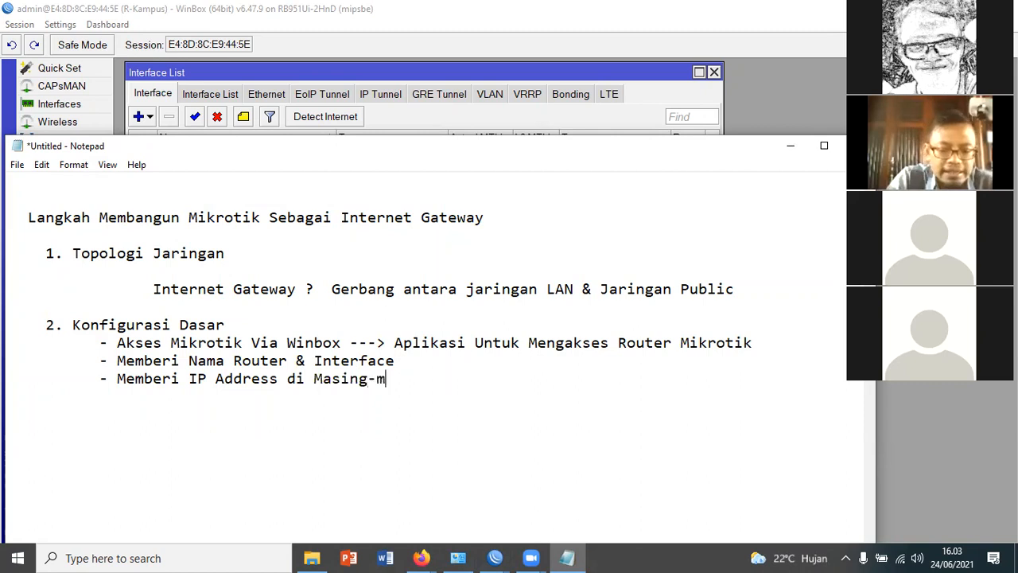
pyautogui.write('asing Ethernet')
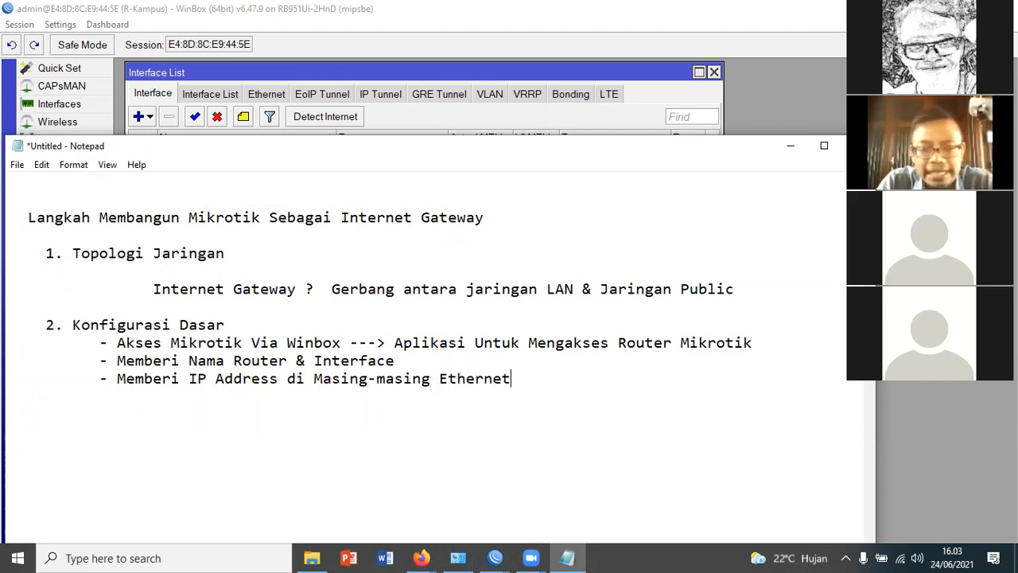
# Add the indented line "IP Modem : 192.168.1.1" beneath the IP Address item
pyautogui.press('Return')
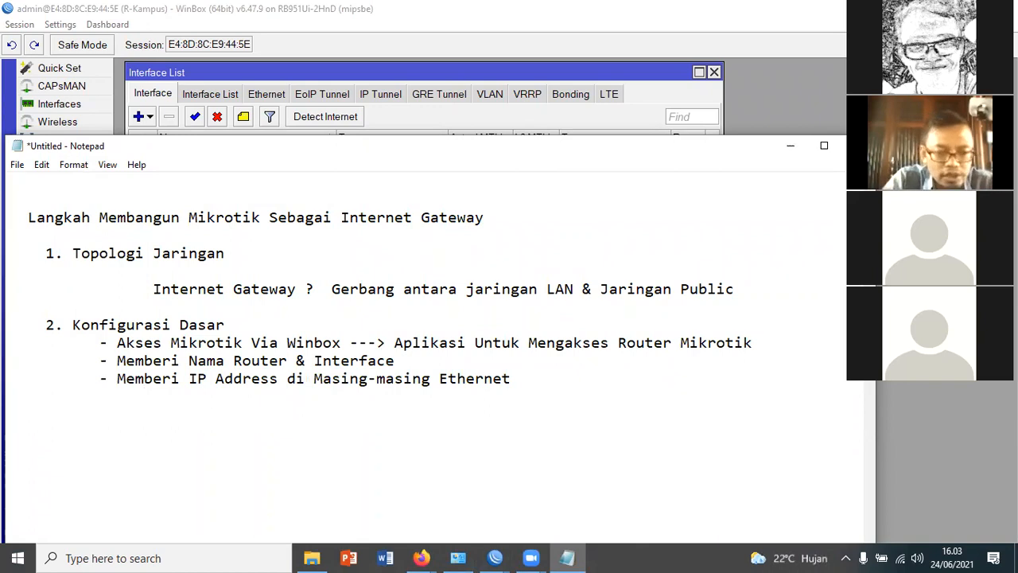
pyautogui.write('IP ')
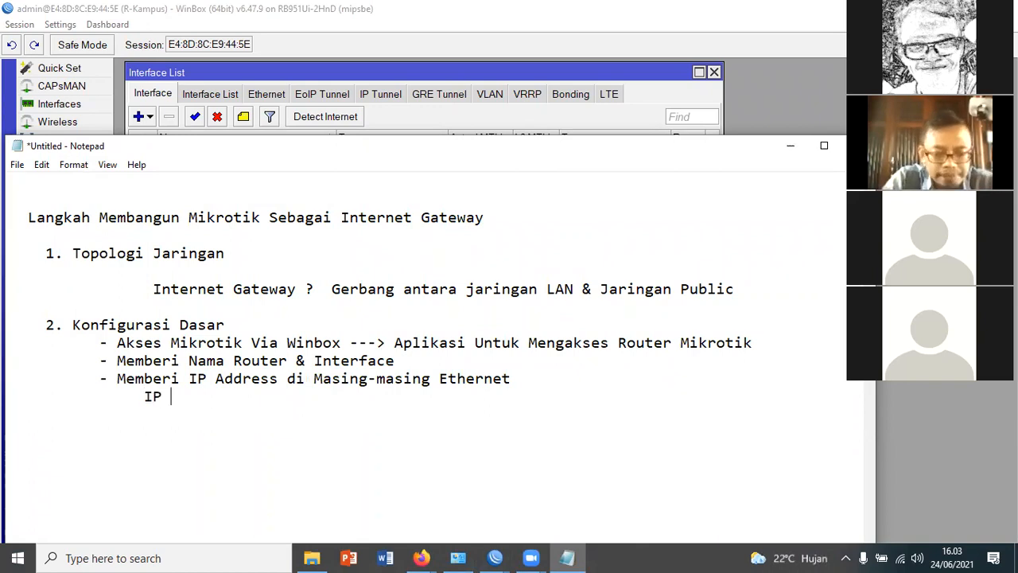
pyautogui.write('Modem ')
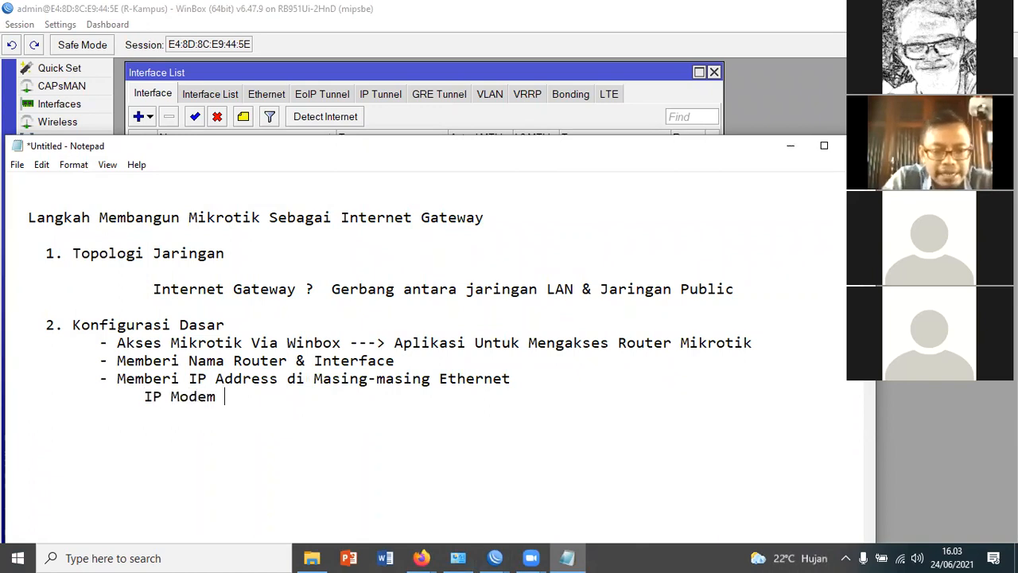
pyautogui.write(': 192.168.')
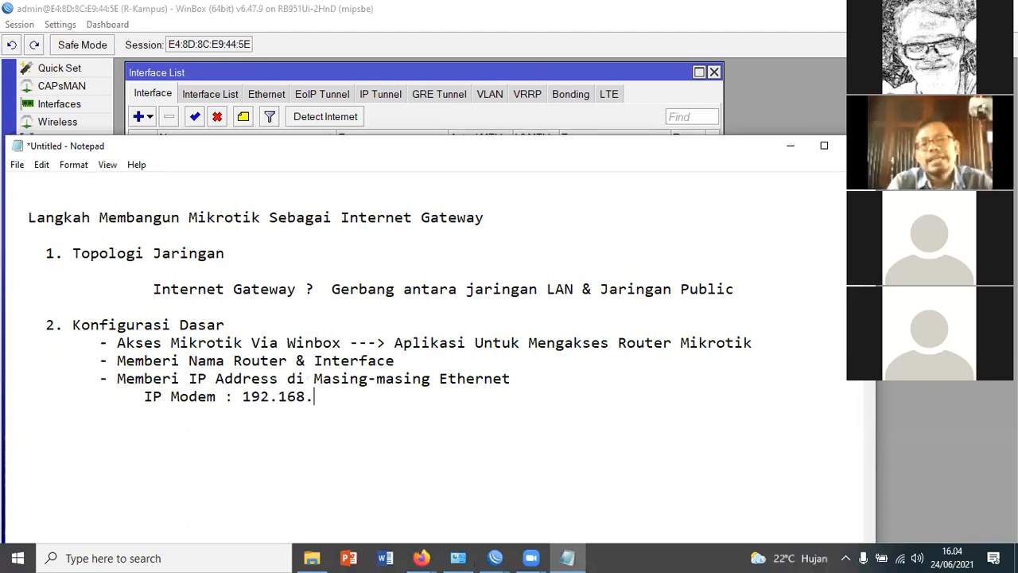
pyautogui.write('1.1')
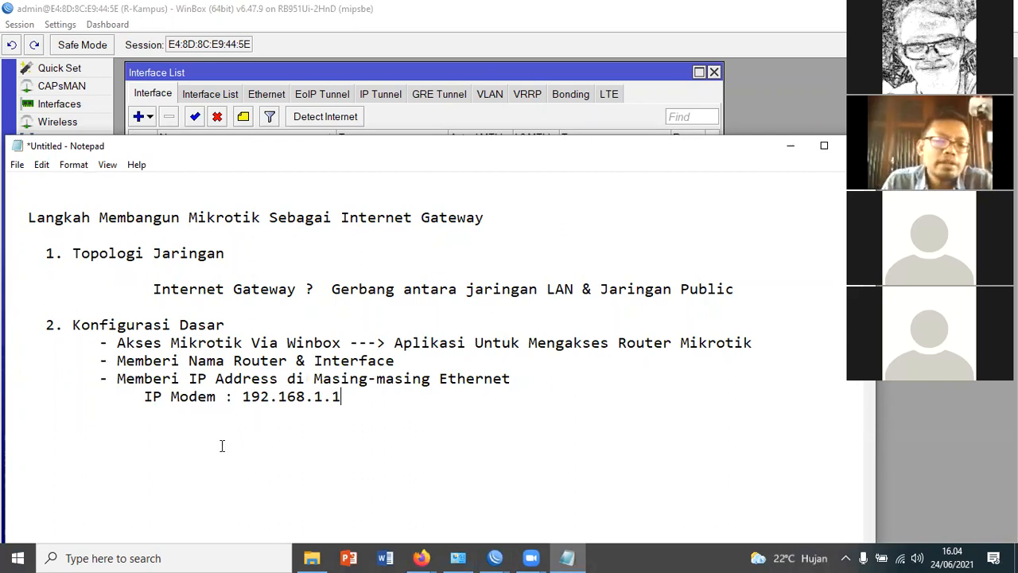
# Start an indented line "Ether1-Internet : 192.168.1." beneath the IP Modem line
pyautogui.moveTo(374, 398); pyautogui.dragTo(243, 398)
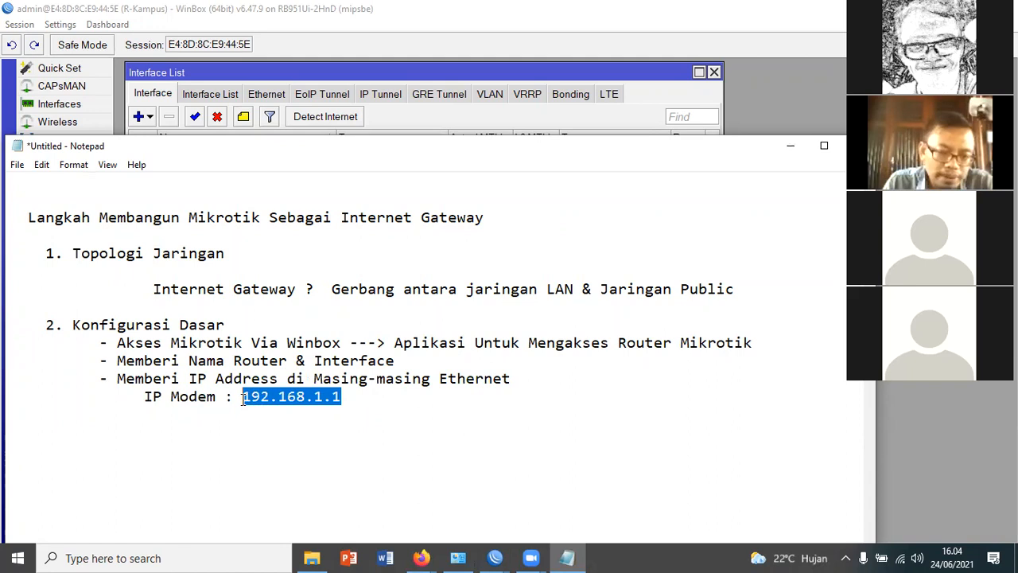
pyautogui.click(350, 398)
pyautogui.press('Return')
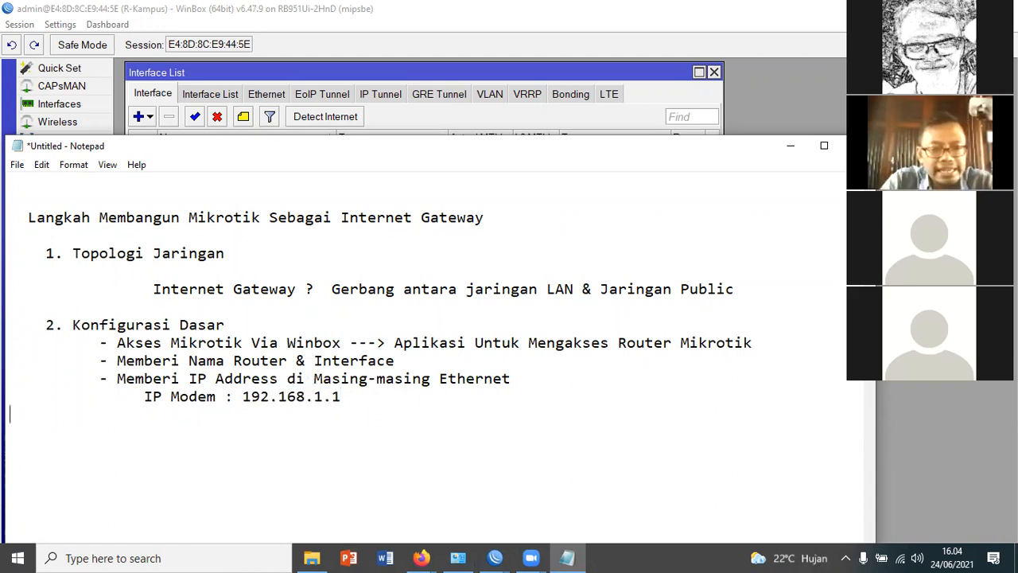
pyautogui.press('Tab')
pyautogui.press('Tab')
pyautogui.write('Et')
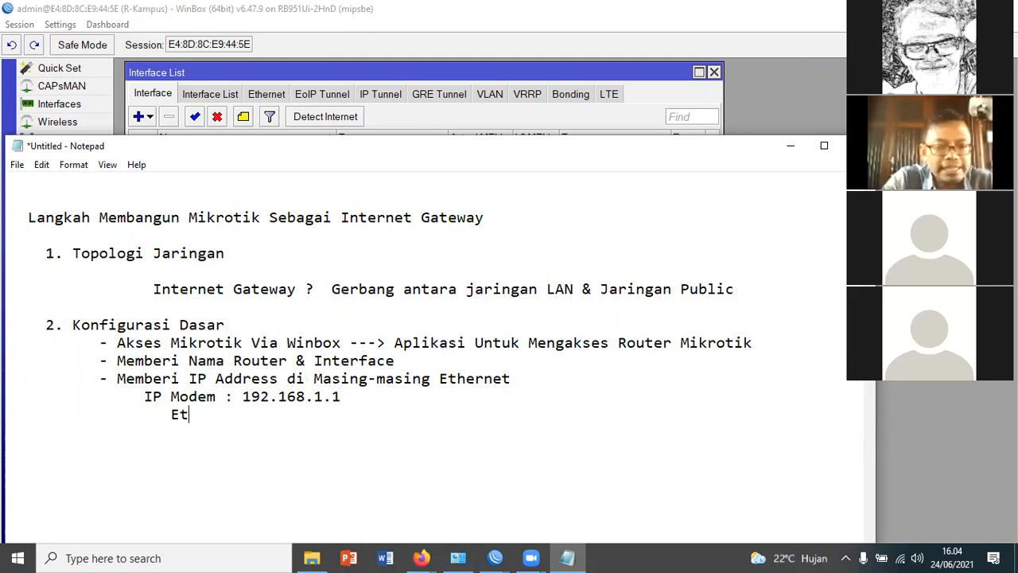
pyautogui.write('her1')
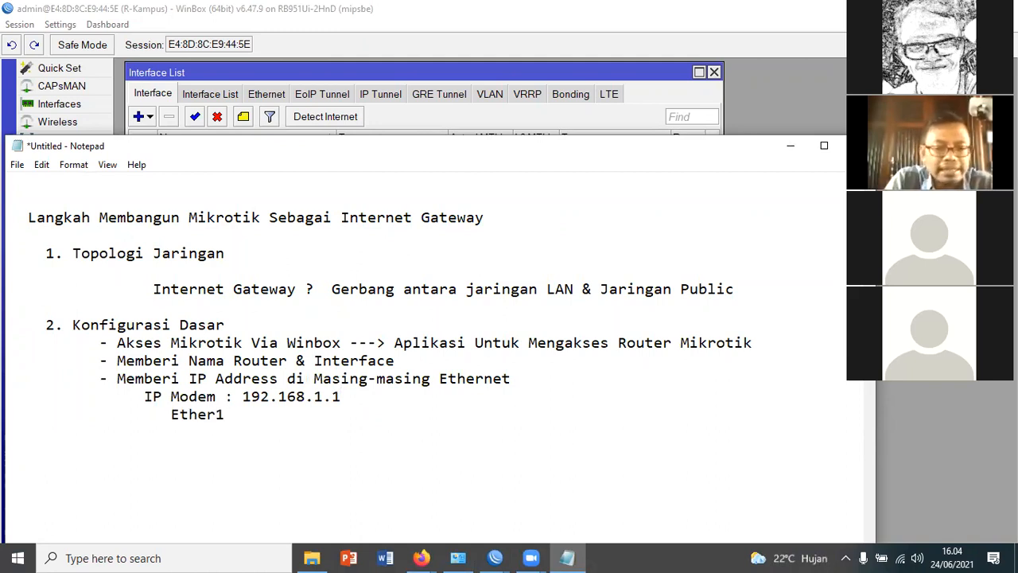
pyautogui.write('-In')
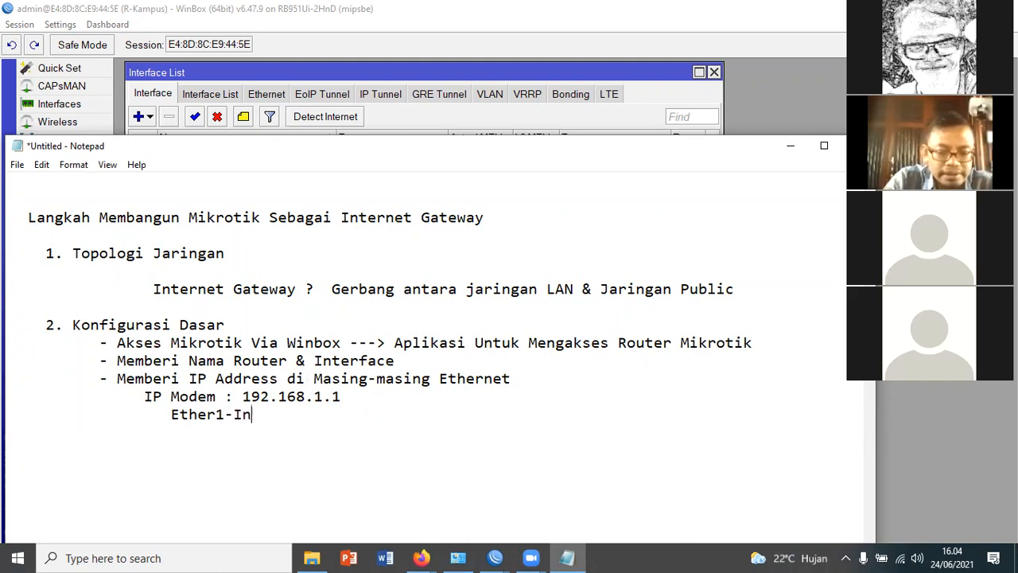
pyautogui.write('ternet ')
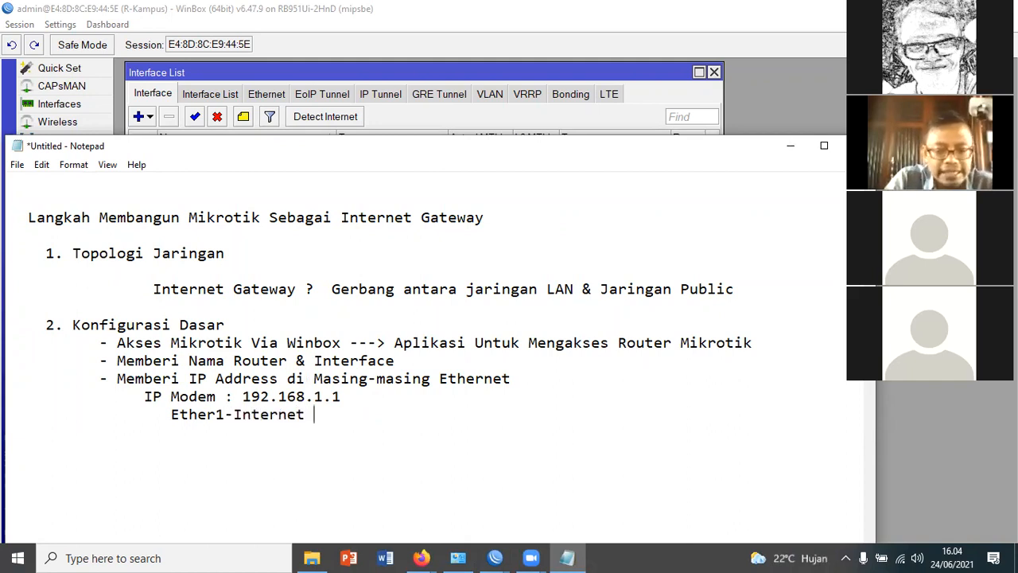
pyautogui.write(': 192')
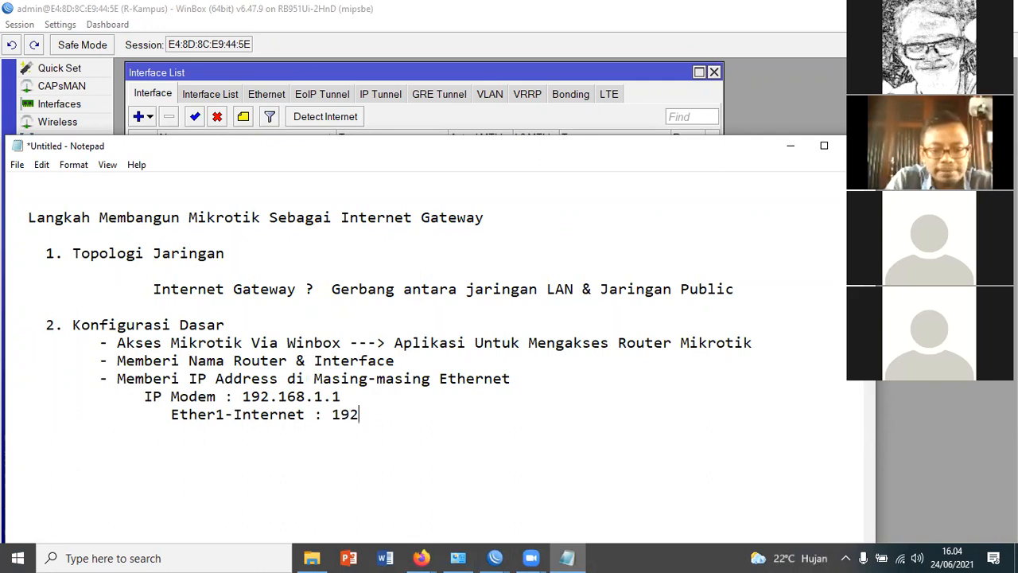
pyautogui.write('.168.1.')
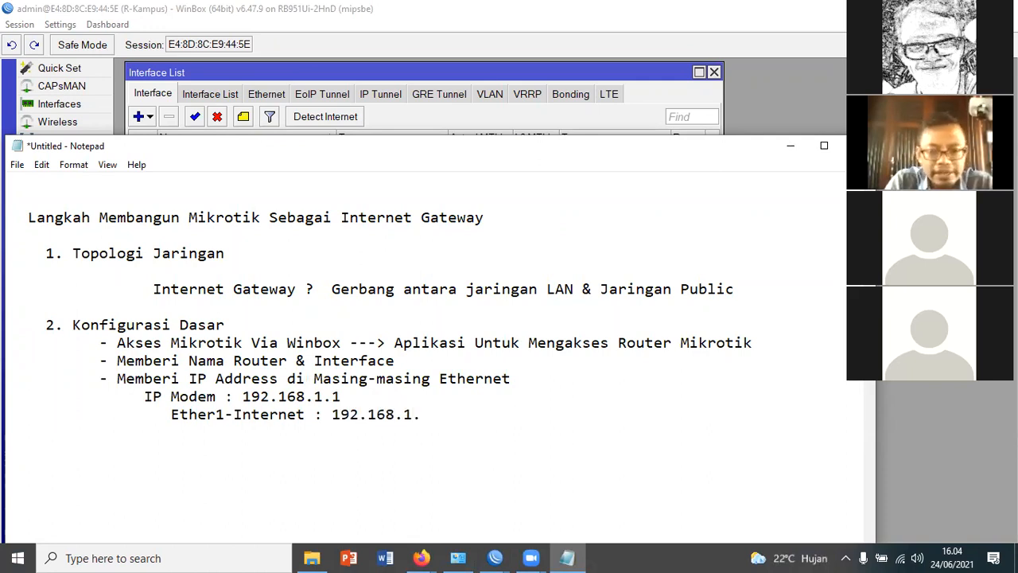
pyautogui.write('2')
pyautogui.press('BackSpace')
pyautogui.write('4')
pyautogui.press('BackSpace')
pyautogui.write('254')
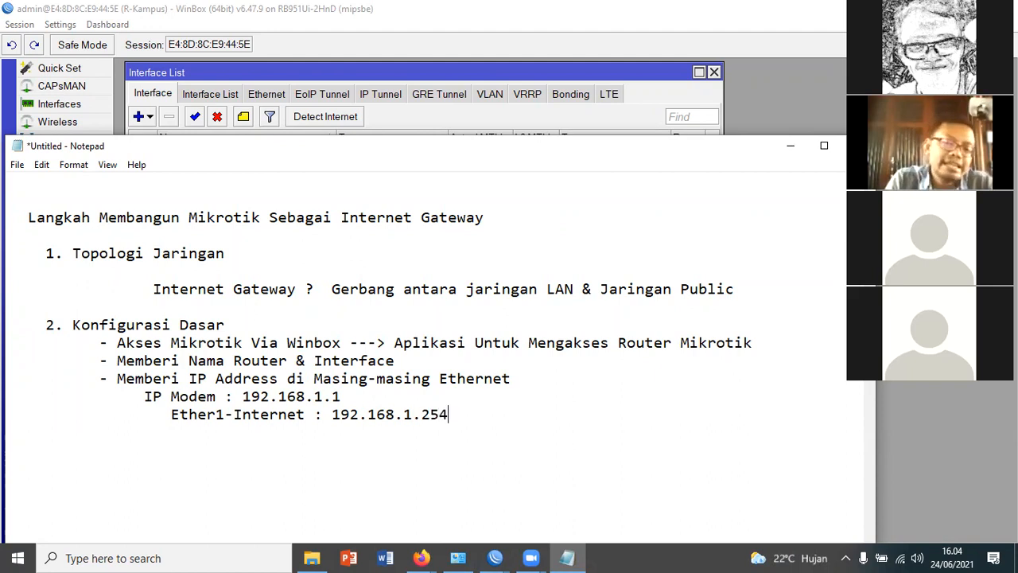
pyautogui.press('BackSpace')
pyautogui.press('BackSpace')
pyautogui.press('BackSpace')
pyautogui.press('BackSpace')
# Complete the Ether1-Internet address as 192.168.1.2/24
pyautogui.write('.2')
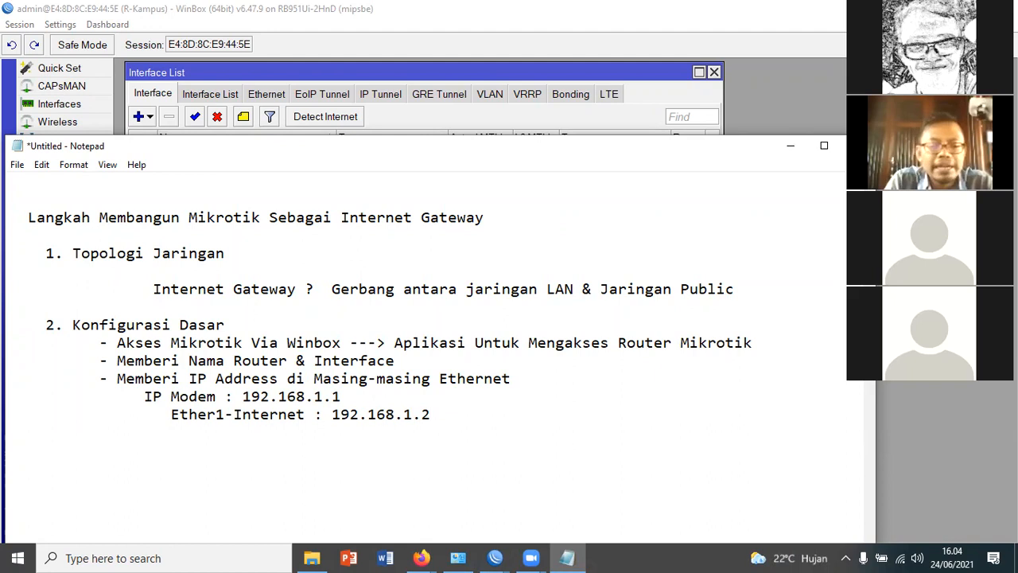
pyautogui.write('/')
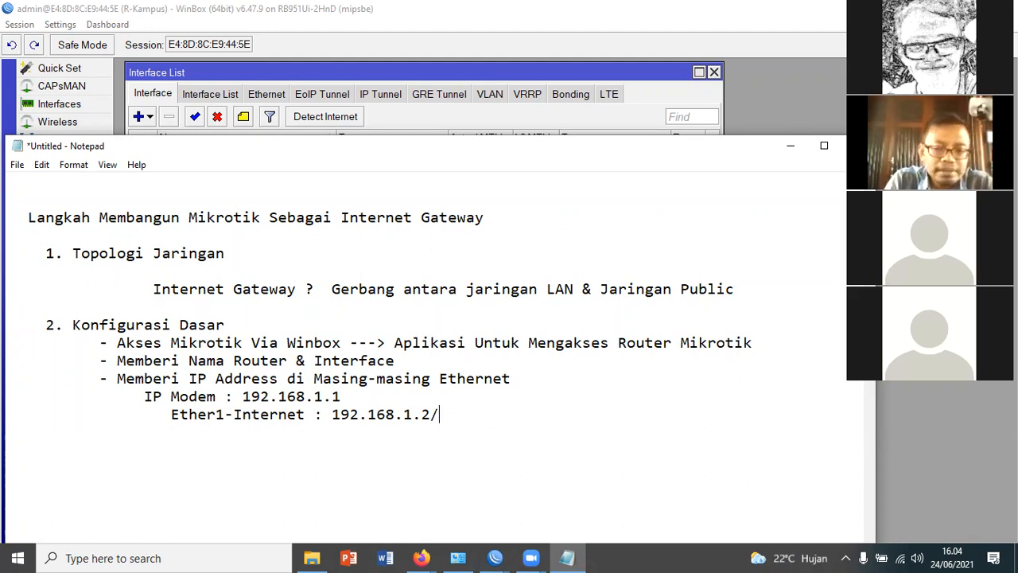
pyautogui.write('24')
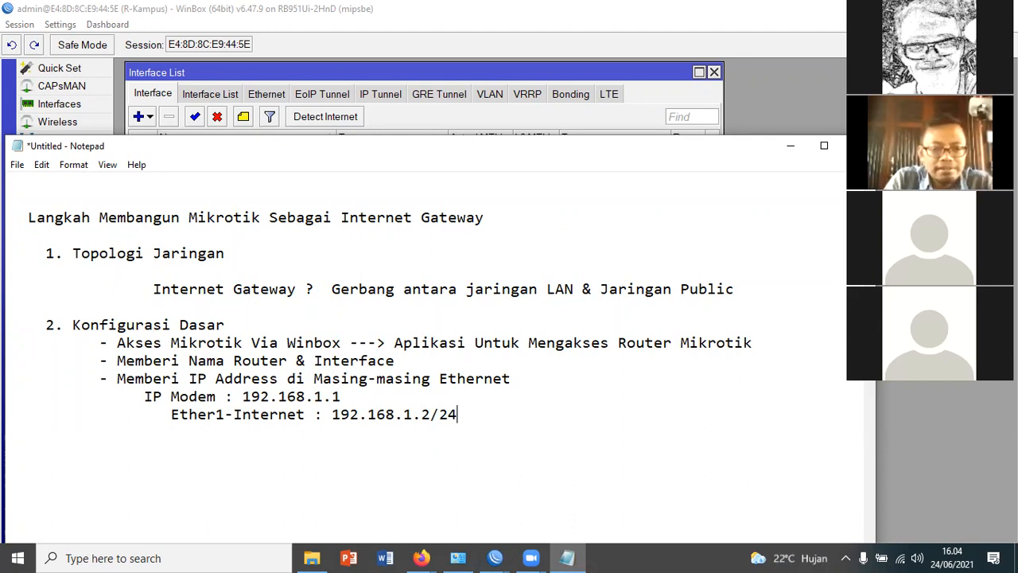
# Add the aligned line "Ether2-Local : 192.168.10.1/24" beneath the Ether1-Internet line
pyautogui.press('Return')
pyautogui.press('Tab')
pyautogui.press('Tab')
pyautogui.write('Ether')
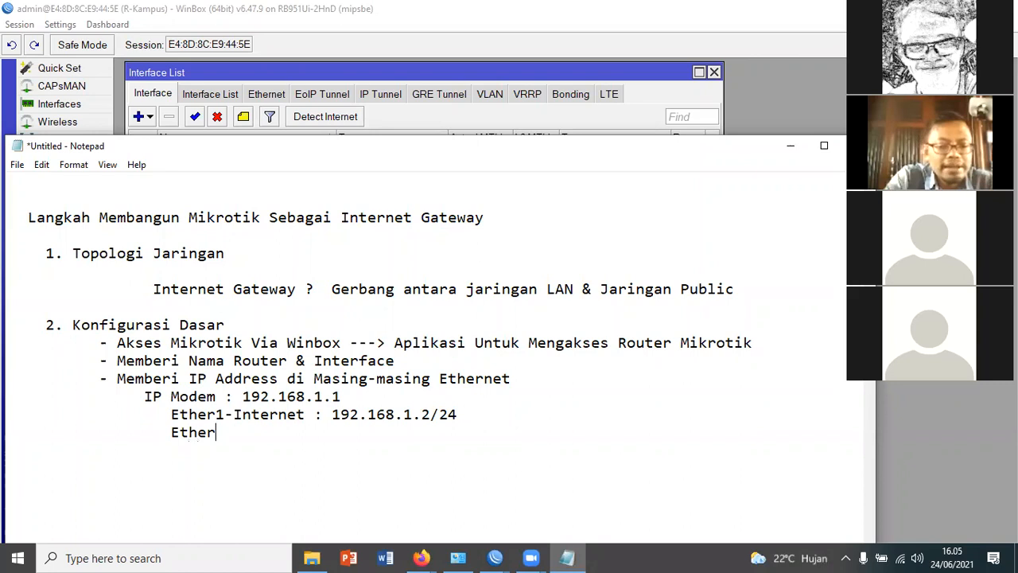
pyautogui.write('2-')
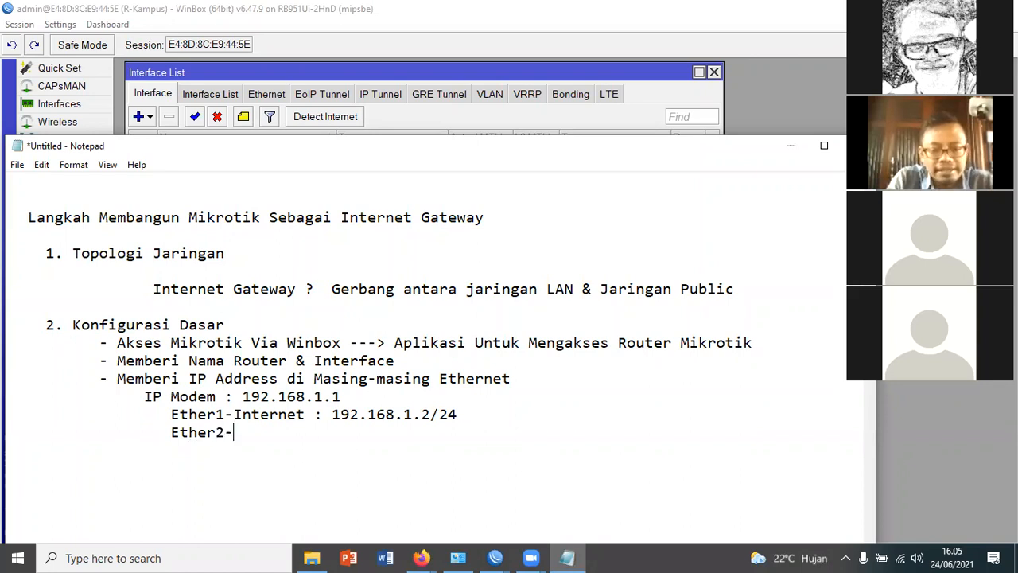
pyautogui.write('Local')
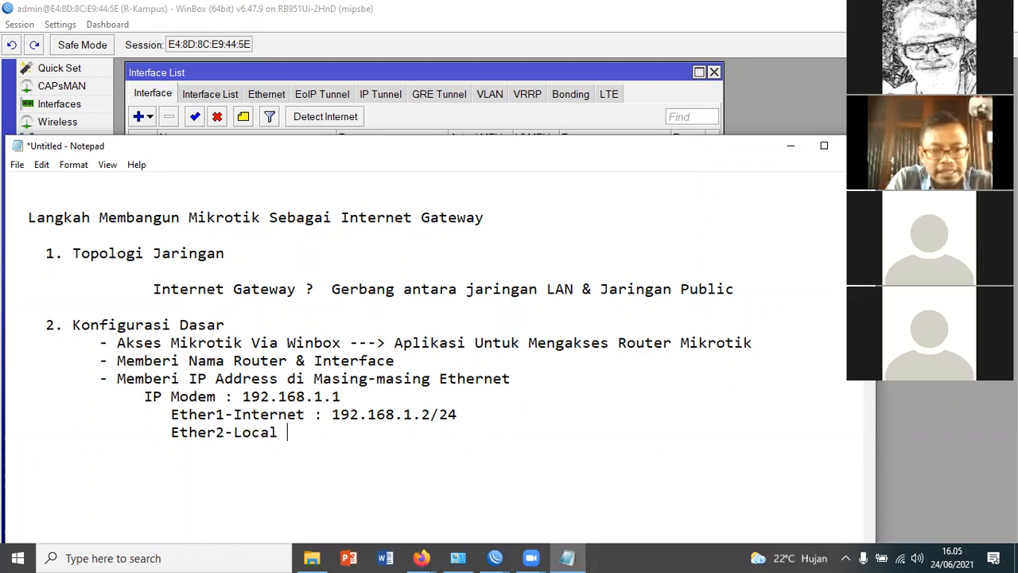
pyautogui.press('Tab')
pyautogui.write(': 192')
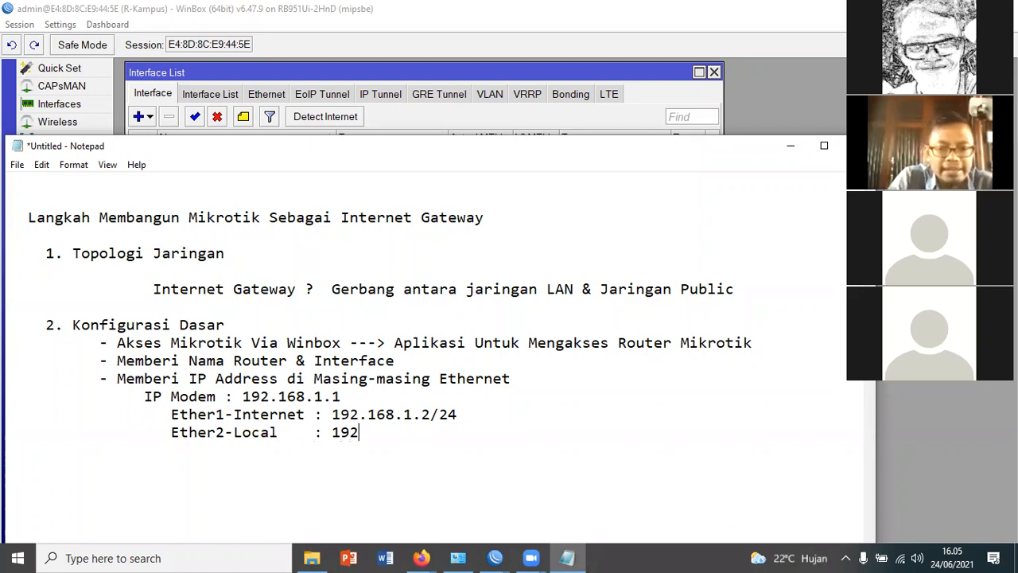
pyautogui.write('.168.10.1/24')
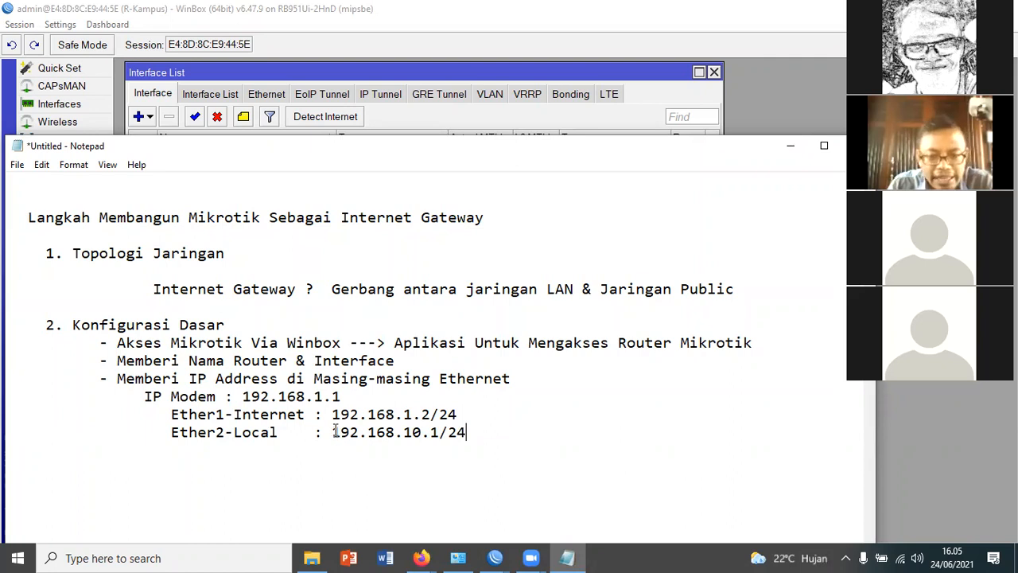
# Highlight the Ether1-Internet address and the Ether2-Local address in turn to review them
pyautogui.moveTo(332, 414); pyautogui.dragTo(509, 423)
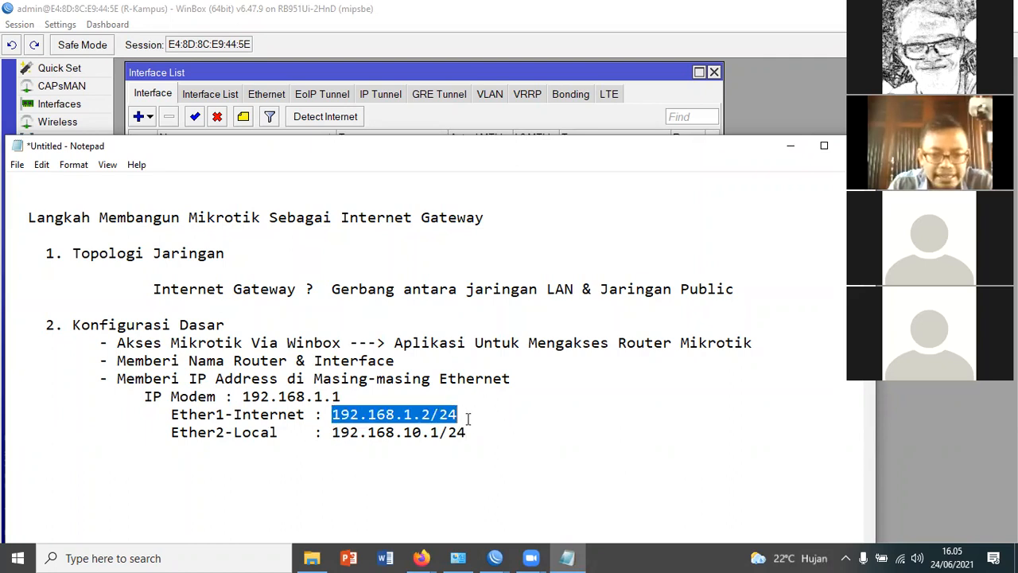
pyautogui.click(442, 419)
pyautogui.doubleClick(443, 420)
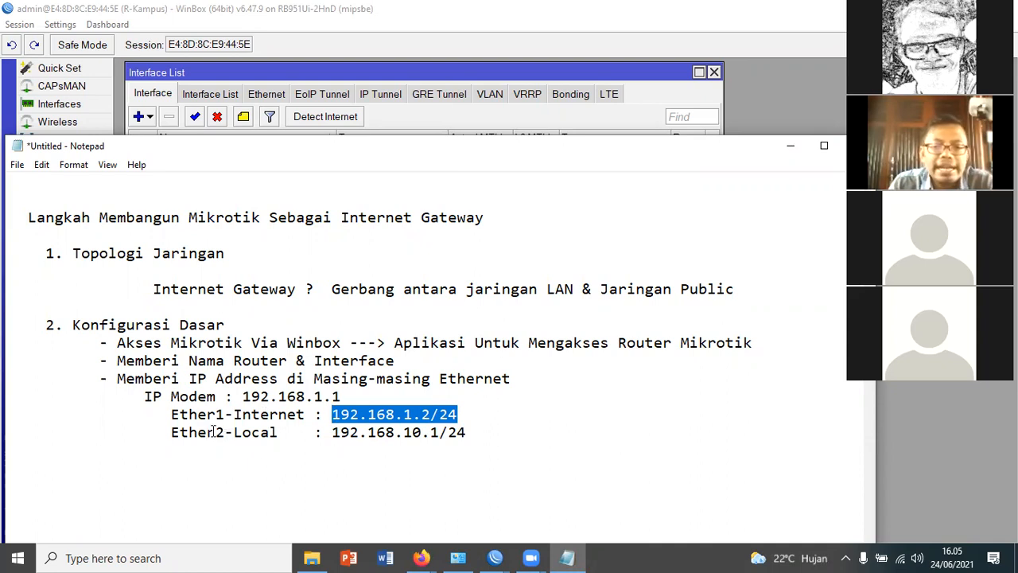
pyautogui.moveTo(332, 432); pyautogui.dragTo(473, 432)
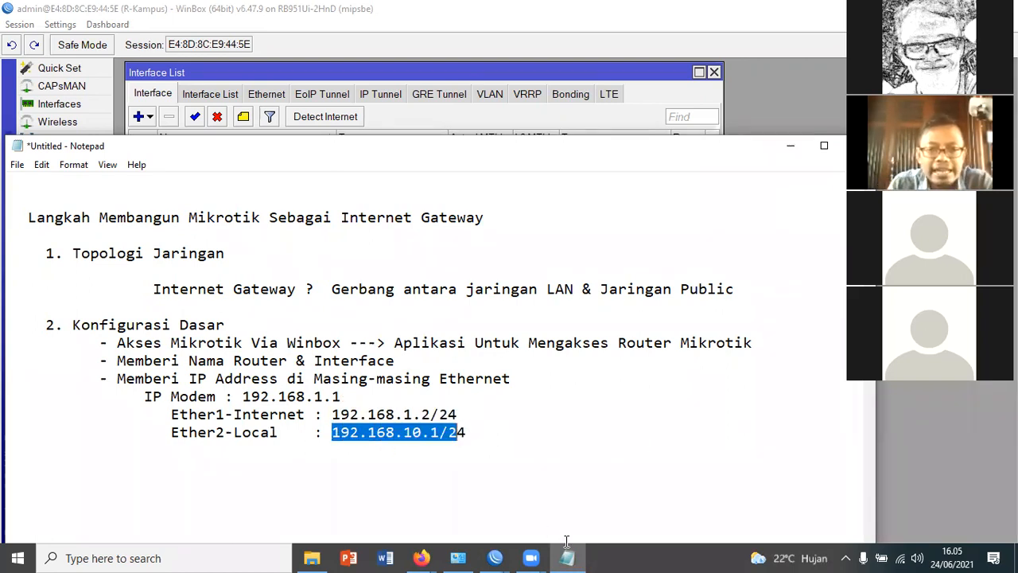
pyautogui.moveTo(567, 541); pyautogui.dragTo(531, 545)
# Switch to the WinBox session with the interface list and open the router's IP address list
pyautogui.click(495, 557)
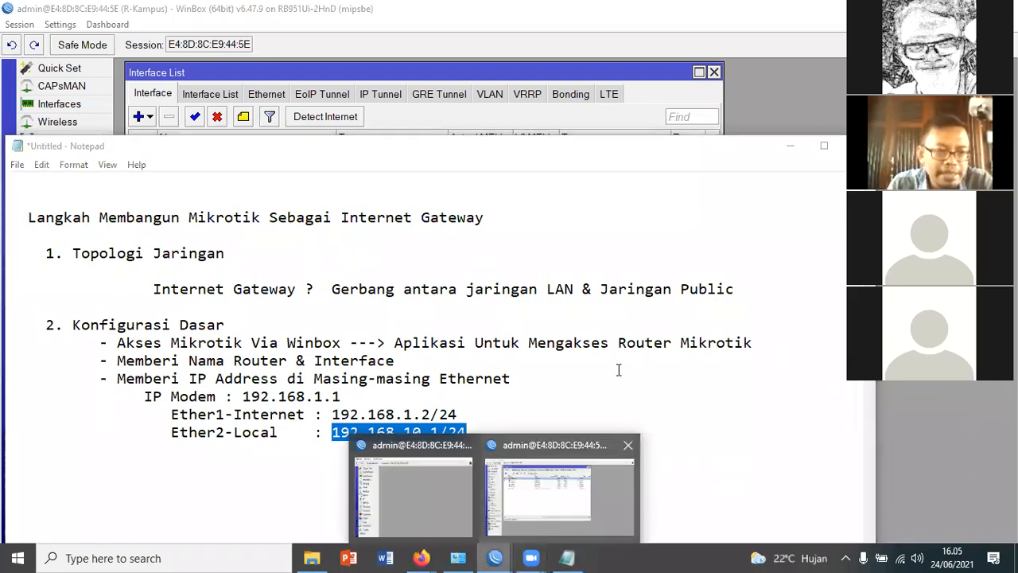
pyautogui.click(557, 493)
pyautogui.click(42, 211)
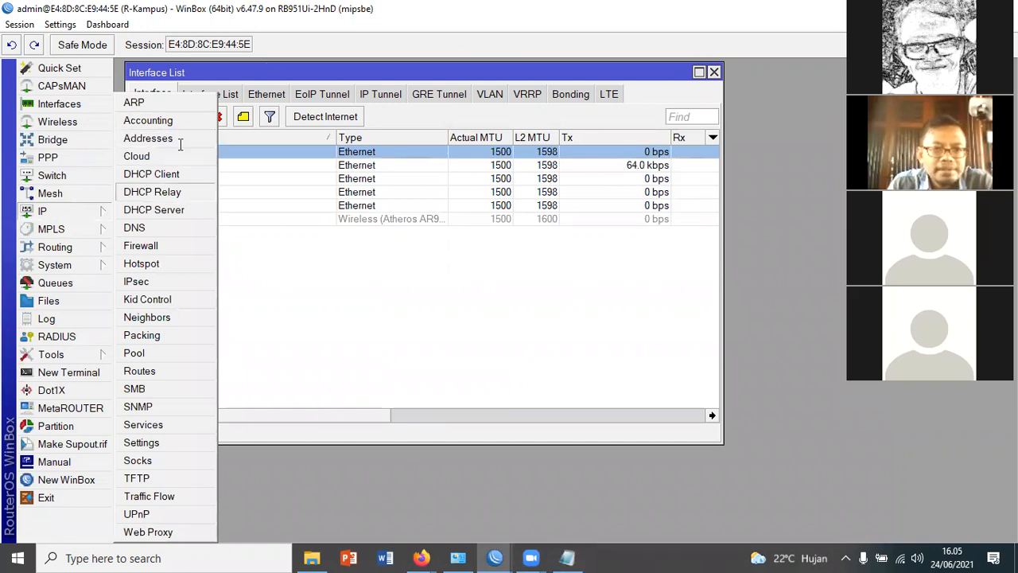
pyautogui.click(148, 138)
pyautogui.moveTo(337, 116); pyautogui.dragTo(341, 116)
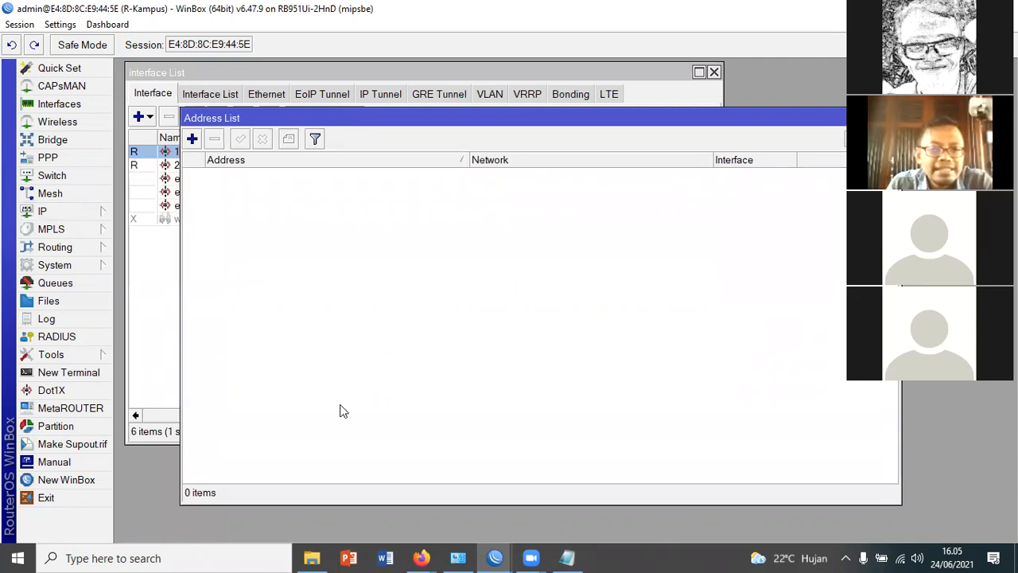
# Create the IP address 192.168.1.2/24 on interface 1.Internet and apply it
pyautogui.click(192, 139)
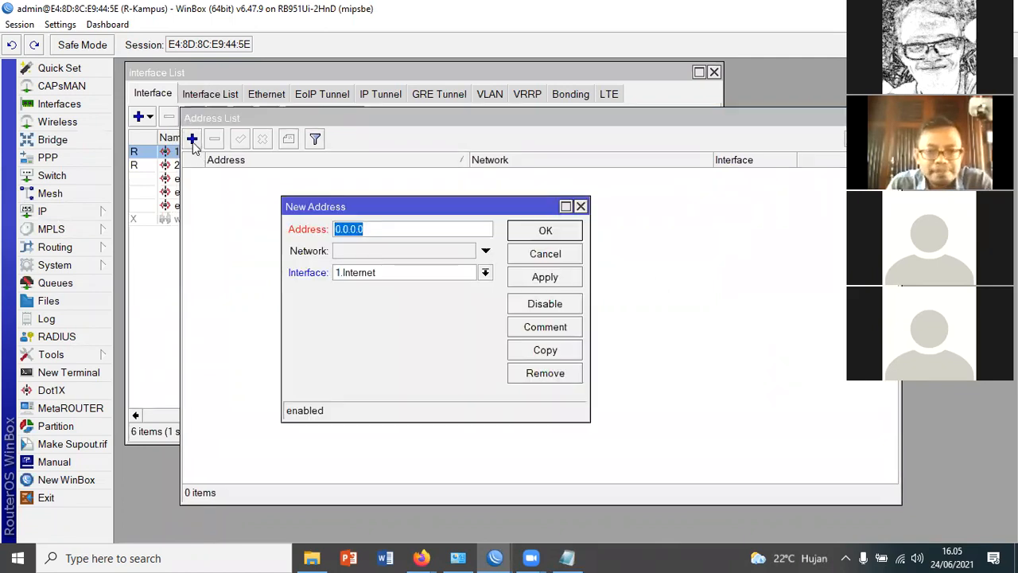
pyautogui.moveTo(484, 210); pyautogui.dragTo(583, 225)
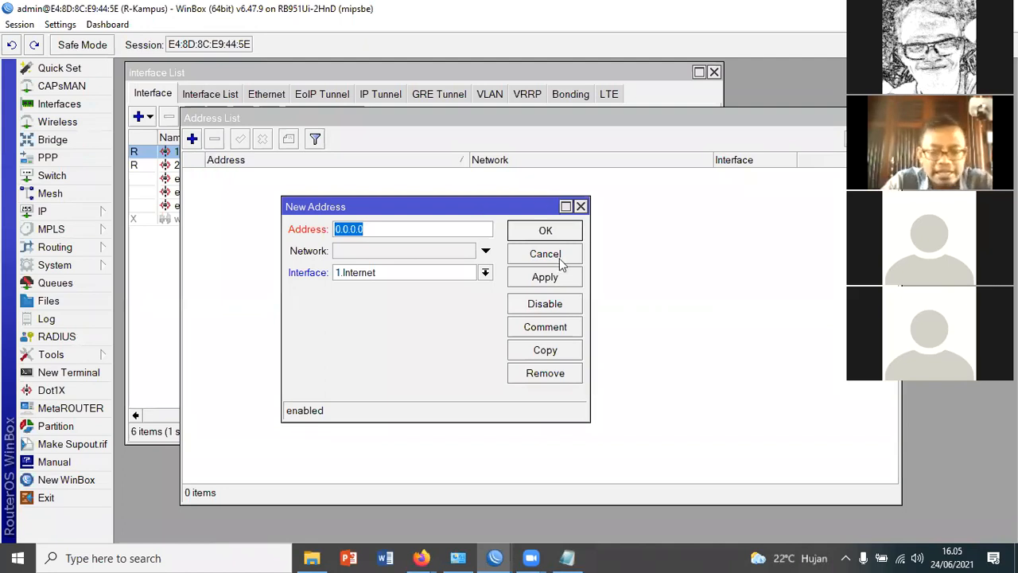
pyautogui.write('192.16')
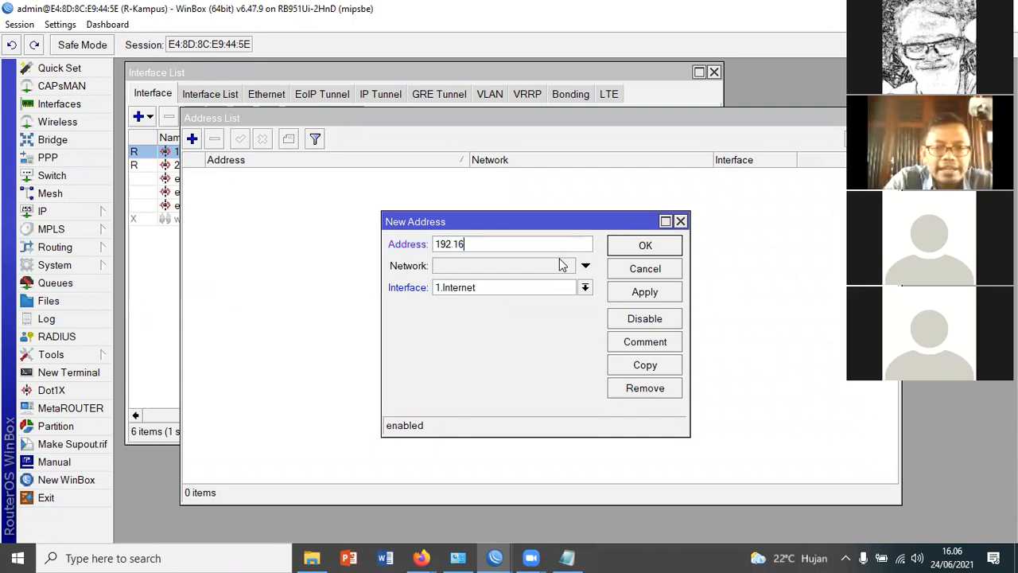
pyautogui.write('8.1.2/')
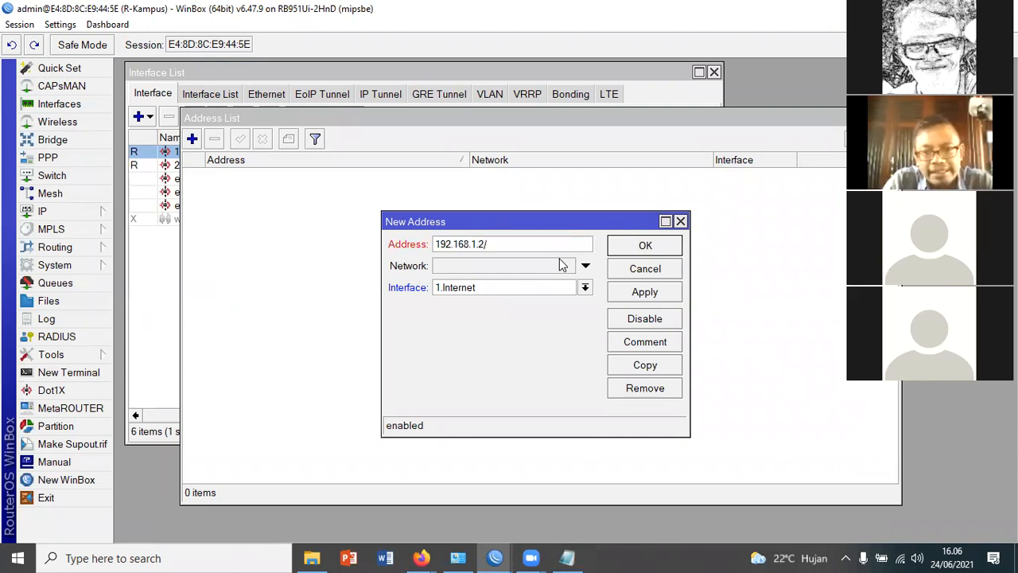
pyautogui.write('24')
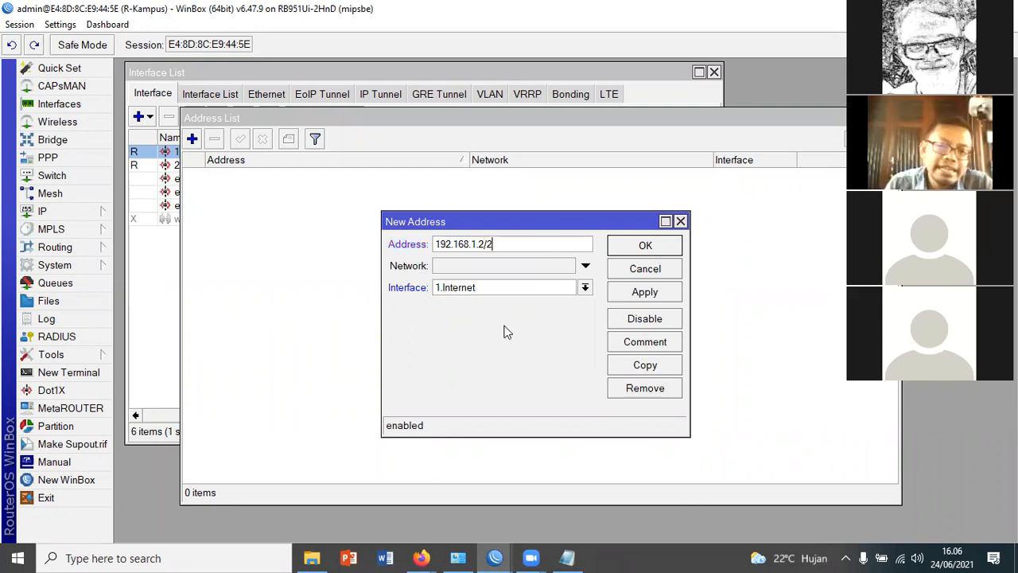
pyautogui.click(457, 288)
pyautogui.click(453, 304)
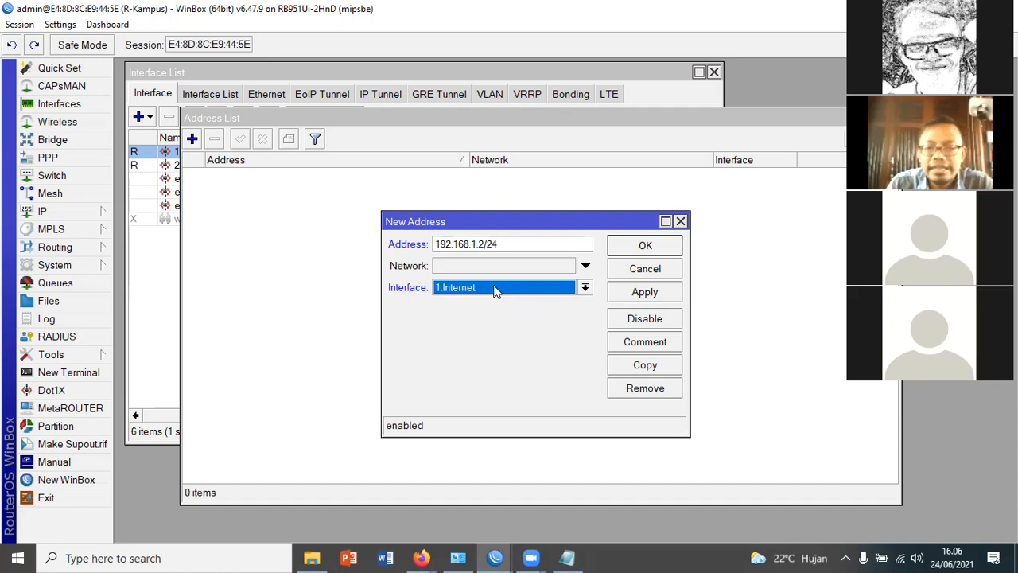
pyautogui.click(656, 295)
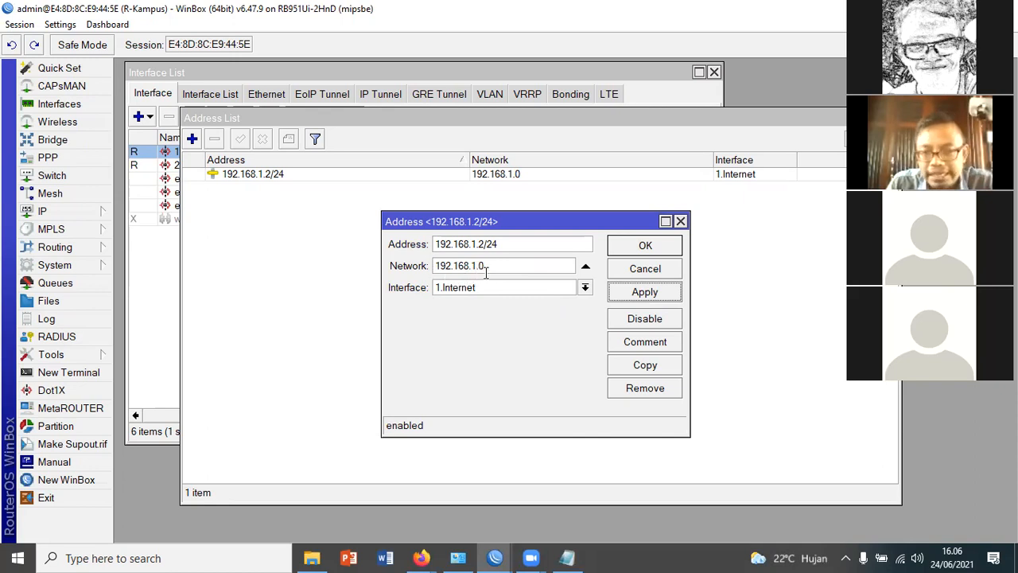
# Examine the network value and the /24 prefix of the 1.Internet address, and close its settings with OK
pyautogui.moveTo(493, 268); pyautogui.dragTo(417, 273)
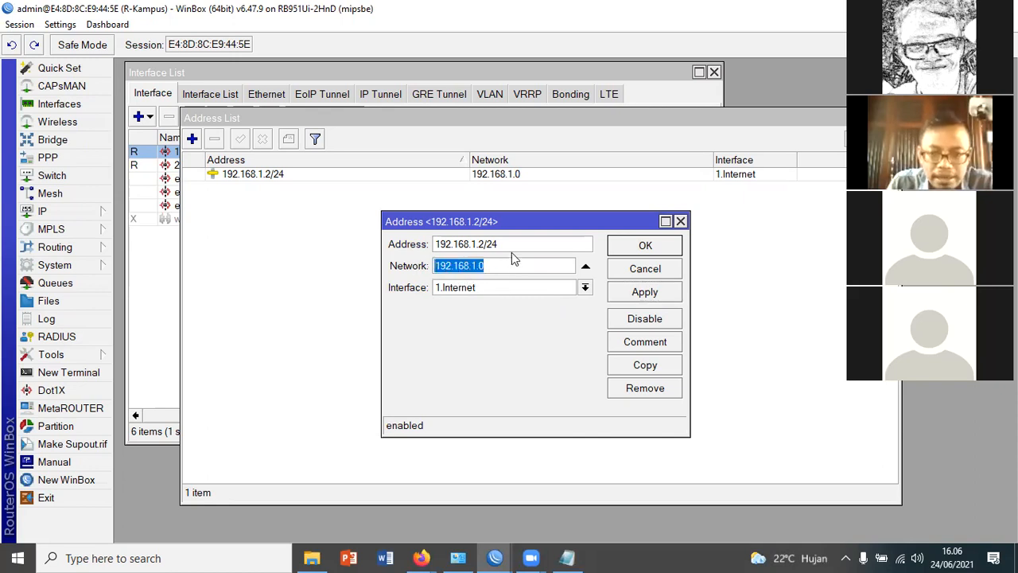
pyautogui.click(491, 244)
pyautogui.doubleClick(493, 245)
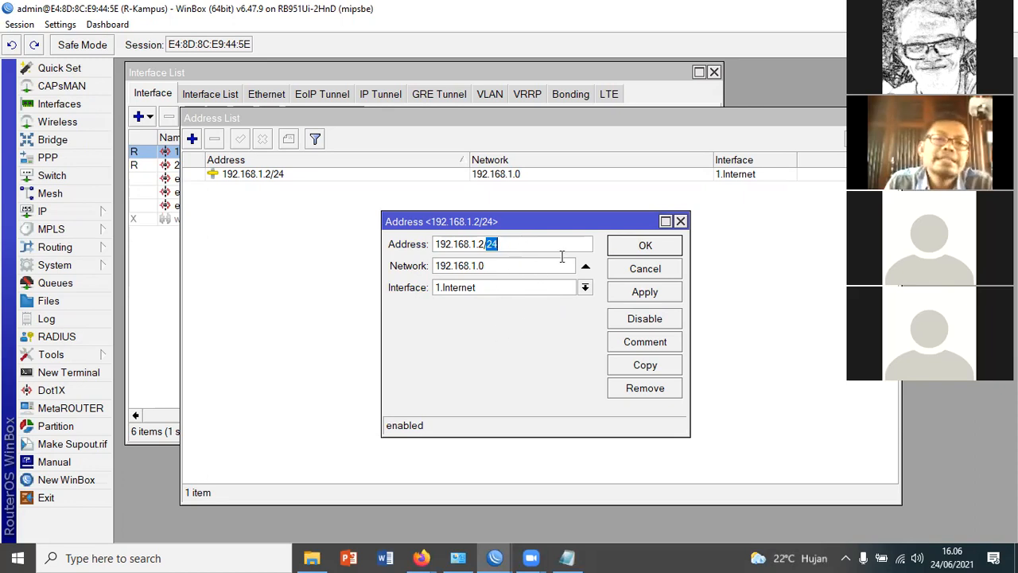
pyautogui.click(499, 245)
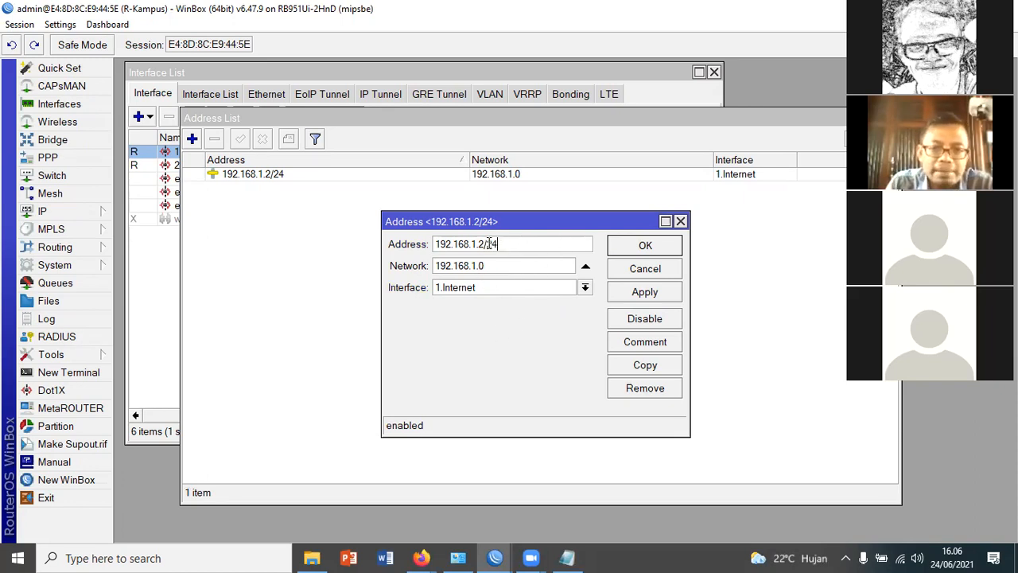
pyautogui.doubleClick(487, 243)
pyautogui.click(661, 248)
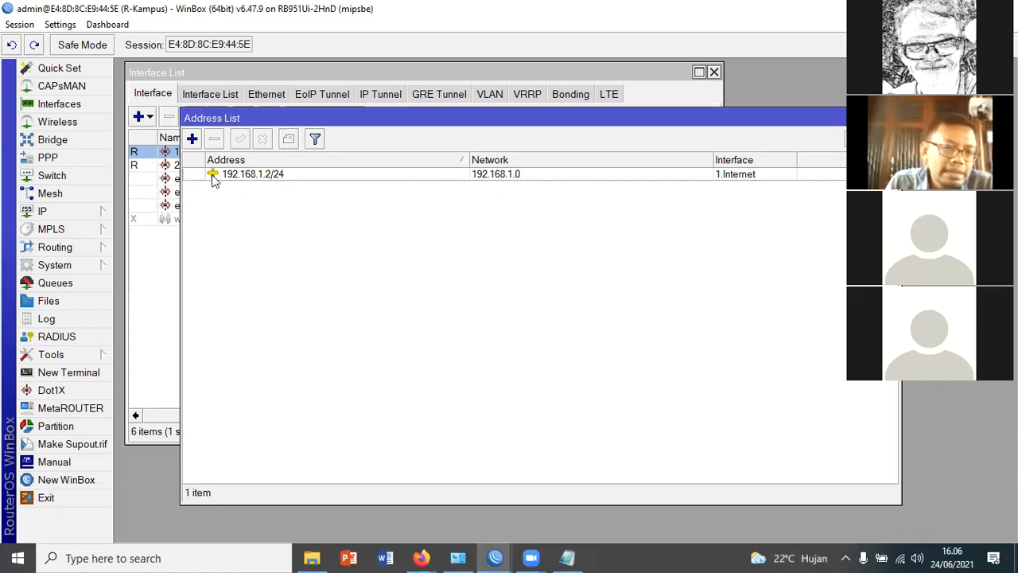
# Create the IP address 192.168.10.1/24 on interface 2.Local, apply it and close its settings
pyautogui.click(193, 140)
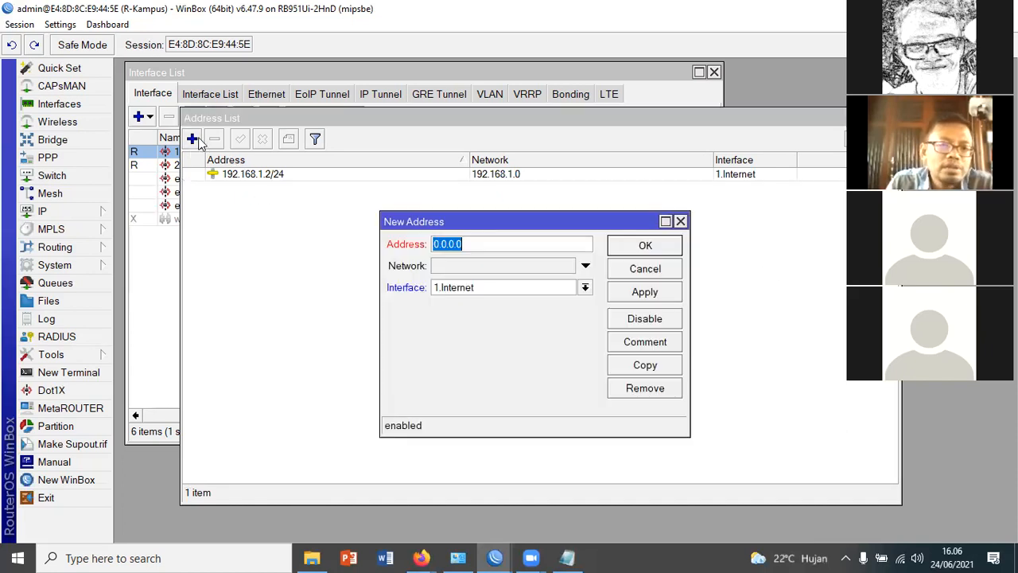
pyautogui.write('192.168.')
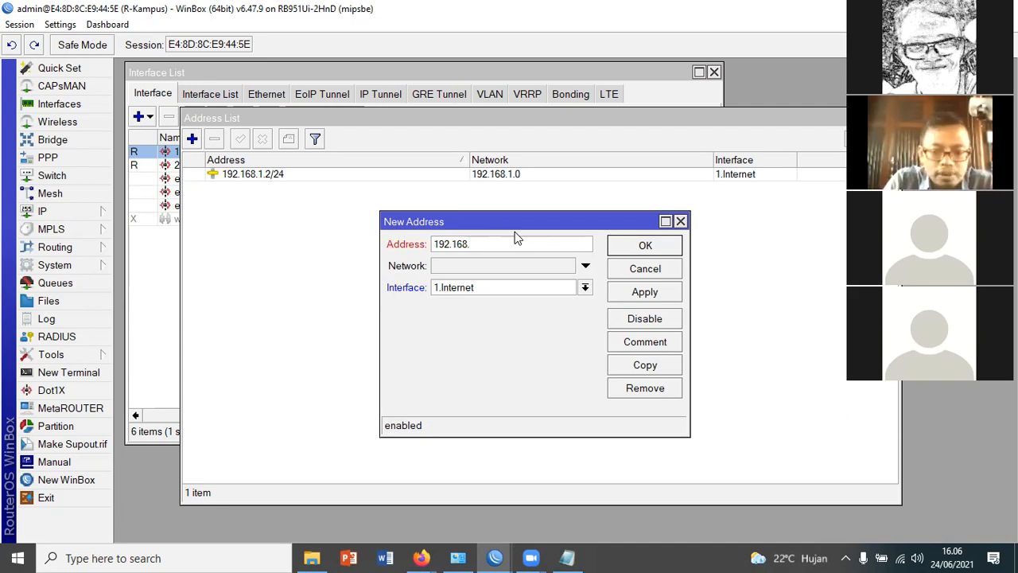
pyautogui.write('10.1/24')
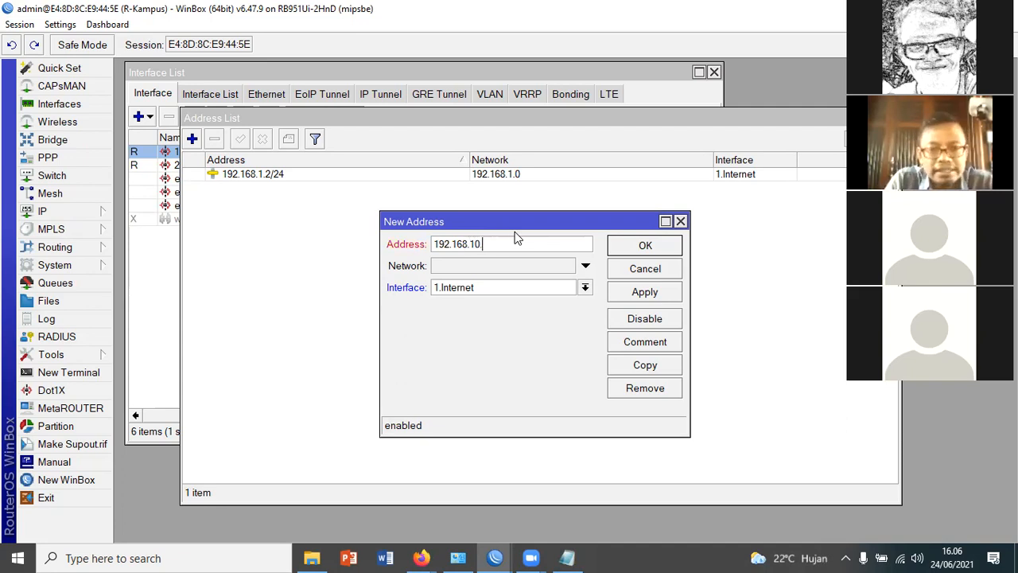
pyautogui.click(585, 288)
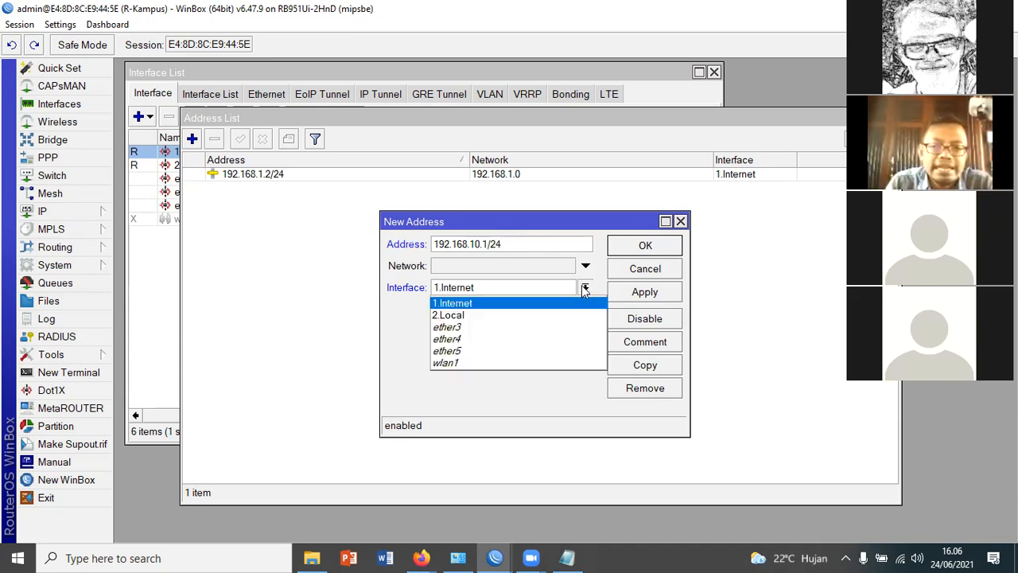
pyautogui.click(476, 315)
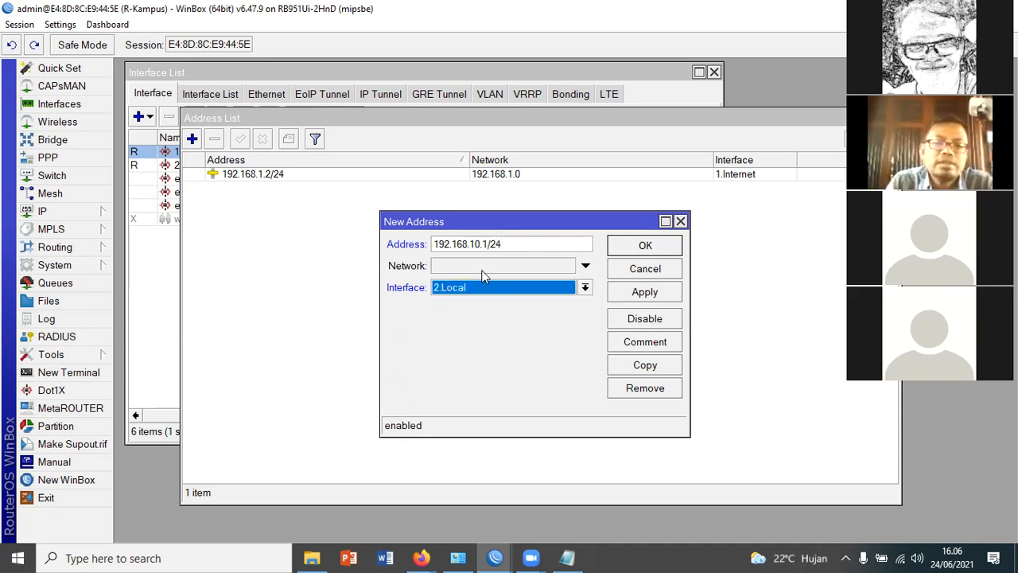
pyautogui.click(657, 296)
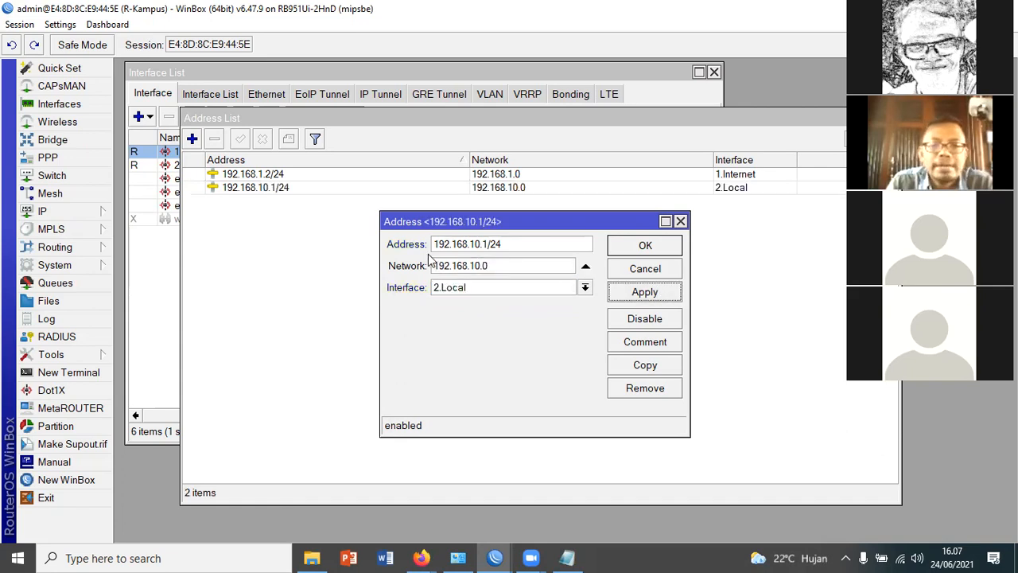
pyautogui.click(668, 246)
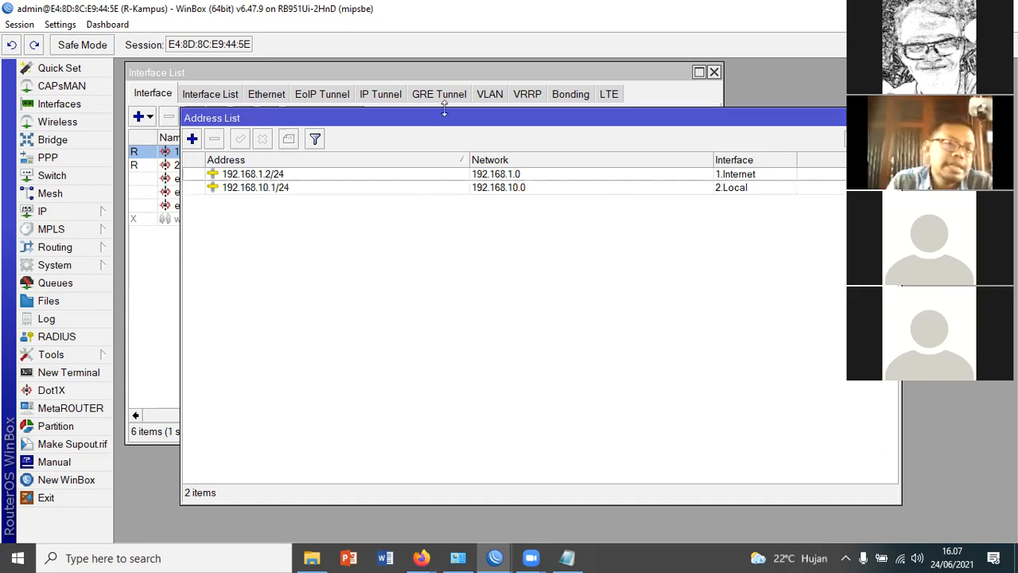
# Add the comment "IP Gateway Internet" to the 192.168.1.2/24 address
pyautogui.click(278, 174)
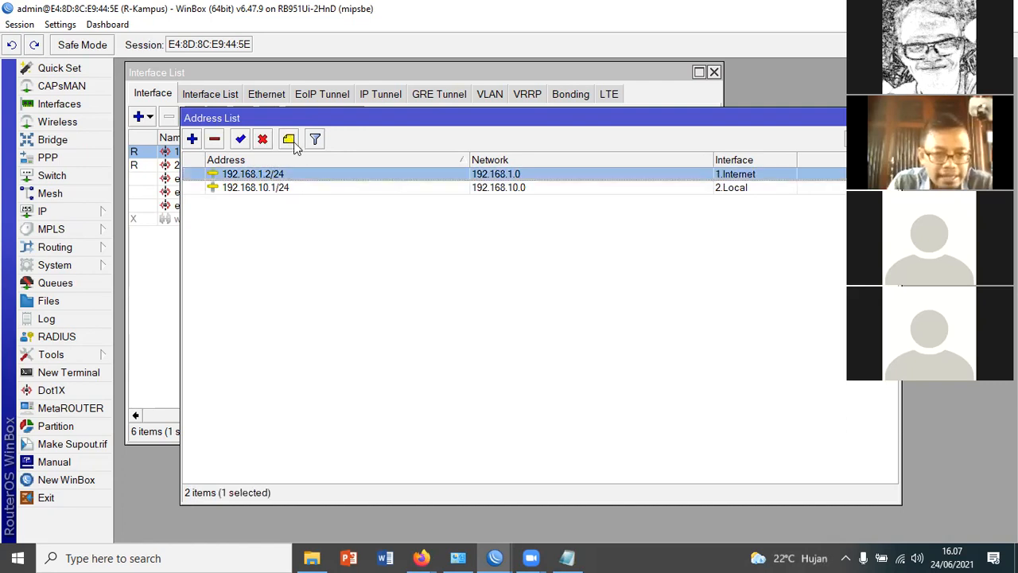
pyautogui.click(290, 139)
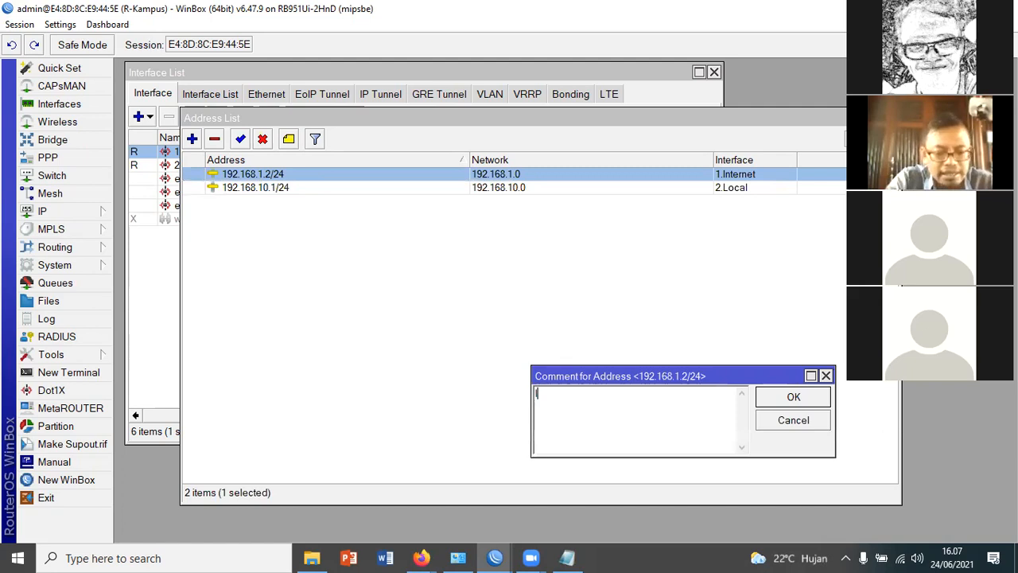
pyautogui.write('IP Gateway ')
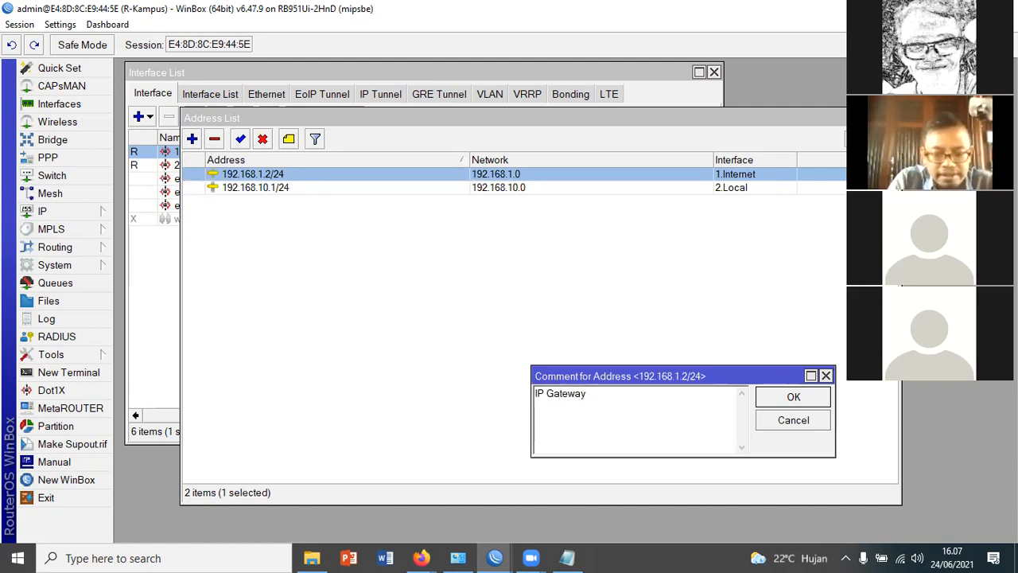
pyautogui.write('Internet')
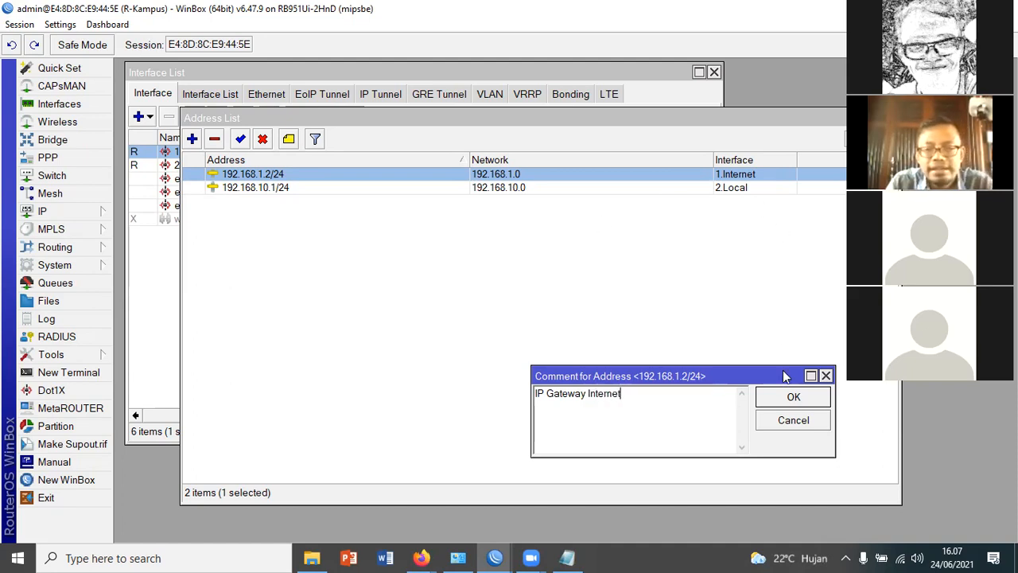
pyautogui.click(793, 398)
# Add the comment "IP Gateway LAN" to the 192.168.10.1/24 address
pyautogui.click(279, 200)
pyautogui.click(289, 140)
pyautogui.write('IP ')
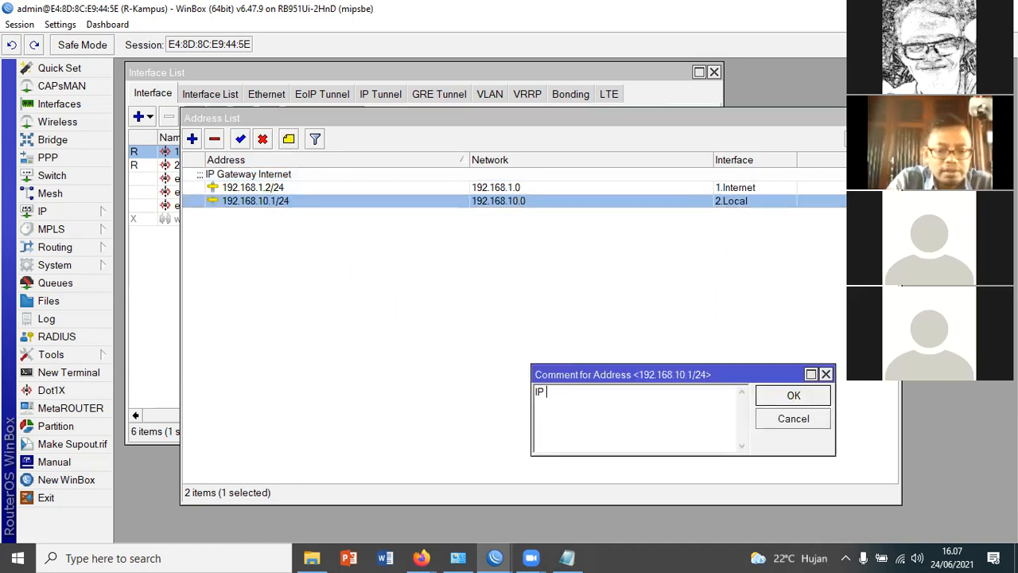
pyautogui.write('Gateway LAN')
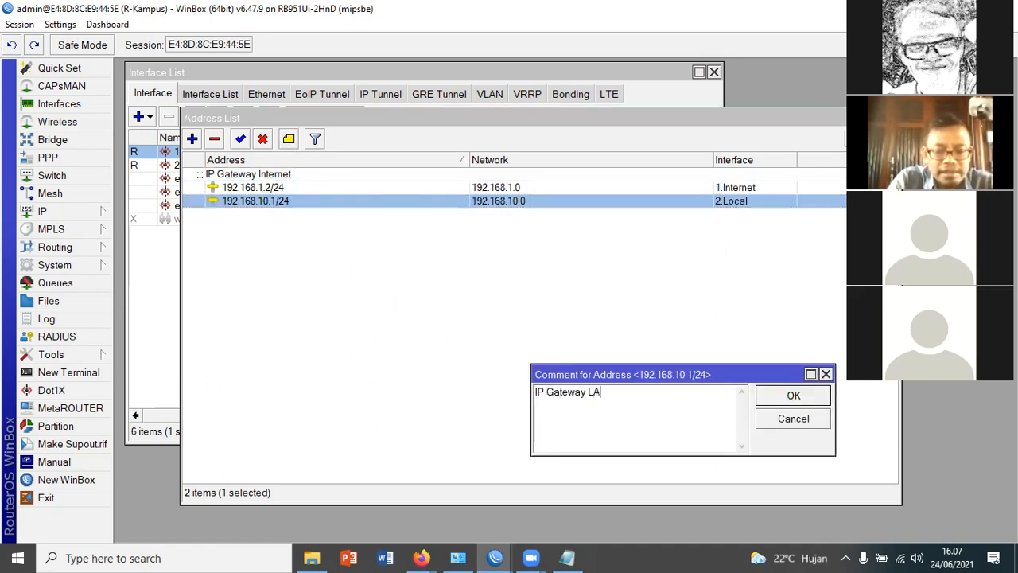
pyautogui.click(794, 395)
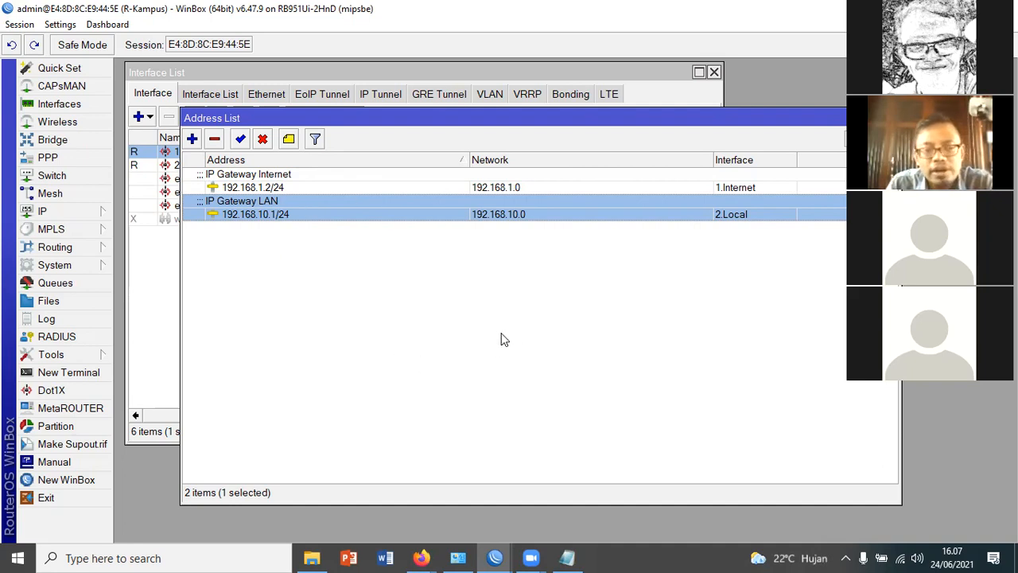
# Switch to Notepad and add the item "- Membuat Routing Ke IP Modem" under Konfigurasi Dasar, with a blank line above it
pyautogui.click(584, 552)
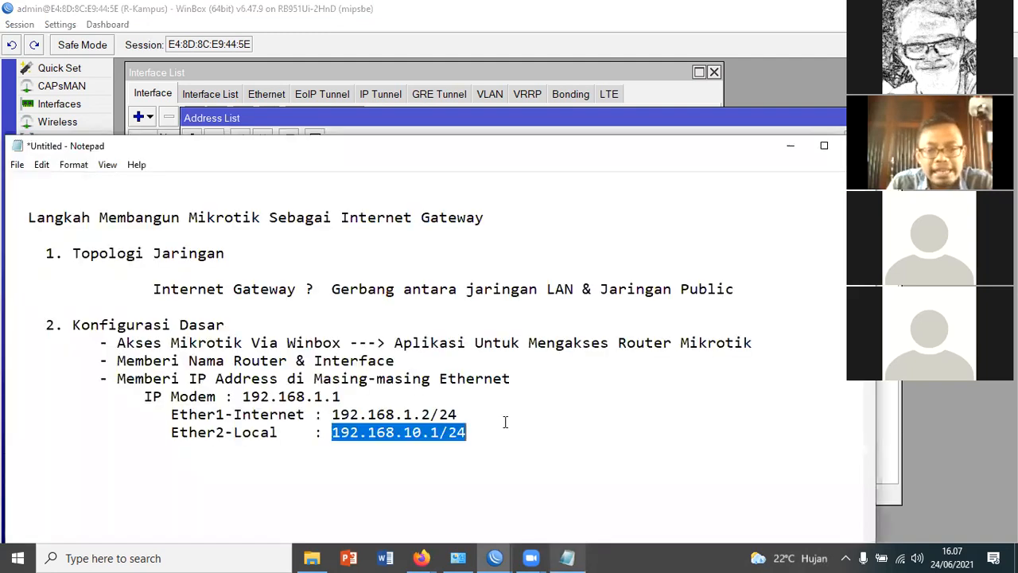
pyautogui.click(36, 450)
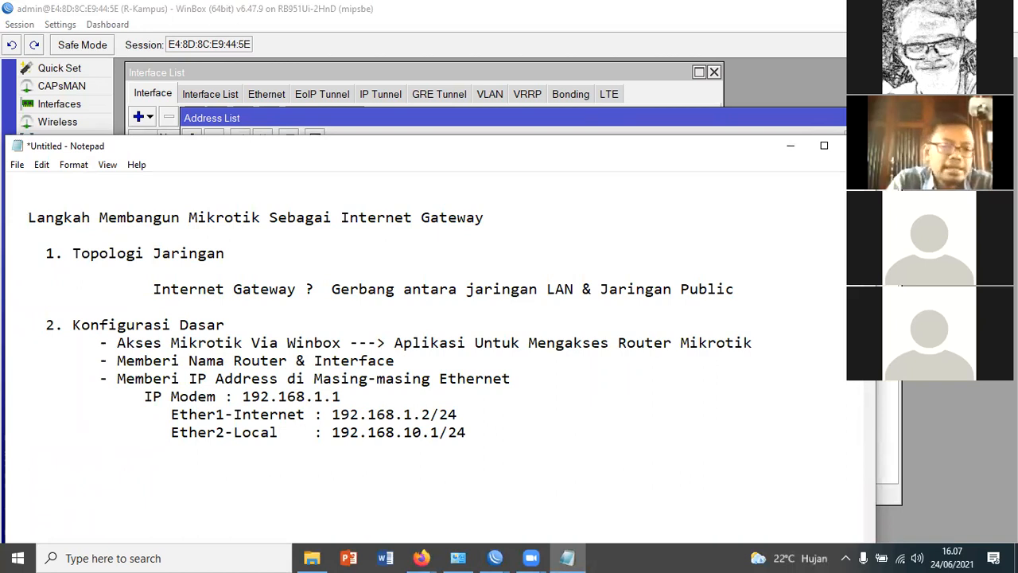
pyautogui.write('- ')
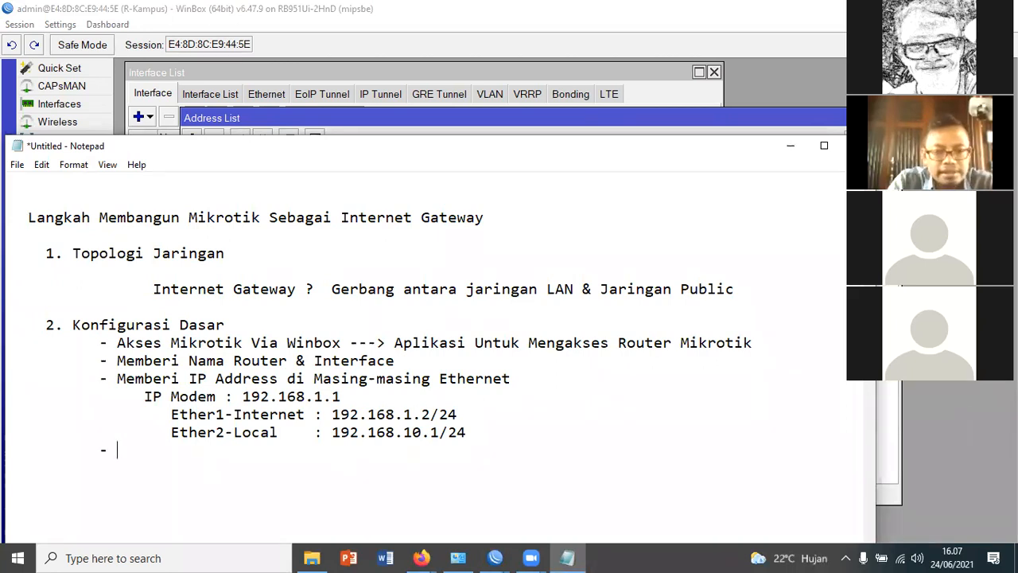
pyautogui.write('Mem')
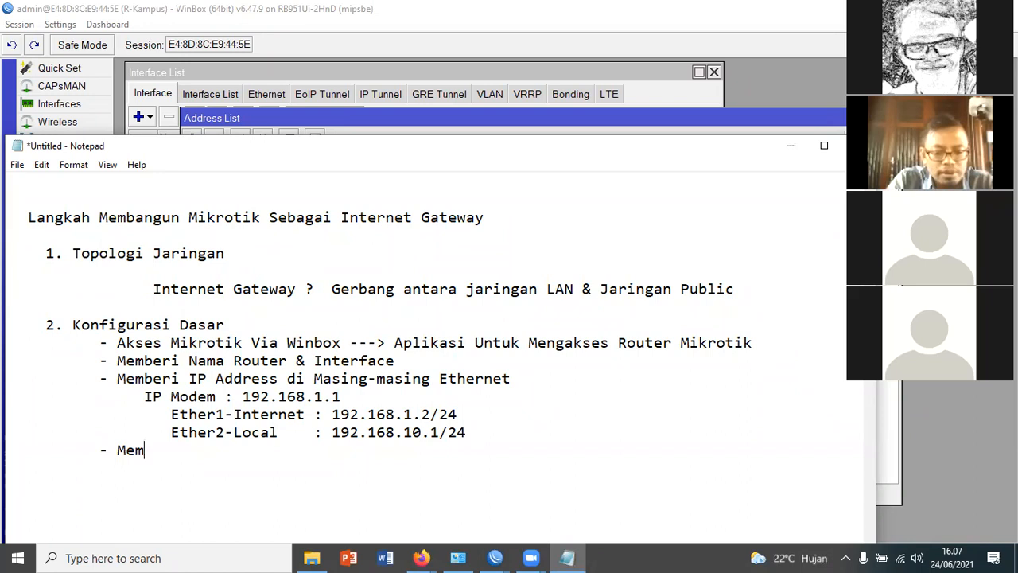
pyautogui.write('buat')
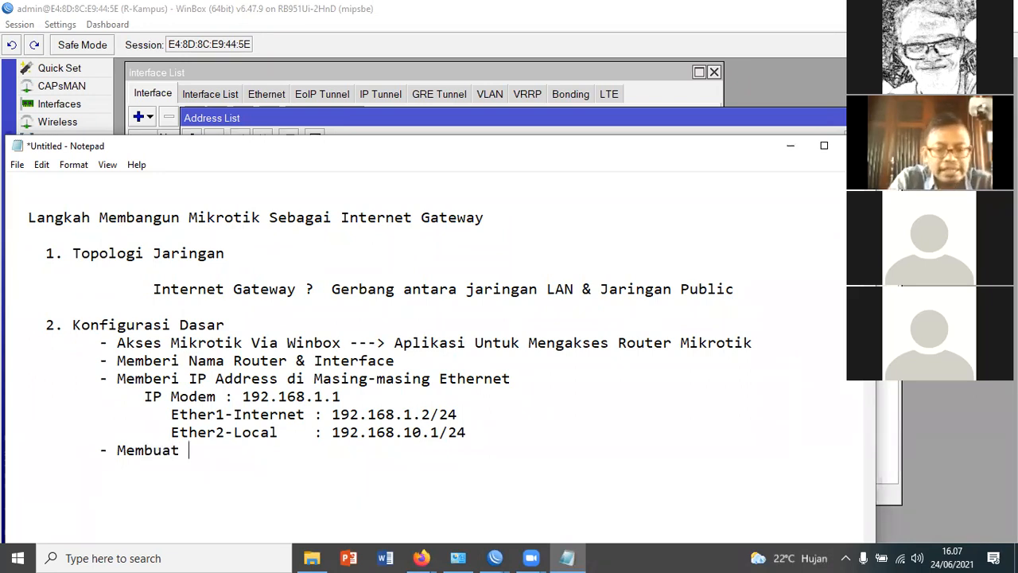
pyautogui.write(' Routing Ke IP Modem')
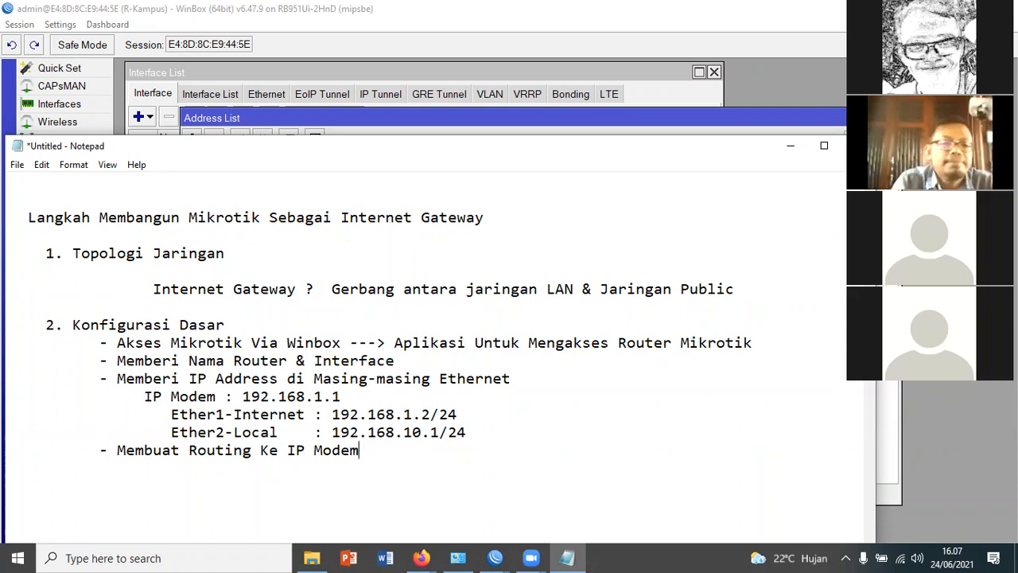
pyautogui.click(536, 426)
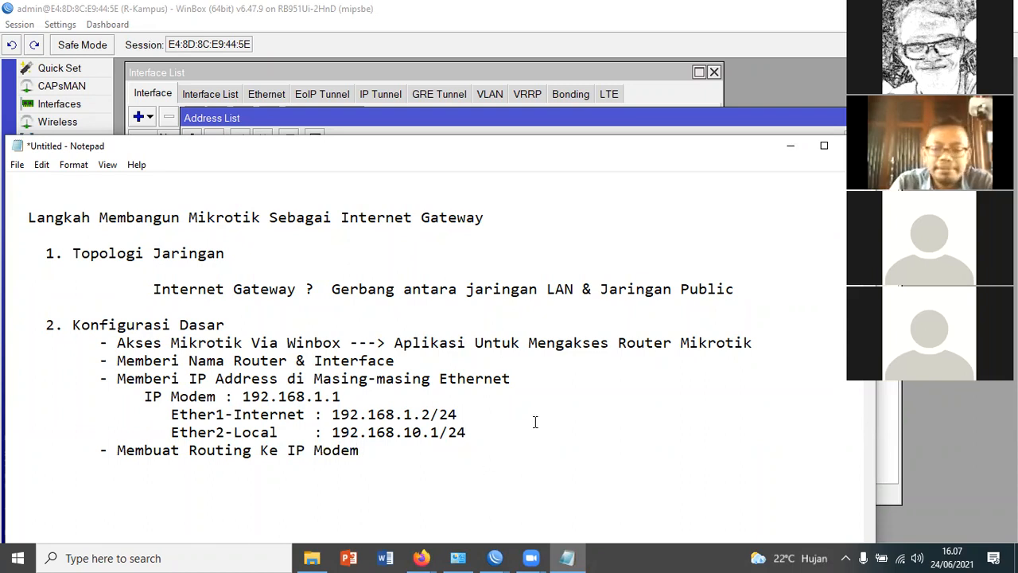
pyautogui.press('Return')
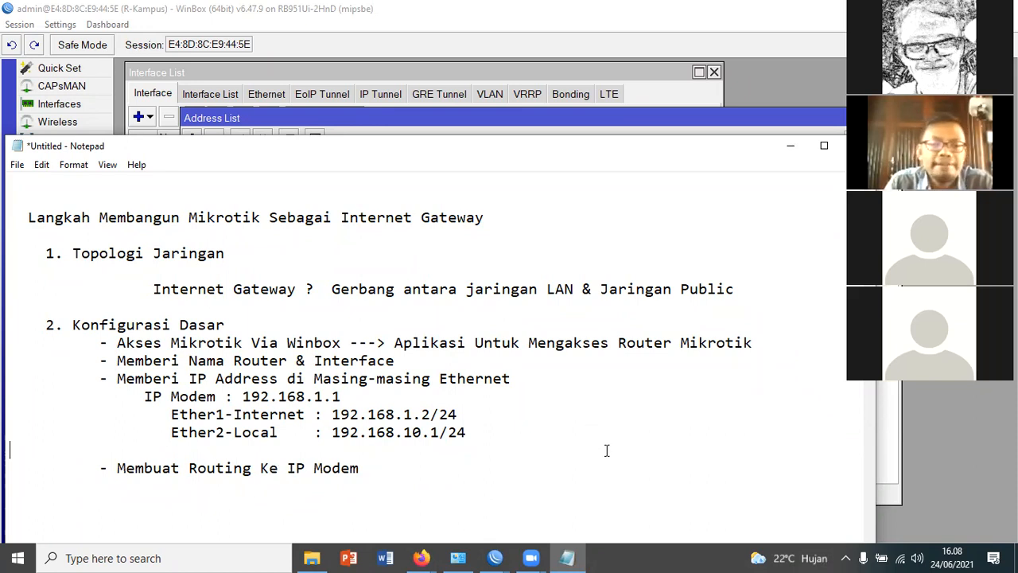
# Switch back to WinBox, open the router's IP route list and move its window clear of the address list
pyautogui.click(576, 555)
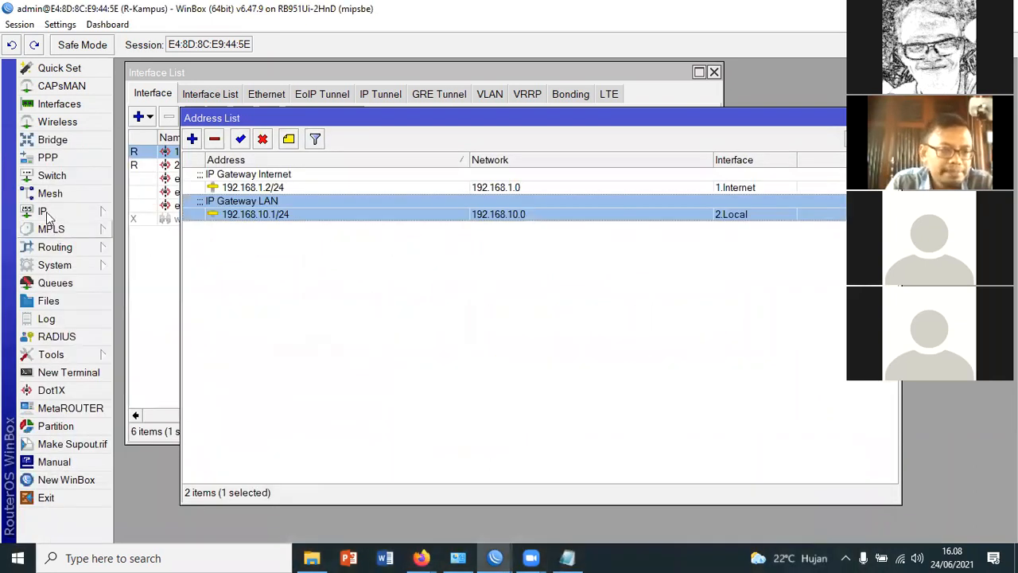
pyautogui.click(46, 213)
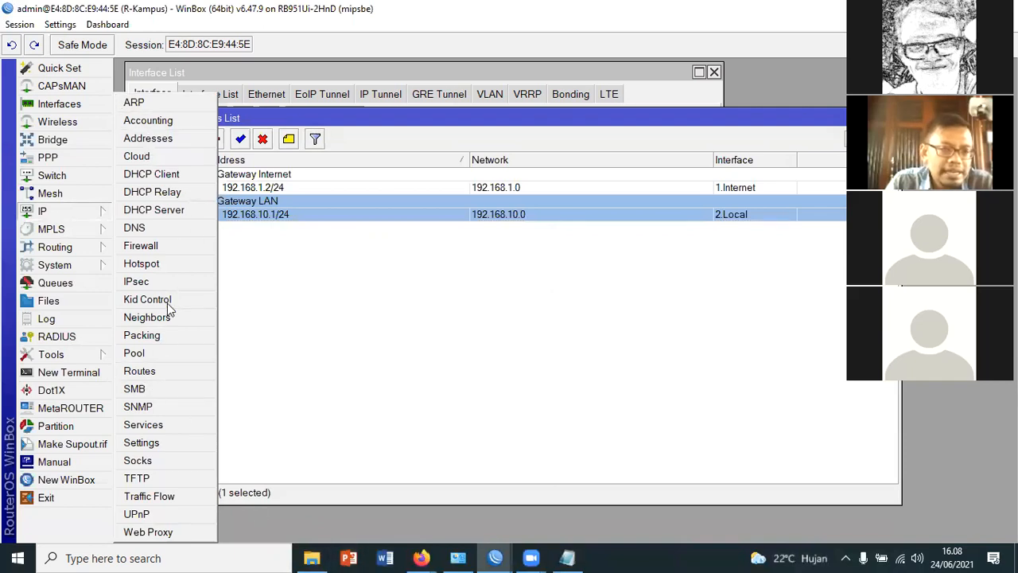
pyautogui.click(148, 372)
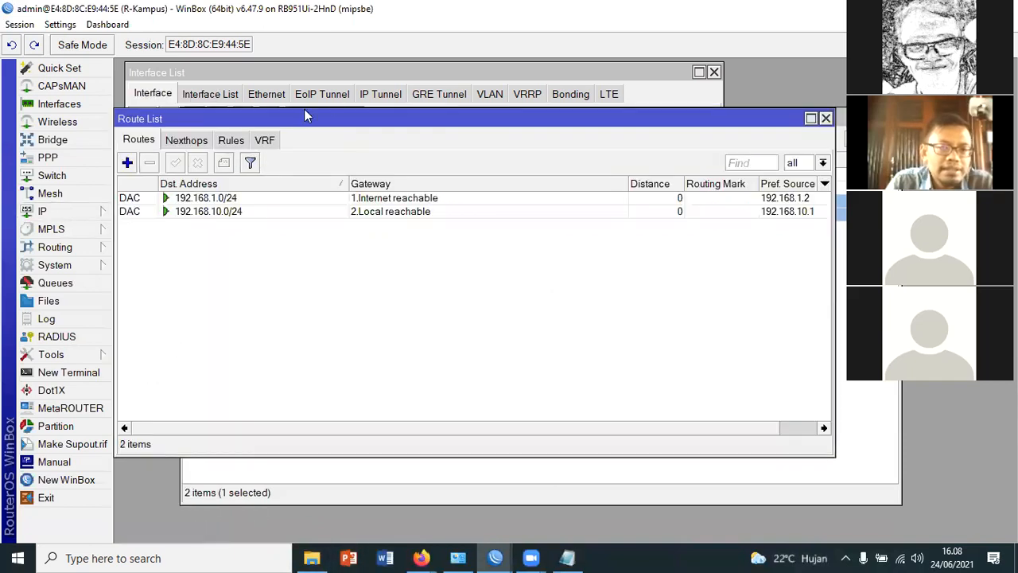
pyautogui.moveTo(348, 121); pyautogui.dragTo(350, 151)
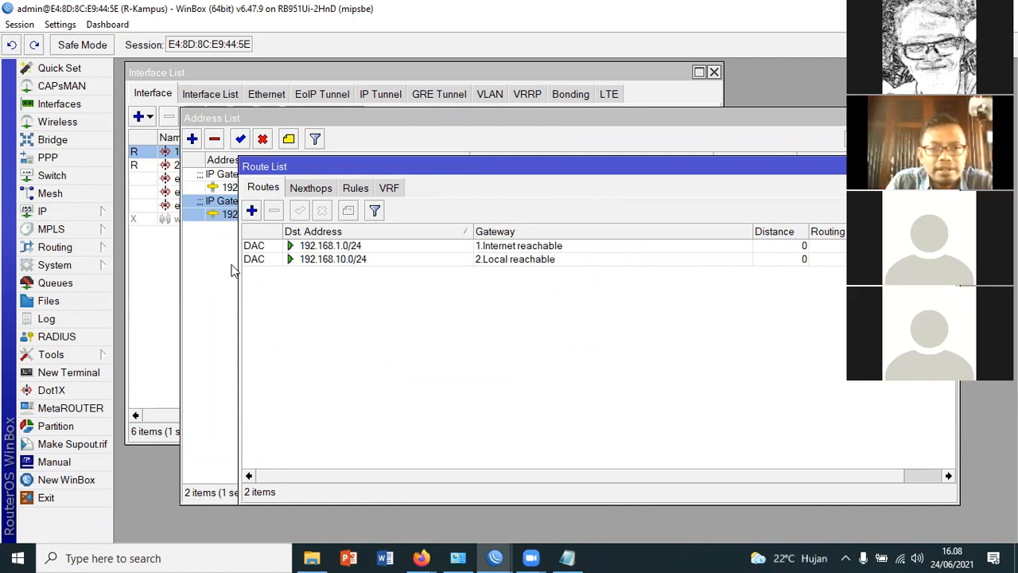
# Start a new route, reposition its window and highlight the default destination address 0.0.0.0/0, keeping it as is
pyautogui.click(252, 213)
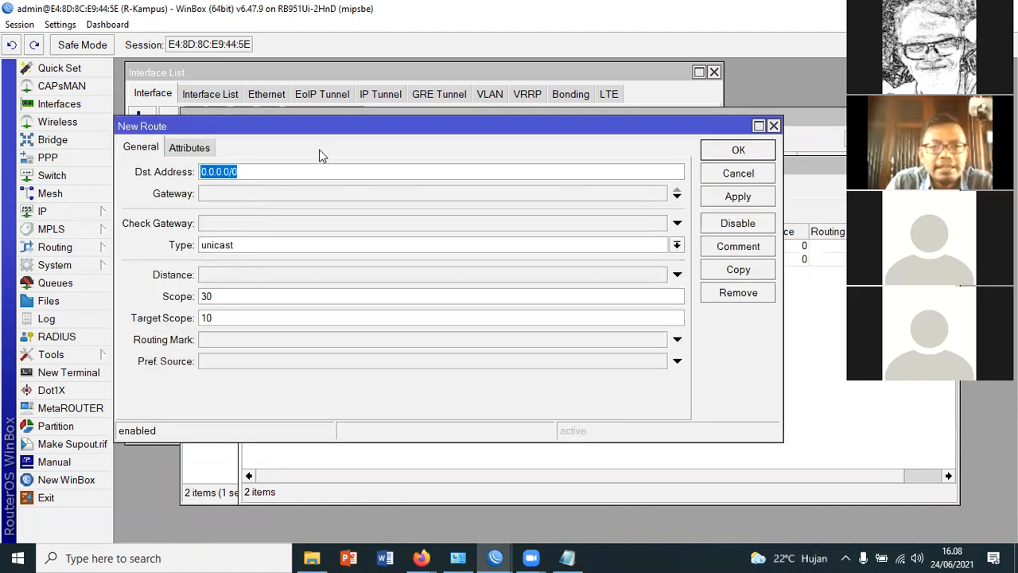
pyautogui.moveTo(393, 123); pyautogui.dragTo(440, 159)
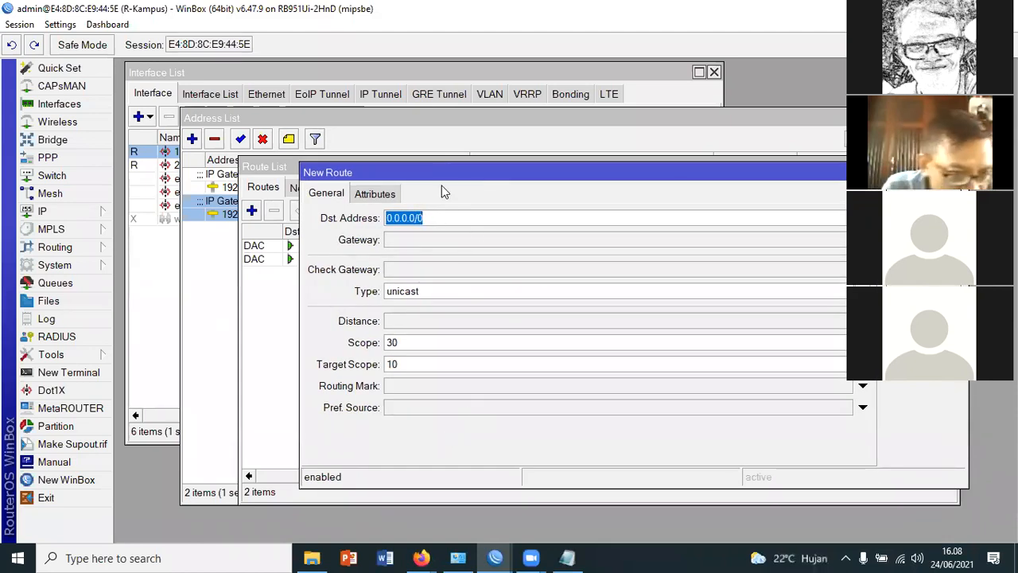
pyautogui.moveTo(427, 184); pyautogui.dragTo(437, 212)
pyautogui.click(449, 247)
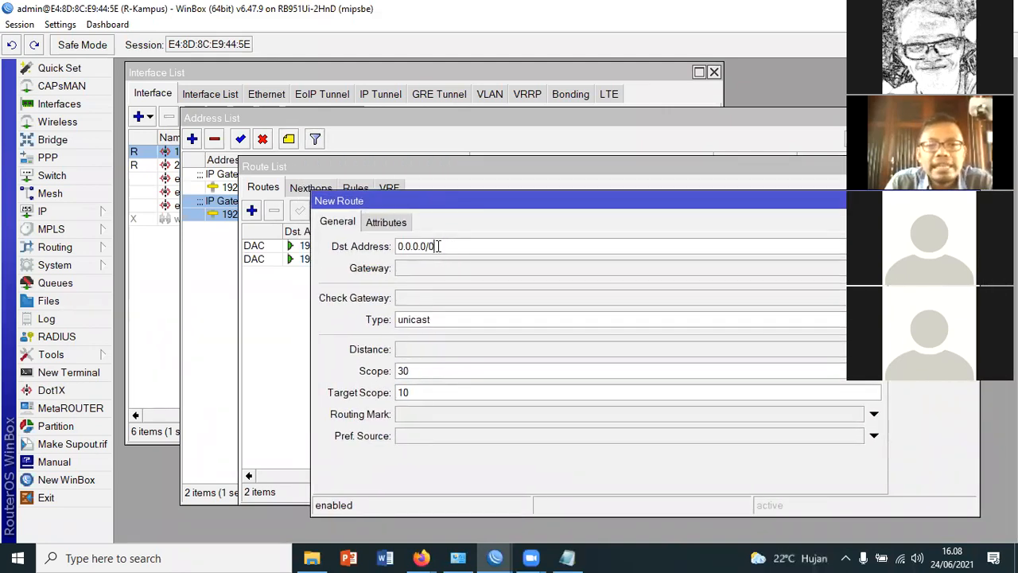
pyautogui.doubleClick(437, 246)
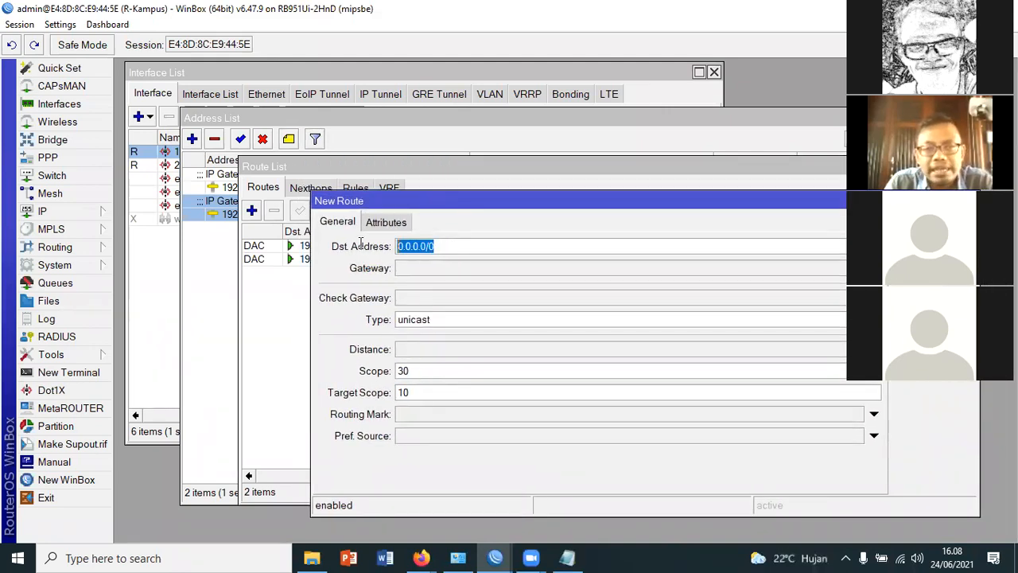
pyautogui.click(454, 246)
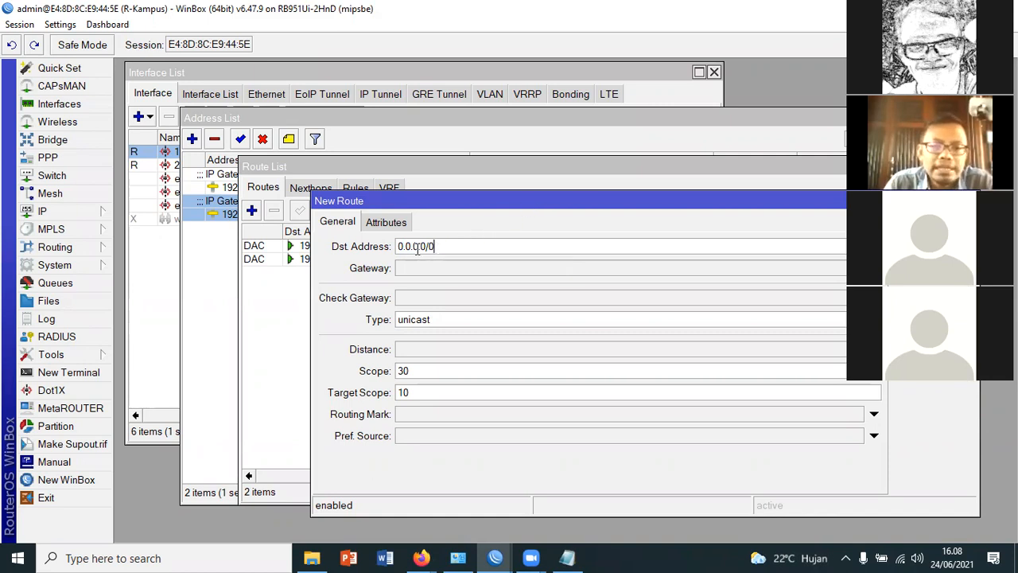
# Set the new route's gateway to 192.168.1.1, apply the route and close its settings
pyautogui.click(441, 269)
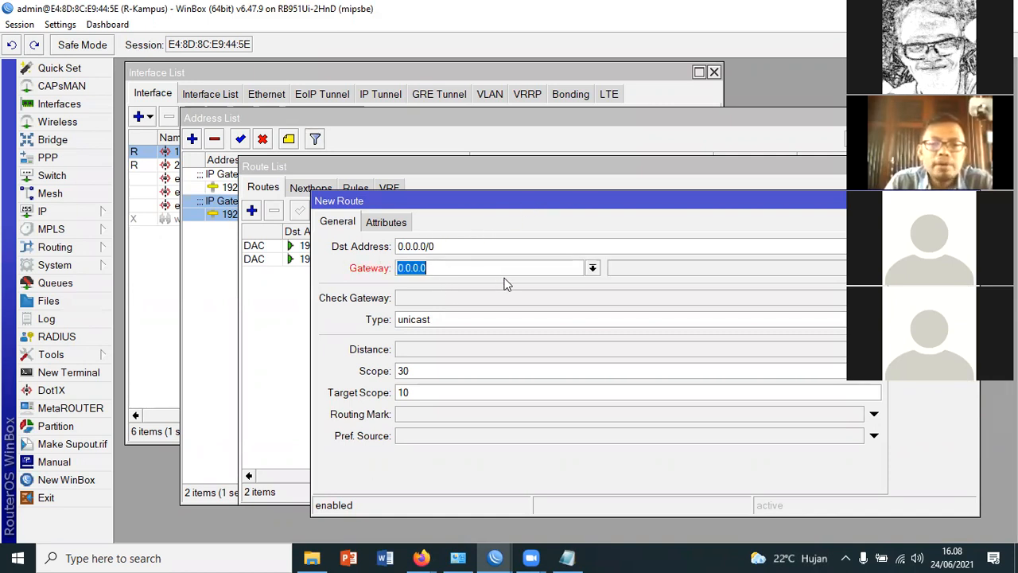
pyautogui.write('192.168.1.1')
pyautogui.moveTo(613, 206); pyautogui.dragTo(451, 184)
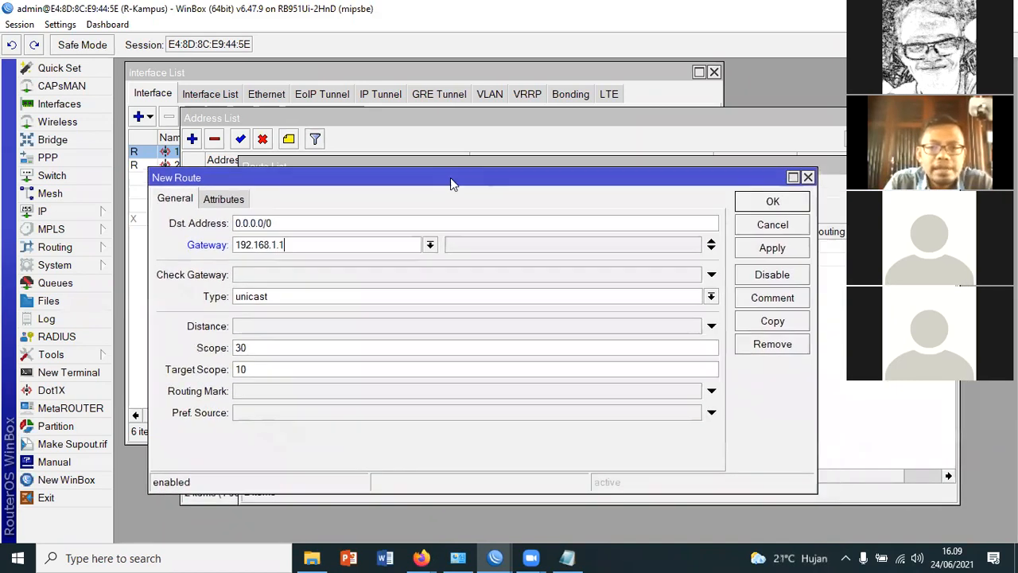
pyautogui.click(771, 247)
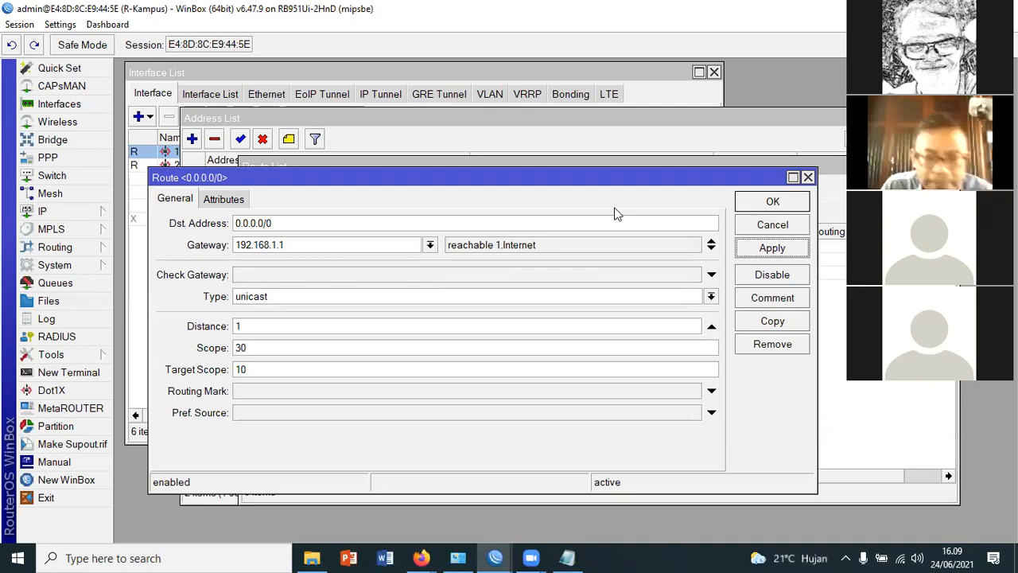
pyautogui.click(773, 202)
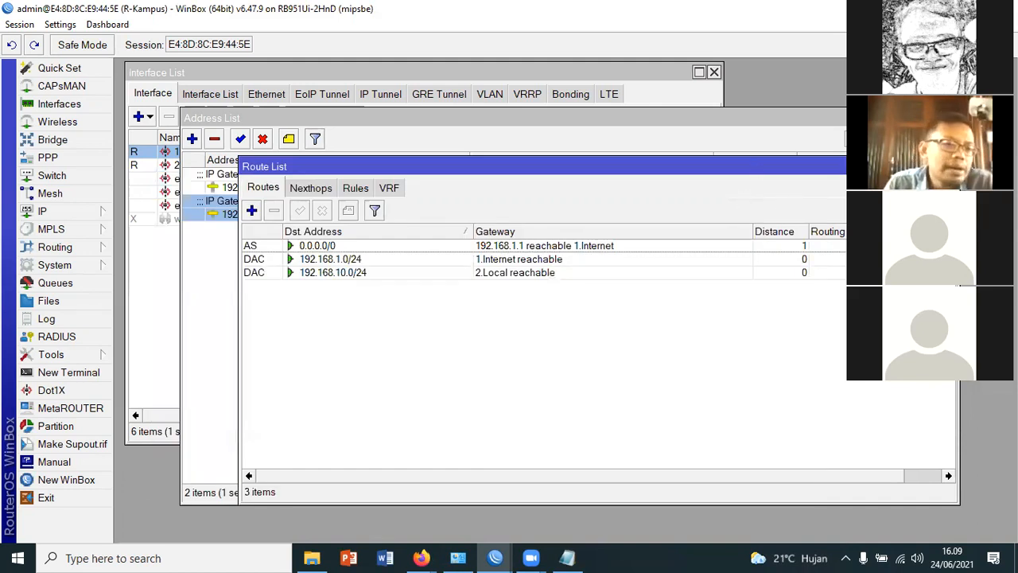
# Open a new router terminal, move its window clear of the interface list and ping google.com
pyautogui.click(61, 374)
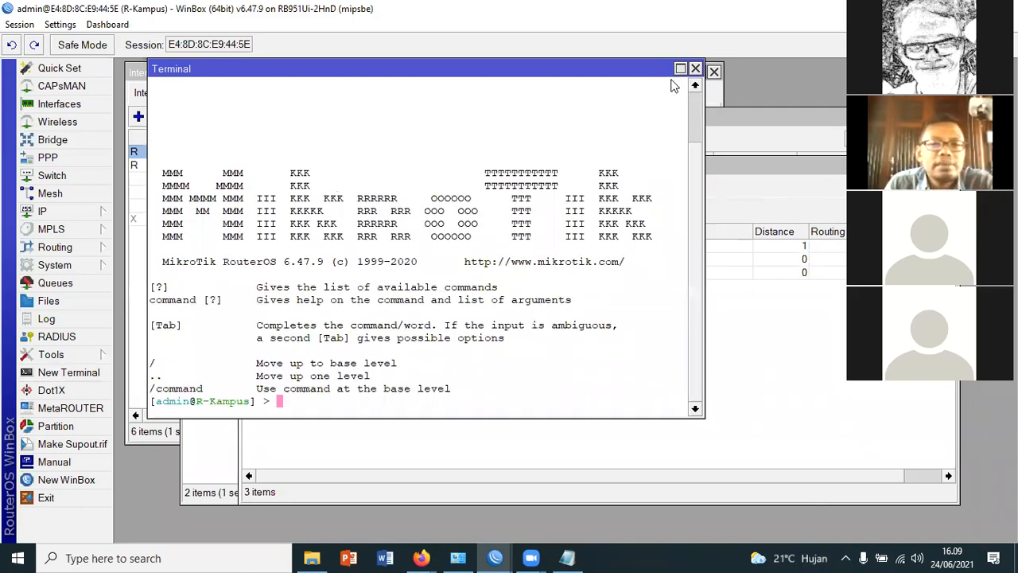
pyautogui.moveTo(598, 74); pyautogui.dragTo(674, 130)
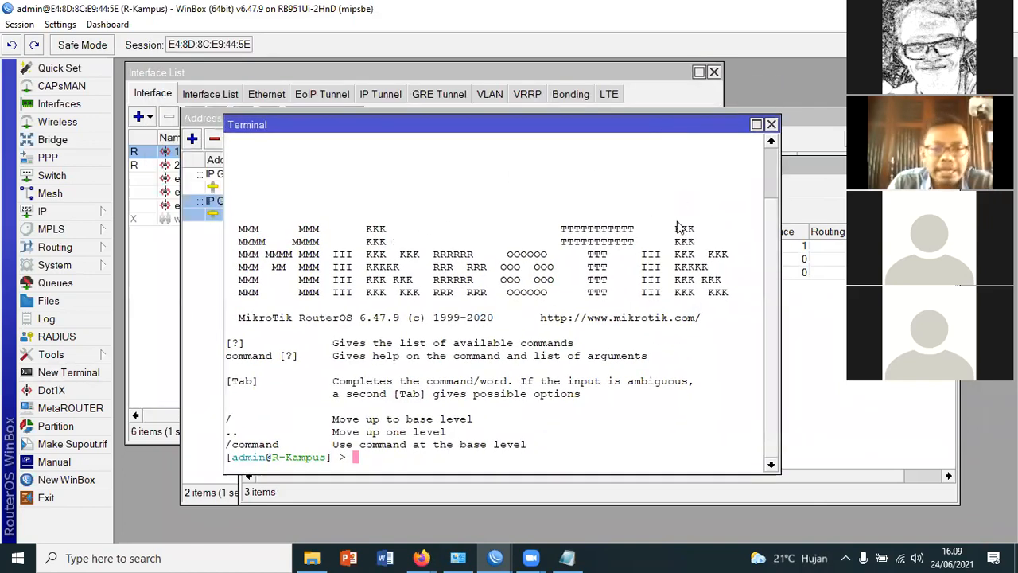
pyautogui.write('ping')
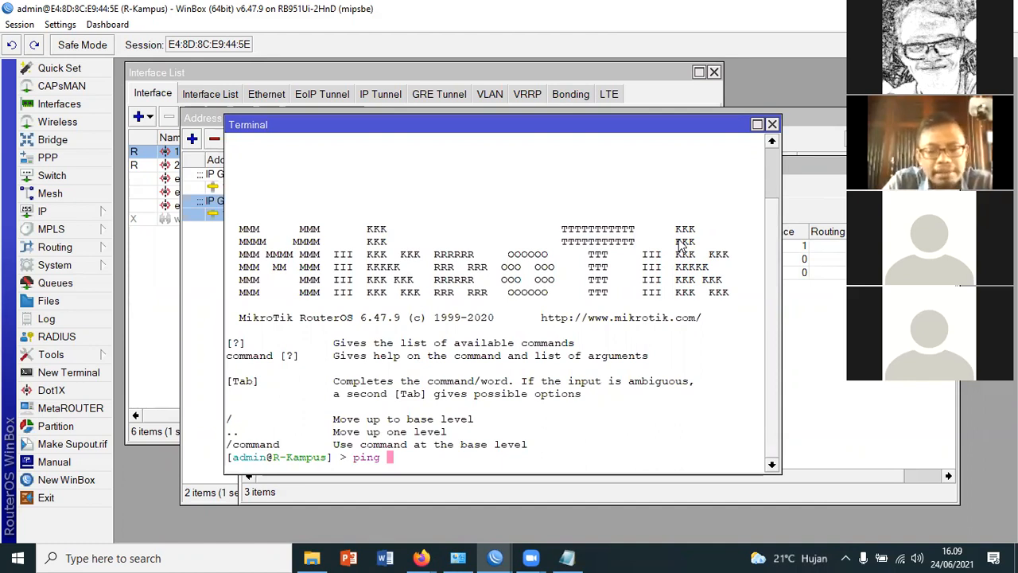
pyautogui.write('google.com')
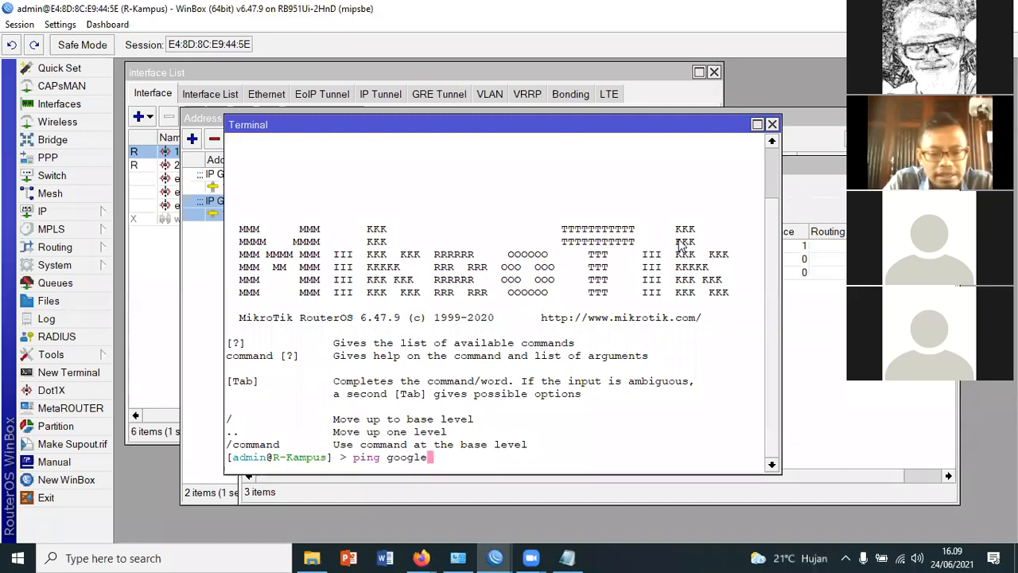
pyautogui.press('Return')
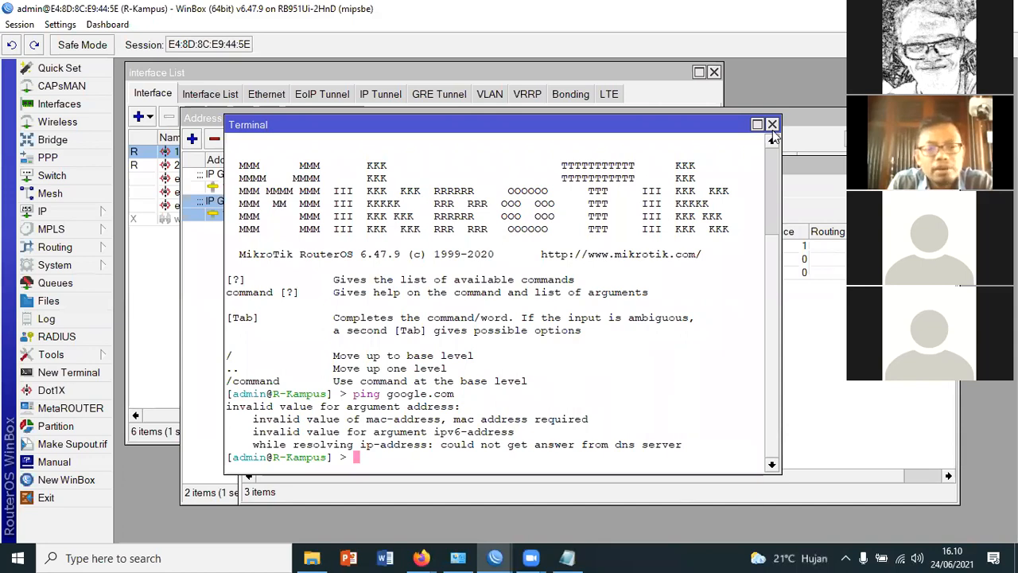
# Switch to Notepad and add the item "- Setting DNS" below the routing item under Konfigurasi Dasar
pyautogui.click(568, 557)
pyautogui.press('Down')
pyautogui.press('End')
pyautogui.press('Return')
pyautogui.write('- ')
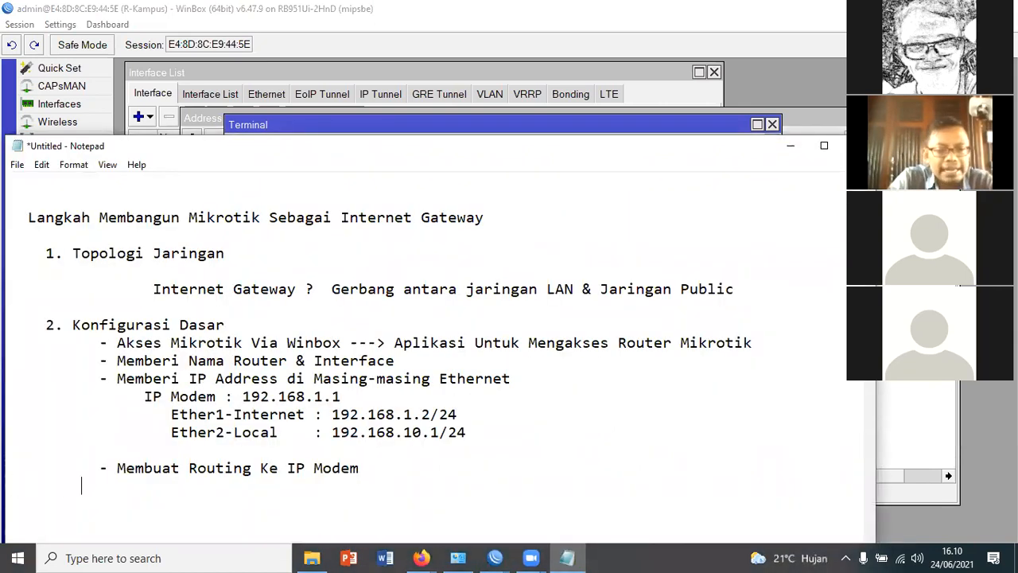
pyautogui.write('Se')
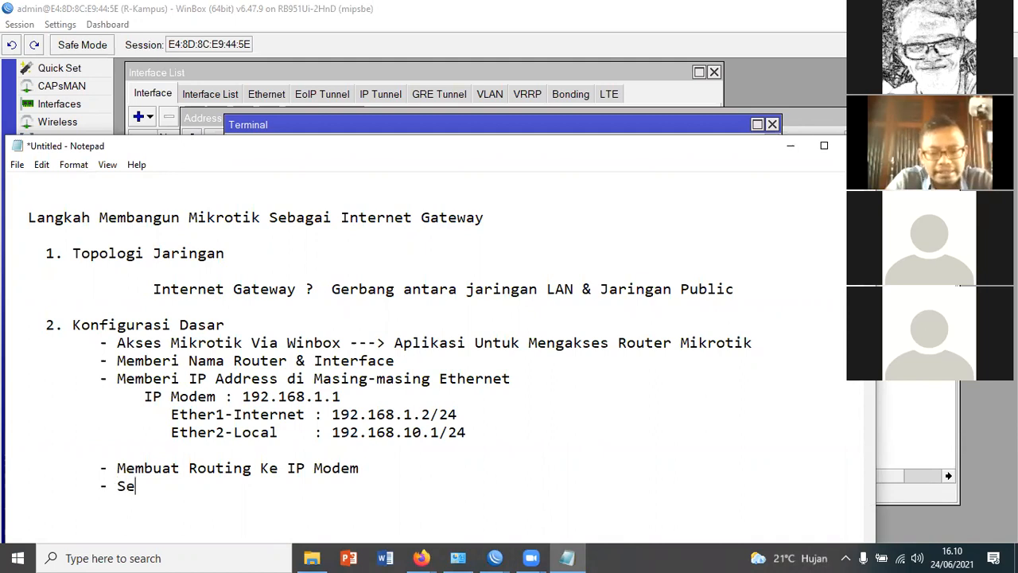
pyautogui.write('tting DNS')
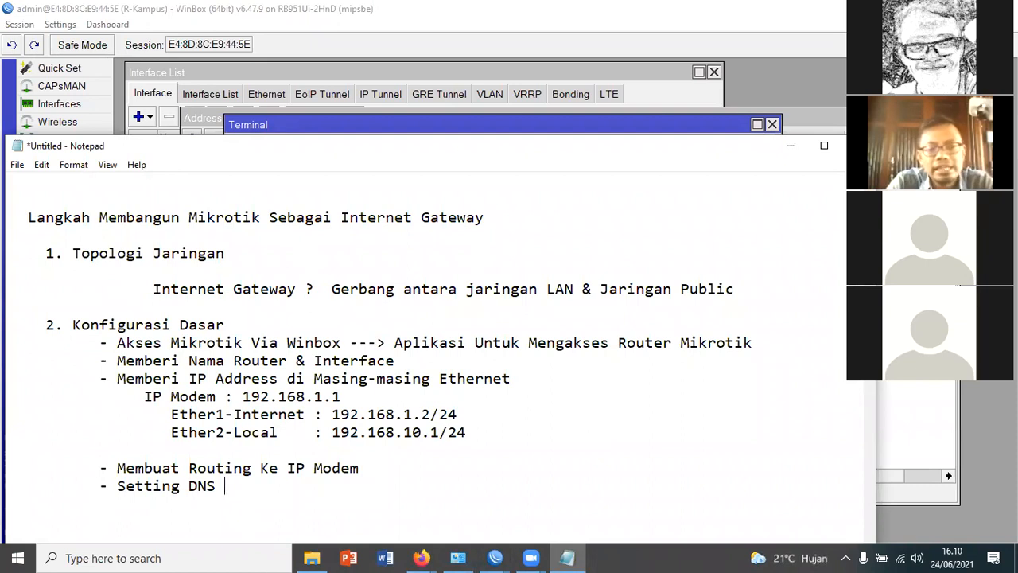
# Extend the Setting DNS item with "---> Open DNS Google 8.8.8.8 dan 8.8.4.4"
pyautogui.write('---.')
pyautogui.press('BackSpace')
pyautogui.write('> Open DN')
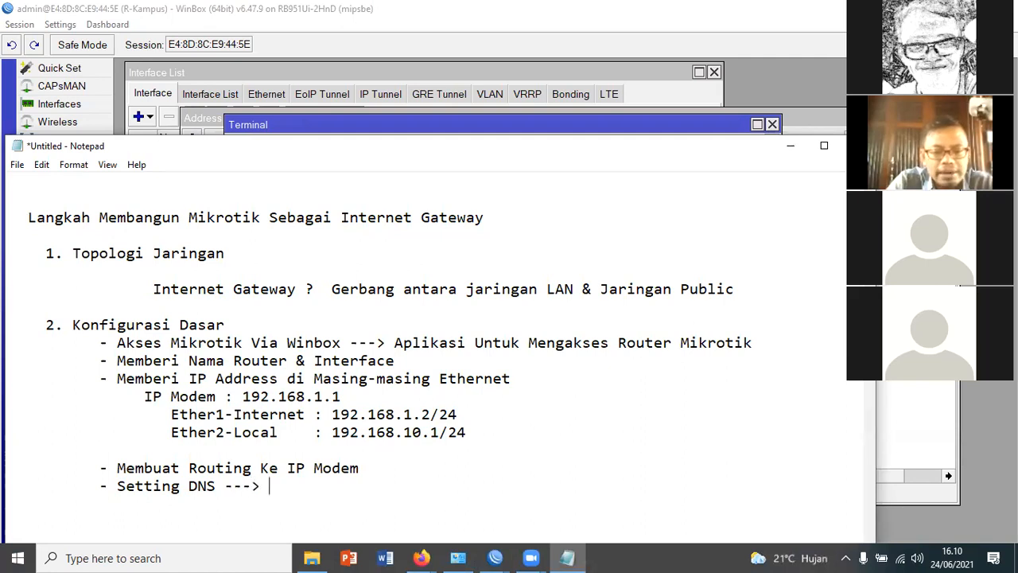
pyautogui.write('S')
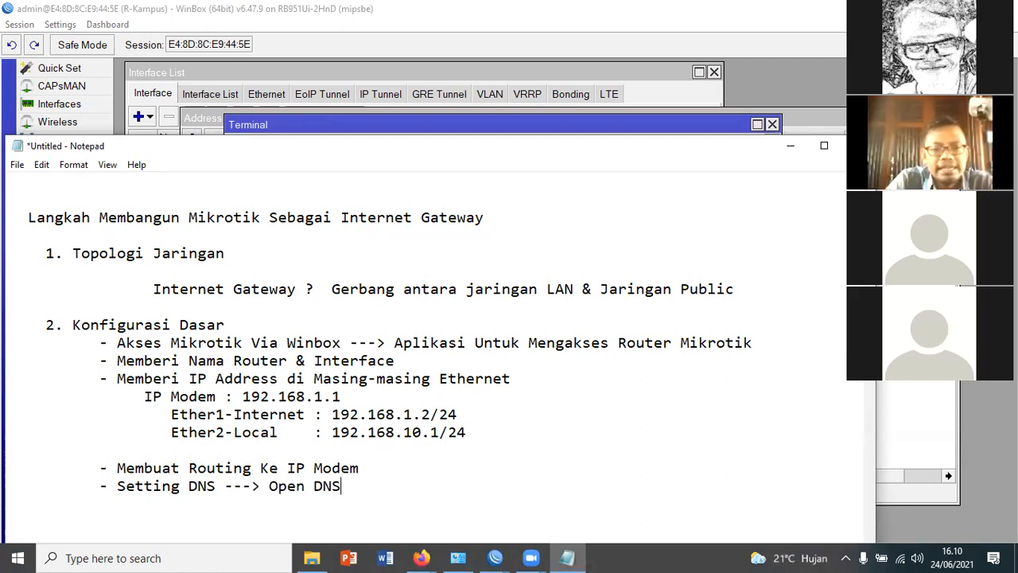
pyautogui.write(' Google ')
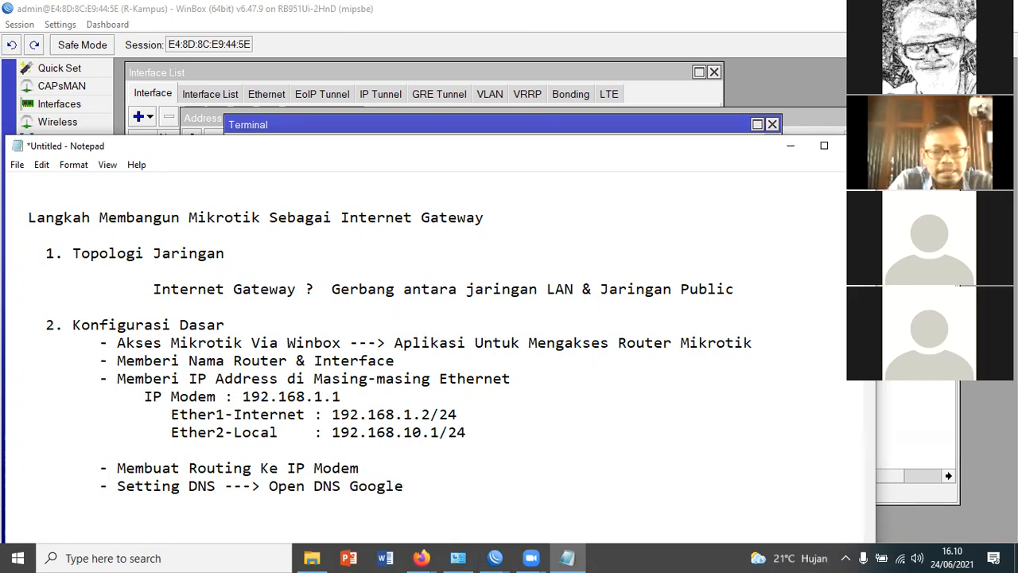
pyautogui.write('8.8.8.8')
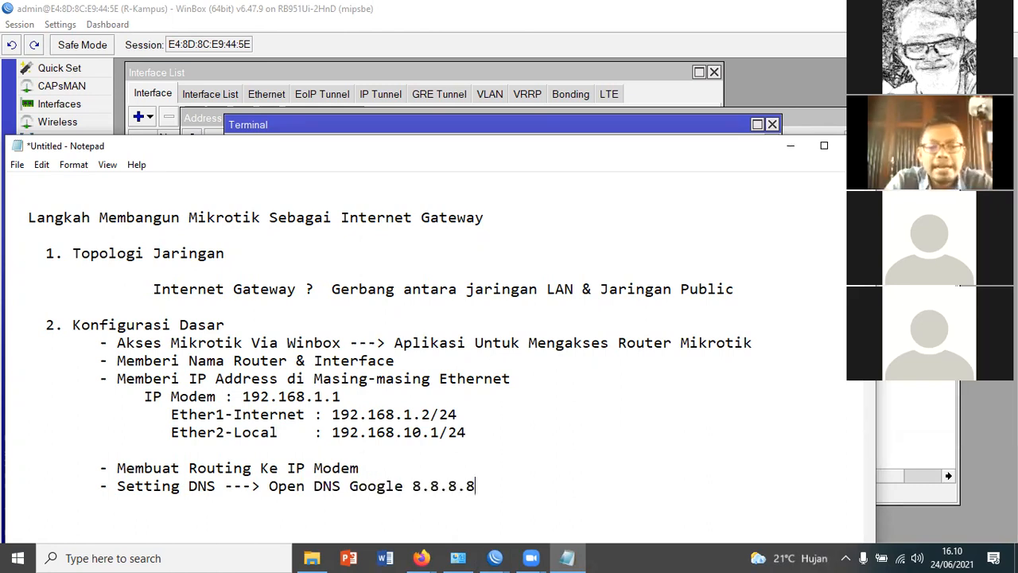
pyautogui.write(' dan')
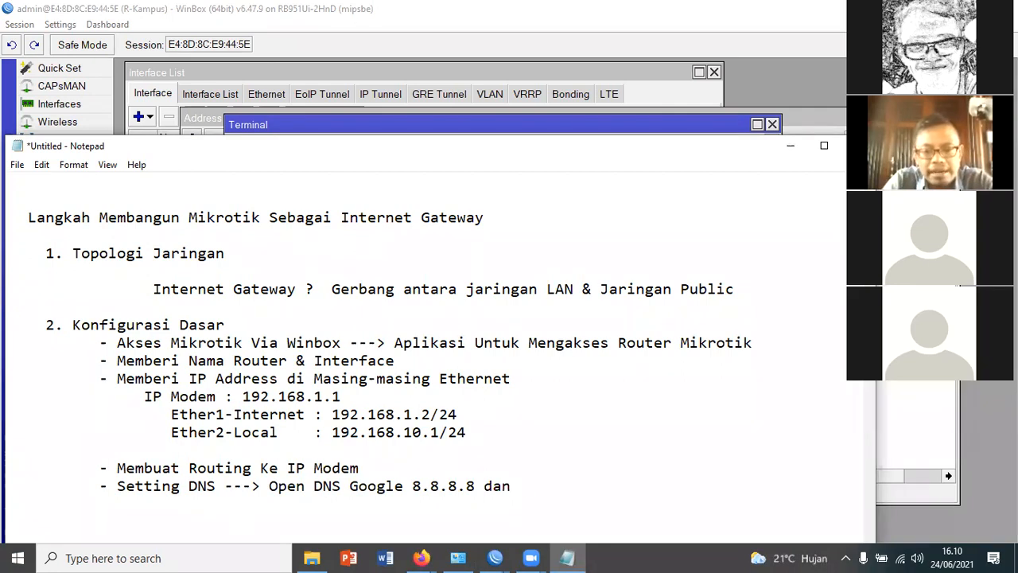
pyautogui.write(' 8.8.4.4')
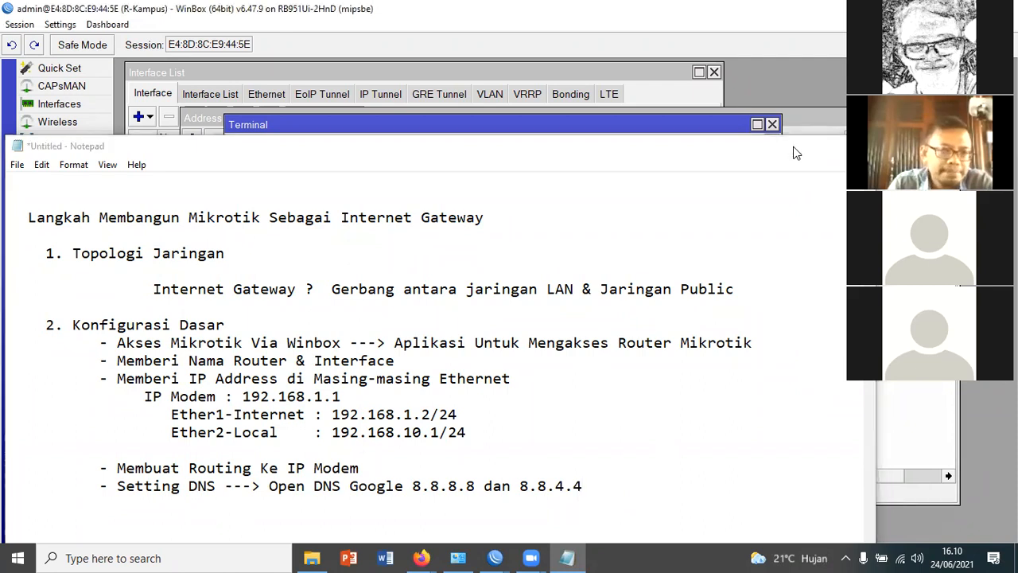
# Return to WinBox, open the router's IP DNS settings and enter 8.8.8.8 and 8.8.4.4 as servers
pyautogui.click(793, 146)
pyautogui.click(43, 211)
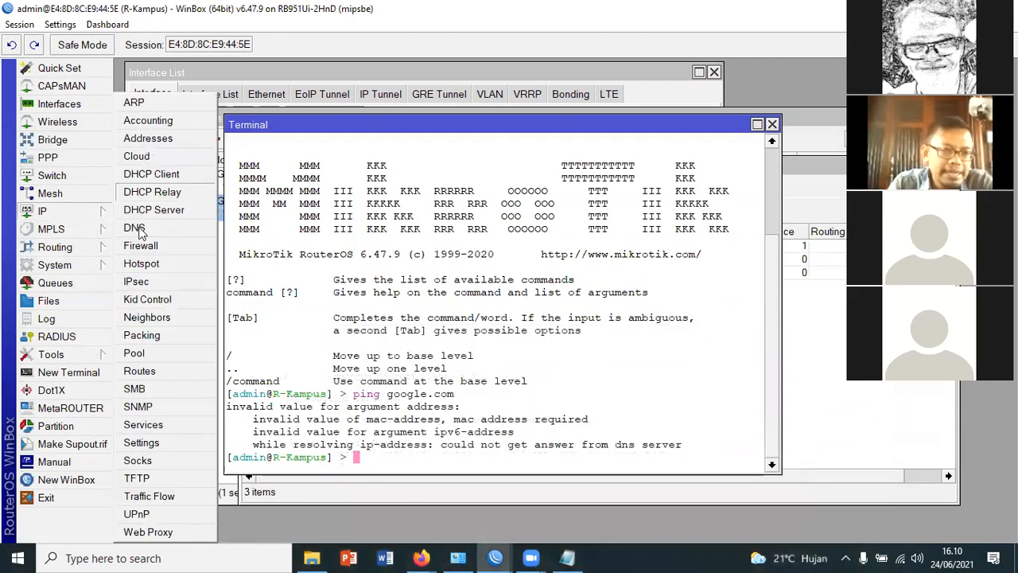
pyautogui.click(135, 228)
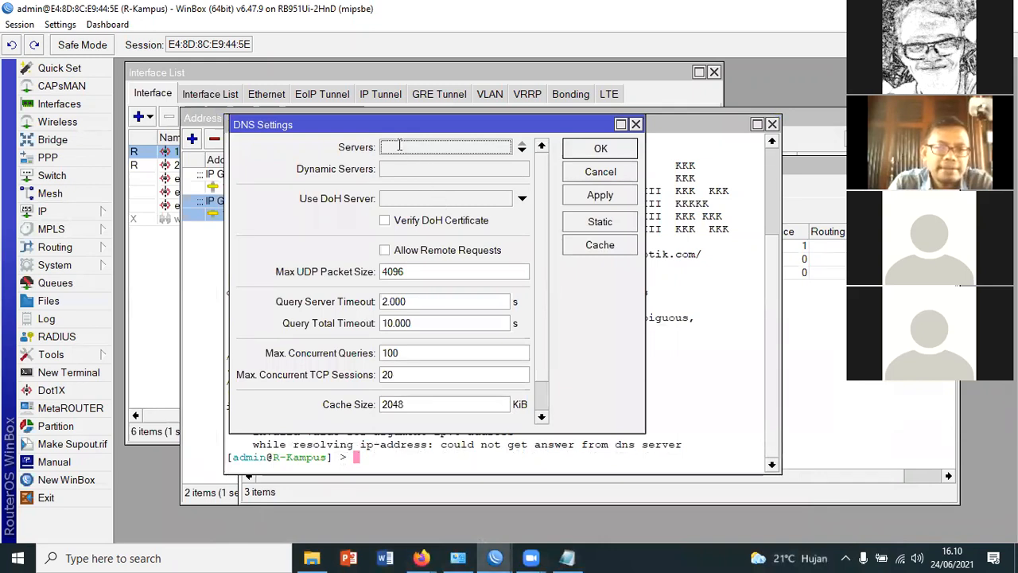
pyautogui.click(523, 148)
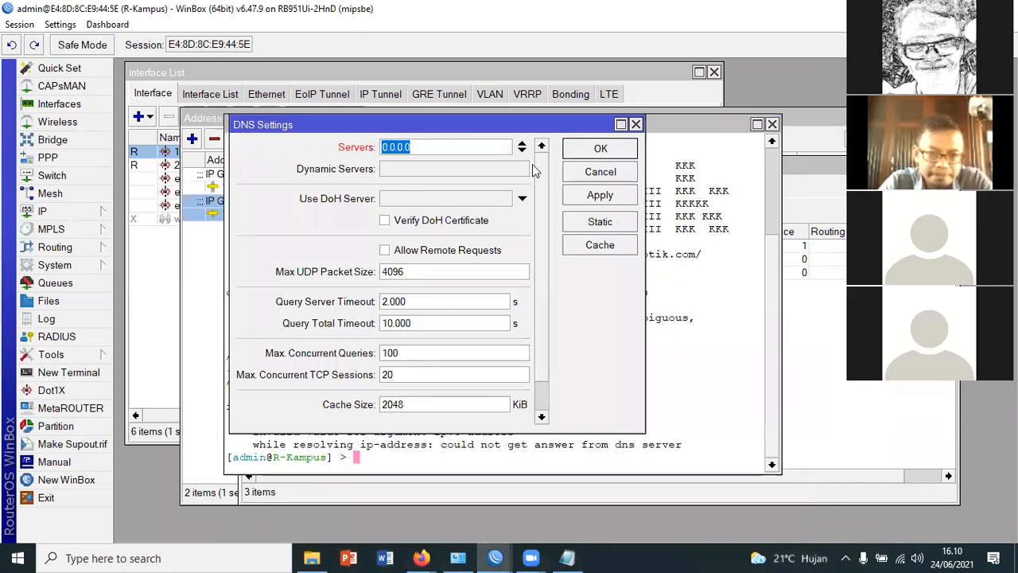
pyautogui.write('8.8.8.8')
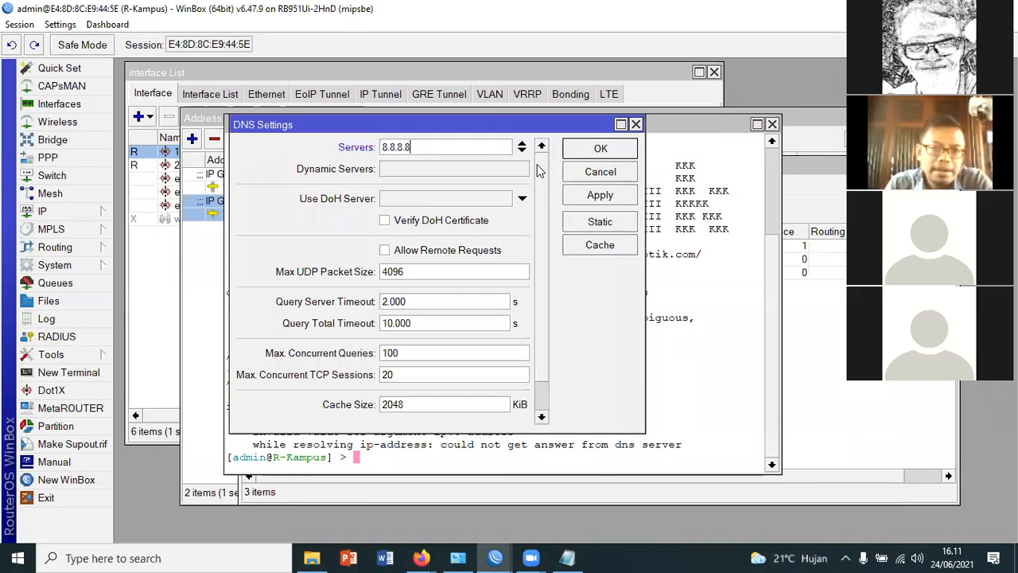
pyautogui.click(522, 150)
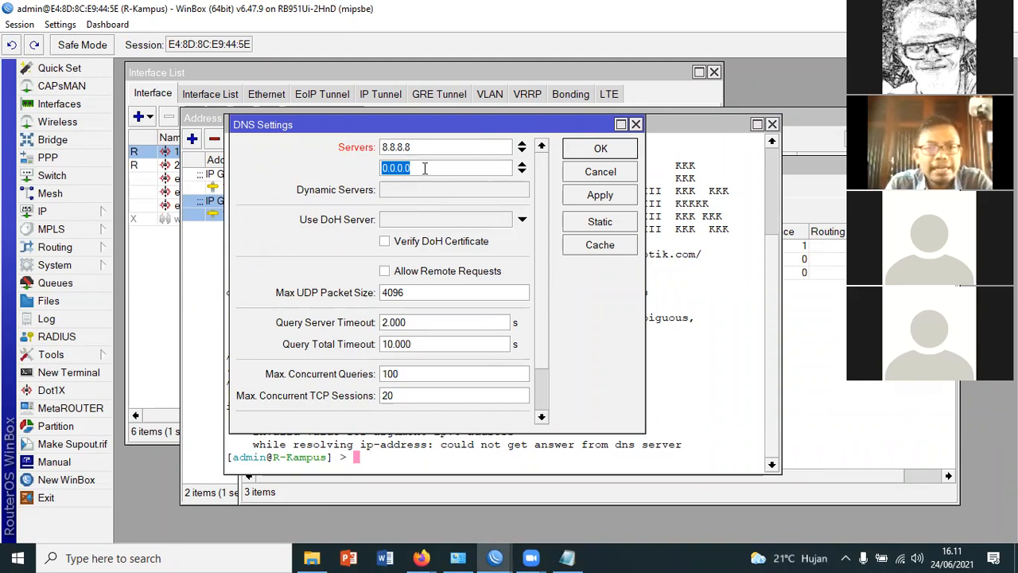
pyautogui.write('8.8.4.4')
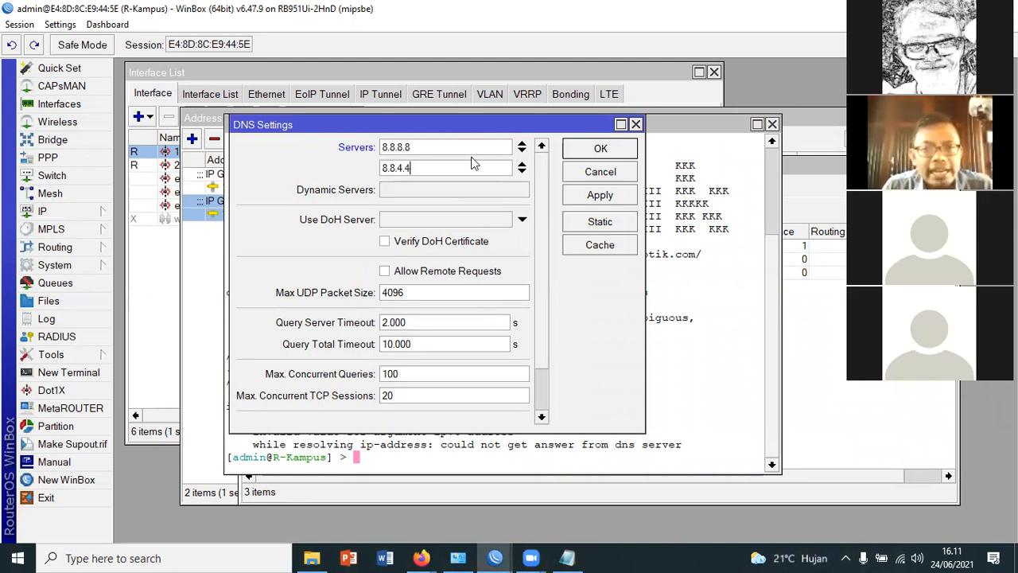
# Add 1.1.1.1 as the third DNS server and remove the extra blank server entry
pyautogui.click(521, 171)
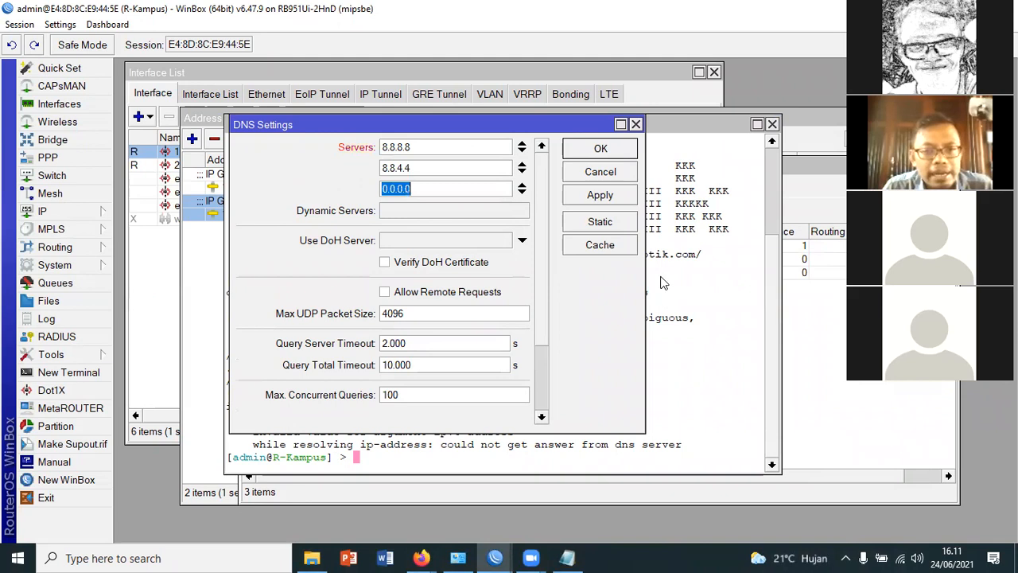
pyautogui.write('1.1.1.1')
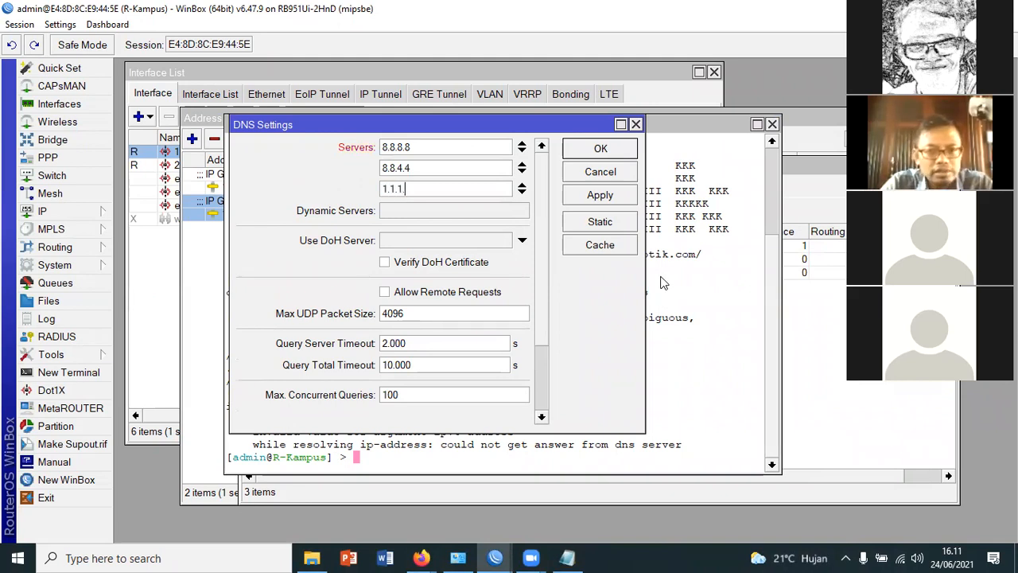
pyautogui.click(521, 192)
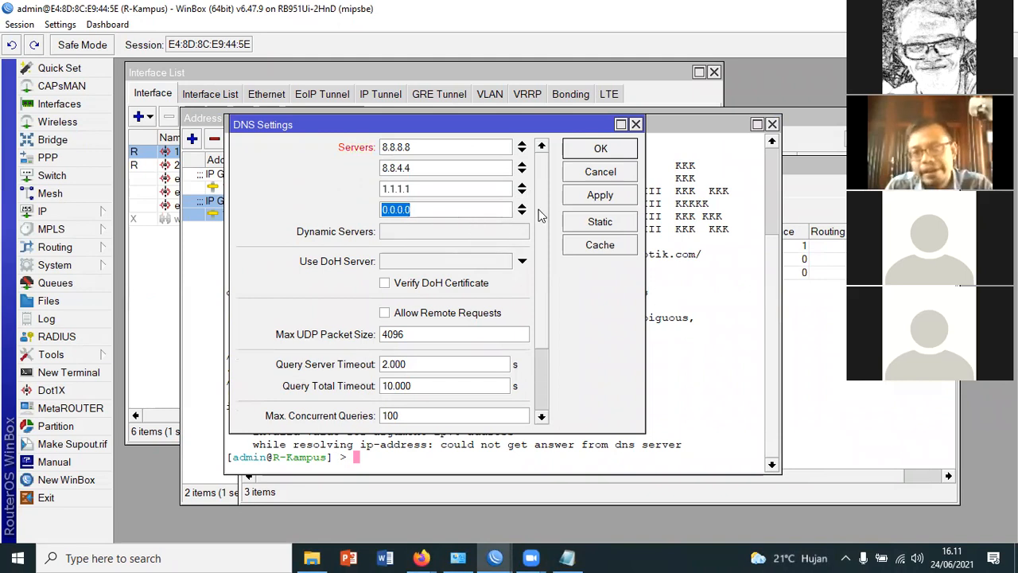
pyautogui.click(521, 205)
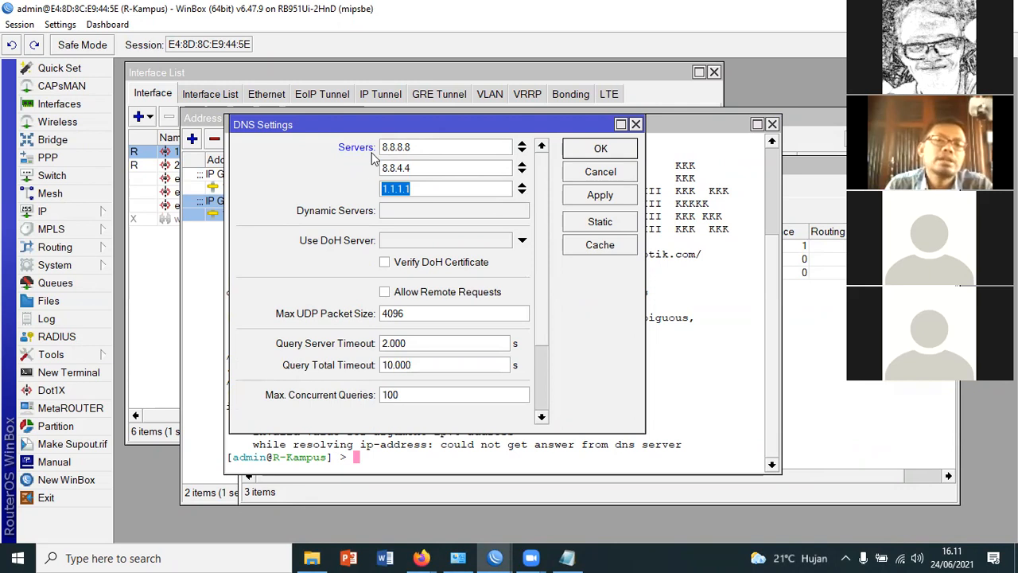
pyautogui.click(441, 142)
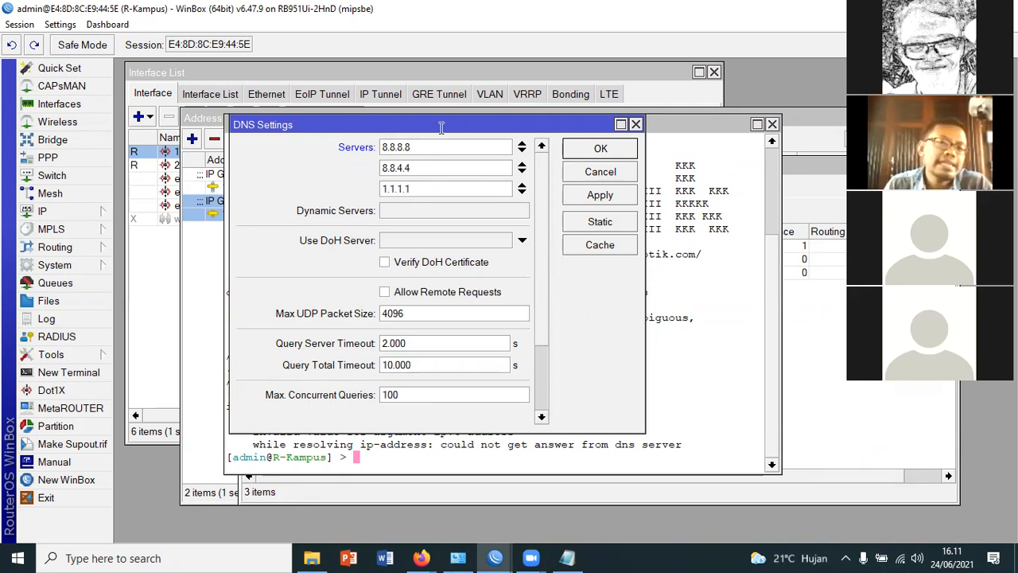
pyautogui.moveTo(433, 144); pyautogui.dragTo(350, 159)
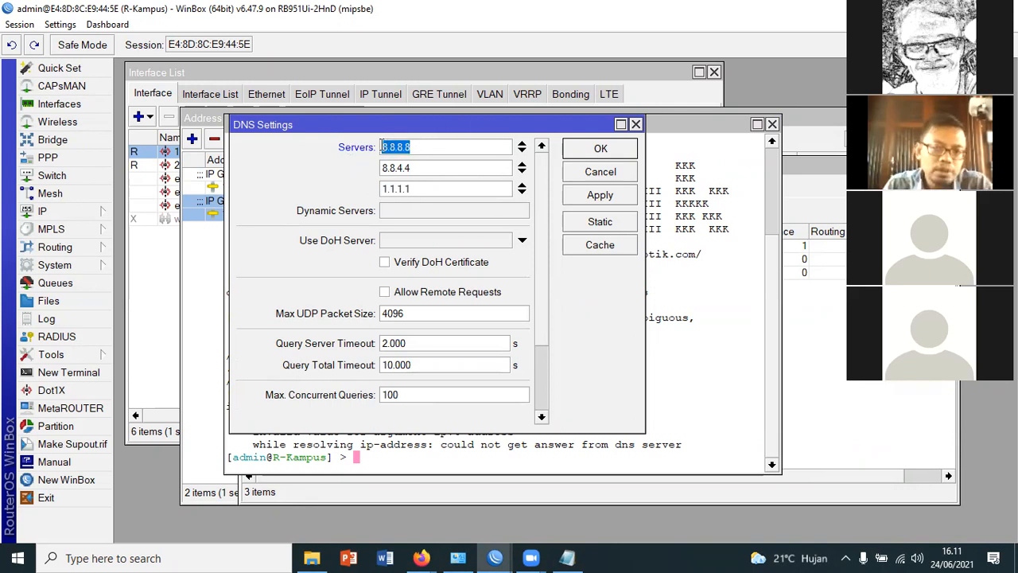
pyautogui.click(423, 168)
pyautogui.moveTo(424, 168); pyautogui.dragTo(348, 171)
pyautogui.press('Tab')
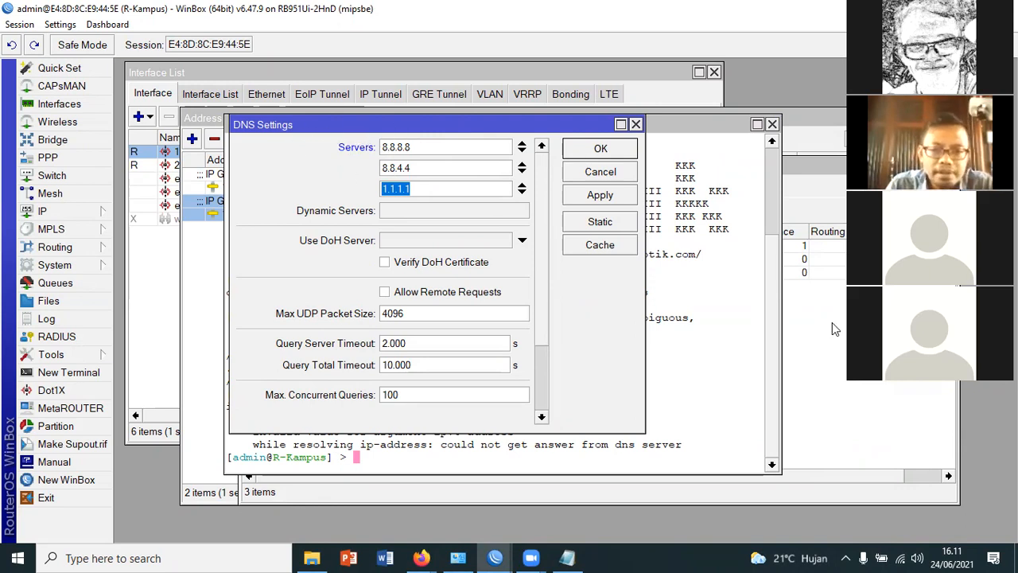
# Allow remote requests in the DNS settings, apply the configuration and close the settings
pyautogui.click(385, 292)
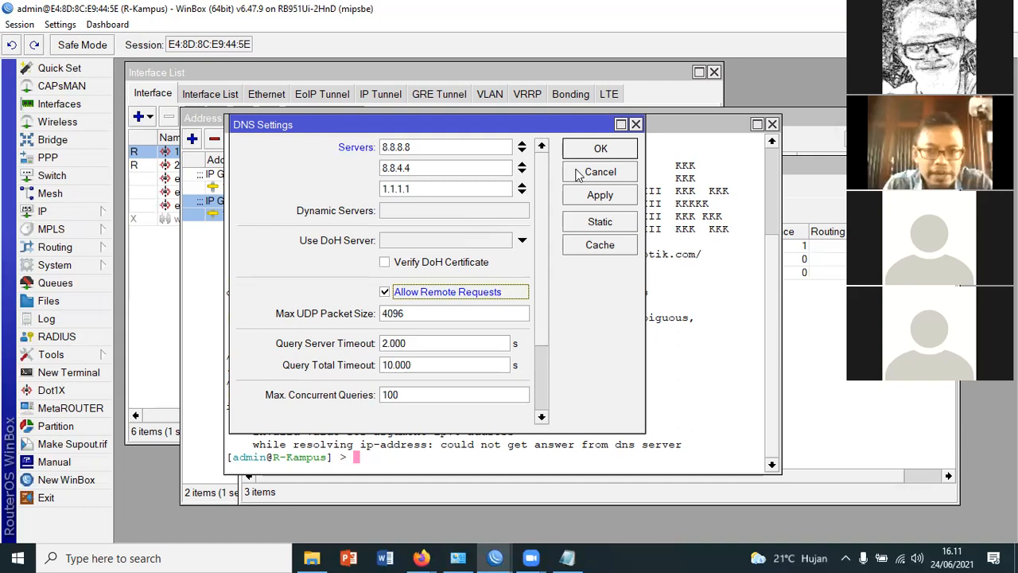
pyautogui.click(601, 195)
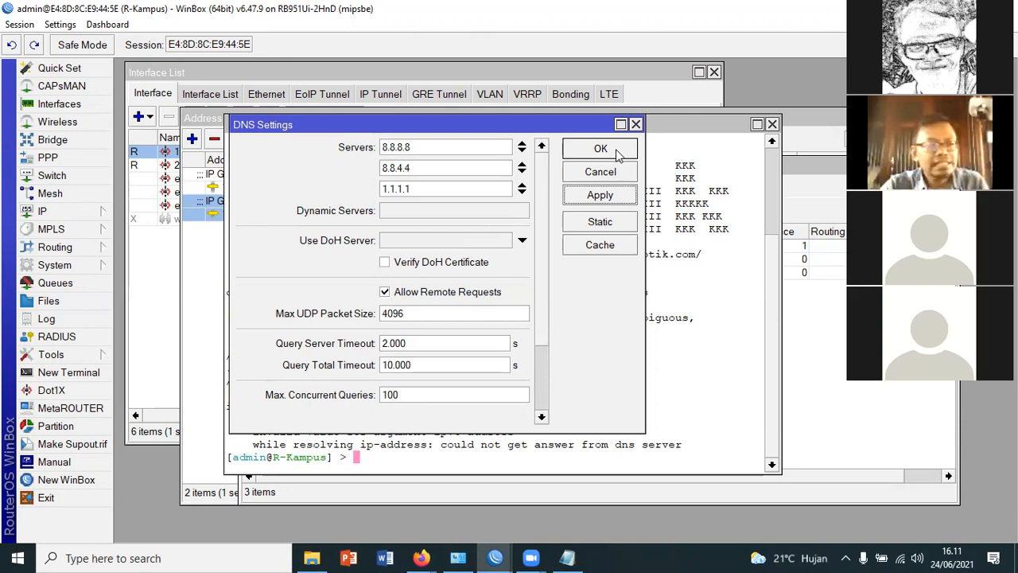
pyautogui.click(601, 149)
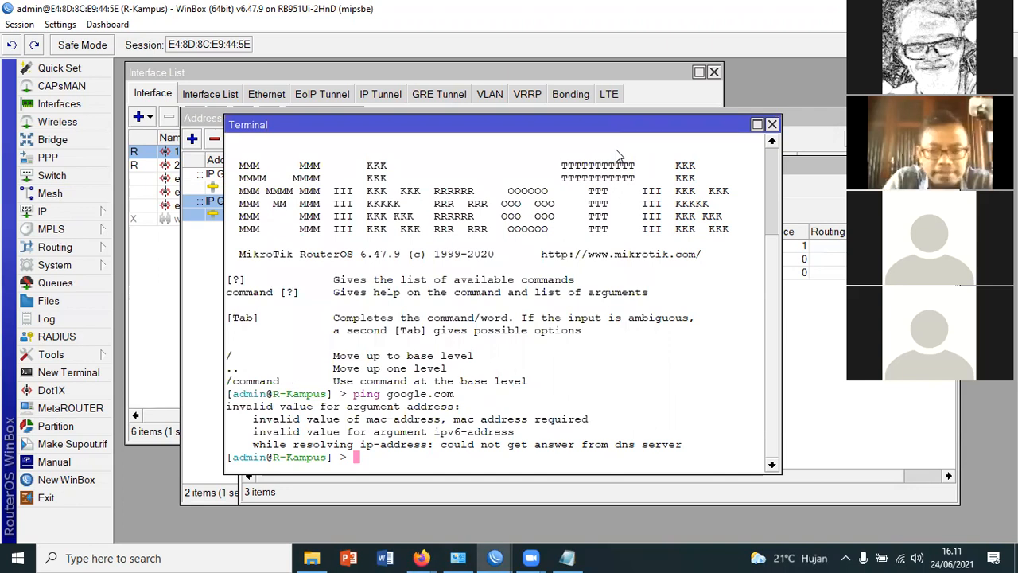
# Ping google.com from the terminal again to test the new DNS configuration
pyautogui.write('ping goo')
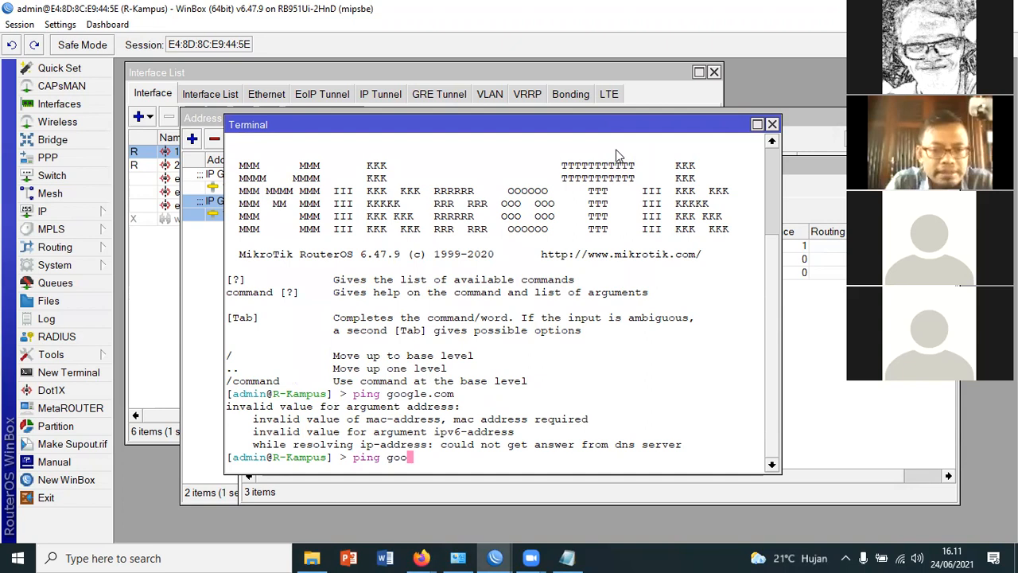
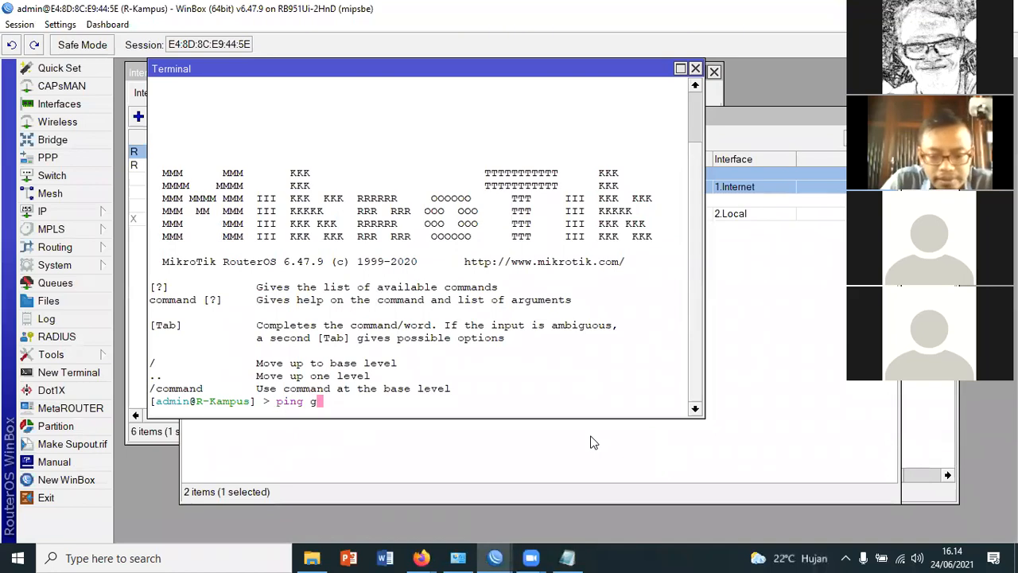
# Ping google.com and detik.com from the router's terminal to test name resolution, and close the terminal
pyautogui.write('com')
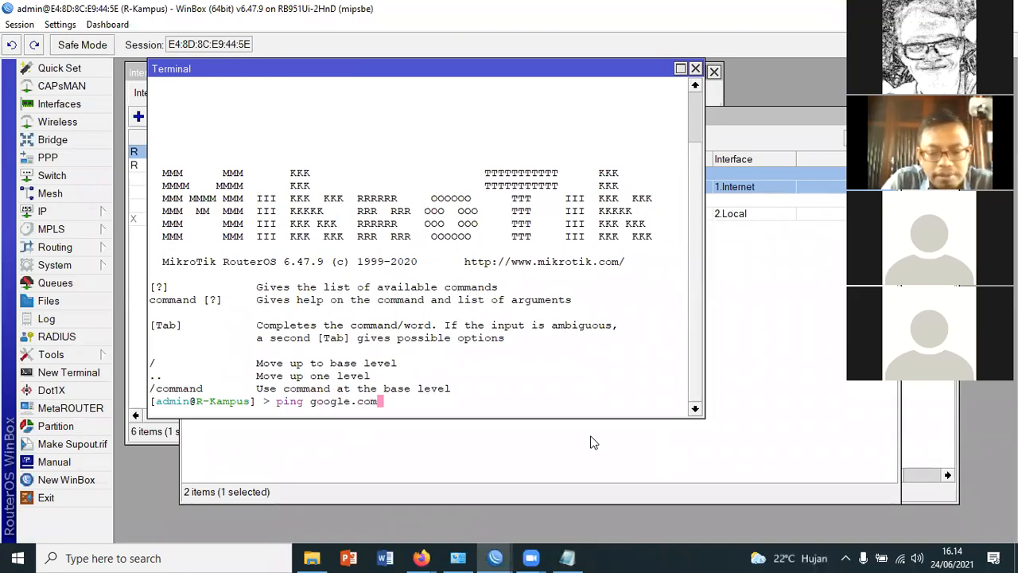
pyautogui.press('Return')
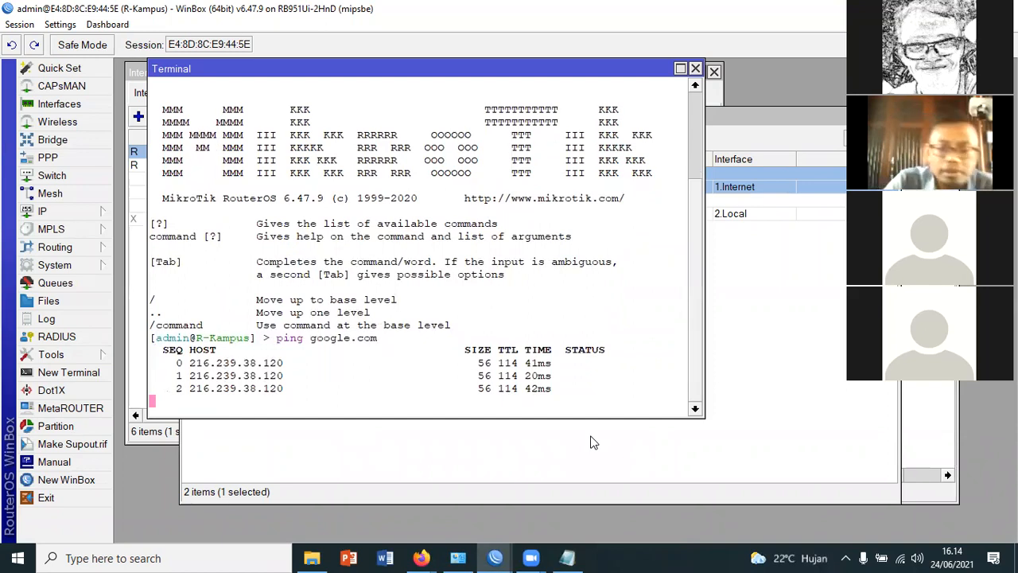
pyautogui.hotkey('ctrl', 'c')
pyautogui.write('ping detik.com')
pyautogui.press('Return')
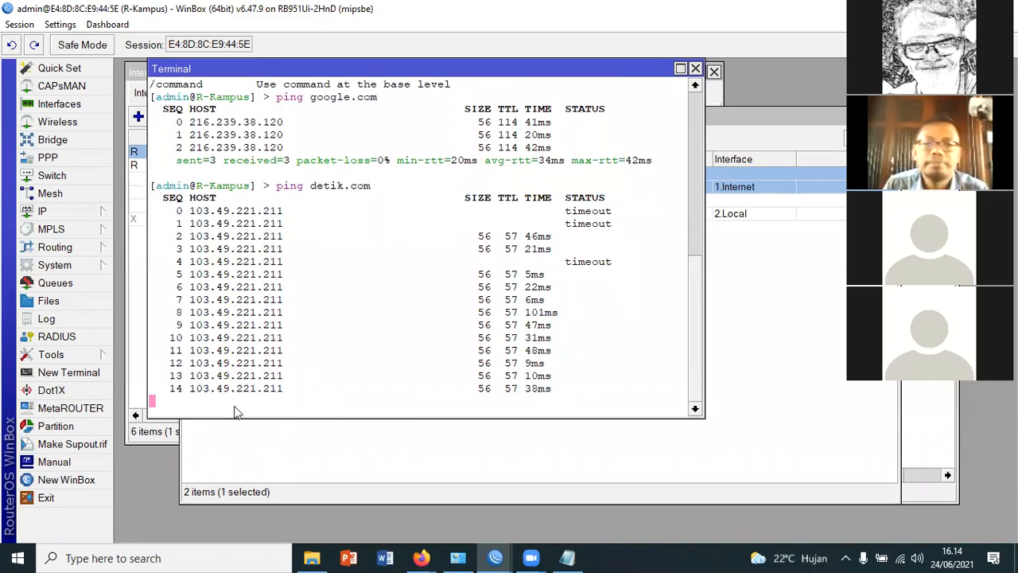
pyautogui.click(695, 70)
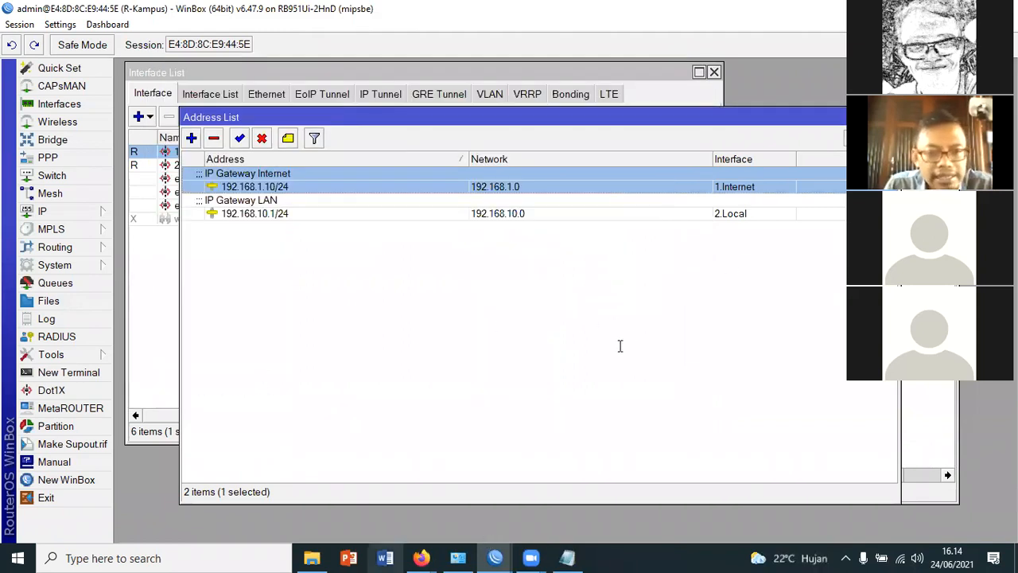
# Switch to Notepad and add the bullet "- Membuat NAT" below the Setting DNS line
pyautogui.hotkey('alt', 'Tab')
pyautogui.press('Return')
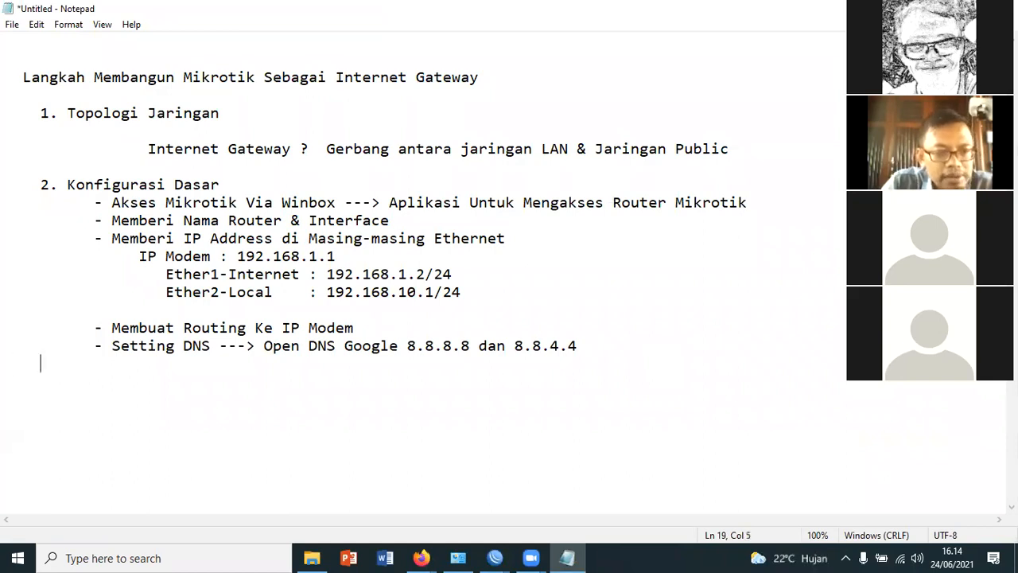
pyautogui.press('BackSpace')
pyautogui.write('- M')
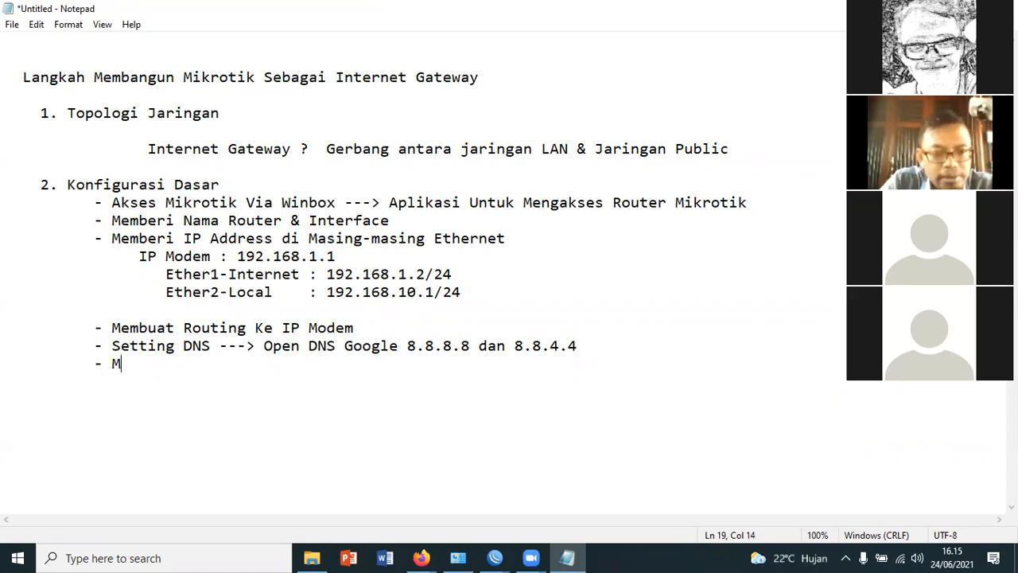
pyautogui.write('embuat NA')
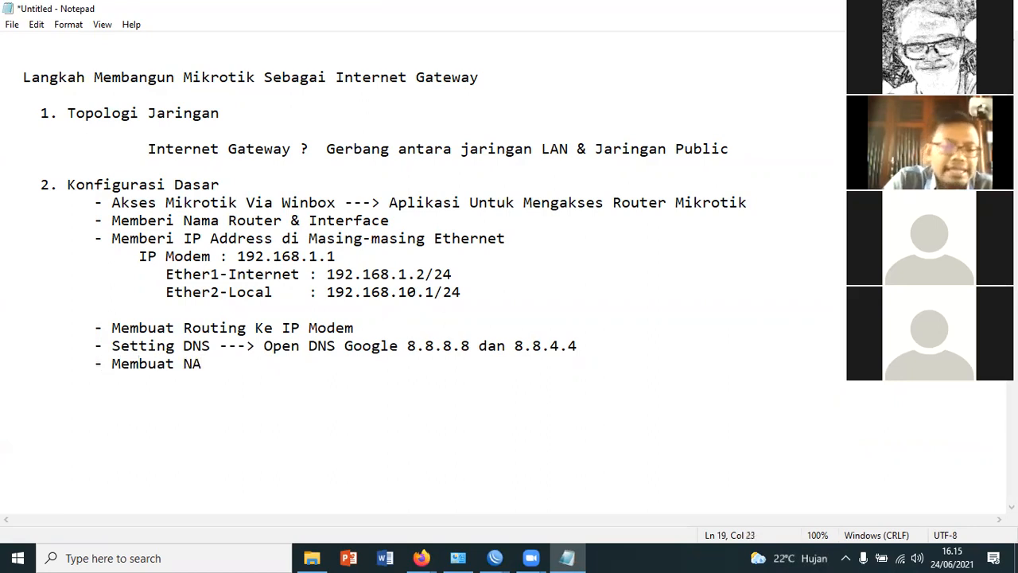
pyautogui.write('T')
pyautogui.press('Return')
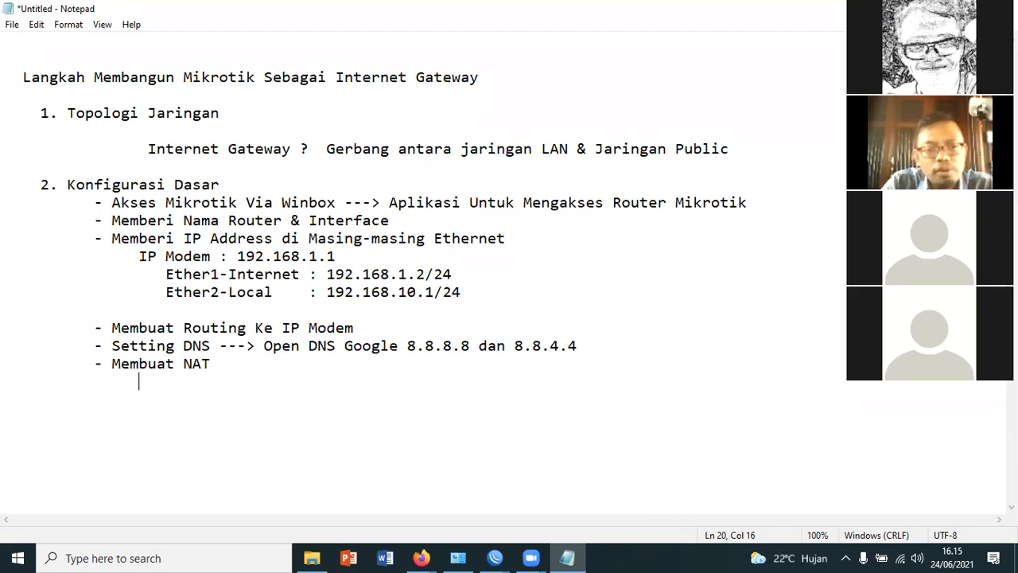
# Describe the NAT bullet with the indented line "Menghubugkan IP Private dan IP Public"
pyautogui.write('Menghubu')
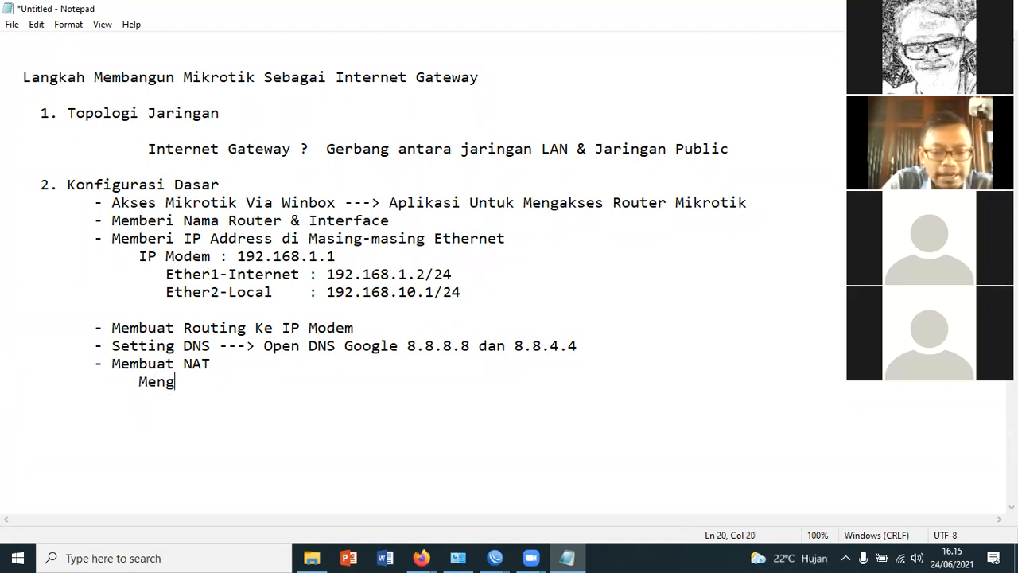
pyautogui.write('gkan I')
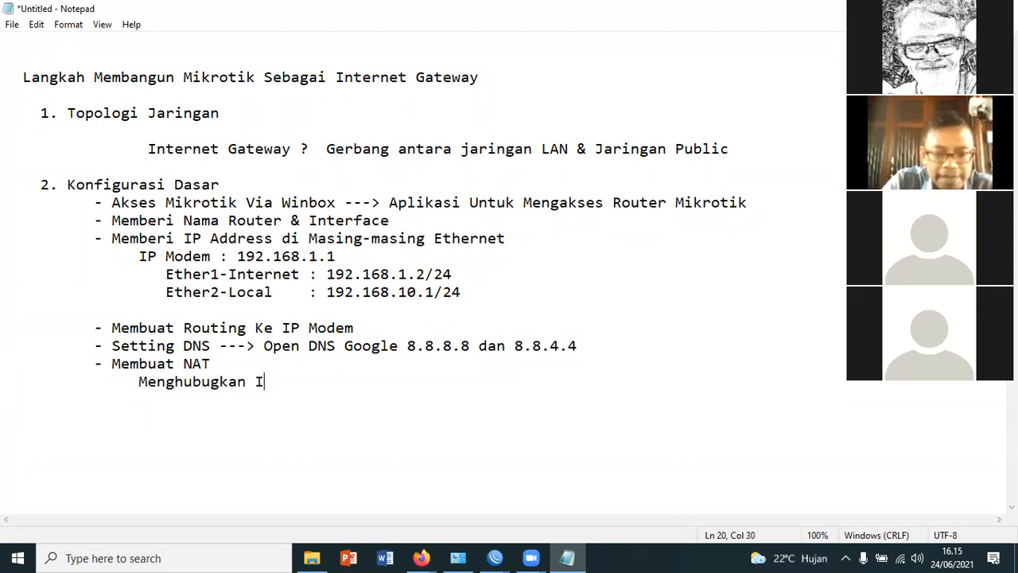
pyautogui.write('P Privat')
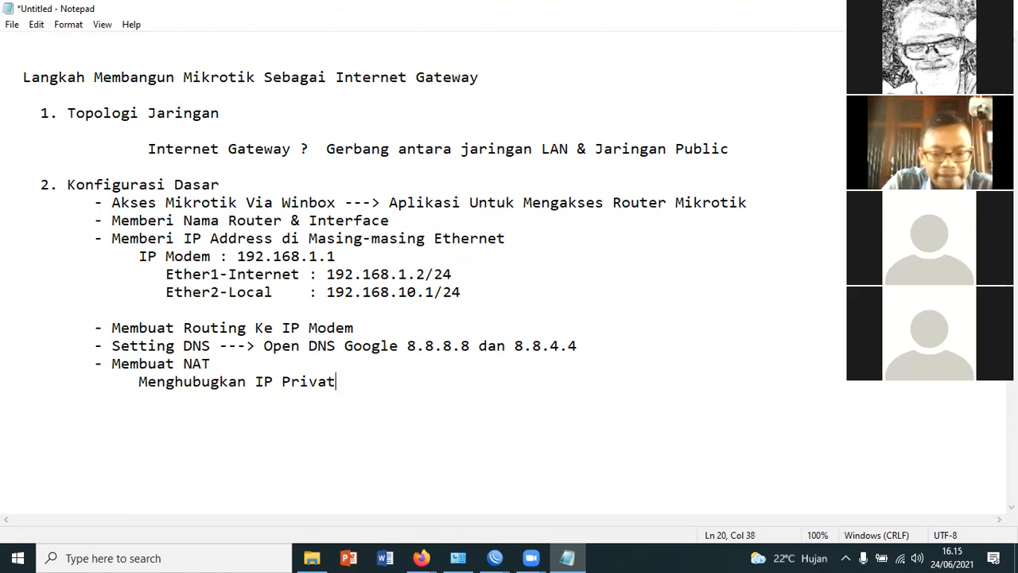
pyautogui.write('e dan IP Public')
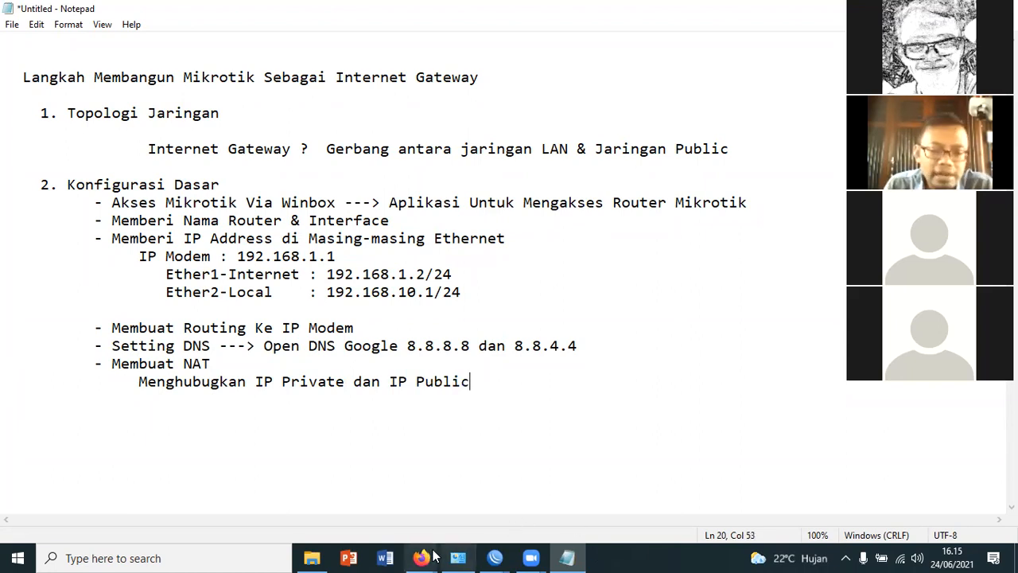
# Switch to Firefox to review the single-ISP network topology diagram in the PDF, and return to the R-Kampus WinBox session
pyautogui.moveTo(421, 557)
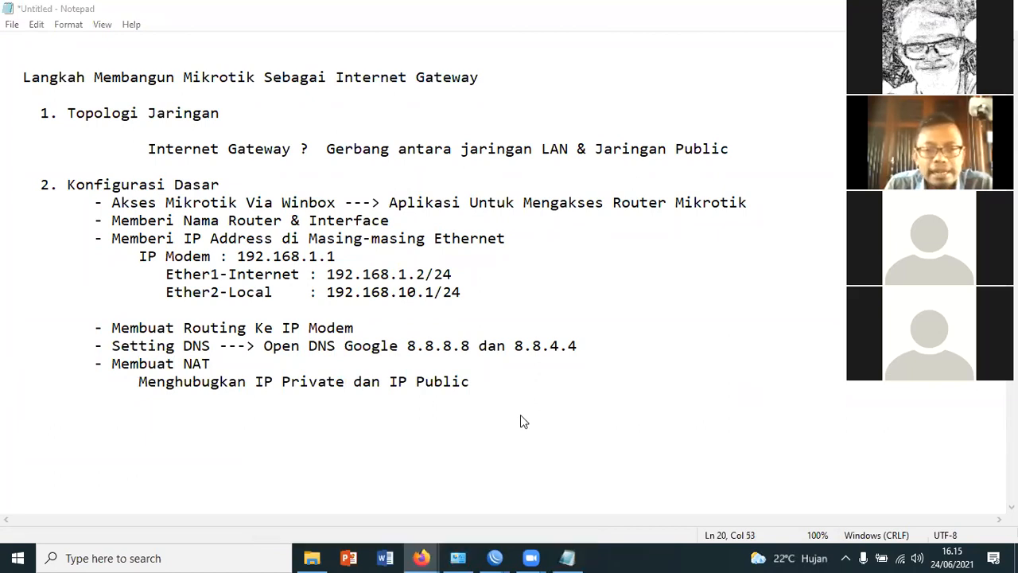
pyautogui.hotkey('alt', 'Tab')
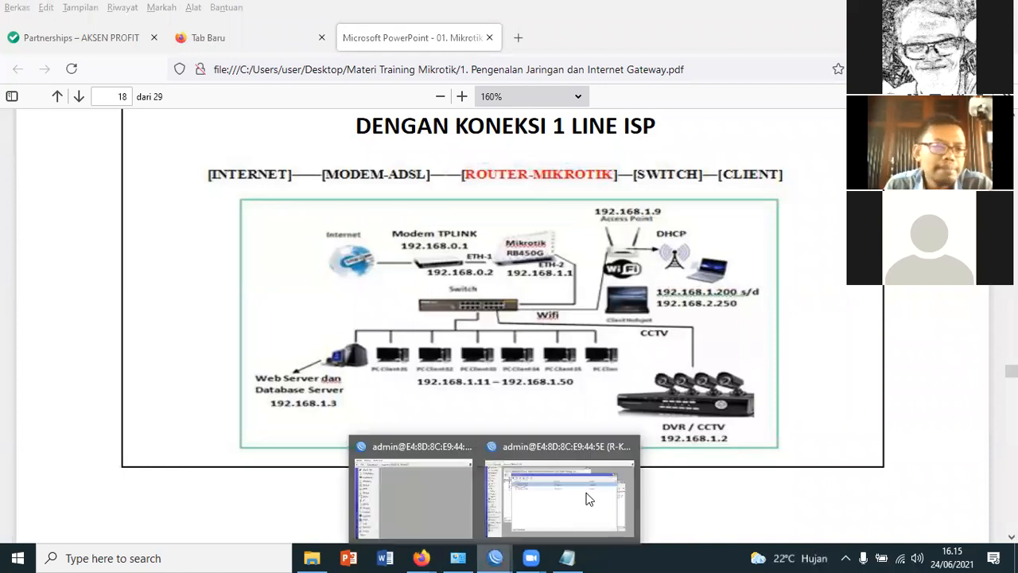
pyautogui.click(588, 499)
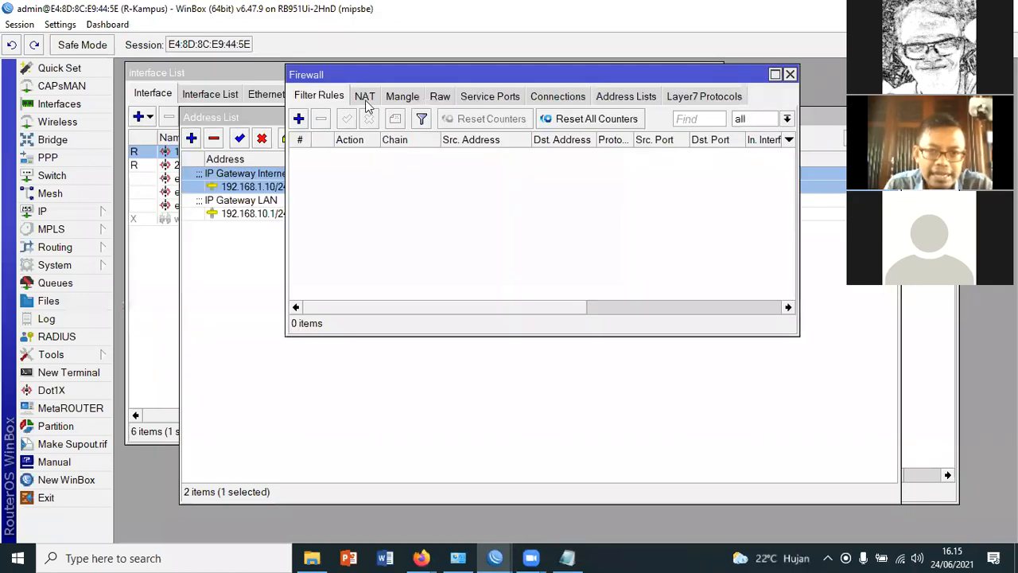
# Open the firewall's NAT rules and start a new rule with the chain srcnat
pyautogui.click(367, 97)
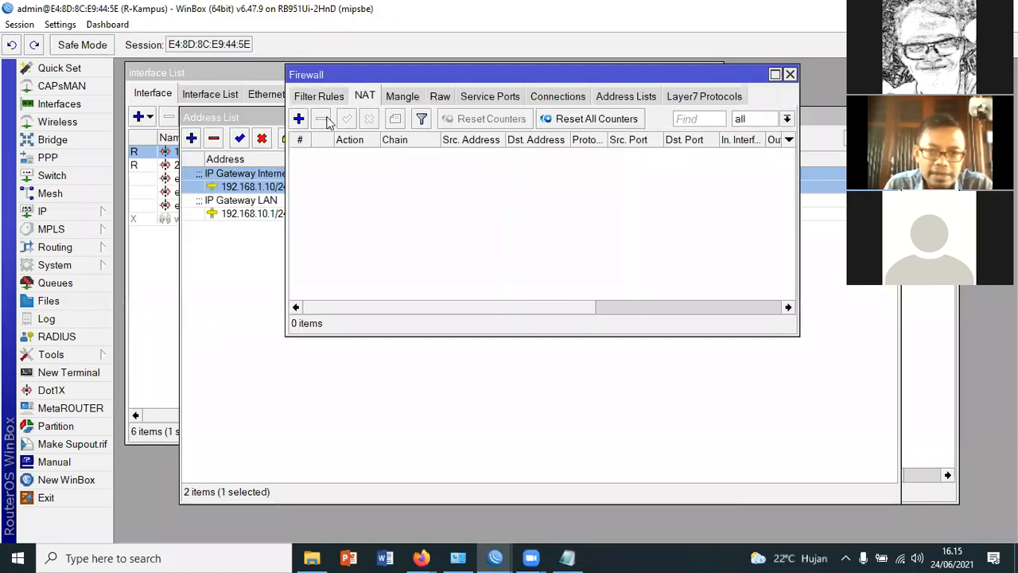
pyautogui.click(300, 120)
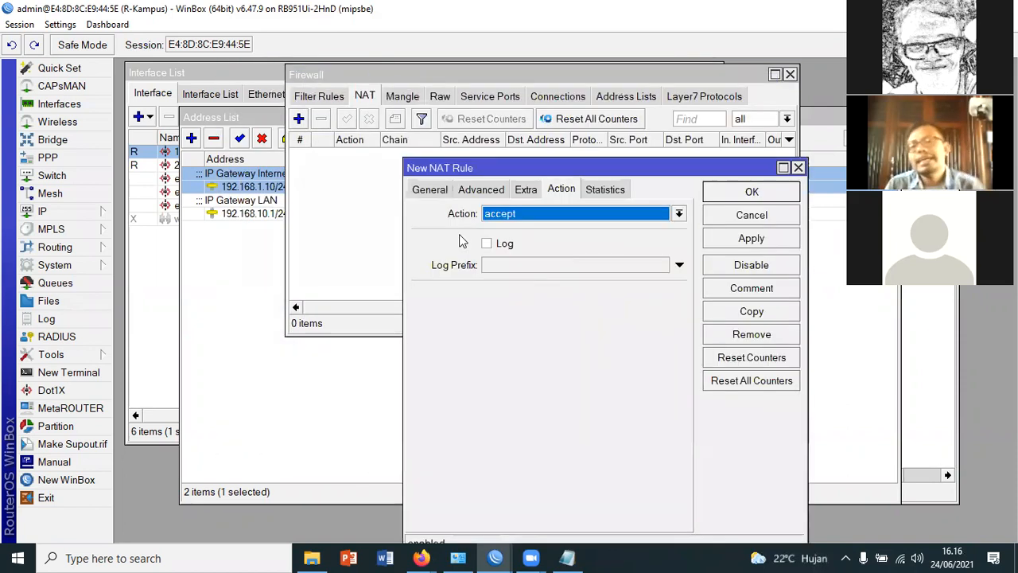
pyautogui.click(428, 189)
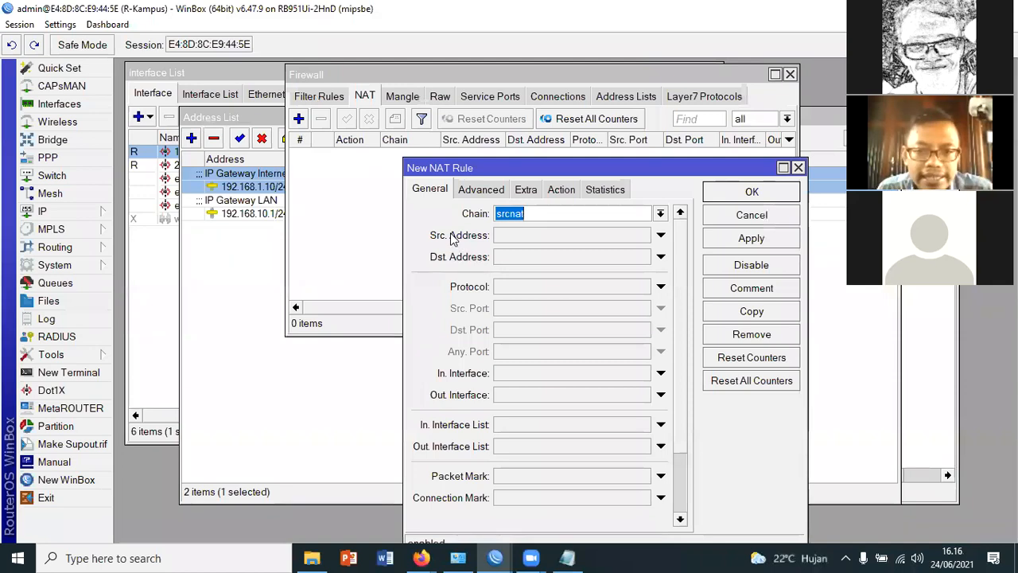
pyautogui.click(661, 213)
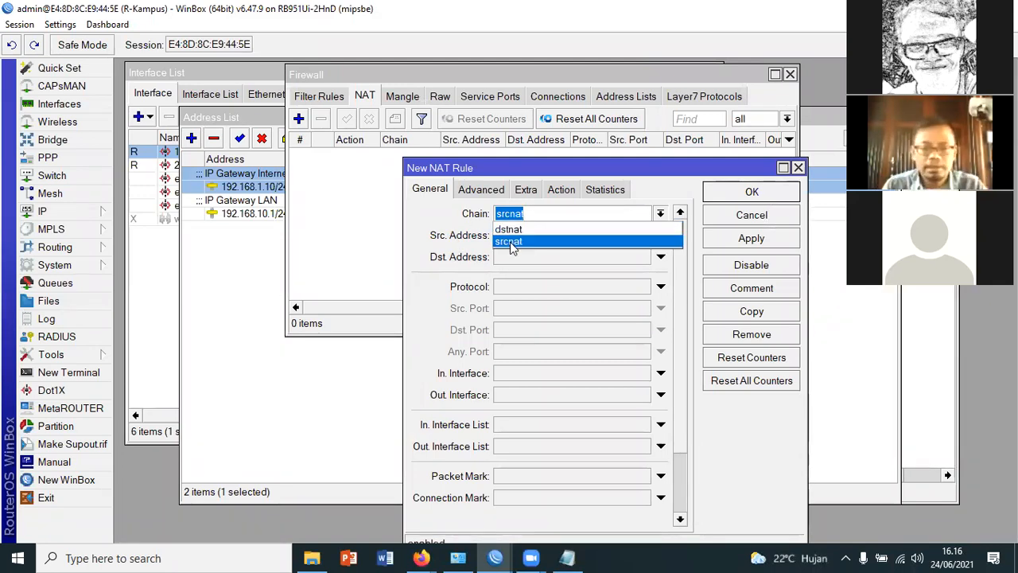
pyautogui.click(511, 242)
pyautogui.click(595, 217)
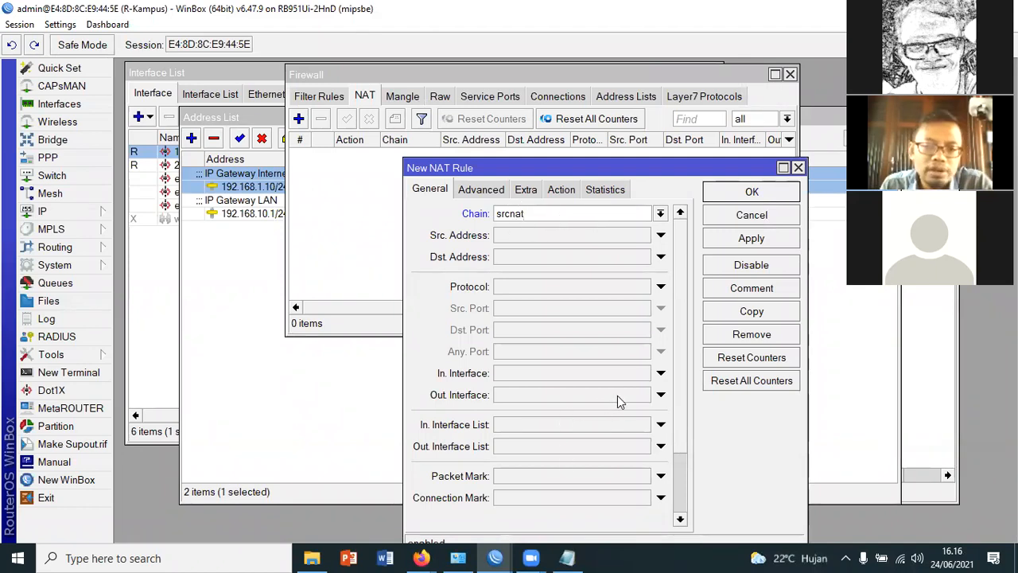
# Set the new NAT rule's out interface to 1.Internet and its action to masquerade
pyautogui.click(660, 395)
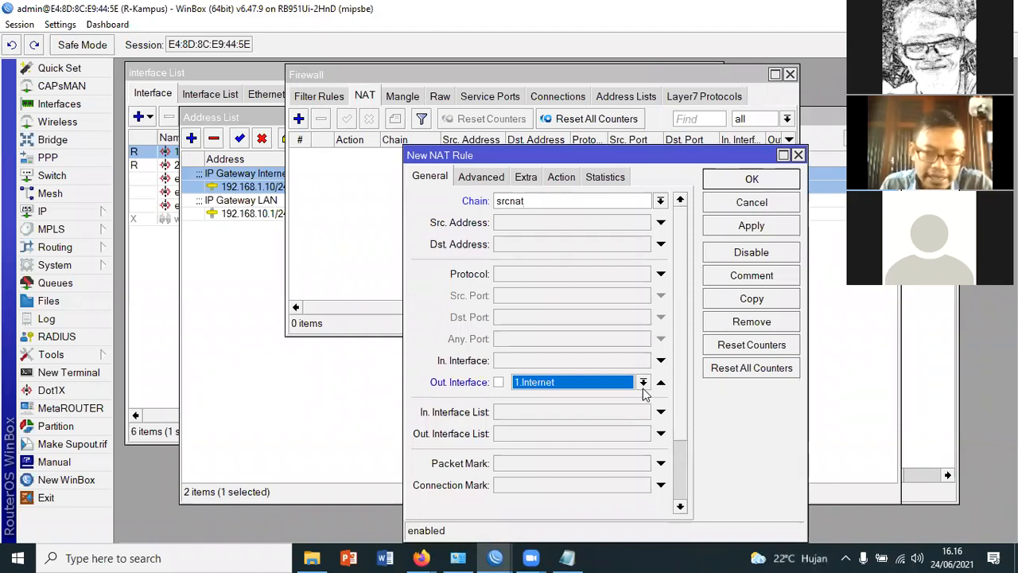
pyautogui.click(643, 383)
pyautogui.click(563, 178)
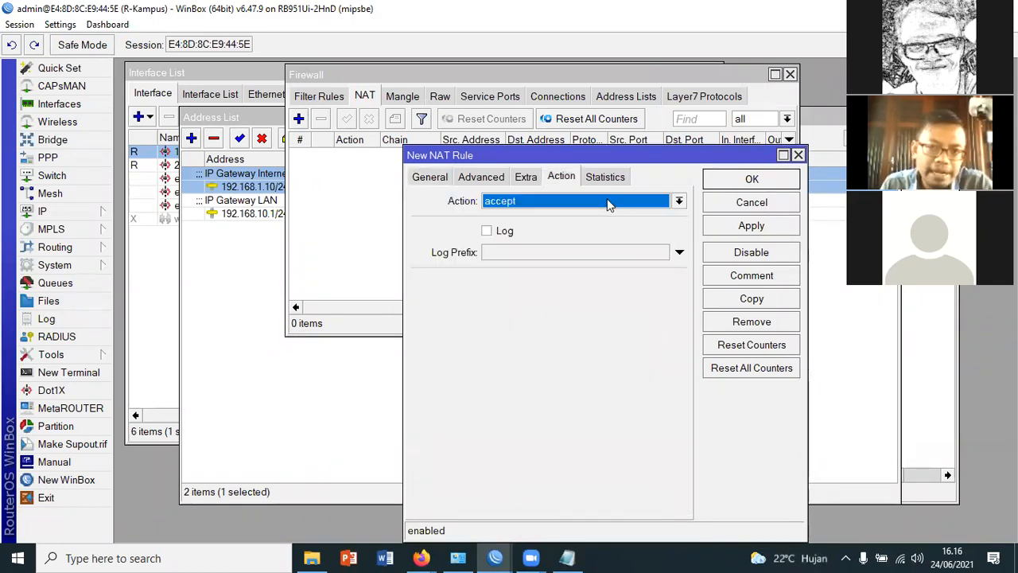
pyautogui.click(607, 199)
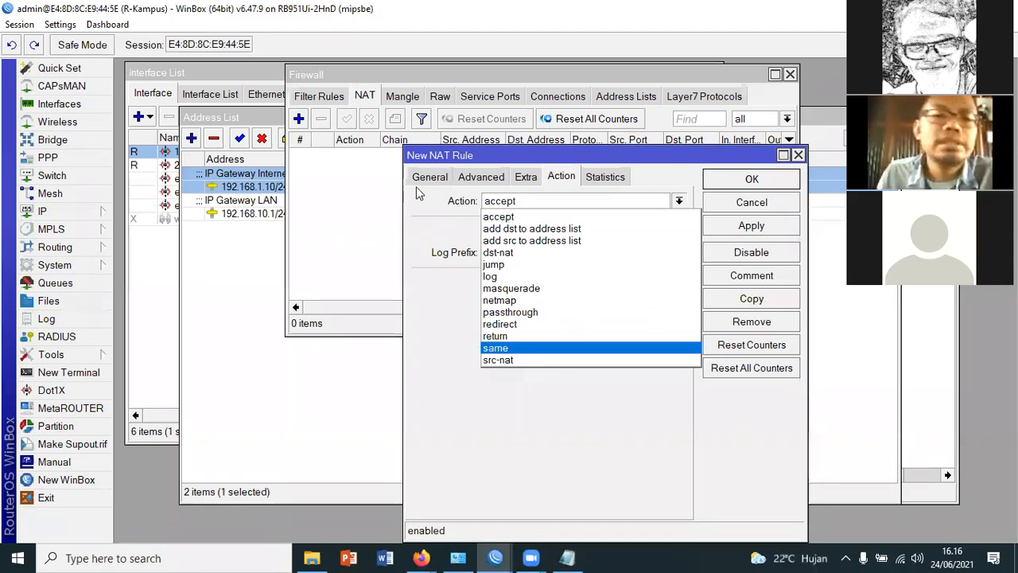
pyautogui.press('m')
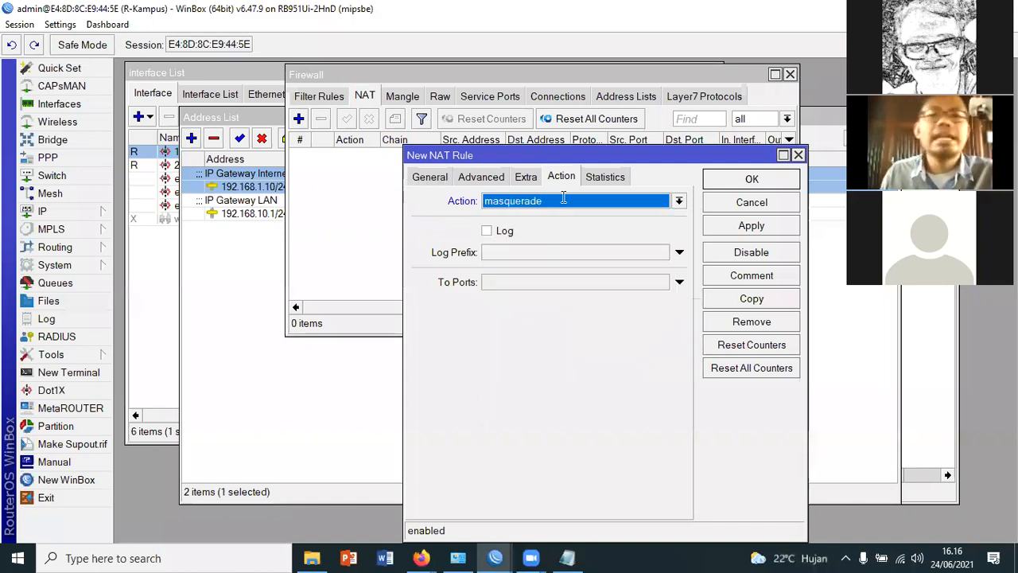
# Review the general and action settings of the new NAT rule and save it
pyautogui.click(430, 178)
pyautogui.click(561, 177)
pyautogui.click(431, 178)
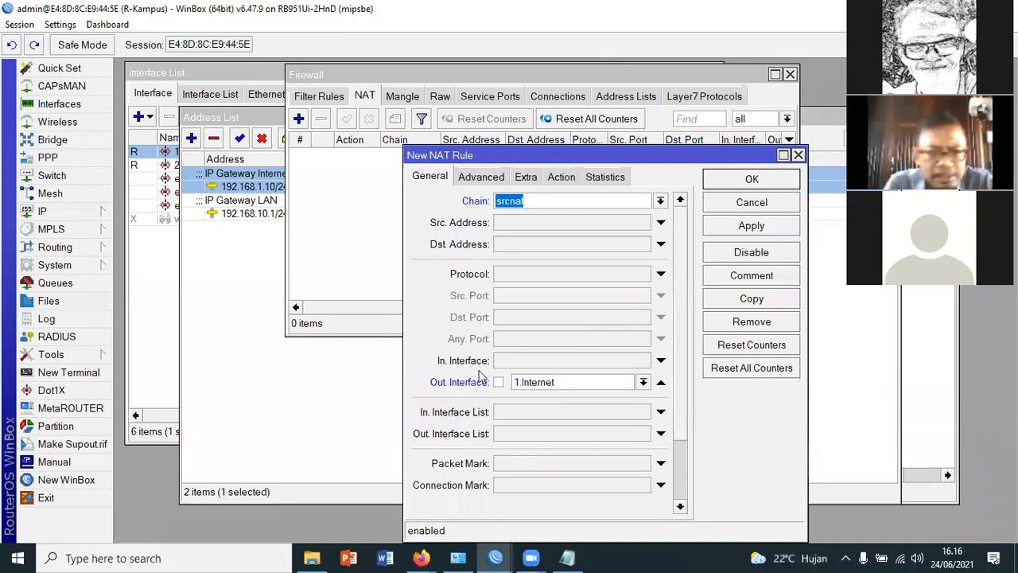
pyautogui.press('Return')
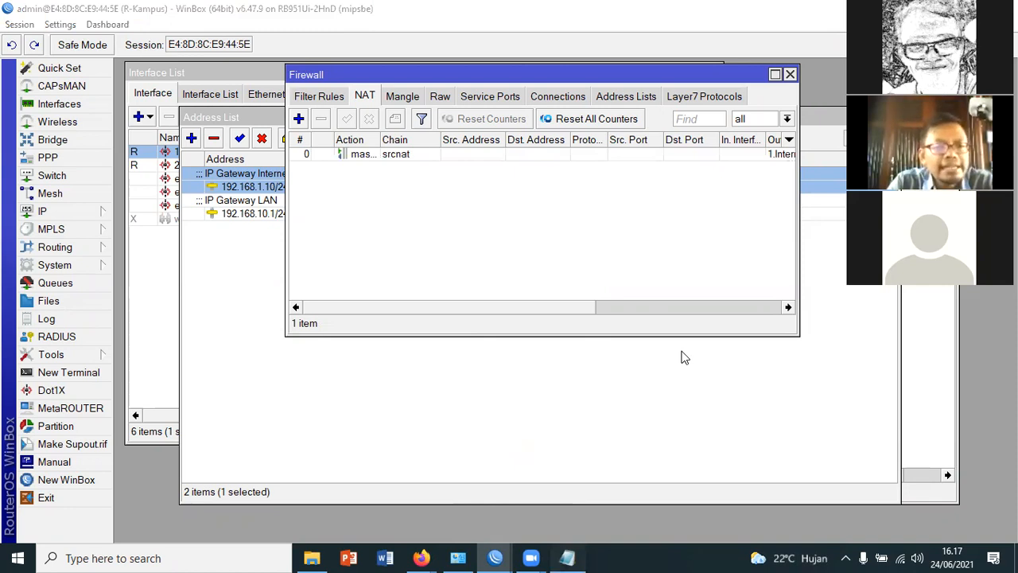
# Return to Notepad and add the heading "3. Konfigurasi Dasar di sisi Komputer Client" after a blank line
pyautogui.hotkey('alt', 'Tab')
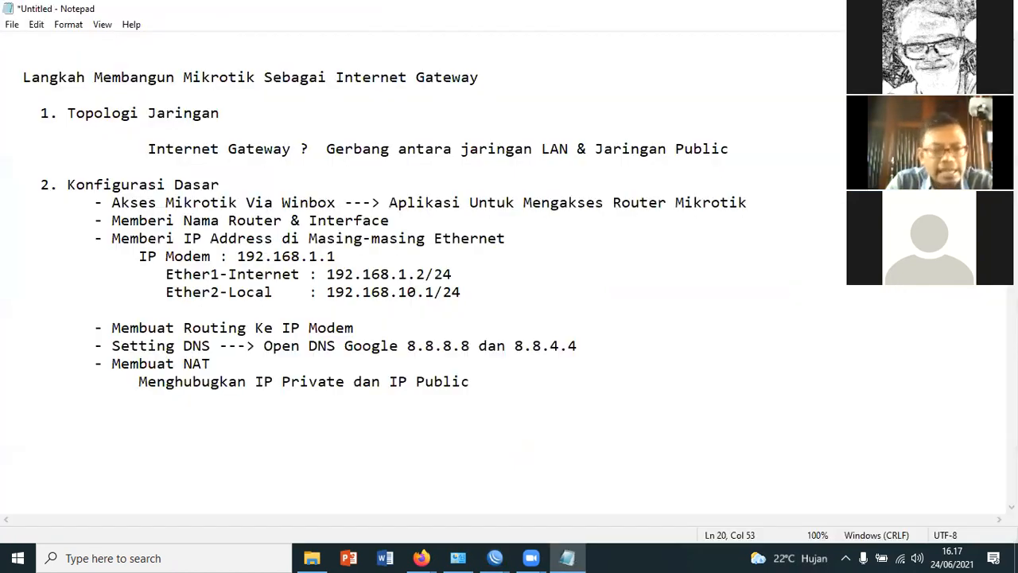
pyautogui.press('Return')
pyautogui.press('Return')
pyautogui.write('3. Kon')
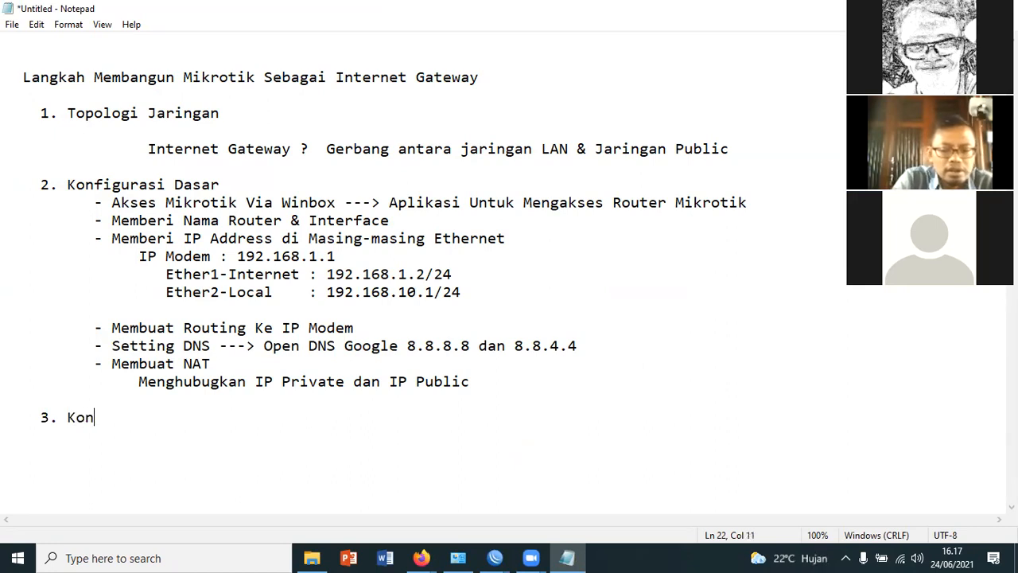
pyautogui.write('figurasi Das')
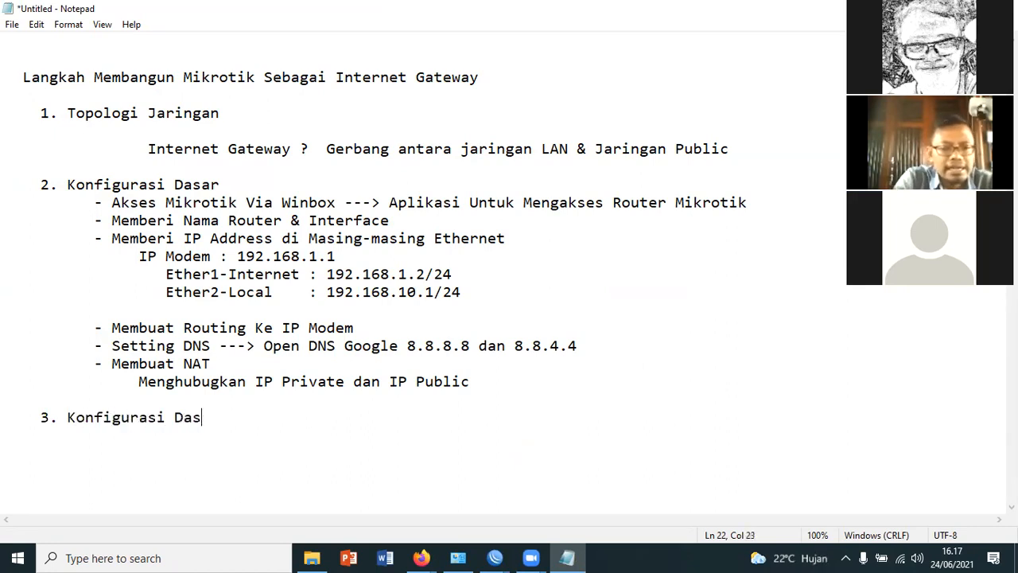
pyautogui.write('ar di sisi')
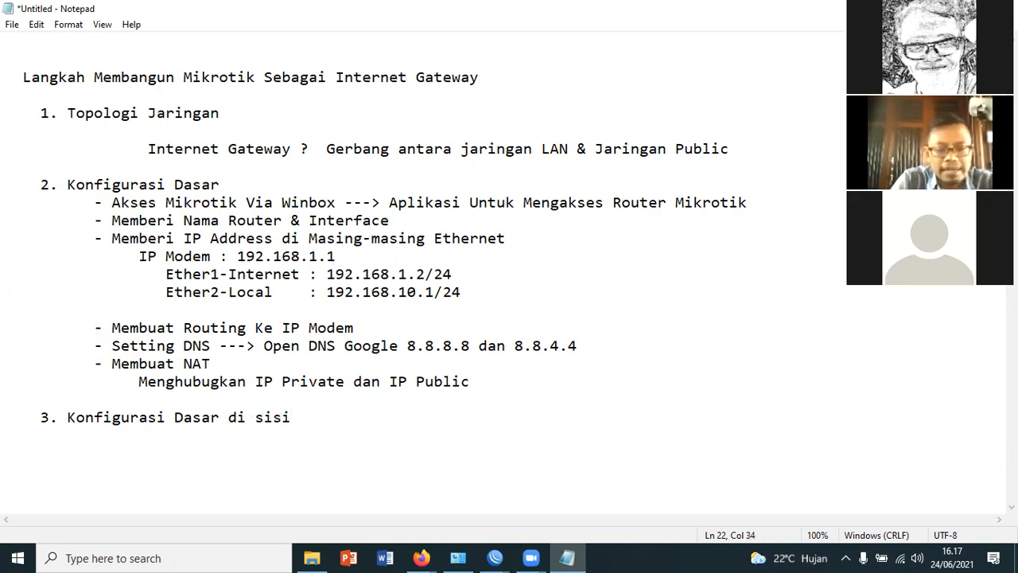
pyautogui.write('K')
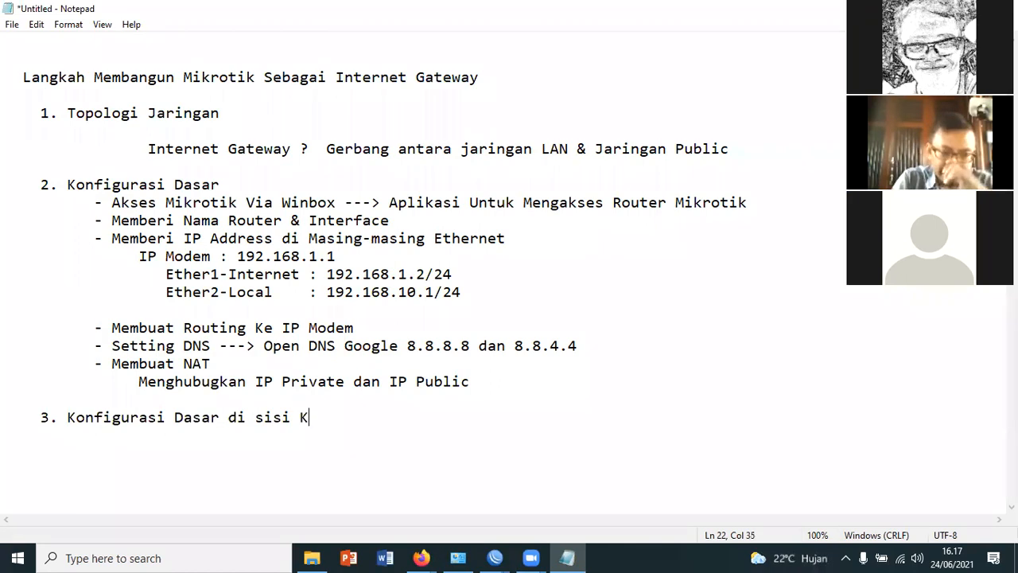
pyautogui.write('omputer Client')
# Add the bullet "- Setting IP Address" under the client computer heading, followed by a blank line
pyautogui.press('Return')
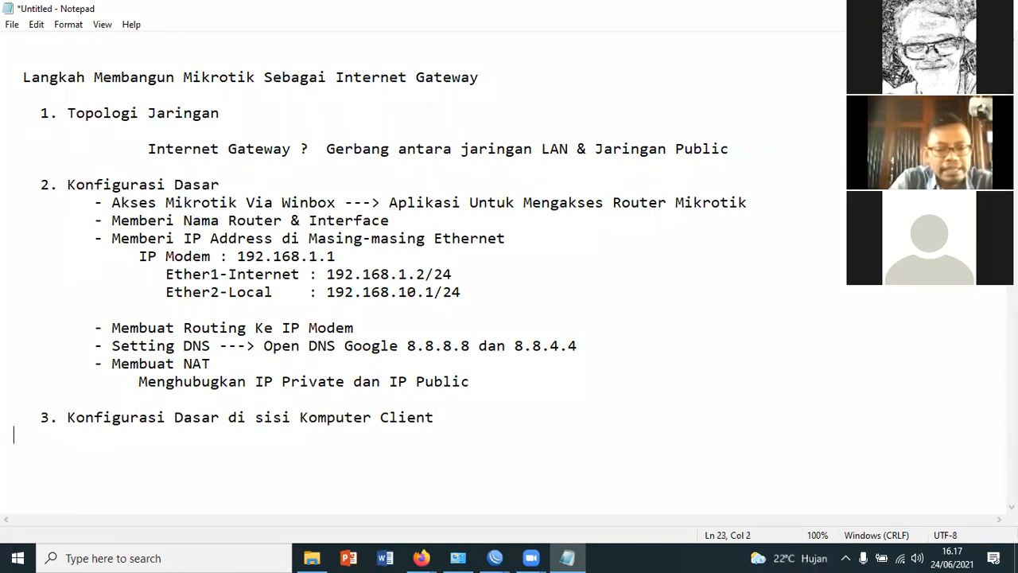
pyautogui.write('- Setti')
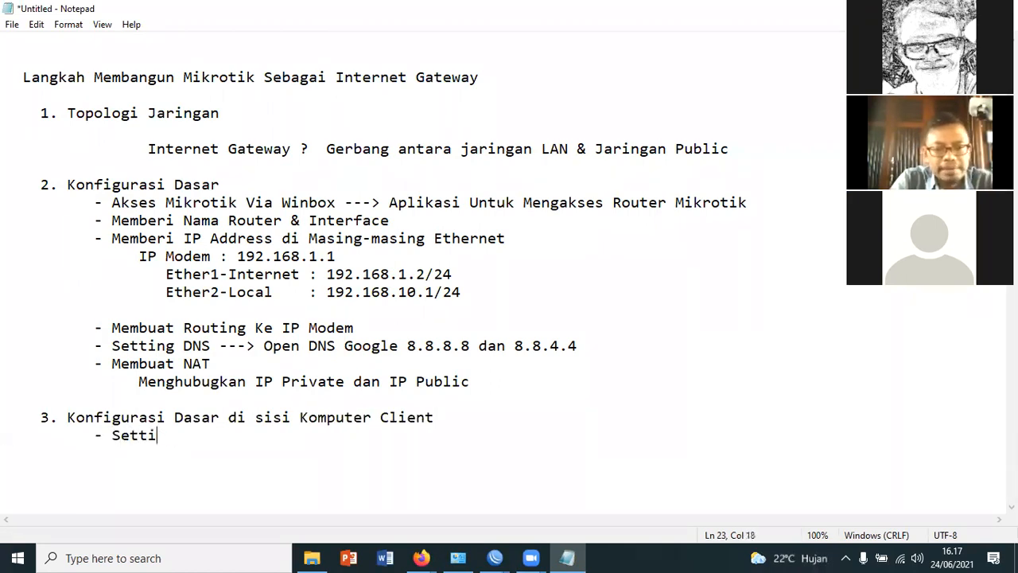
pyautogui.write('ng IP Address')
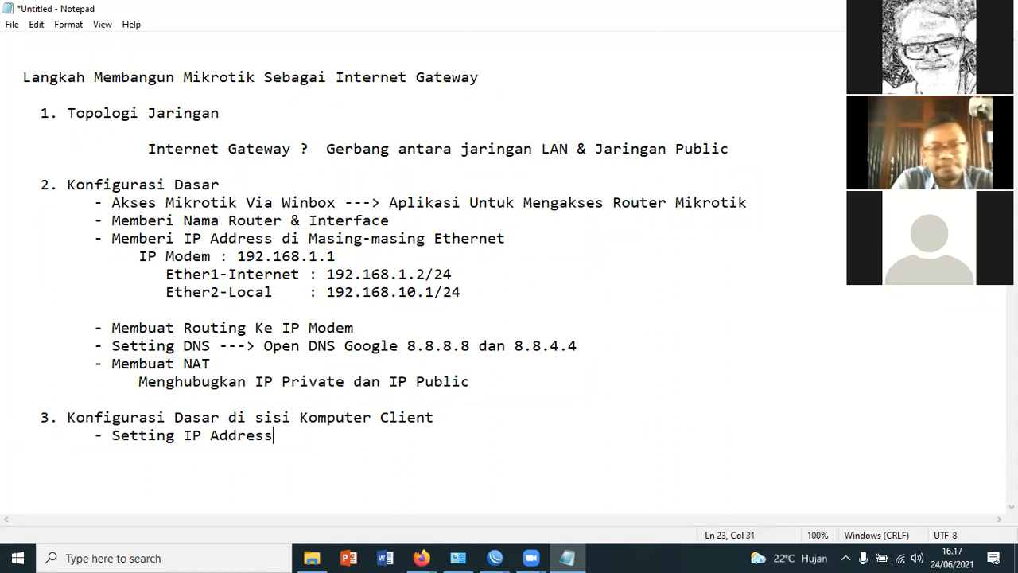
pyautogui.press('Return')
pyautogui.press('Return')
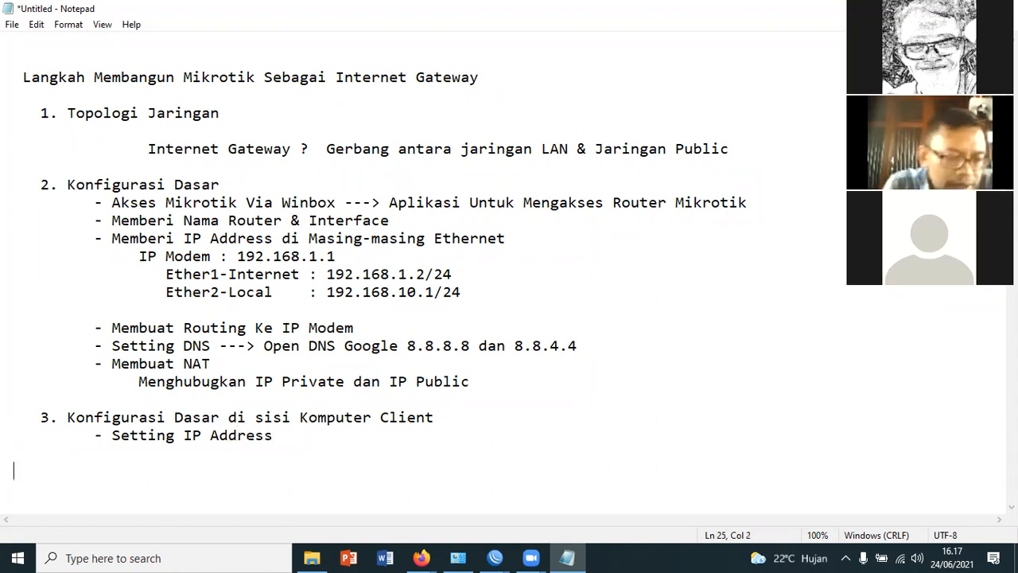
# Highlight the Ether2-Local address 192.168.10.1/24 in the notes as the reference for the client address
pyautogui.click(200, 460)
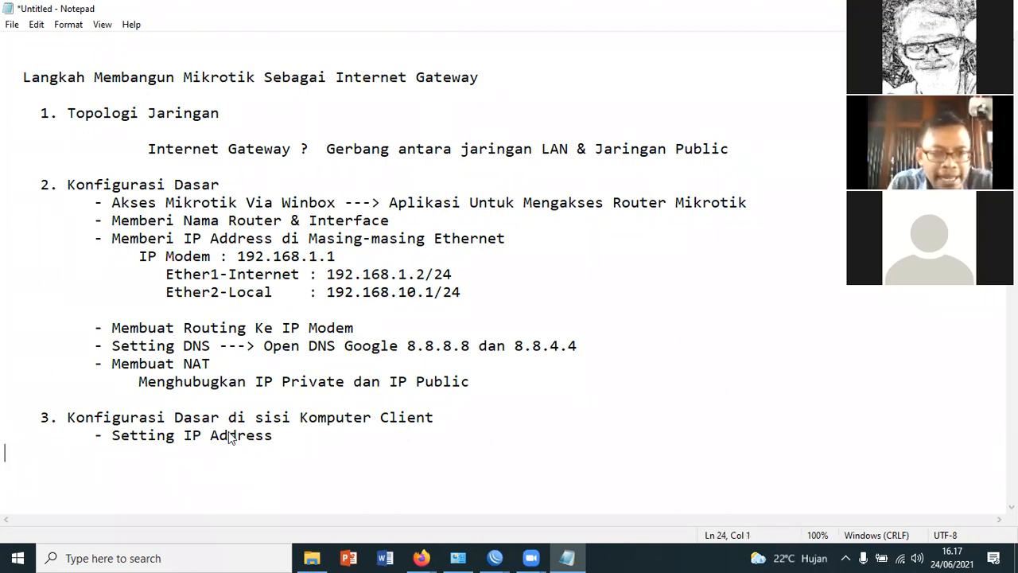
pyautogui.doubleClick(330, 273)
pyautogui.moveTo(329, 292); pyautogui.dragTo(498, 299)
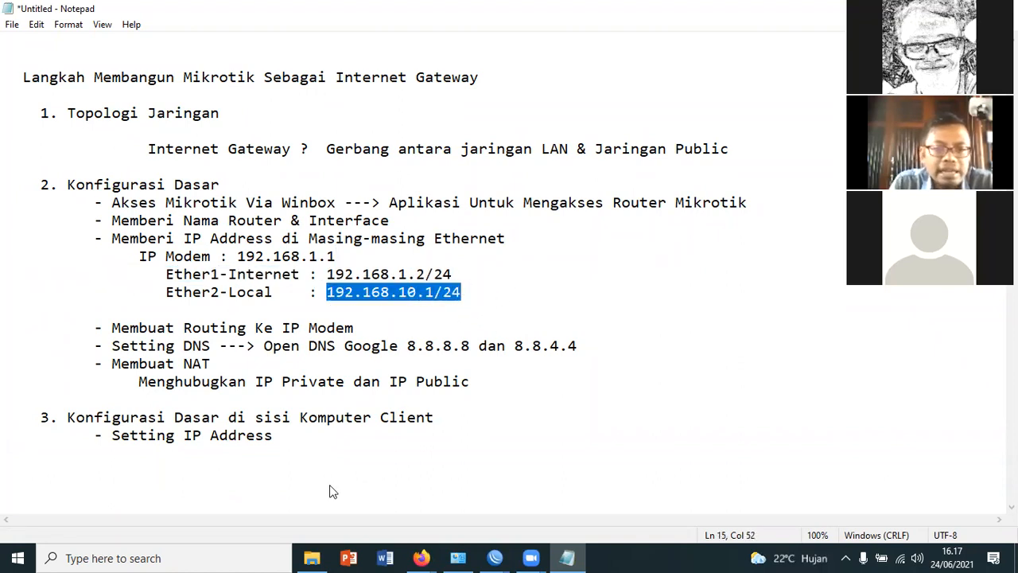
pyautogui.click(559, 312)
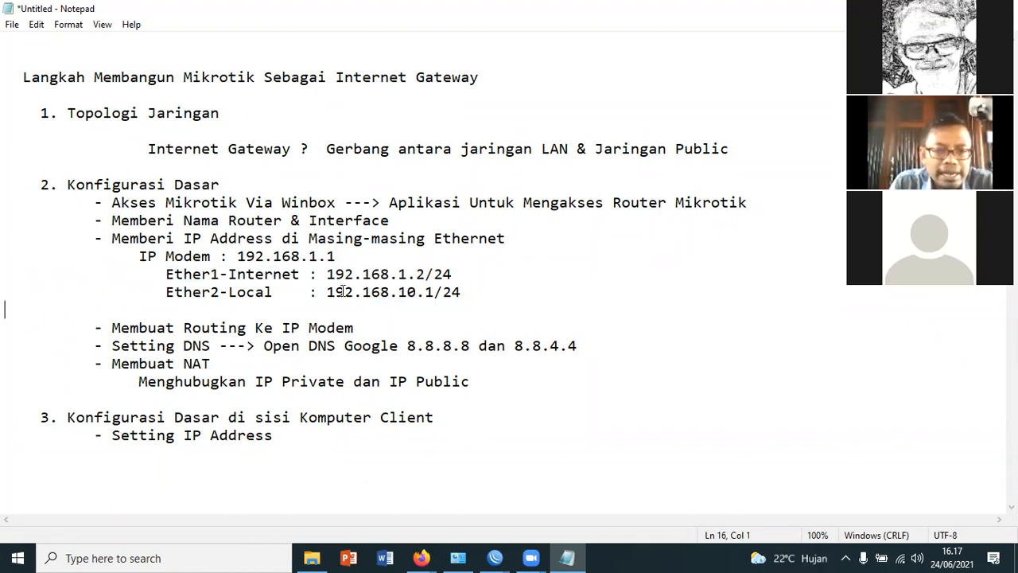
pyautogui.moveTo(327, 292); pyautogui.dragTo(469, 291)
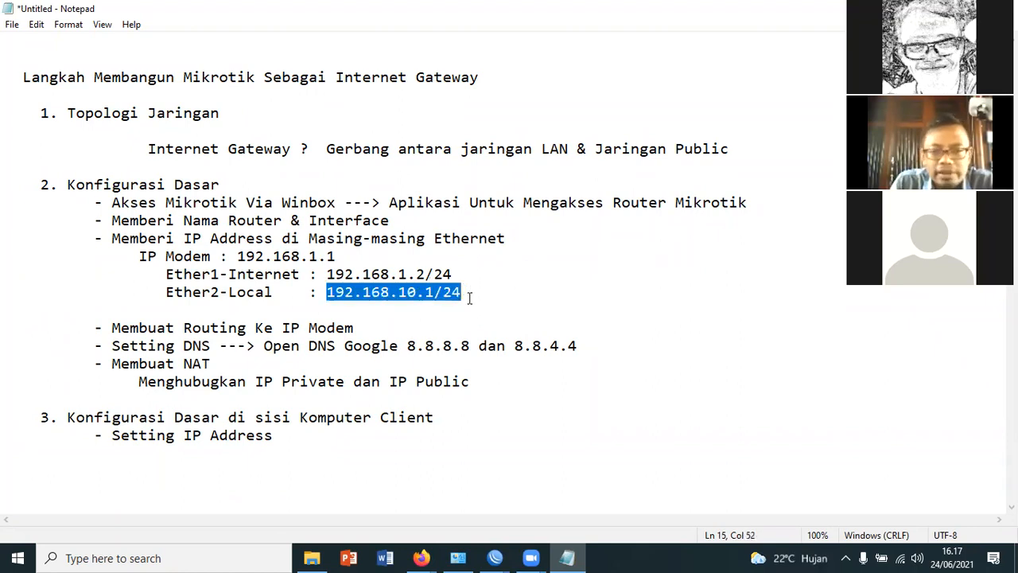
# Append ": 192.168.10.2" to the "- Setting IP Address" bullet under the client computer heading
pyautogui.click(292, 439)
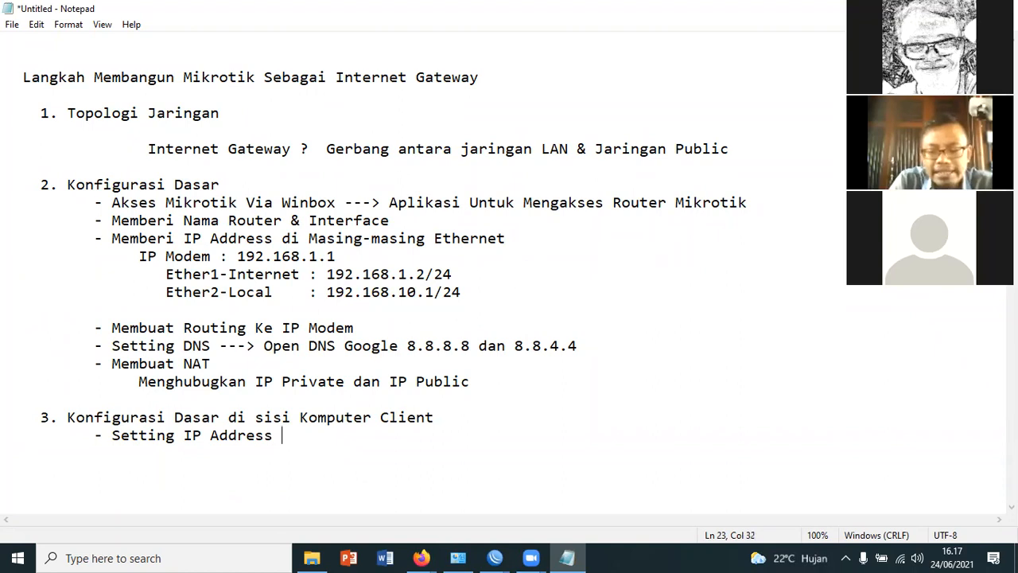
pyautogui.write(': 192.168.')
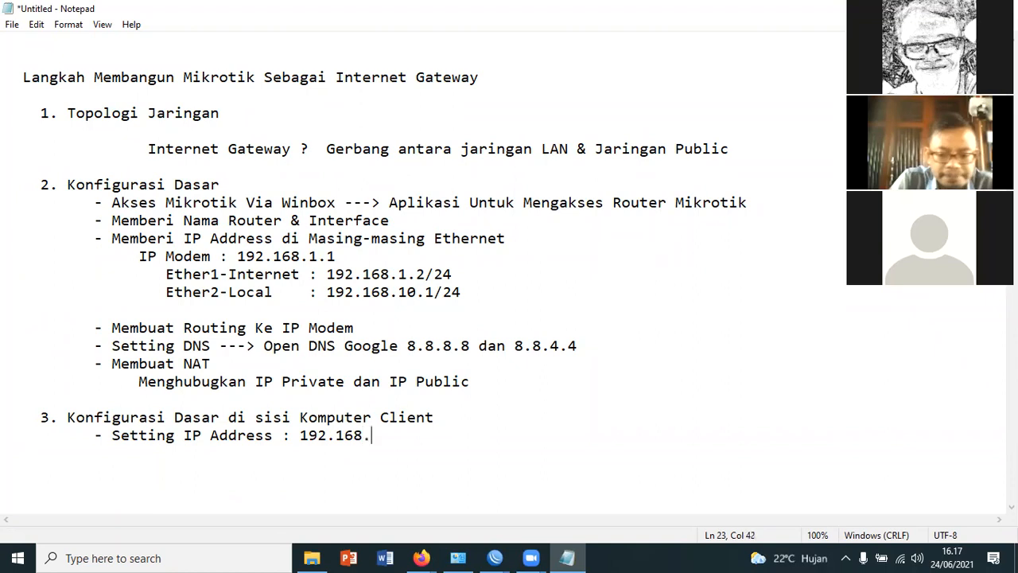
pyautogui.write('10.2')
pyautogui.press('BackSpace')
pyautogui.write('4')
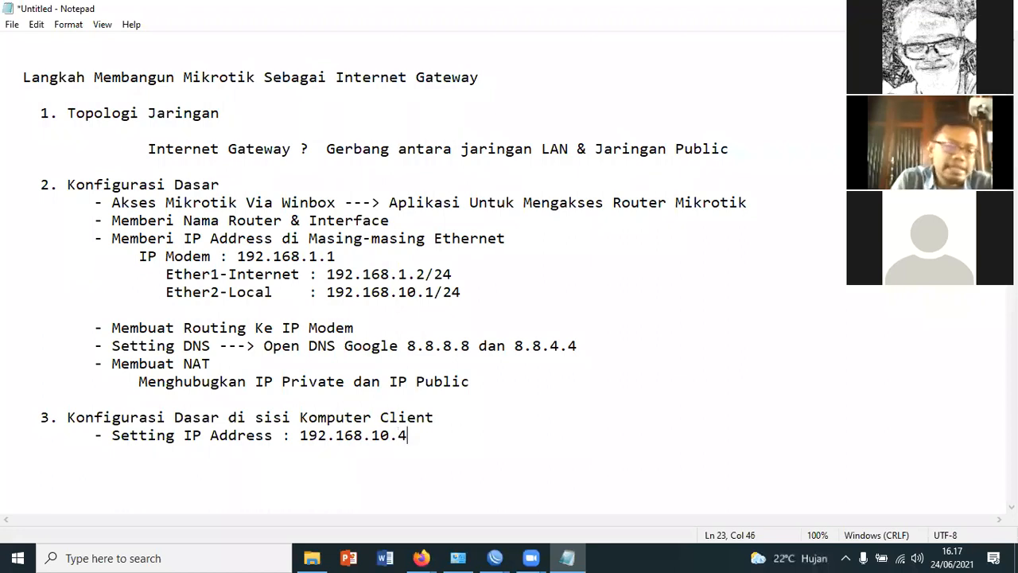
pyautogui.press('BackSpace')
pyautogui.write('2')
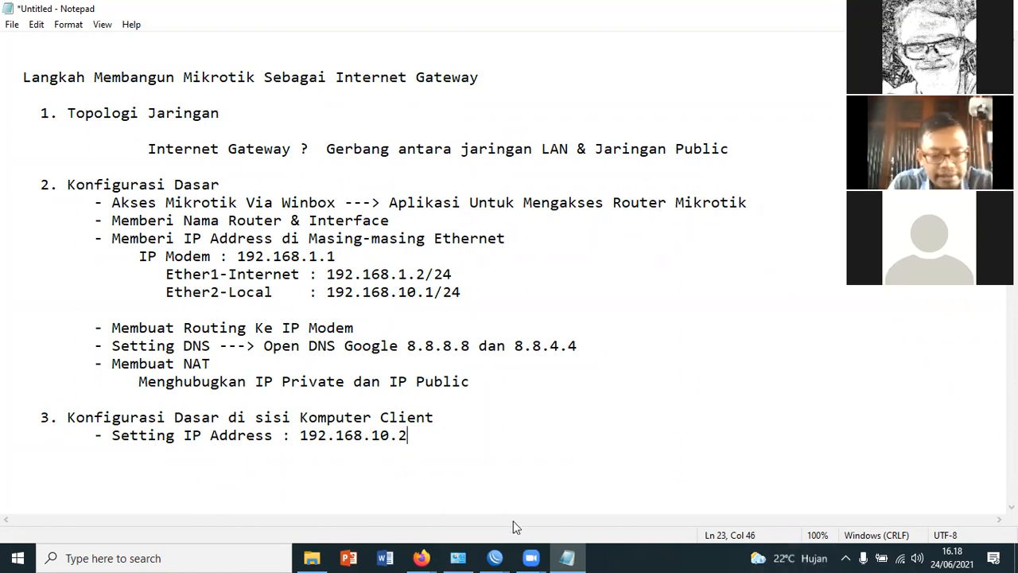
# Switch to Windows Network Connections and open the Internet Protocol Version 4 (TCP/IPv4) properties of the Ethernet adapter
pyautogui.press('super+r')
pyautogui.press('Escape')
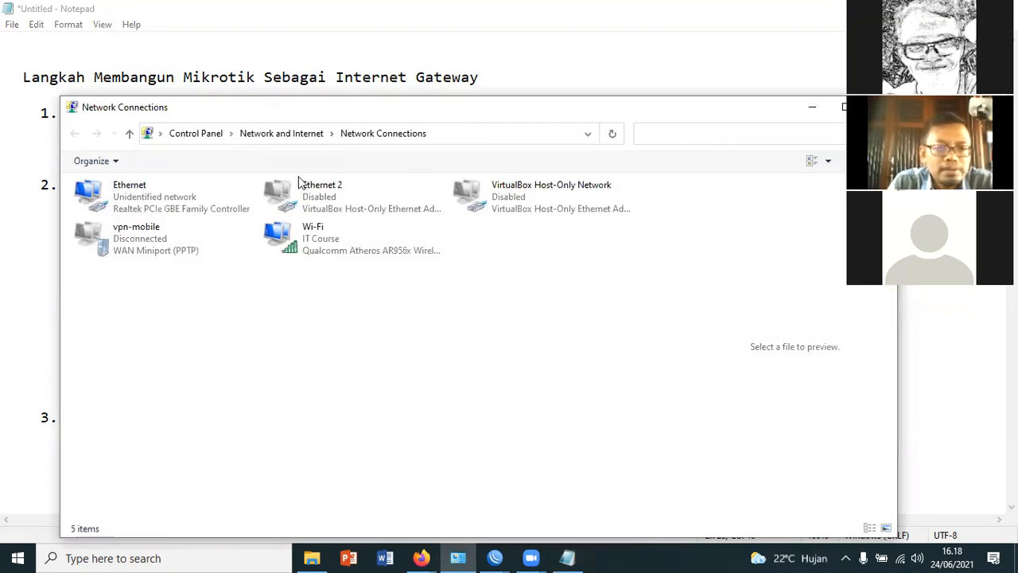
pyautogui.click(256, 184)
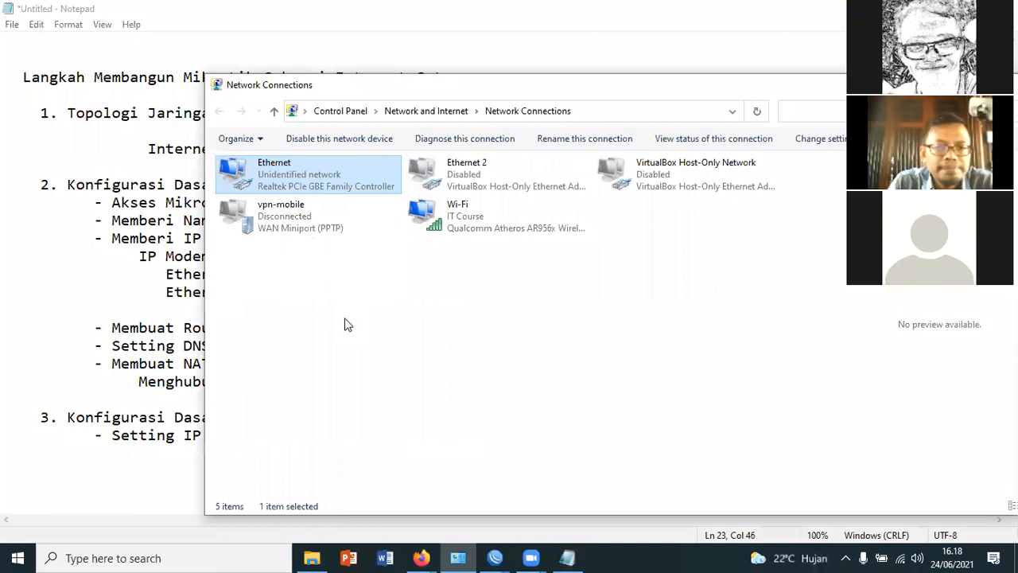
pyautogui.rightClick(281, 169)
pyautogui.click(344, 318)
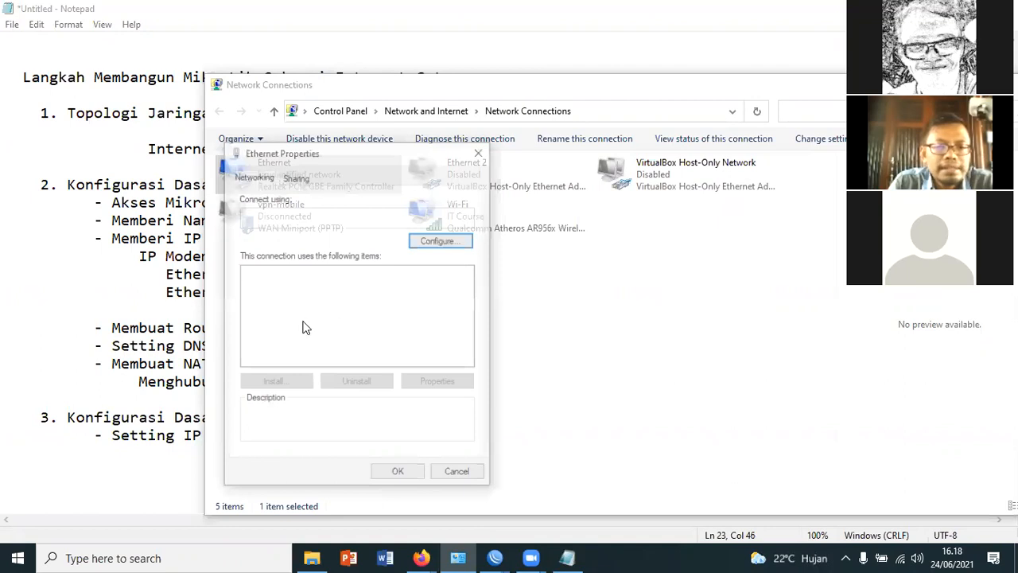
pyautogui.click(404, 323)
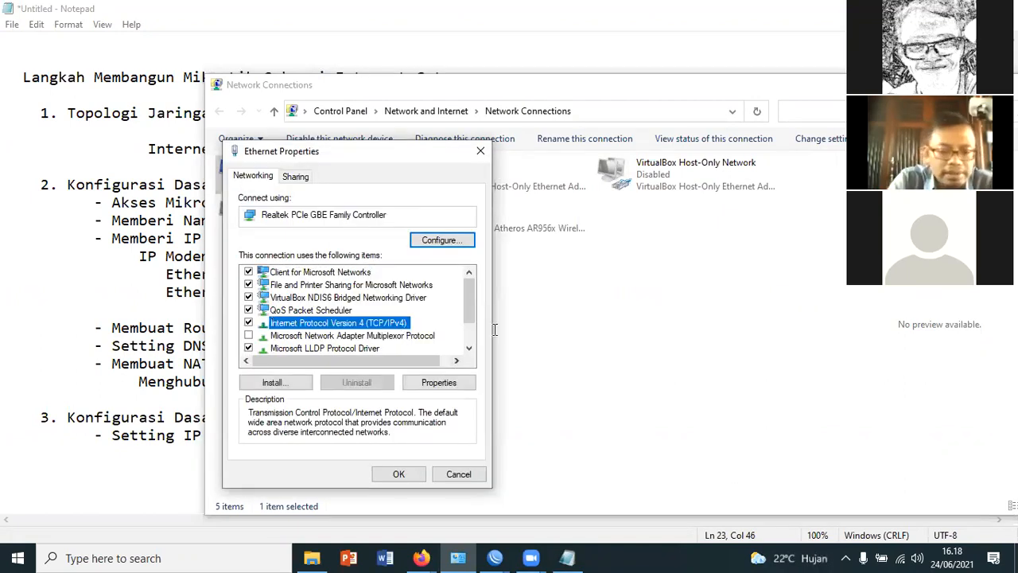
# Set the Ethernet adapter's static IP address to 192.168.10.2 with subnet mask 255.255.255.0
pyautogui.write('192 . 168 . 10 ')
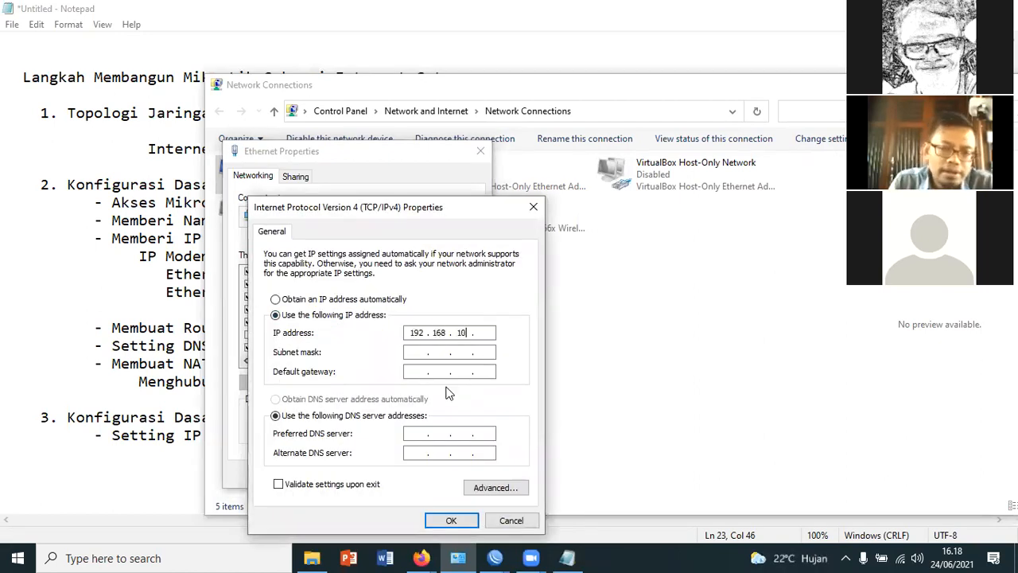
pyautogui.write('. ')
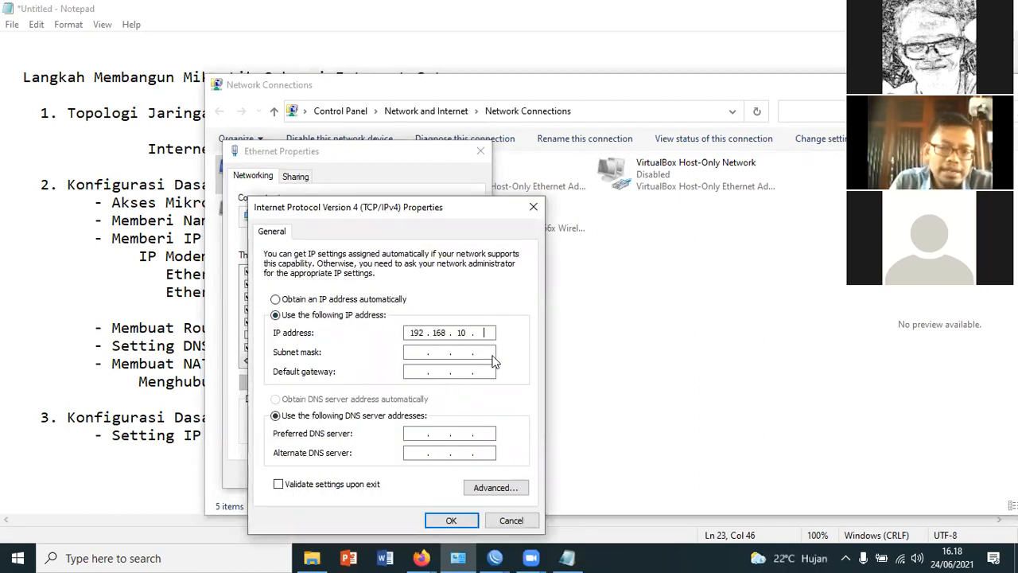
pyautogui.write('2')
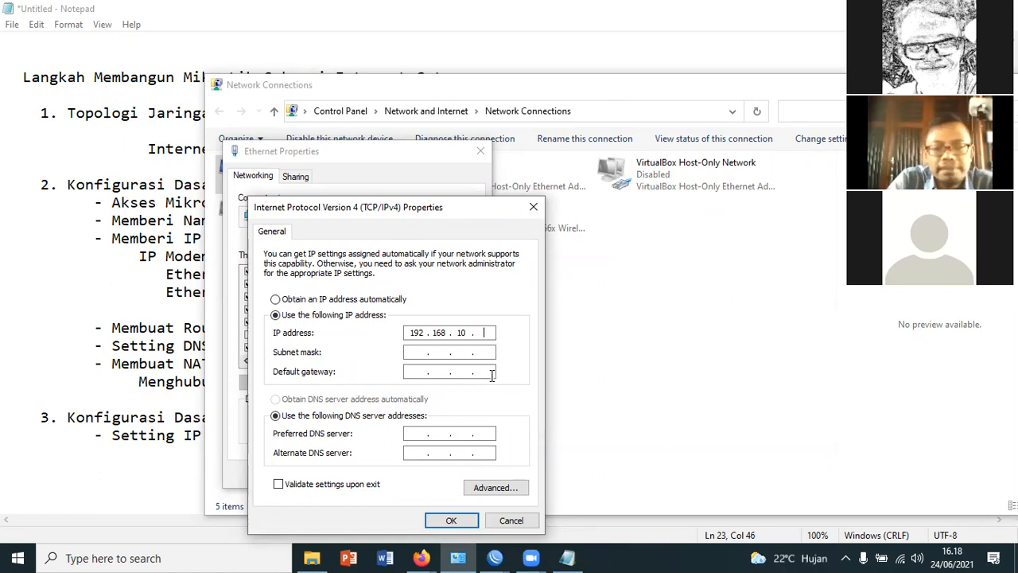
pyautogui.click(422, 356)
pyautogui.click(422, 371)
# Set both the default gateway and the preferred DNS server to 192.168.10.1
pyautogui.write('192.168.')
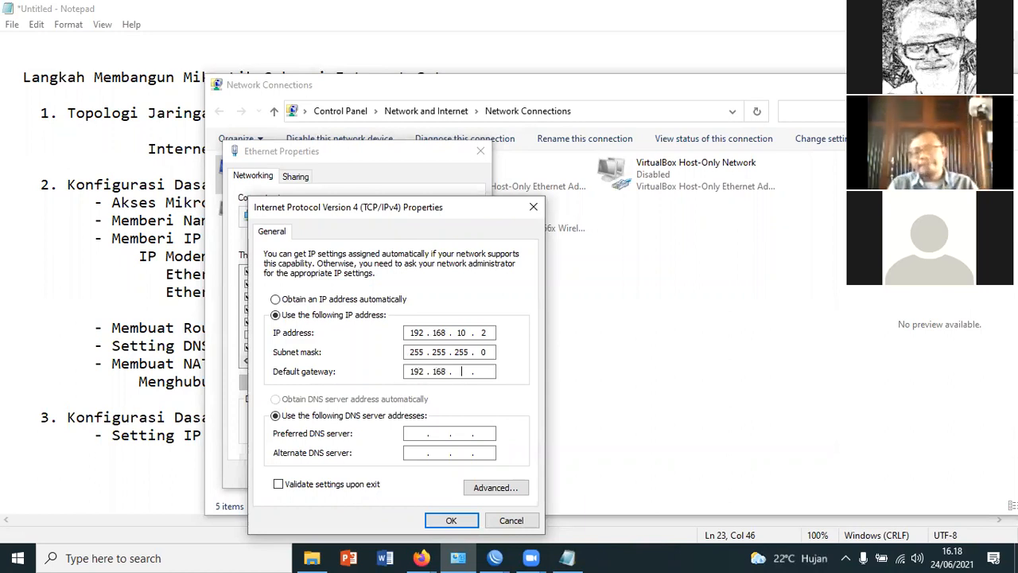
pyautogui.write('10')
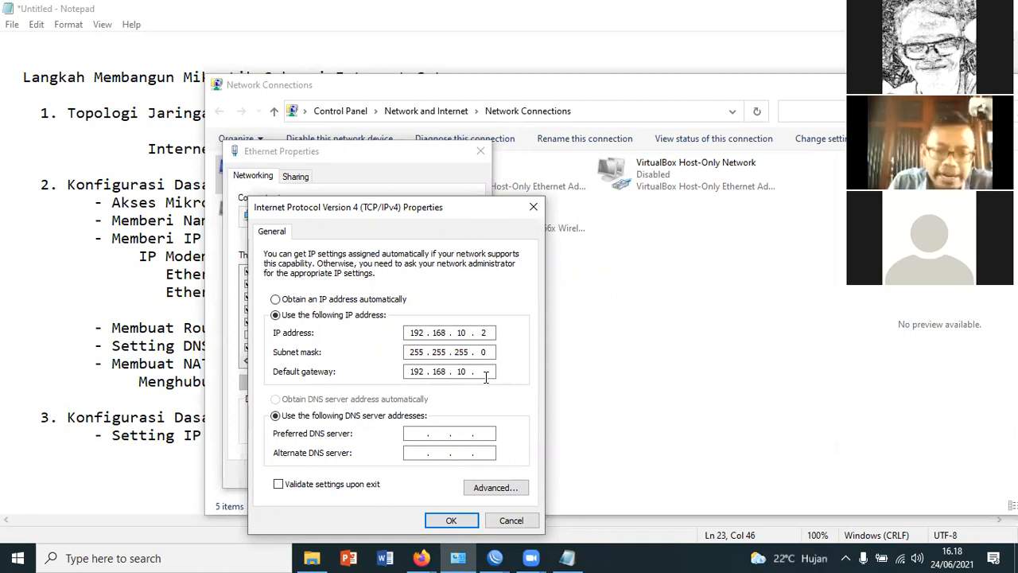
pyautogui.write('1192168')
pyautogui.write('10.')
pyautogui.write('1')
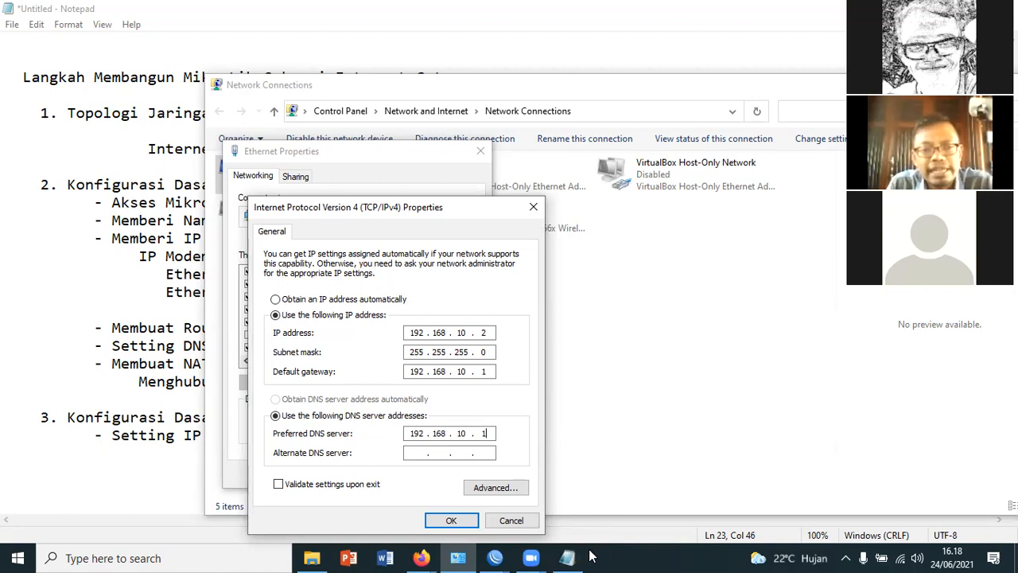
# Review the DNS, IP address and gateway entries, save the IPv4 settings and close the Ethernet properties
pyautogui.doubleClick(408, 436)
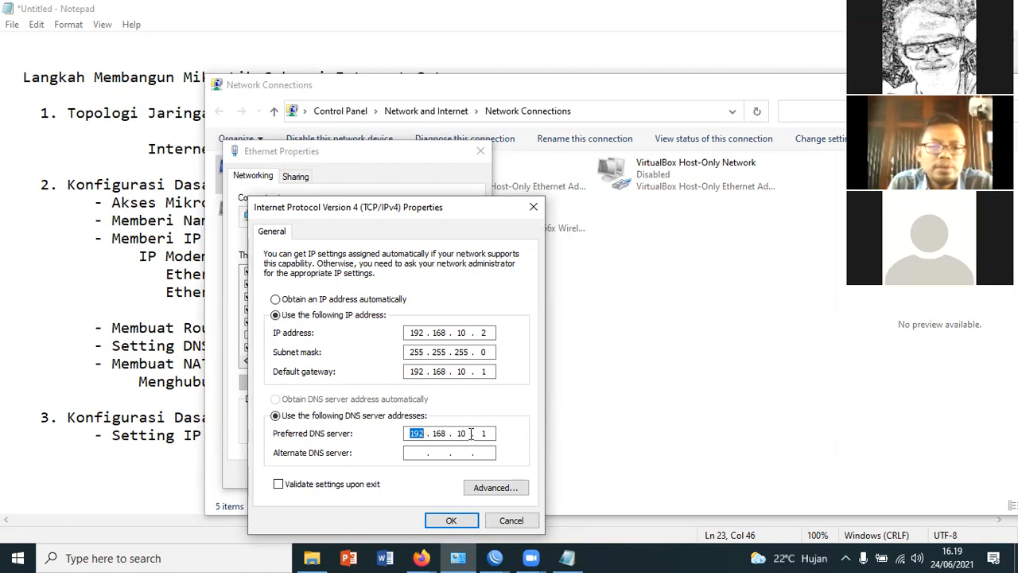
pyautogui.doubleClick(484, 333)
pyautogui.doubleClick(483, 372)
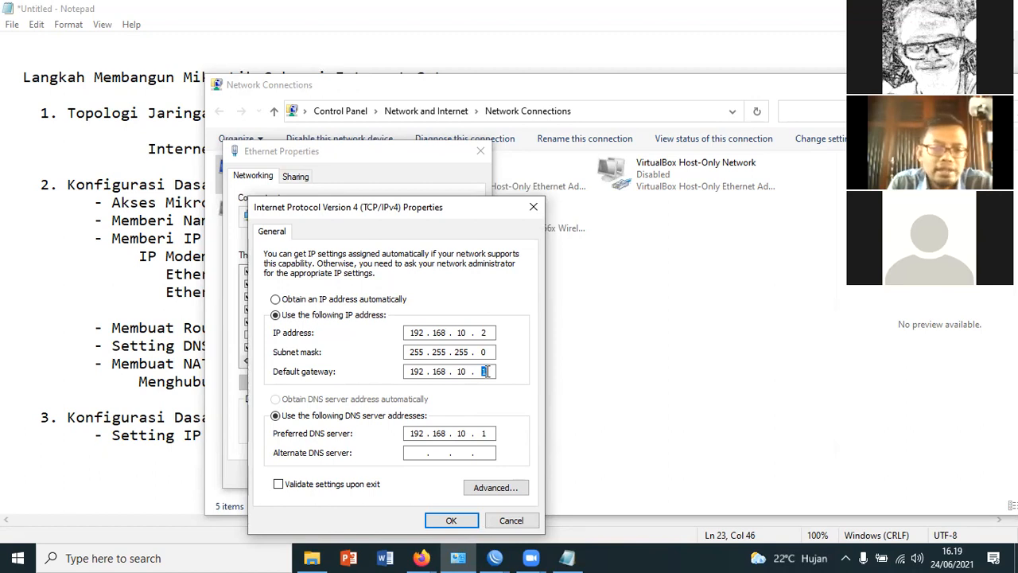
pyautogui.click(450, 520)
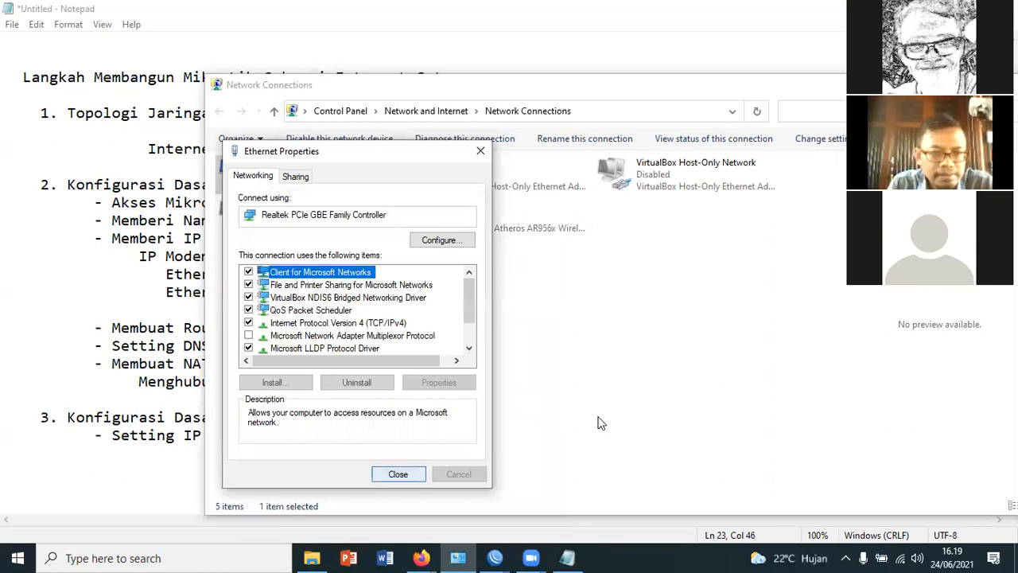
pyautogui.press('Return')
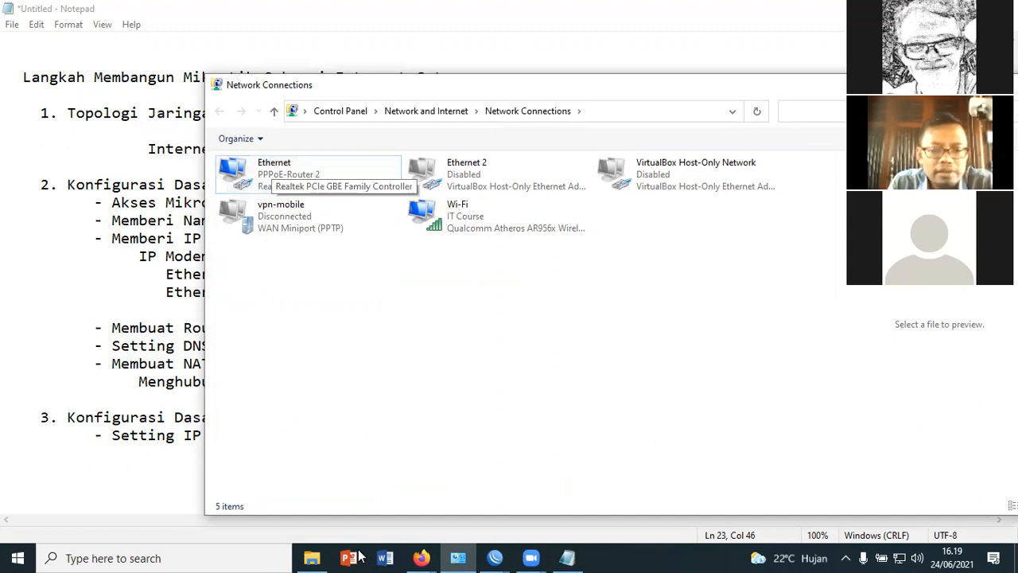
# Open Command Prompt and ping google.com to test the client's Internet connection
pyautogui.click(210, 557)
pyautogui.write('cm')
pyautogui.press('Escape')
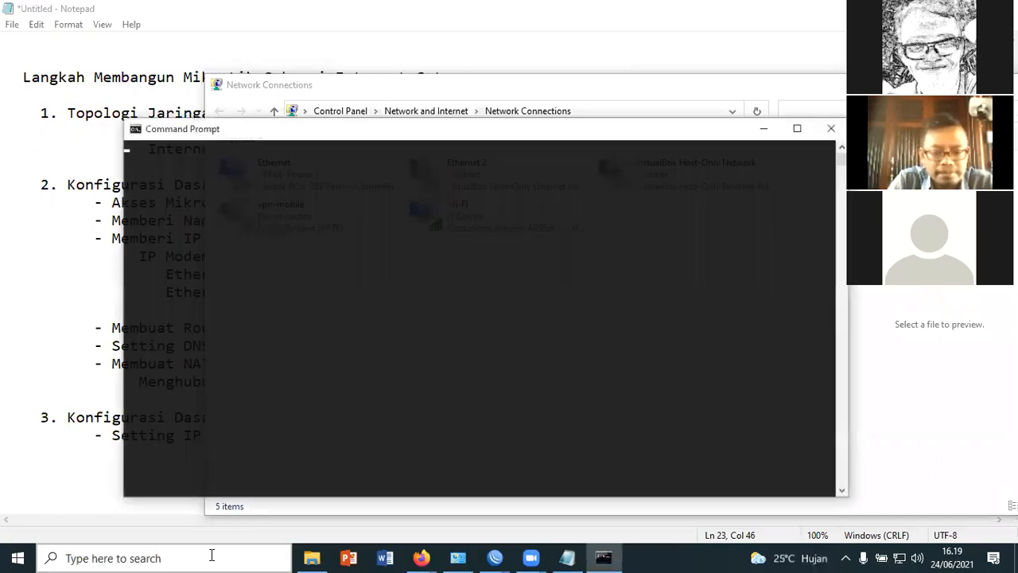
pyautogui.write('ping google.co')
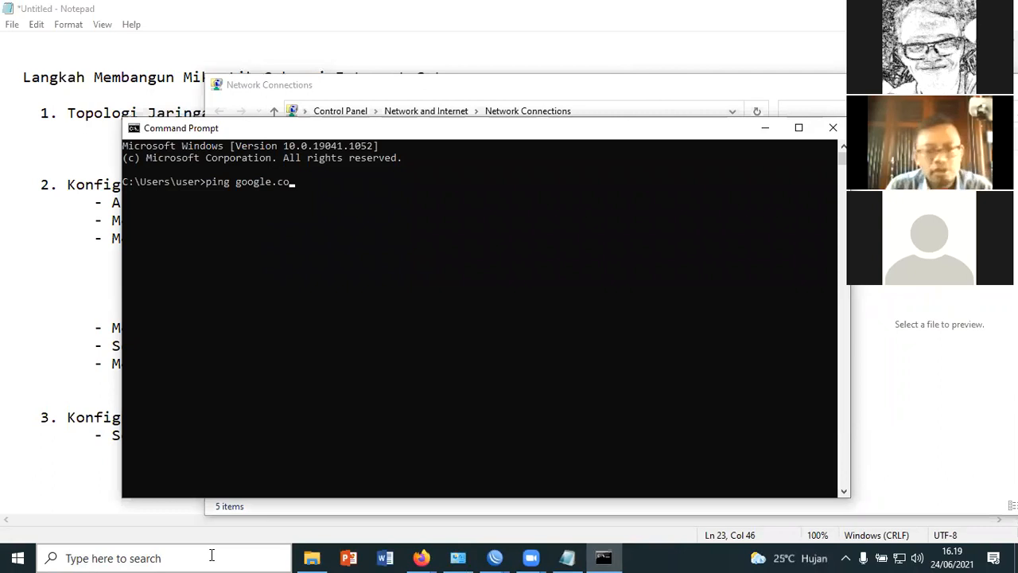
pyautogui.write('m')
pyautogui.press('Return')
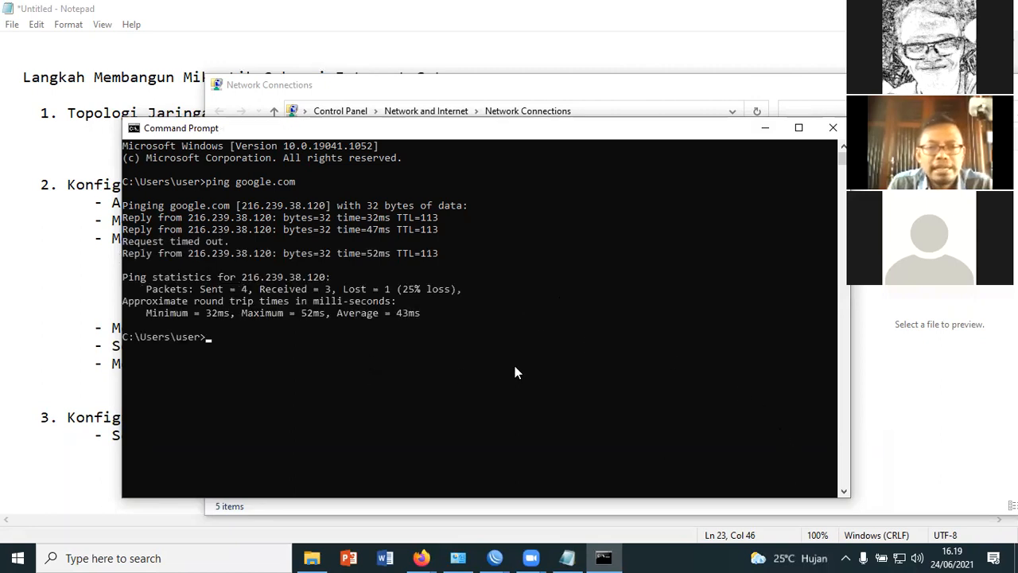
# Ping detik.com as a second connection test and close Command Prompt
pyautogui.write('ping detik')
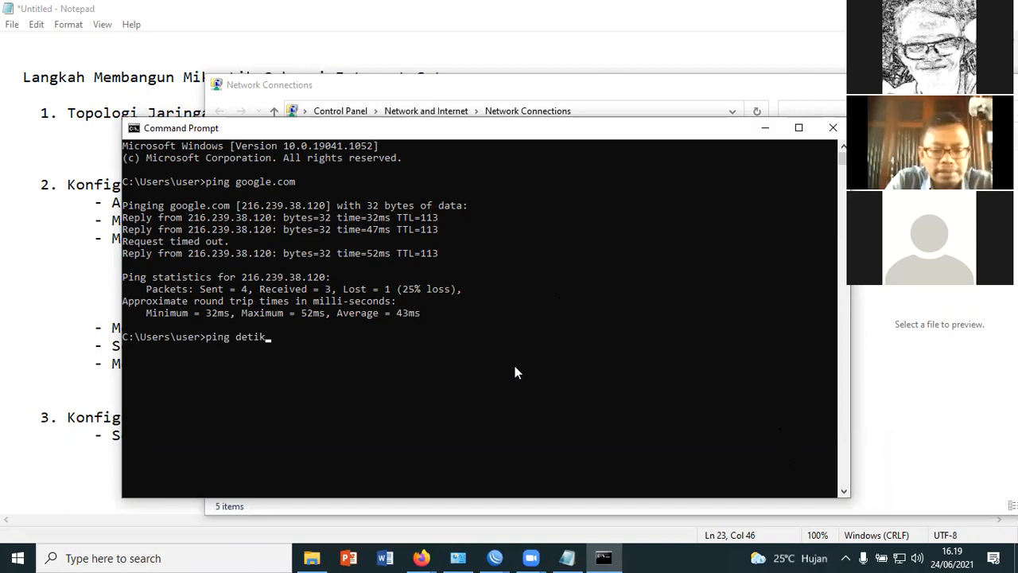
pyautogui.write('.com')
pyautogui.press('Return')
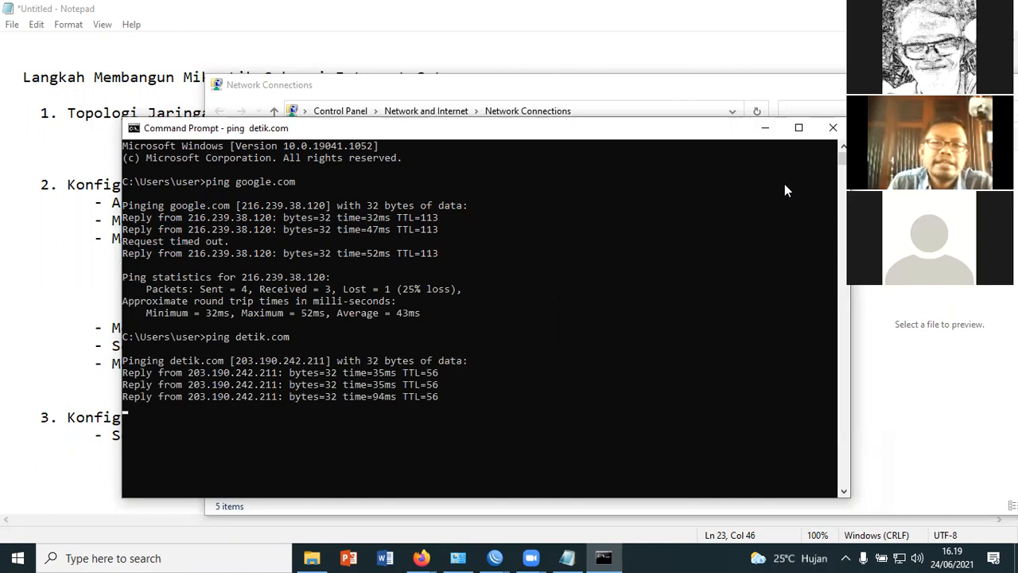
pyautogui.moveTo(811, 130); pyautogui.dragTo(784, 125)
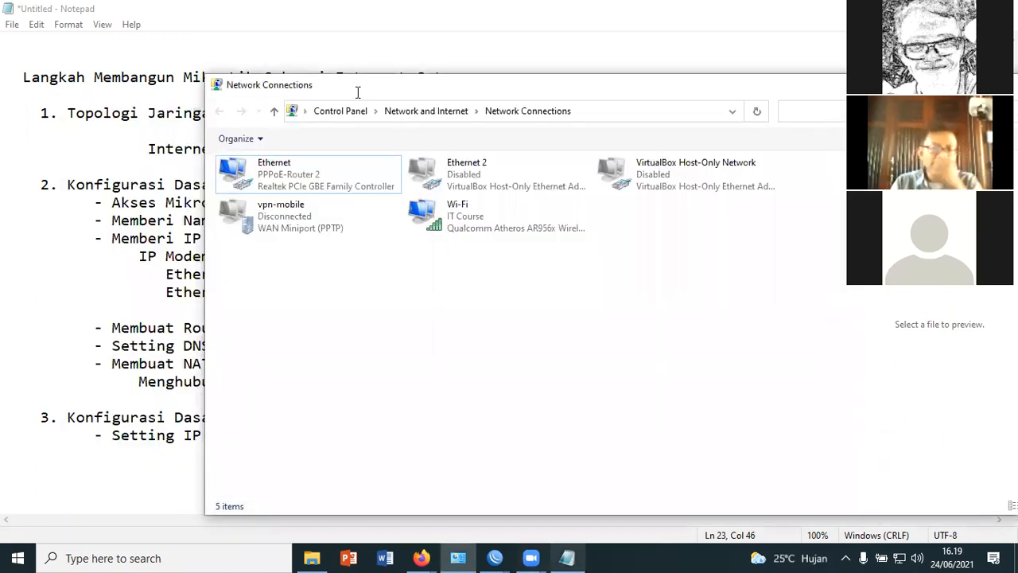
# Return to Notepad and append "----> IP Static" to the client's "Setting IP Address : 192.168.10.2" line
pyautogui.moveTo(335, 76); pyautogui.dragTo(480, 76)
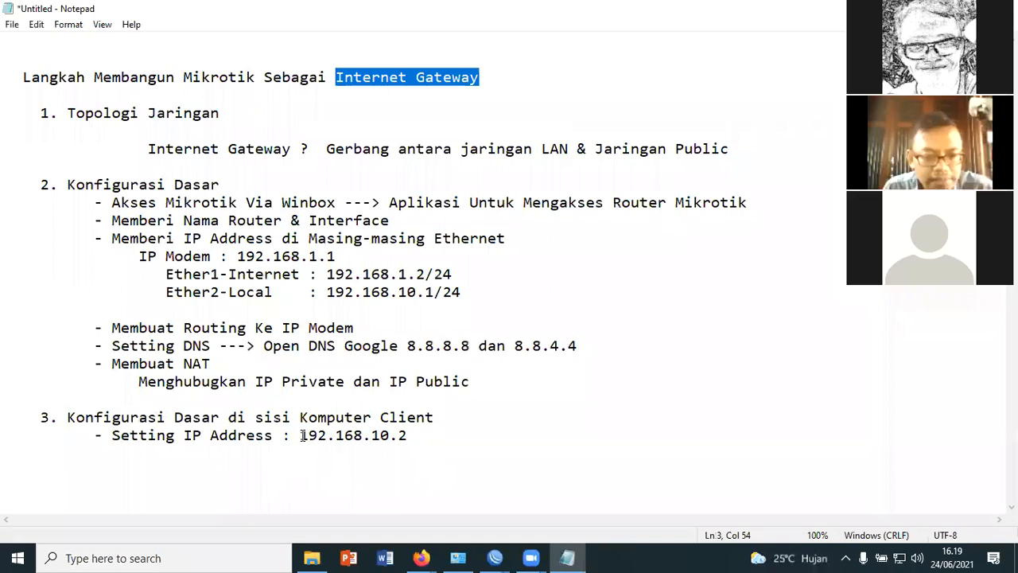
pyautogui.doubleClick(423, 433)
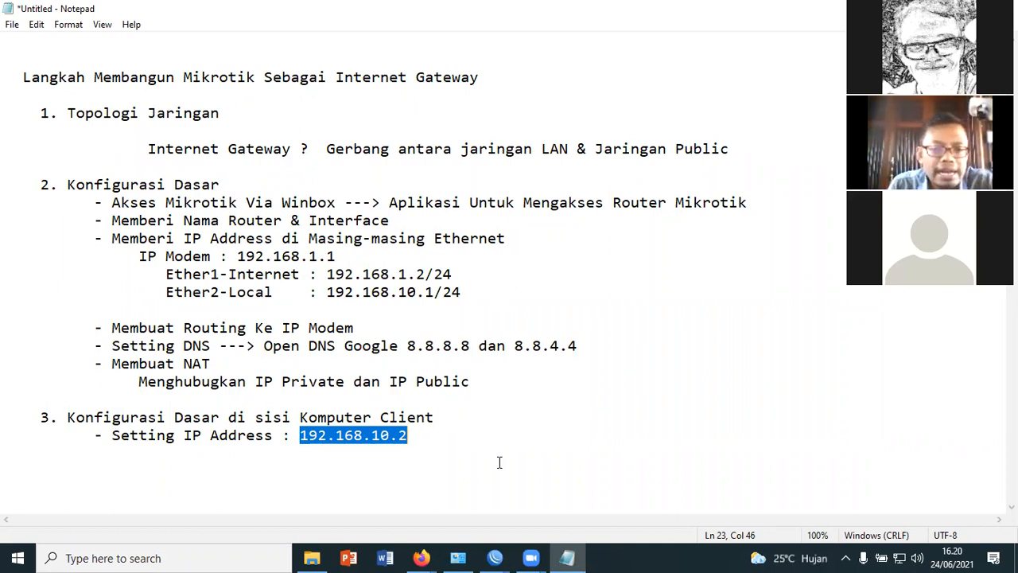
pyautogui.click(429, 434)
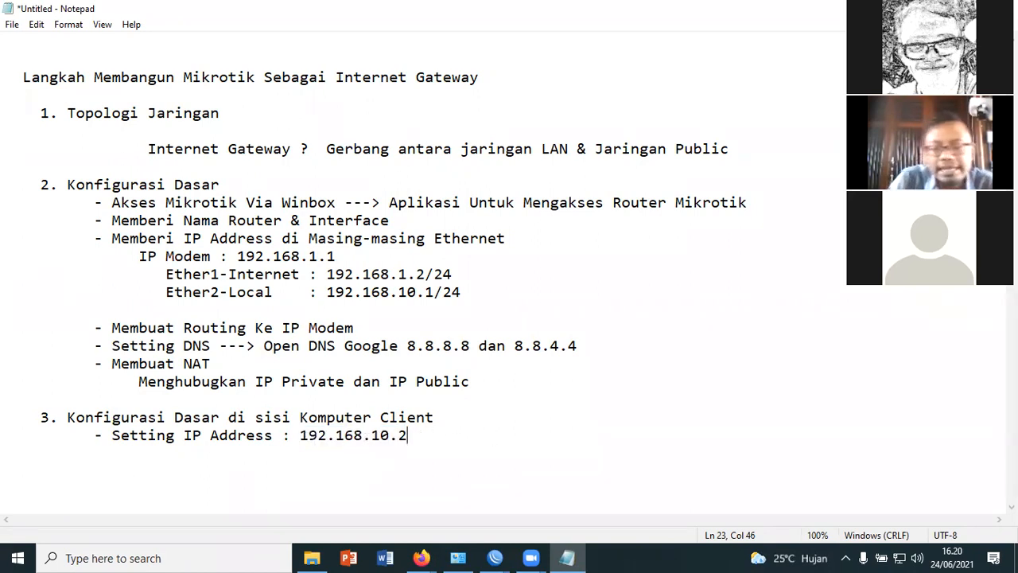
pyautogui.write('----> IP ')
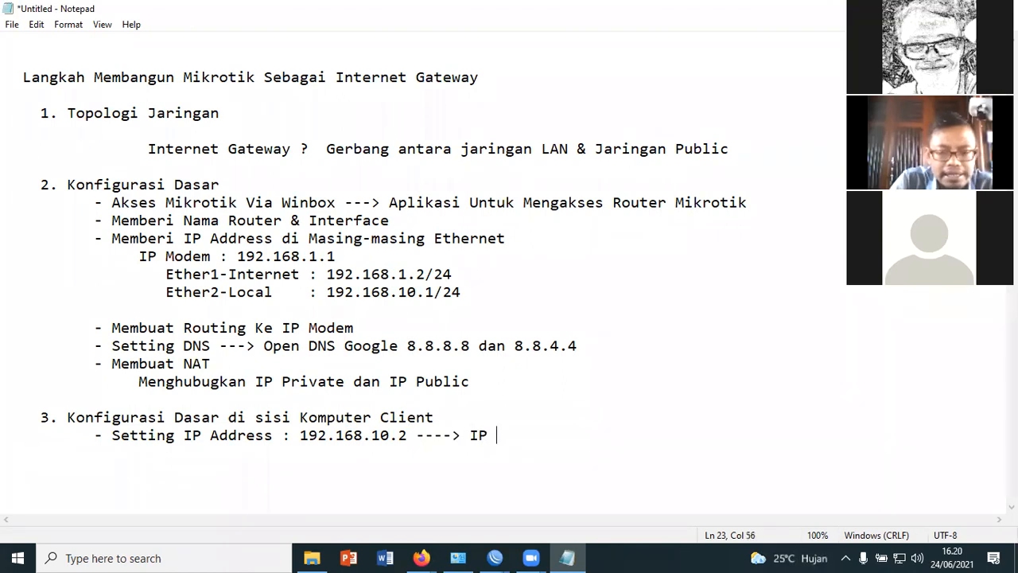
pyautogui.write('Static')
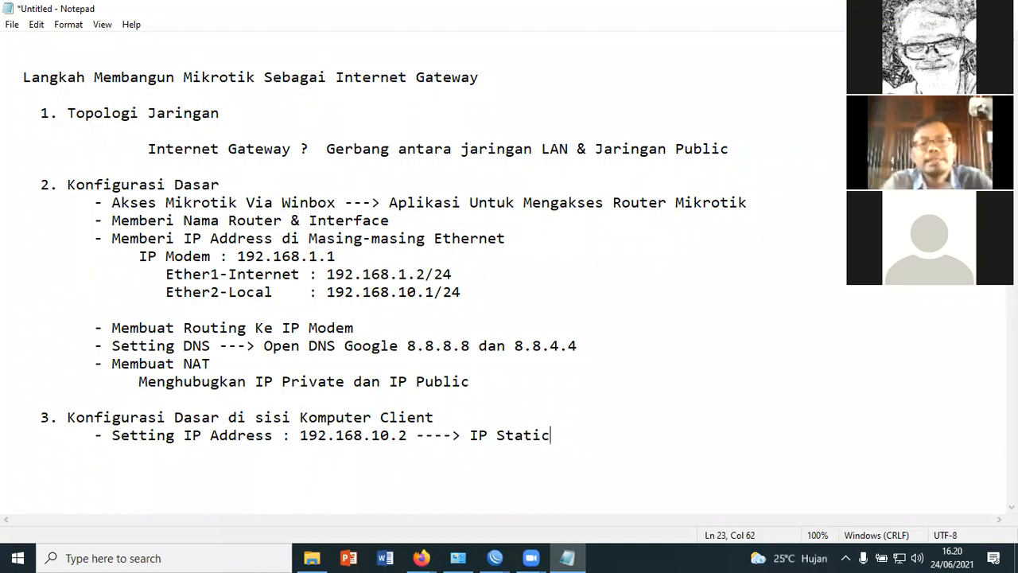
# Add the line "- Setting IP Dynamic / KOnfigurasi DHCP Server" below the static IP line in the client section
pyautogui.press('Return')
pyautogui.press('Return')
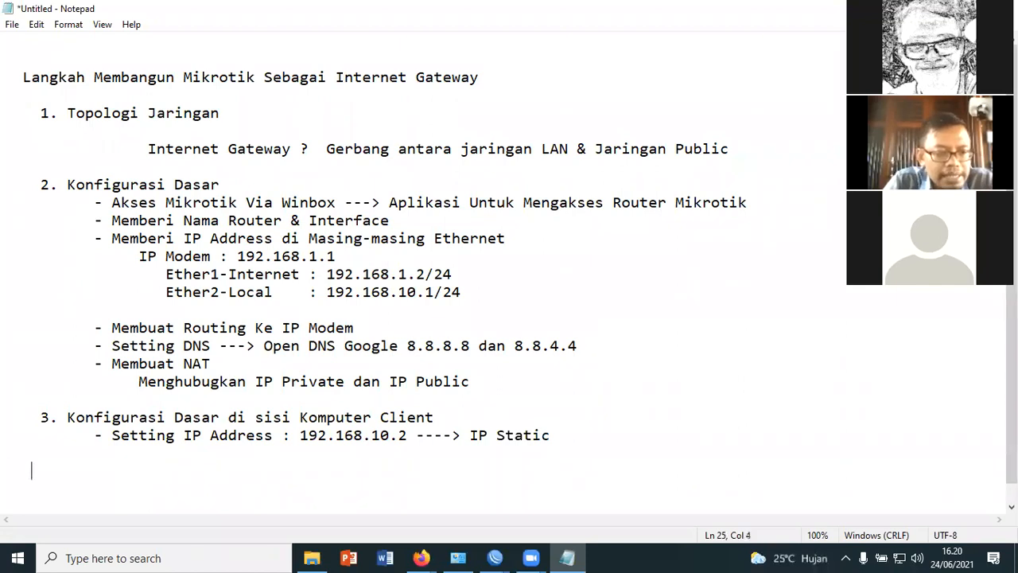
pyautogui.write('-')
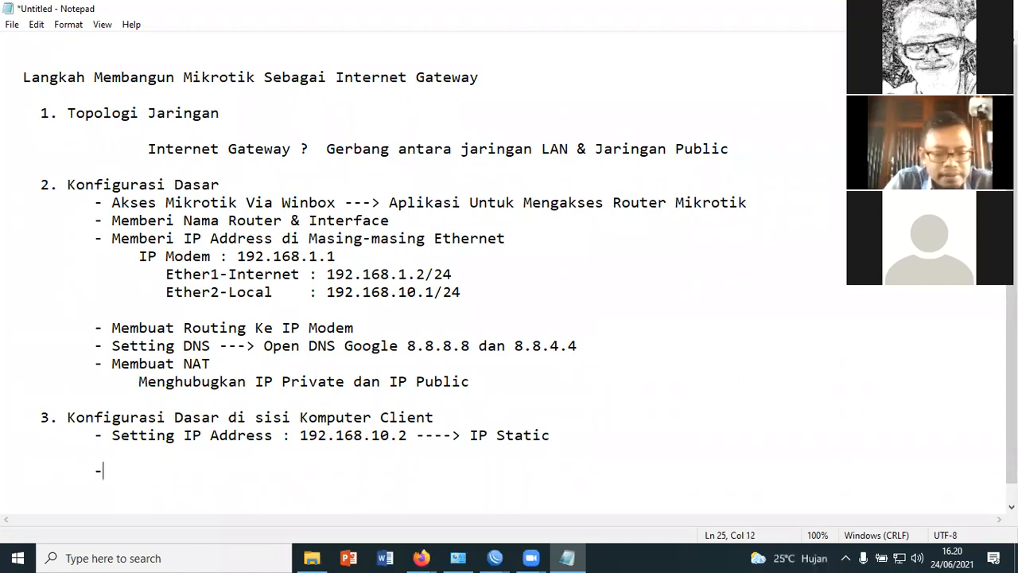
pyautogui.write(' Setting IP Dynamic')
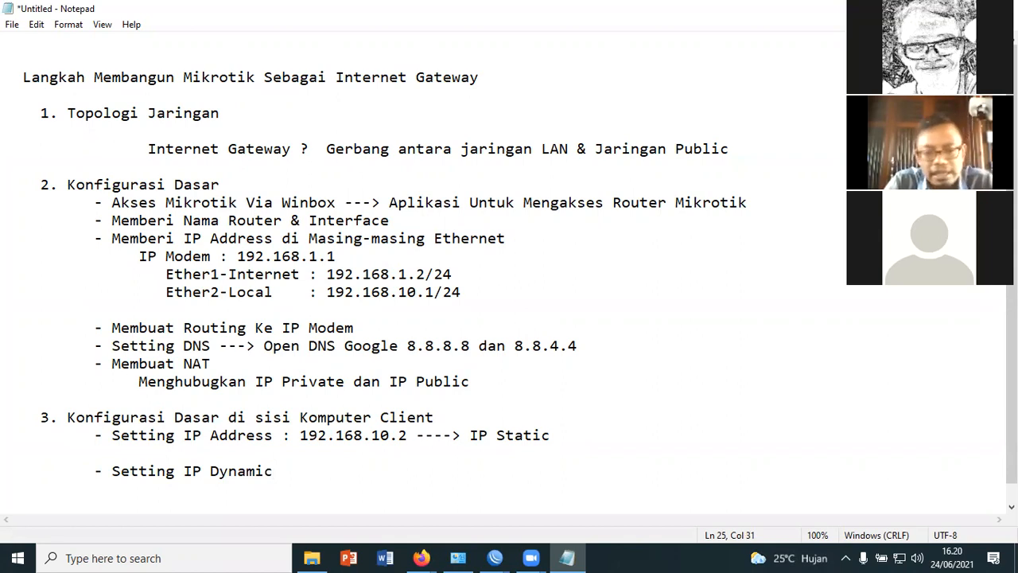
pyautogui.write(' /')
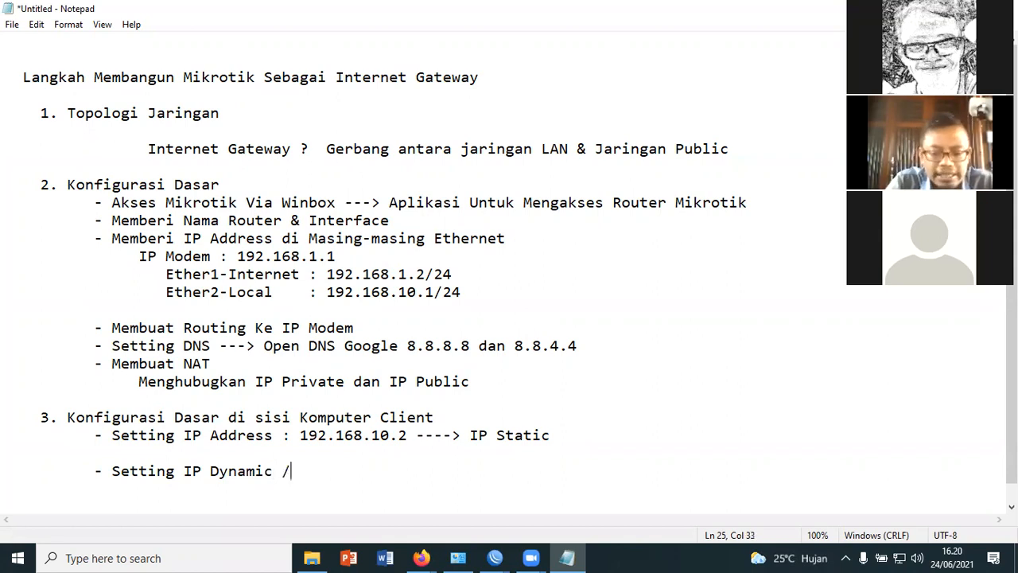
pyautogui.write(' KOnfigur')
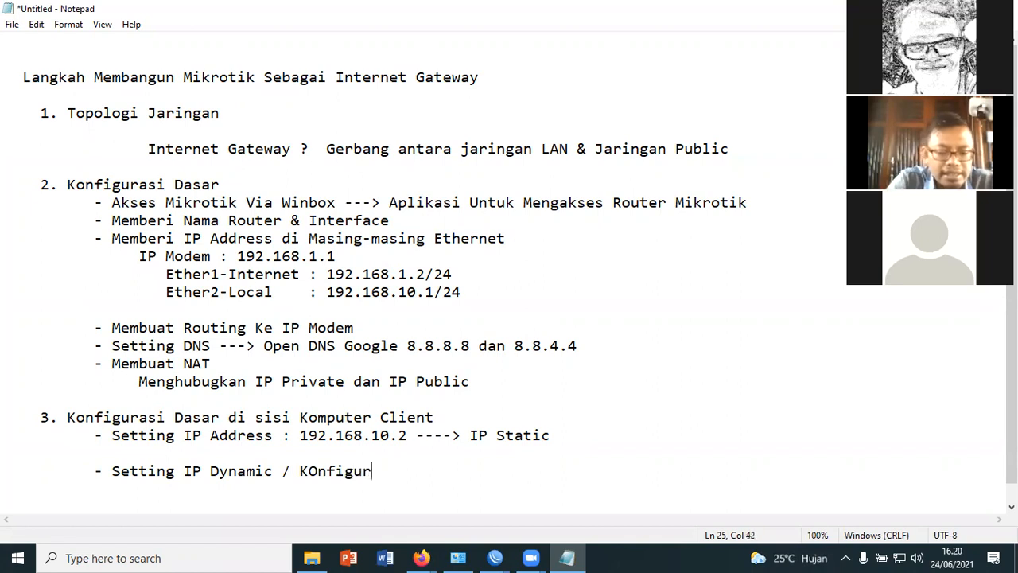
pyautogui.write('asi DH')
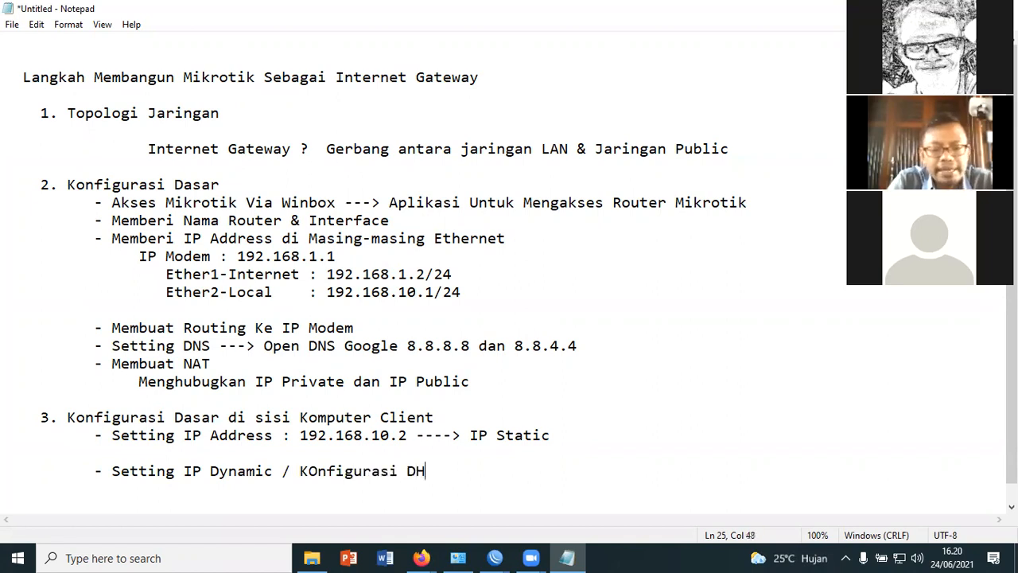
pyautogui.write('CP Server')
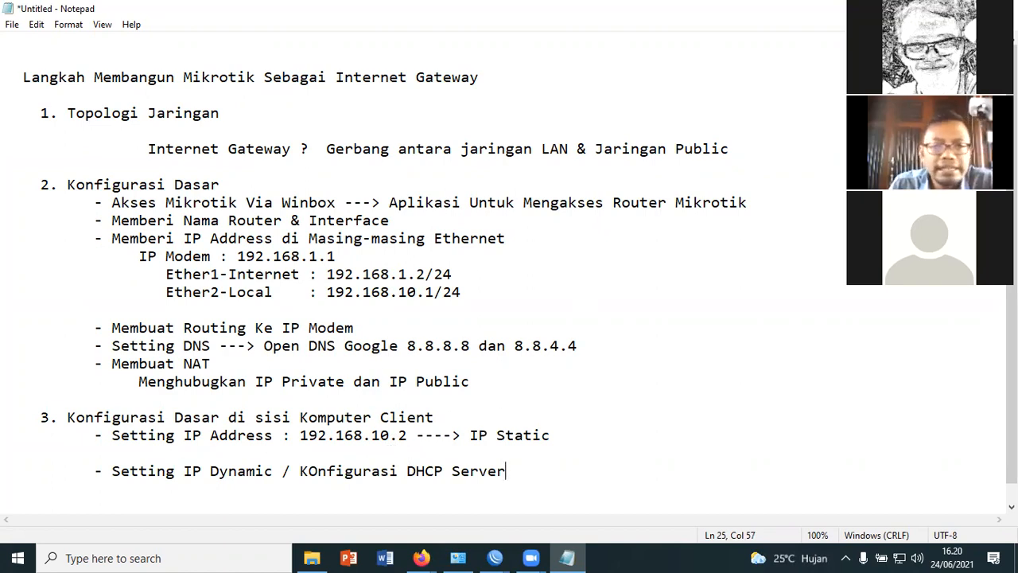
# Switch to WinBox, open the DHCP Server window and move it clear of the webcam images
pyautogui.hotkey('alt', 'Tab')
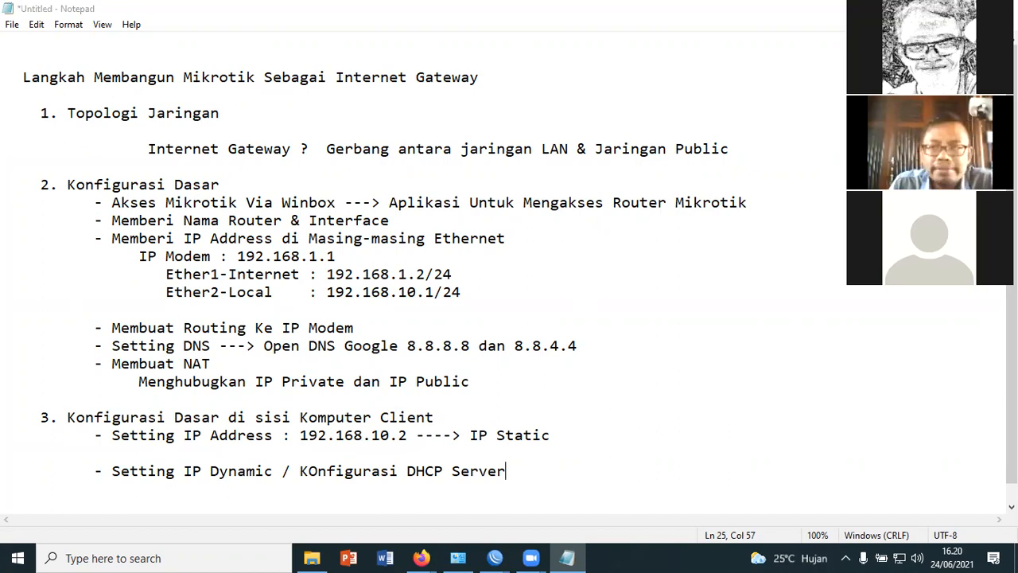
pyautogui.hotkey('alt', 'Tab')
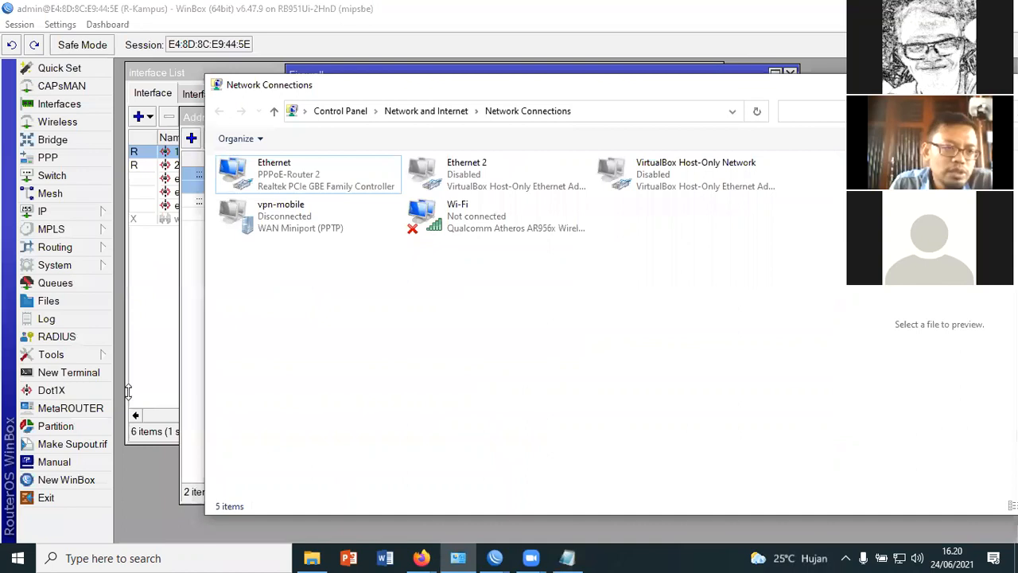
pyautogui.hotkey('alt', 'Tab')
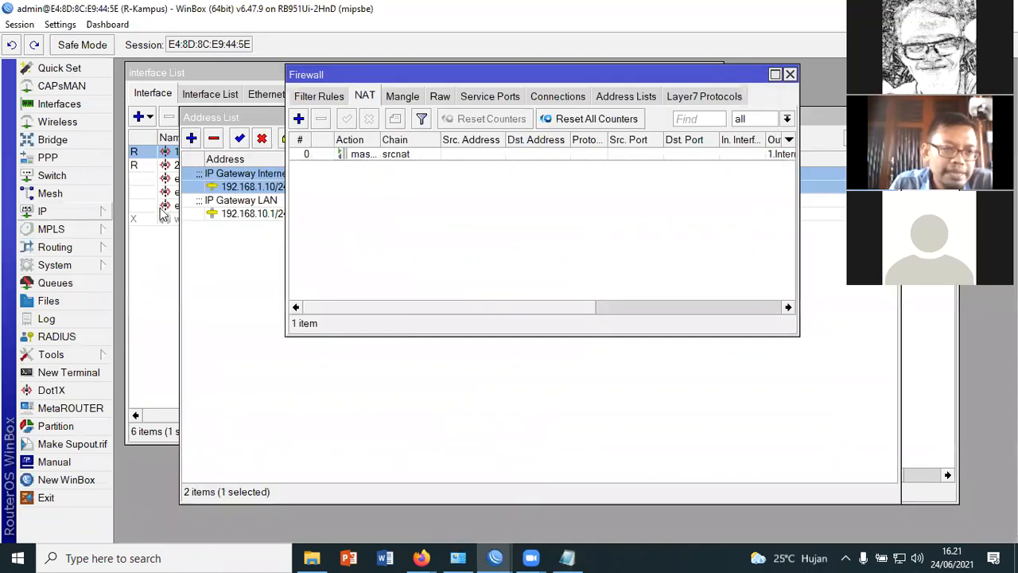
pyautogui.click(79, 211)
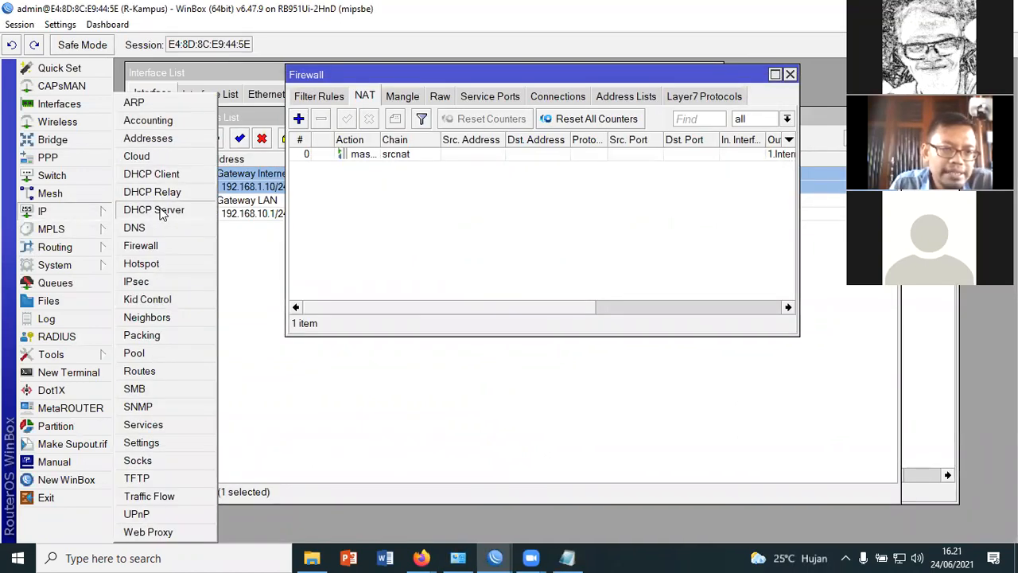
pyautogui.moveTo(358, 111); pyautogui.dragTo(473, 90)
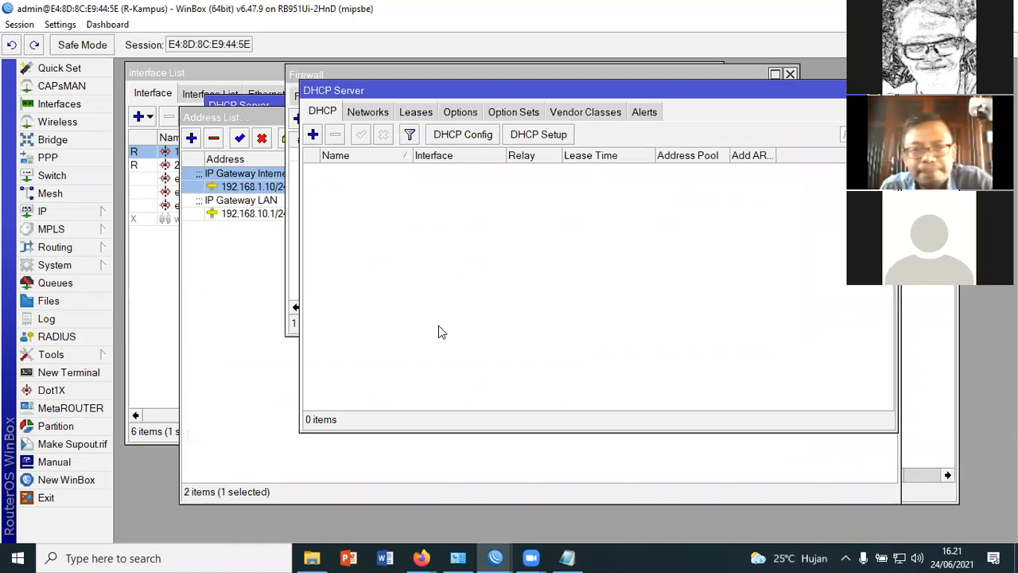
pyautogui.moveTo(534, 90); pyautogui.dragTo(445, 171)
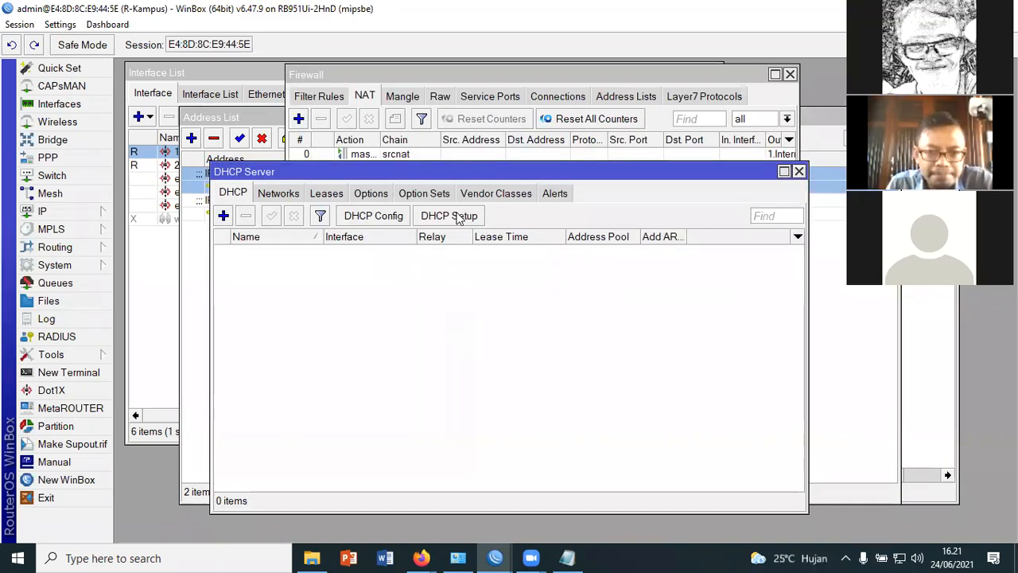
# Start DHCP Setup on interface 2.Local, accepting the 192.168.10.0/24 address space and the proposed gateway
pyautogui.click(458, 216)
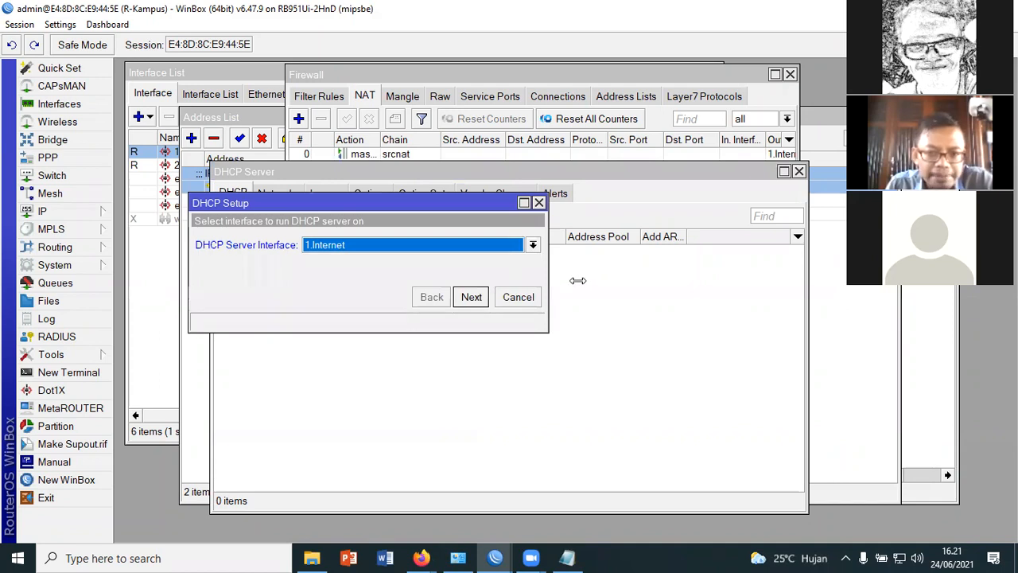
pyautogui.click(533, 245)
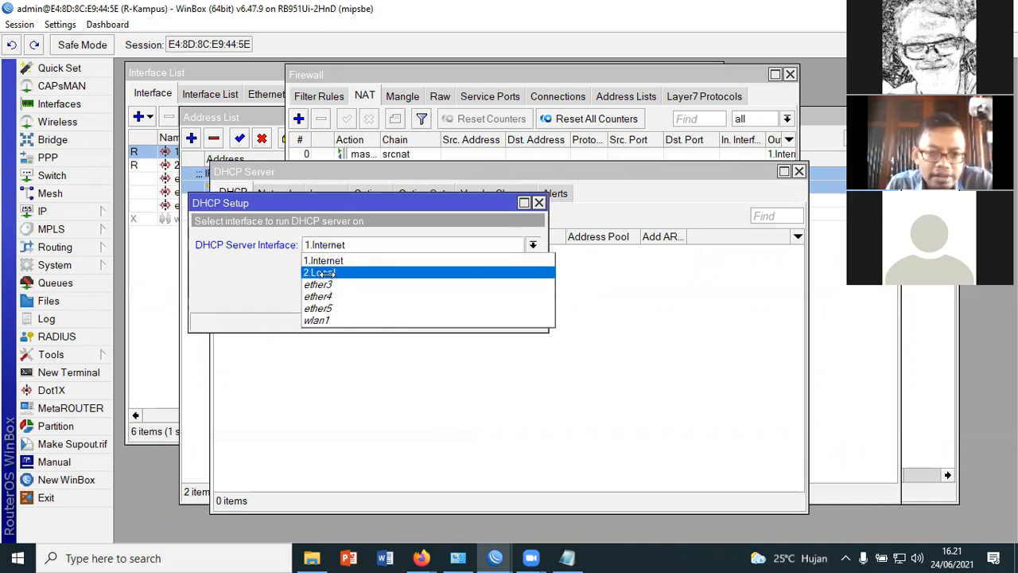
pyautogui.click(322, 273)
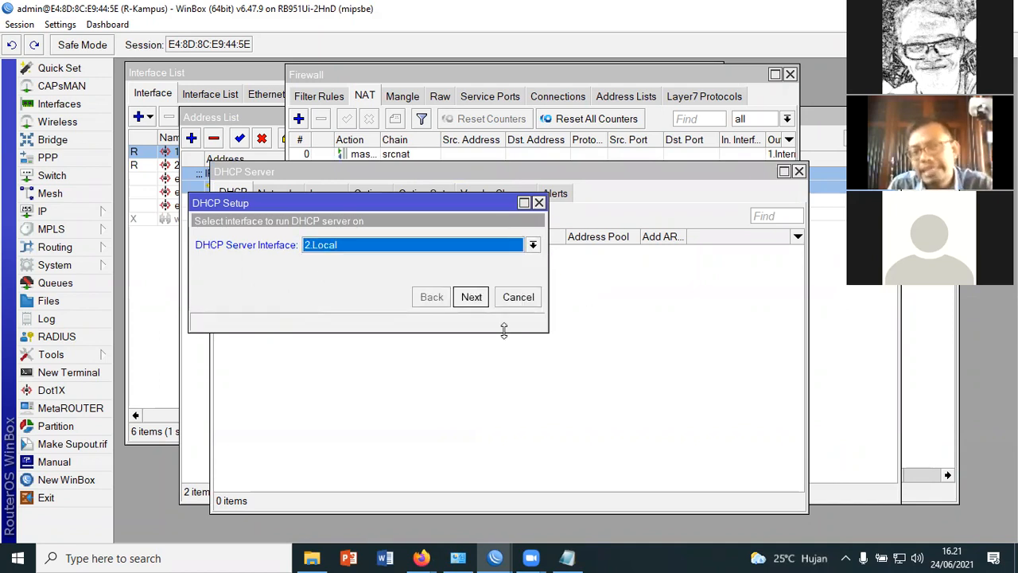
pyautogui.click(480, 299)
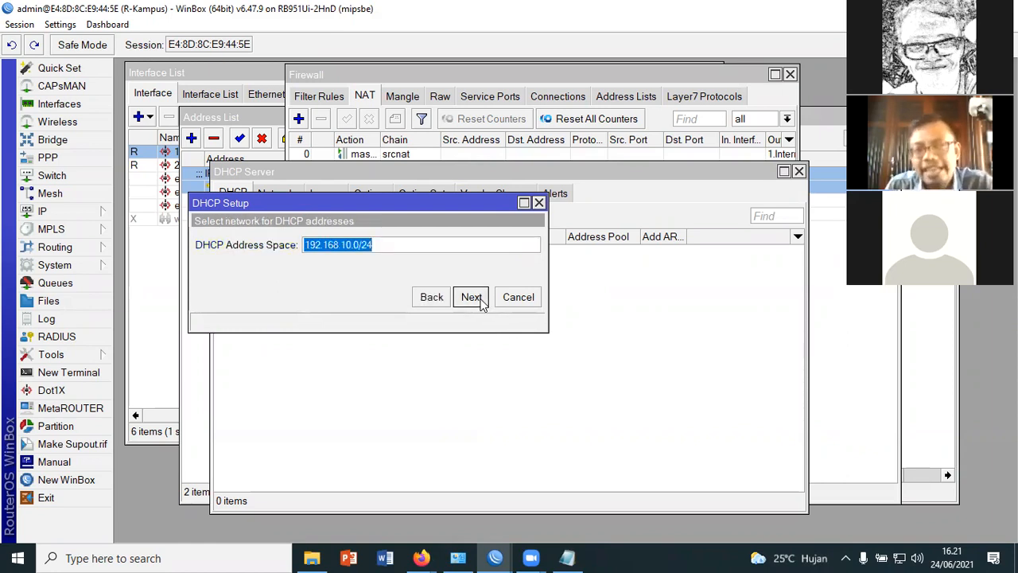
pyautogui.click(480, 300)
pyautogui.click(480, 300)
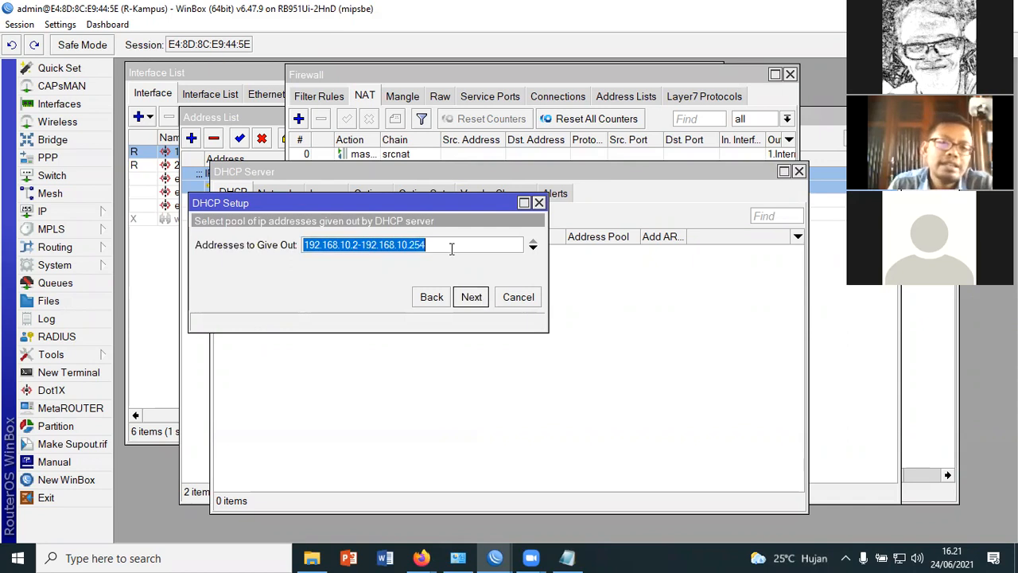
# Accept the pool 192.168.10.2-192.168.10.254, the proposed DNS server and the 00:10:00 lease time, finishing the DHCP setup
pyautogui.click(326, 272)
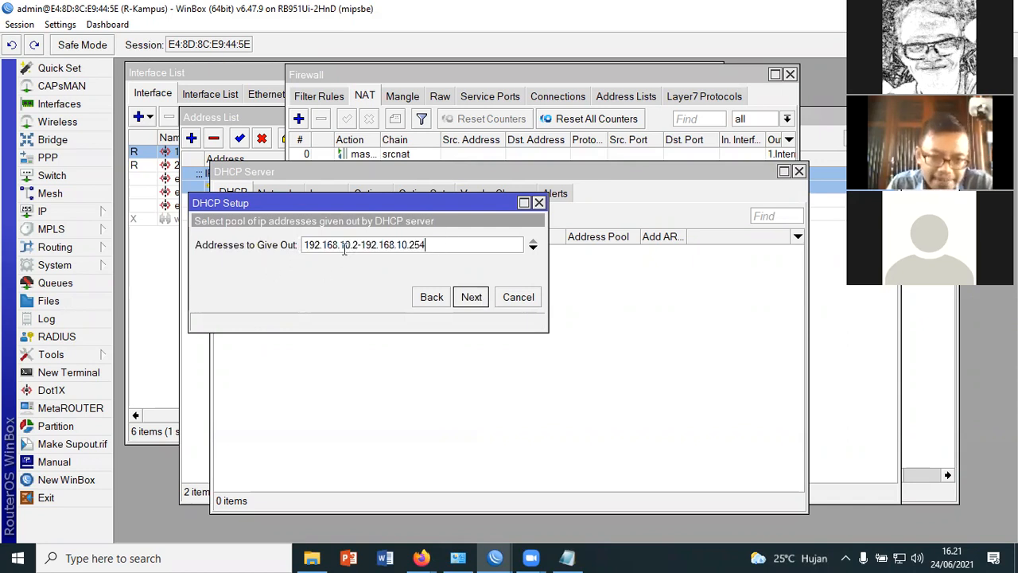
pyautogui.moveTo(359, 245); pyautogui.dragTo(442, 246)
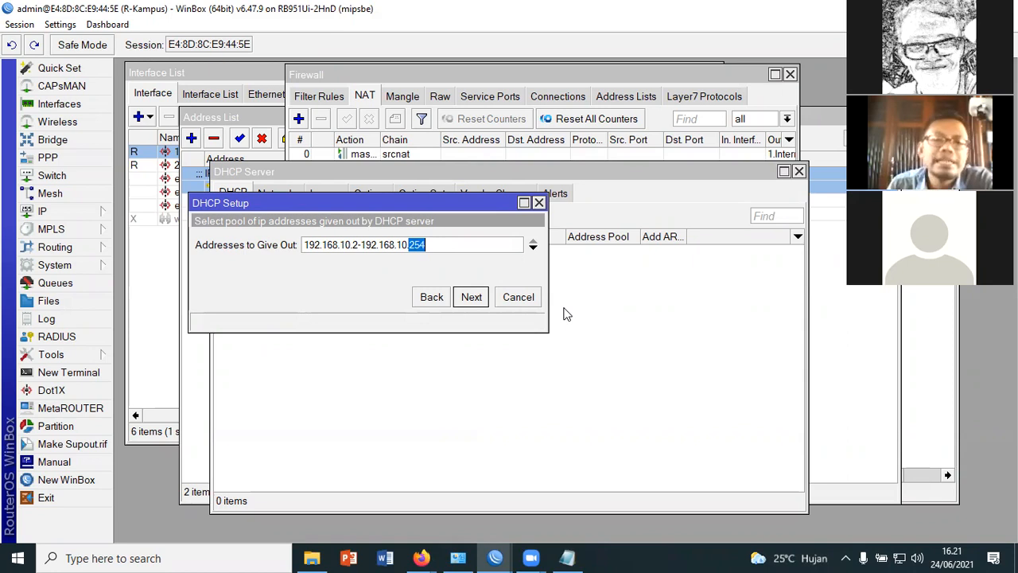
pyautogui.click(475, 246)
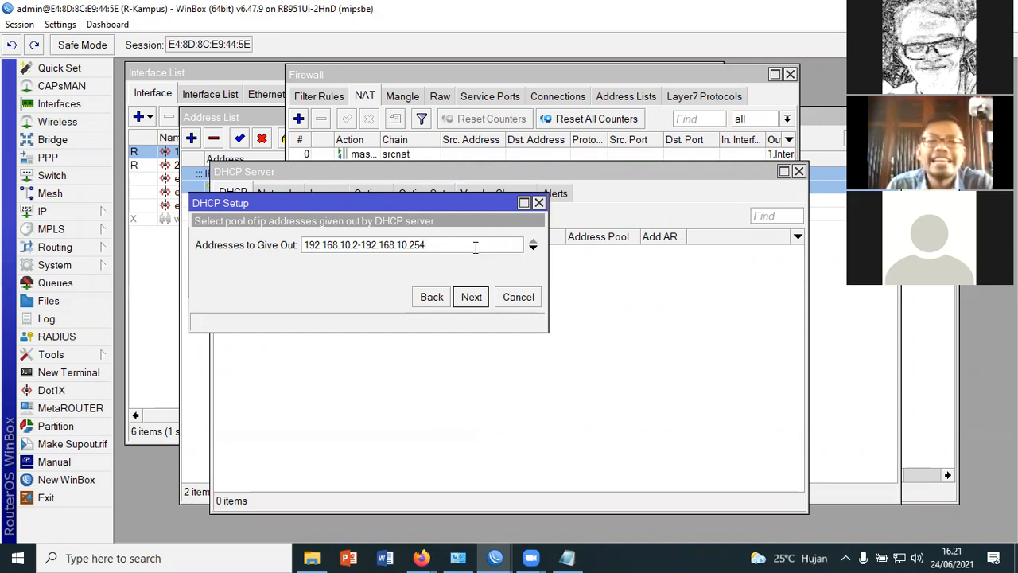
pyautogui.click(486, 296)
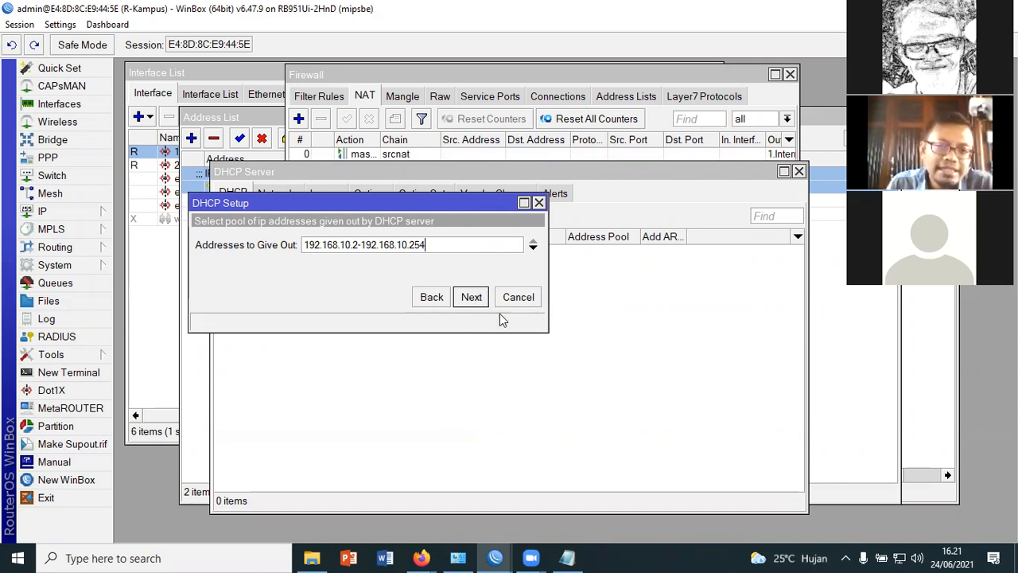
pyautogui.click(478, 298)
pyautogui.click(477, 298)
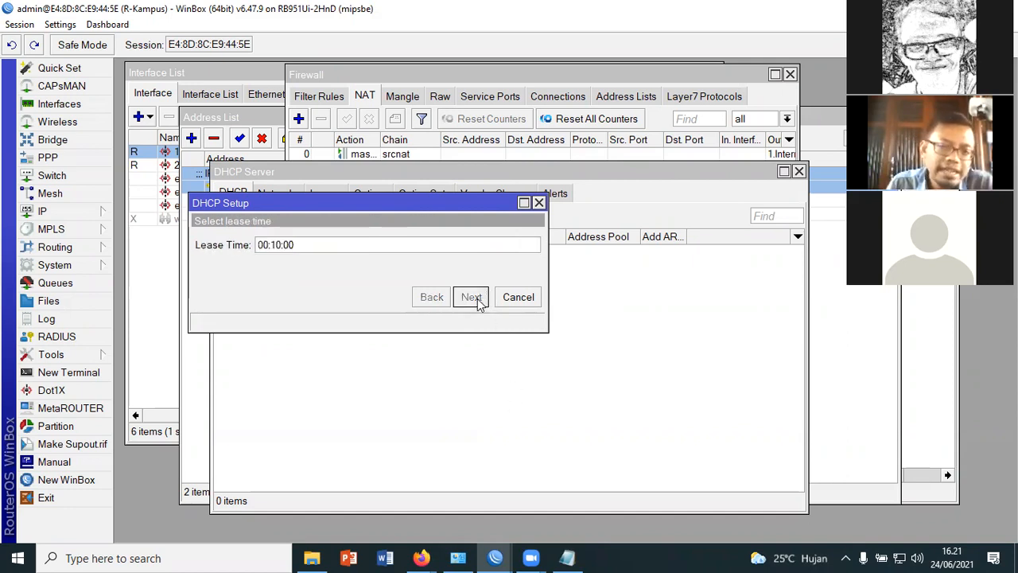
pyautogui.click(580, 297)
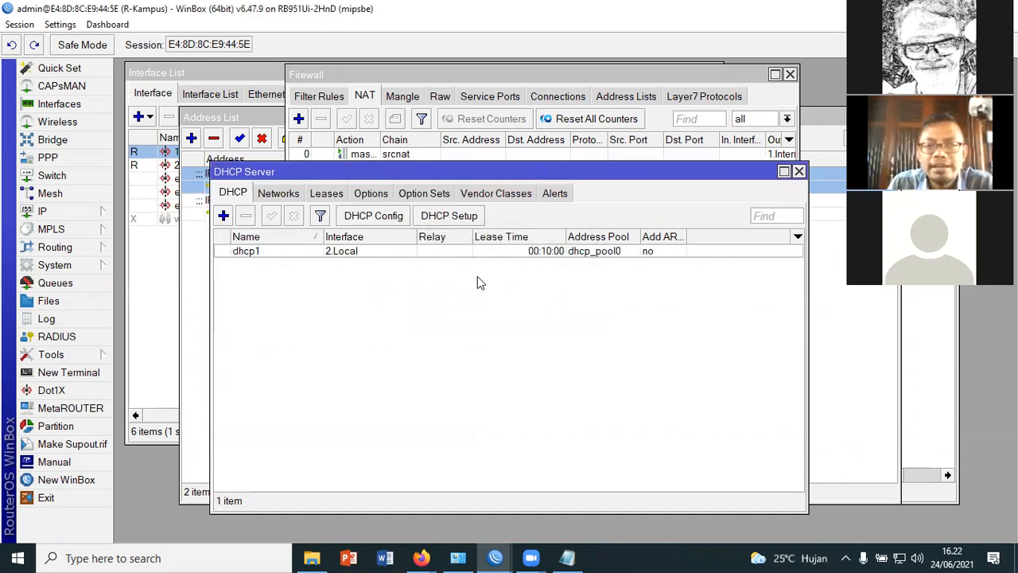
pyautogui.click(570, 251)
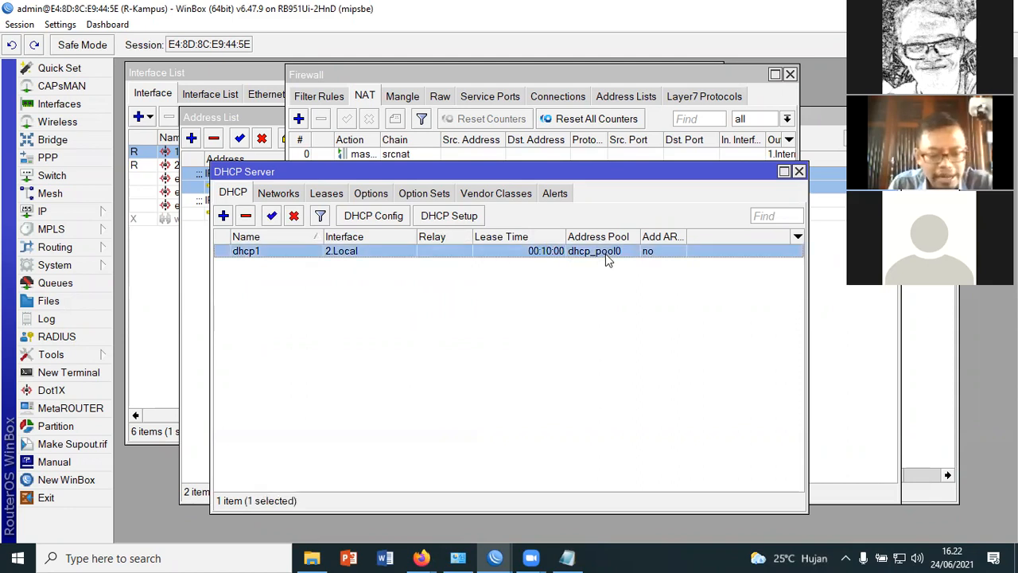
# Switch to Network Connections and set the Ethernet adapter's IPv4 properties to obtain the IP address and DNS server automatically
pyautogui.press('super+r')
pyautogui.click(127, 511)
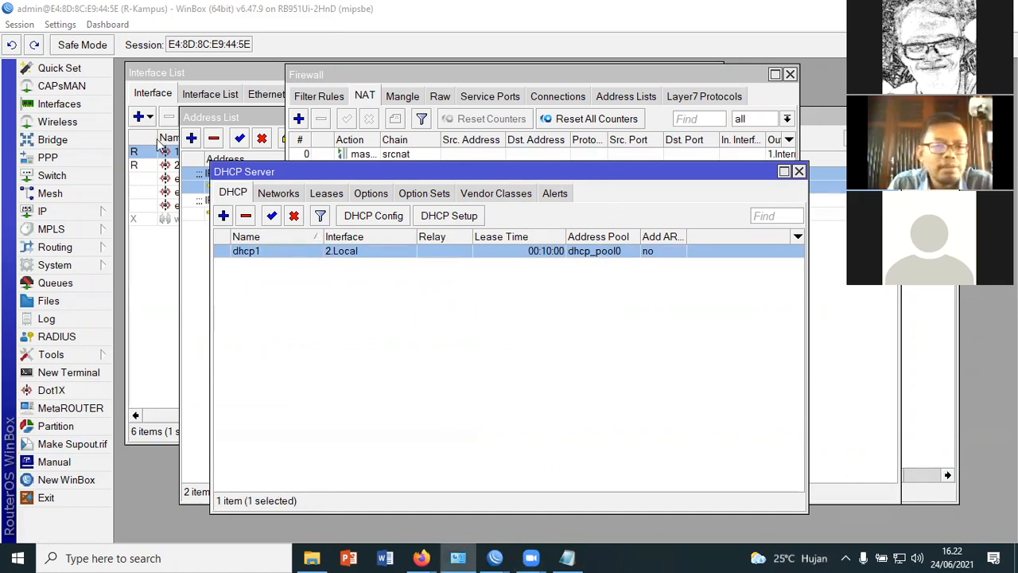
pyautogui.rightClick(170, 169)
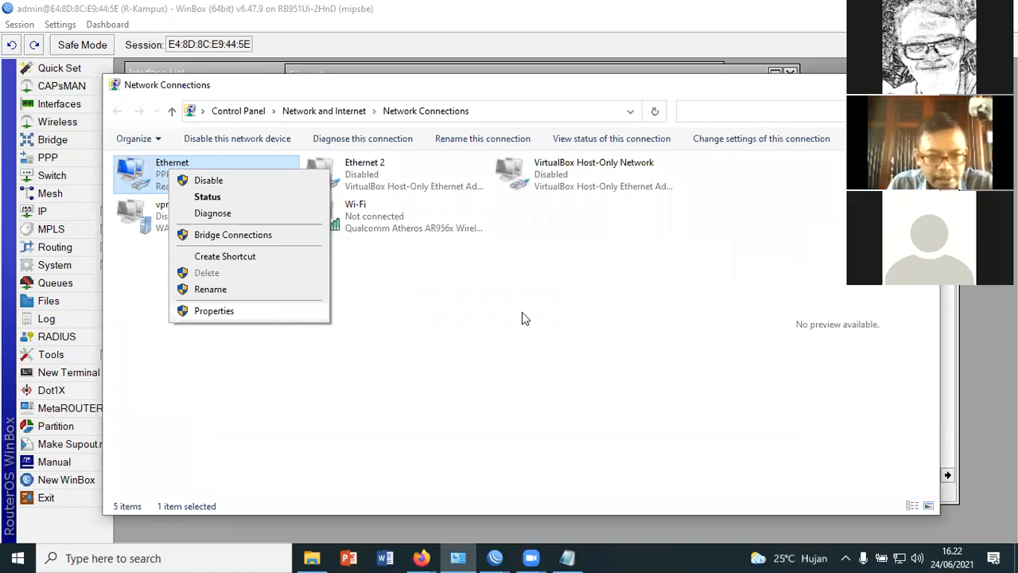
pyautogui.press('Return')
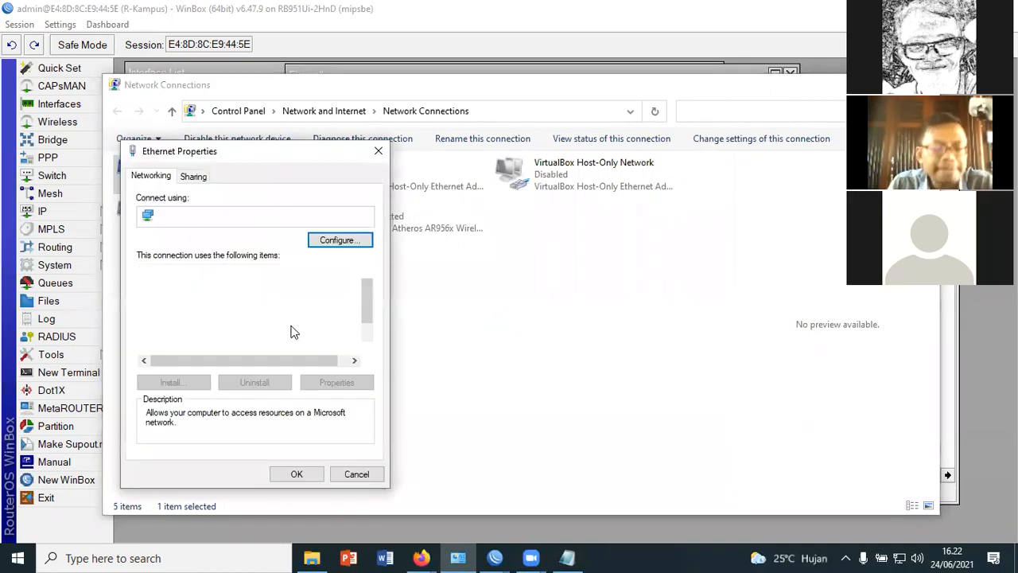
pyautogui.doubleClick(243, 321)
pyautogui.click(266, 301)
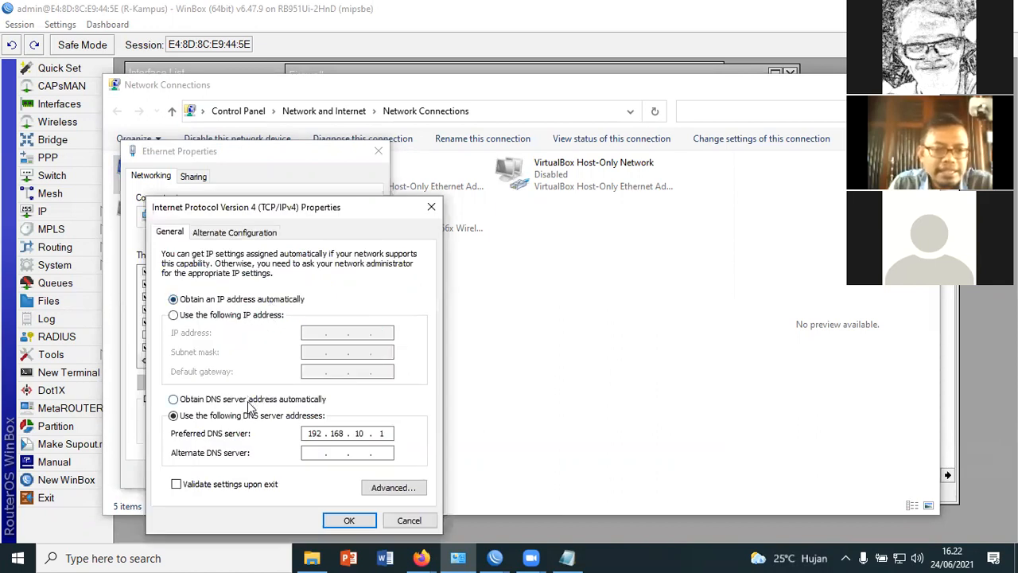
pyautogui.click(248, 401)
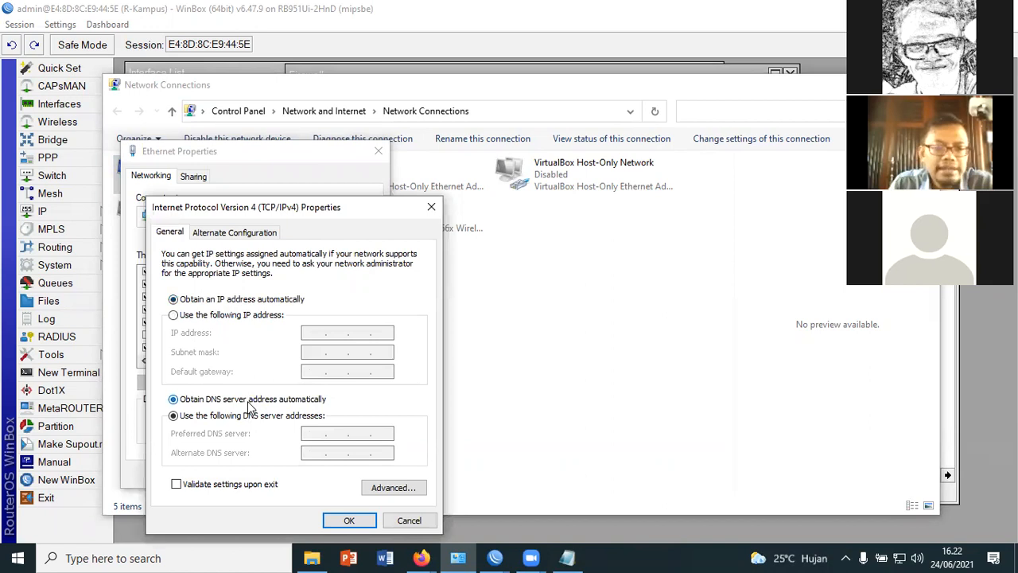
pyautogui.click(349, 520)
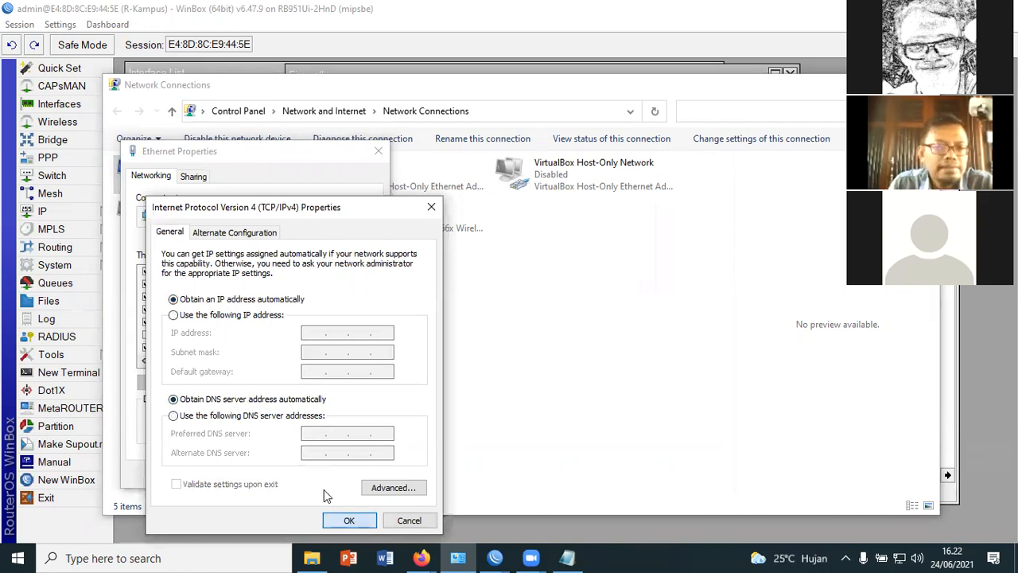
pyautogui.press('Return')
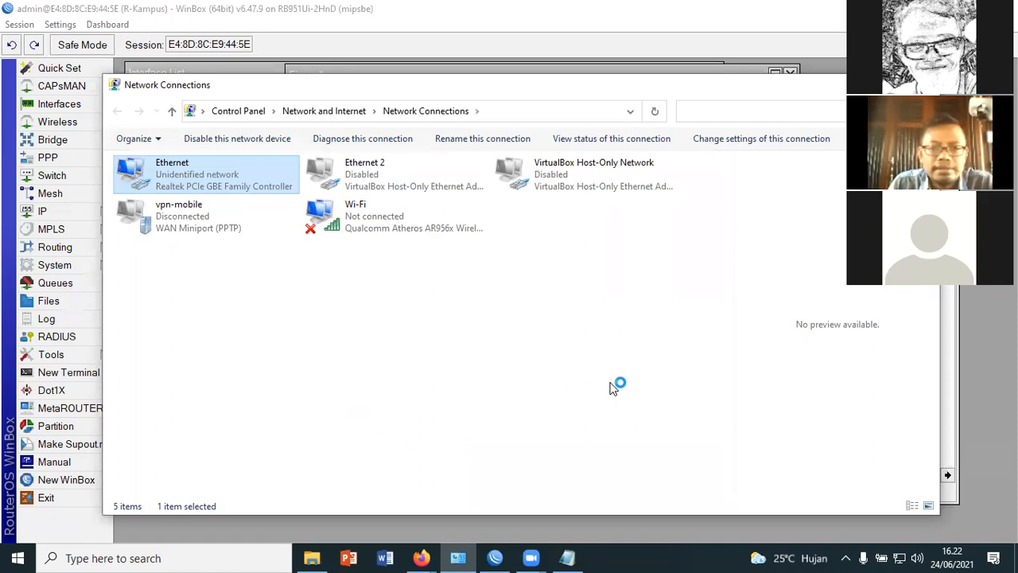
# Open the Ethernet adapter's connection details to check the IPv4 address assigned by the DHCP server
pyautogui.rightClick(578, 346)
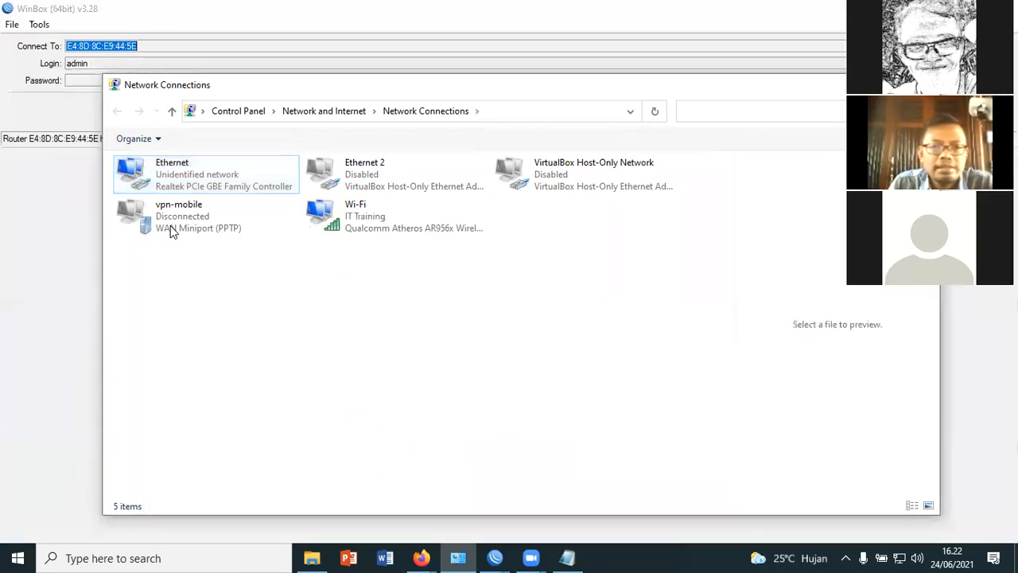
pyautogui.rightClick(176, 165)
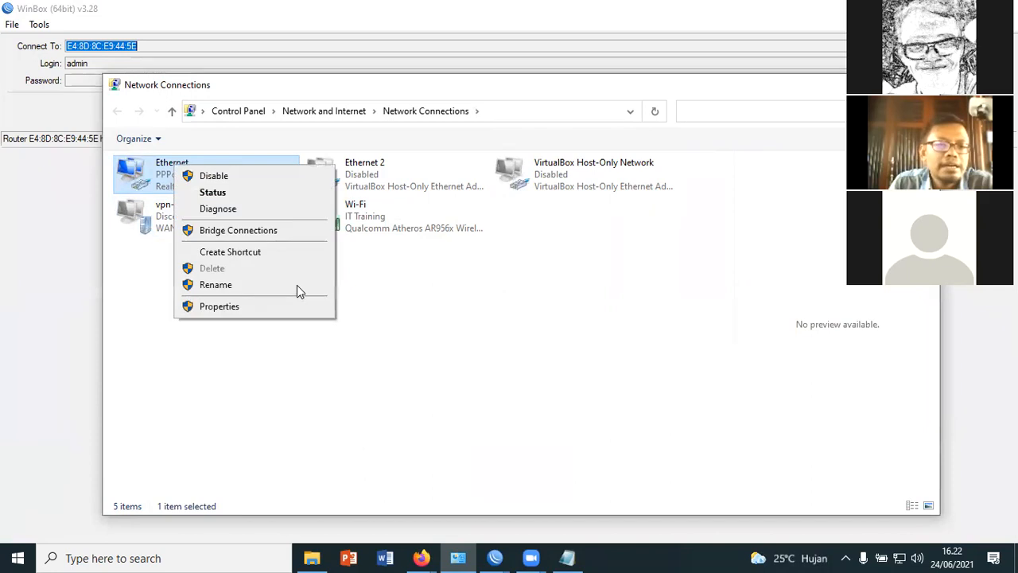
pyautogui.click(450, 395)
pyautogui.click(170, 181)
pyautogui.rightClick(169, 178)
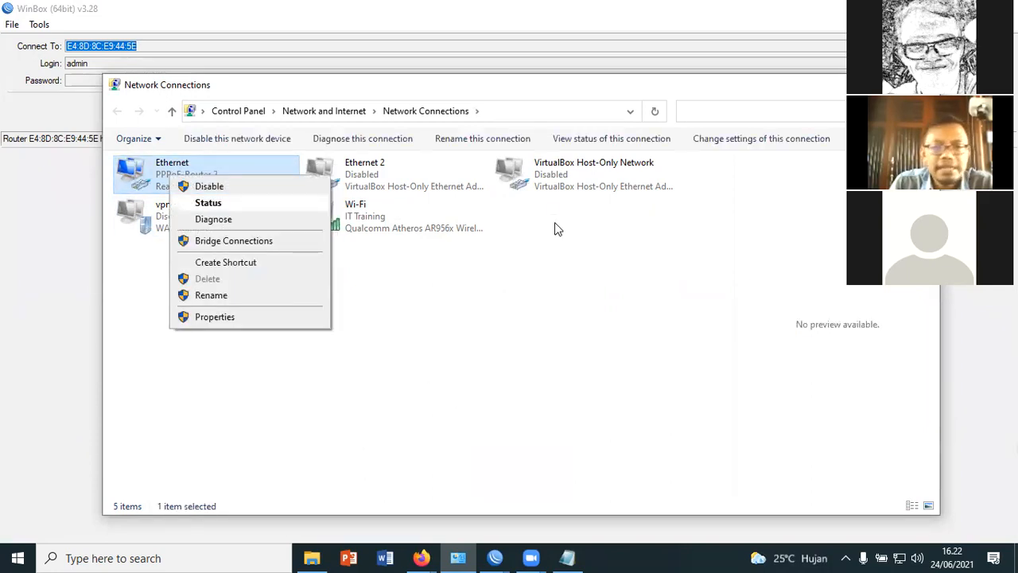
pyautogui.click(435, 279)
pyautogui.click(432, 273)
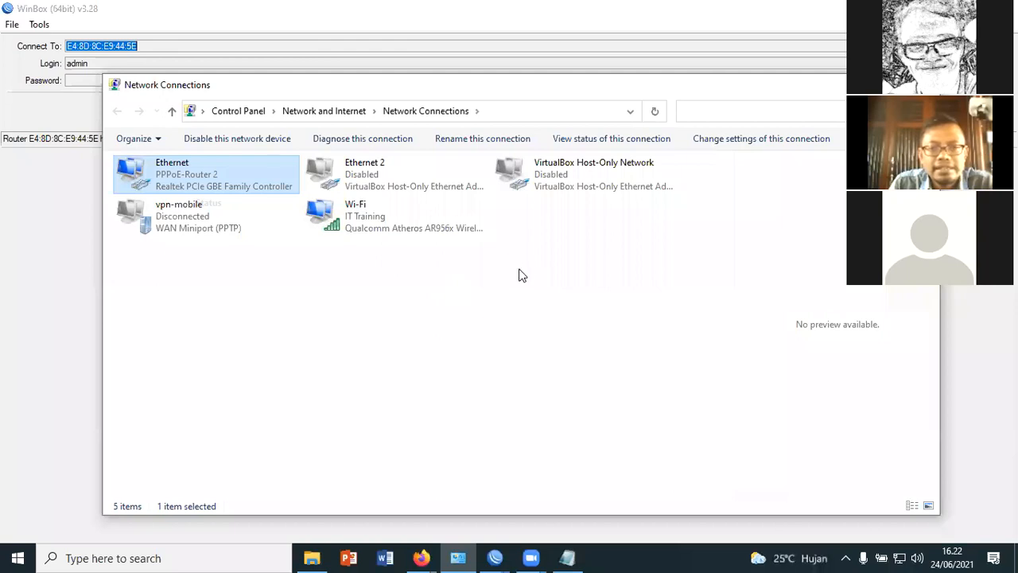
pyautogui.click(530, 259)
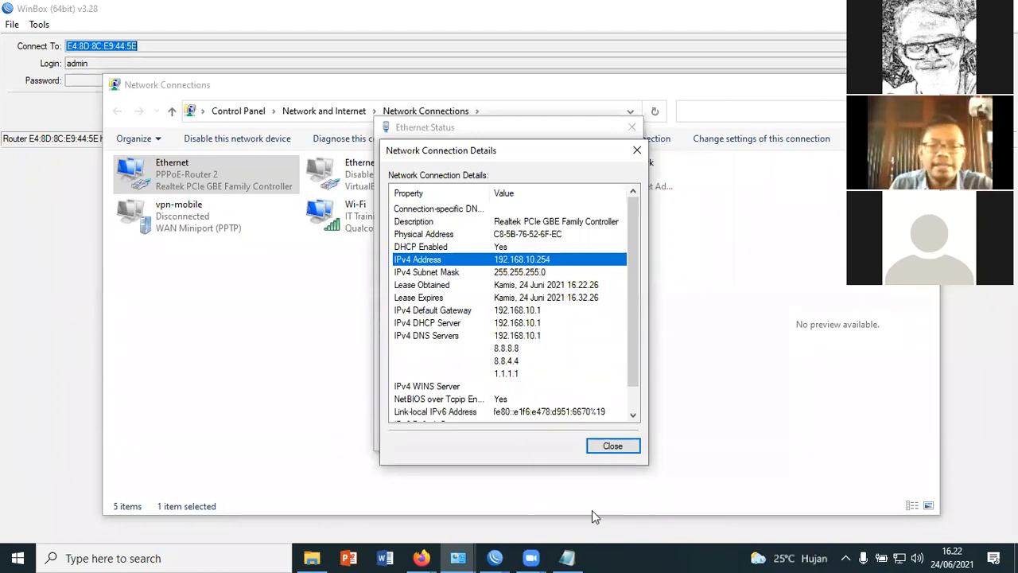
# Switch to Notepad and add the example addresses 192.168.10.254 and, beneath it, 192.168.10.253 after the DHCP Server configuration item
pyautogui.click(567, 555)
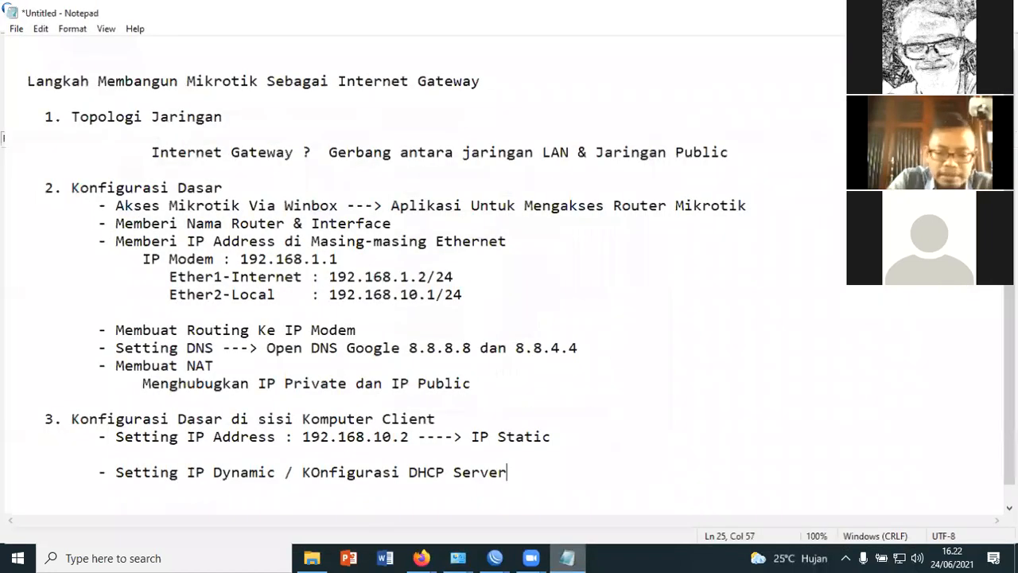
pyautogui.write('192.168.10.254')
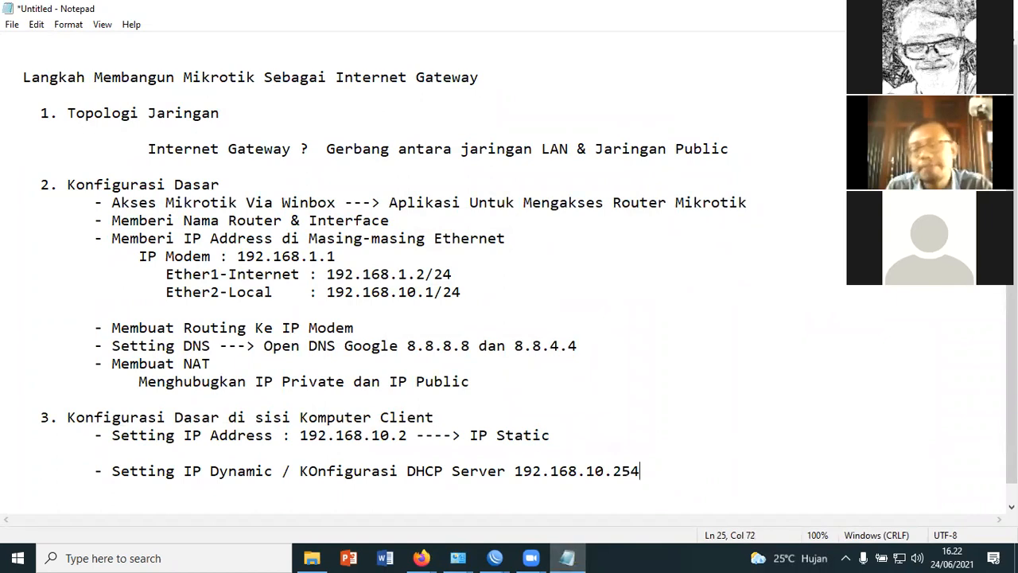
pyautogui.press('Return')
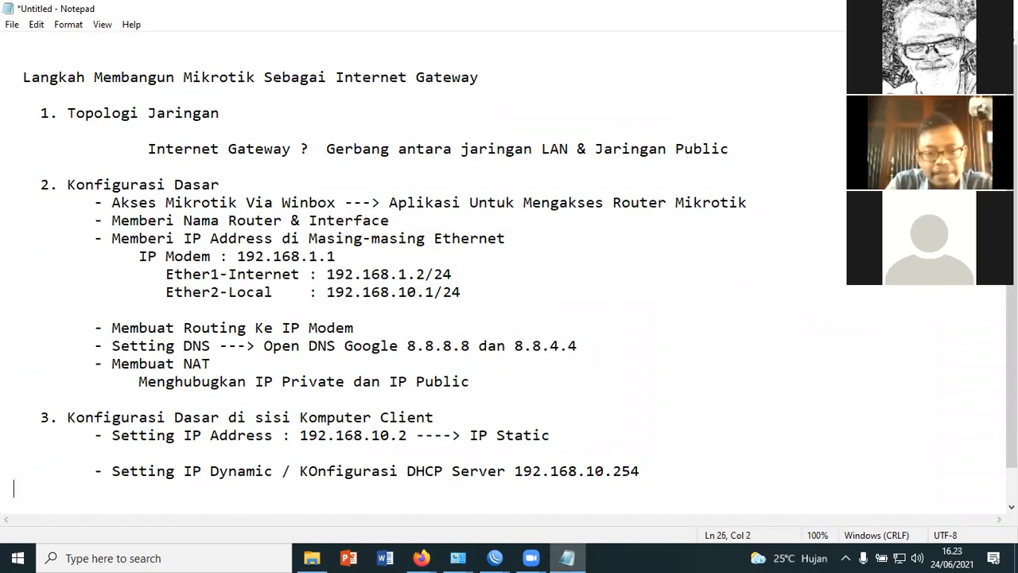
pyautogui.write('1')
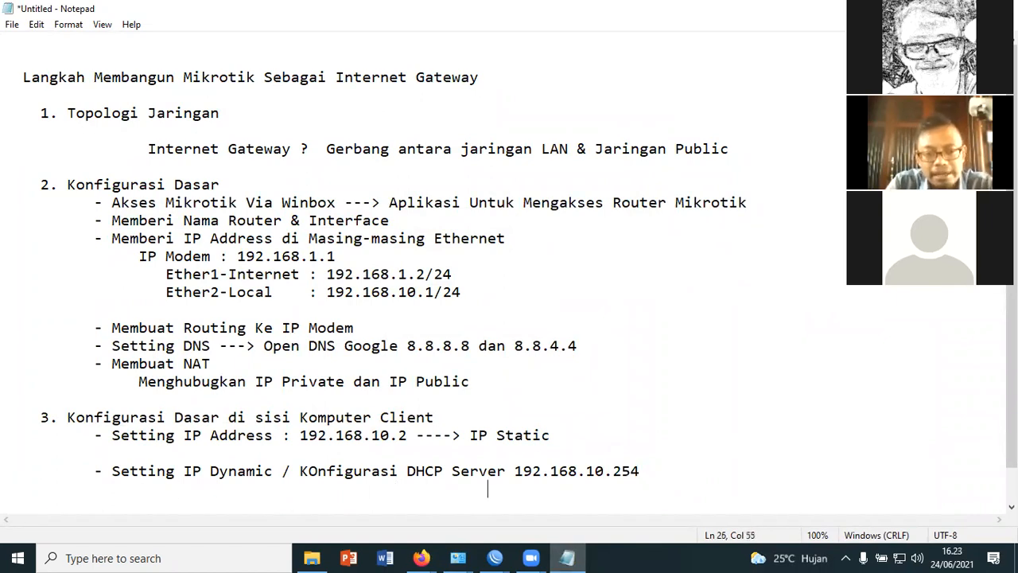
pyautogui.write('9')
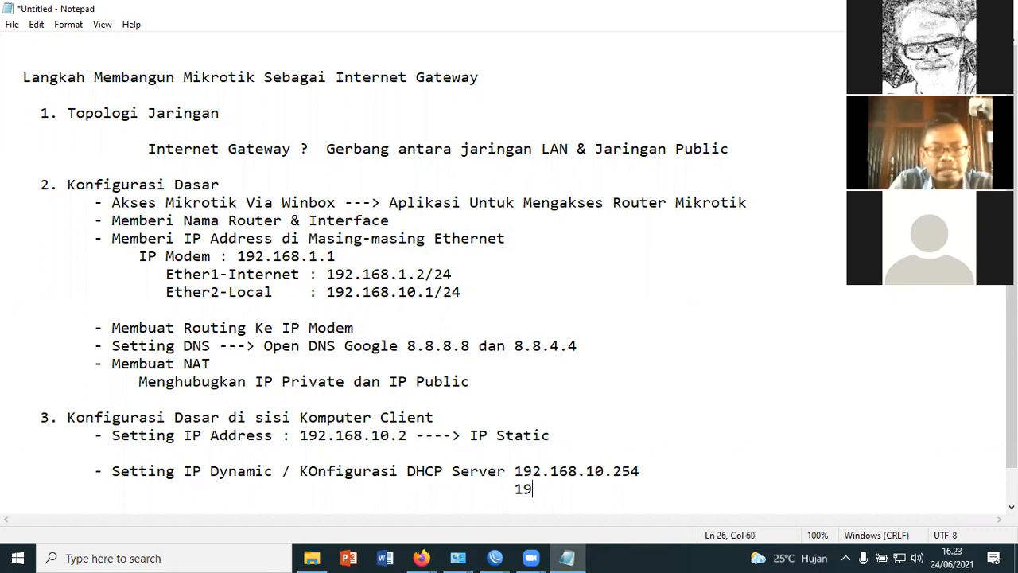
pyautogui.write('2')
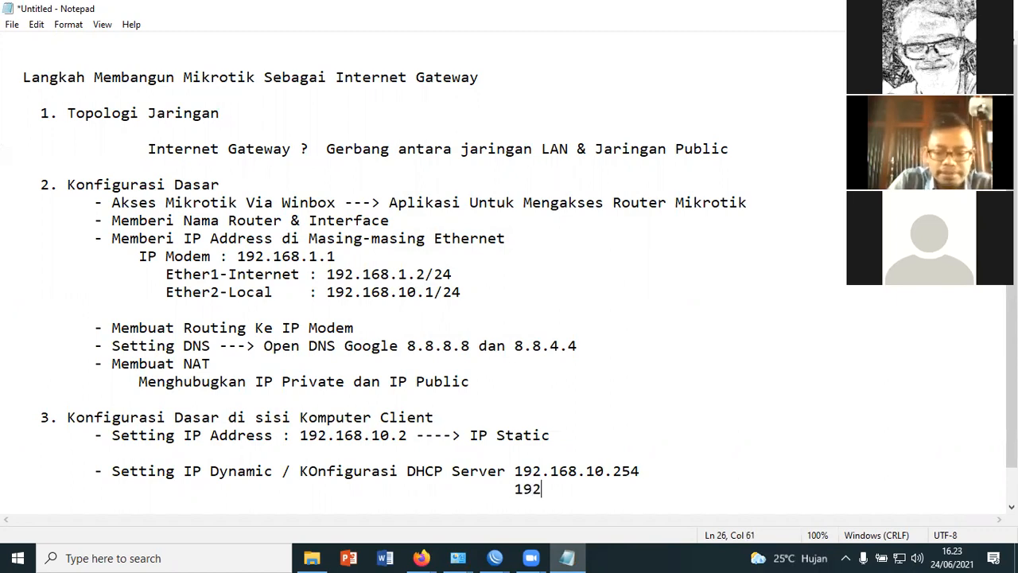
pyautogui.write('.168.10.253')
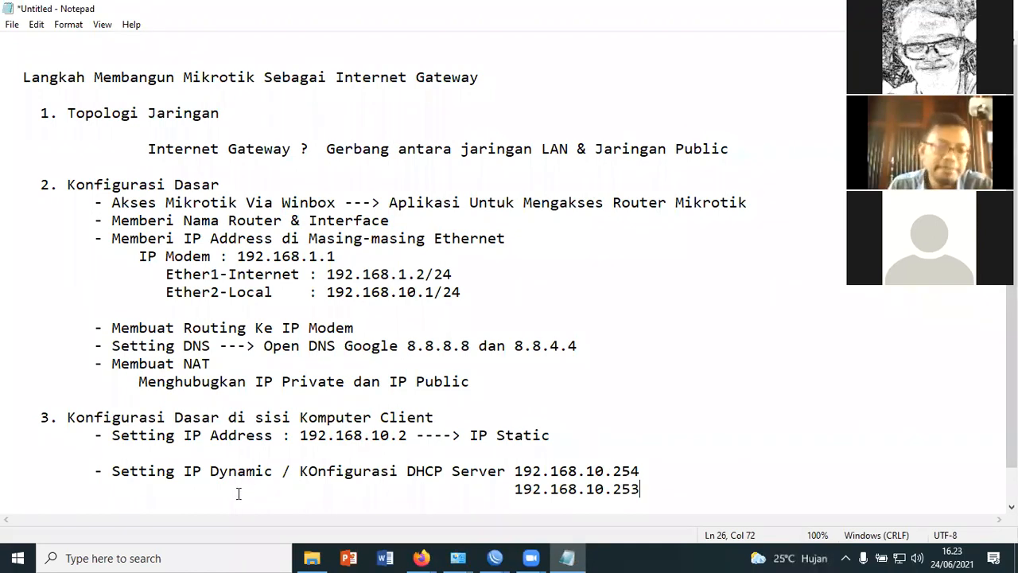
pyautogui.moveTo(470, 436); pyautogui.dragTo(551, 435)
pyautogui.moveTo(112, 471); pyautogui.dragTo(495, 471)
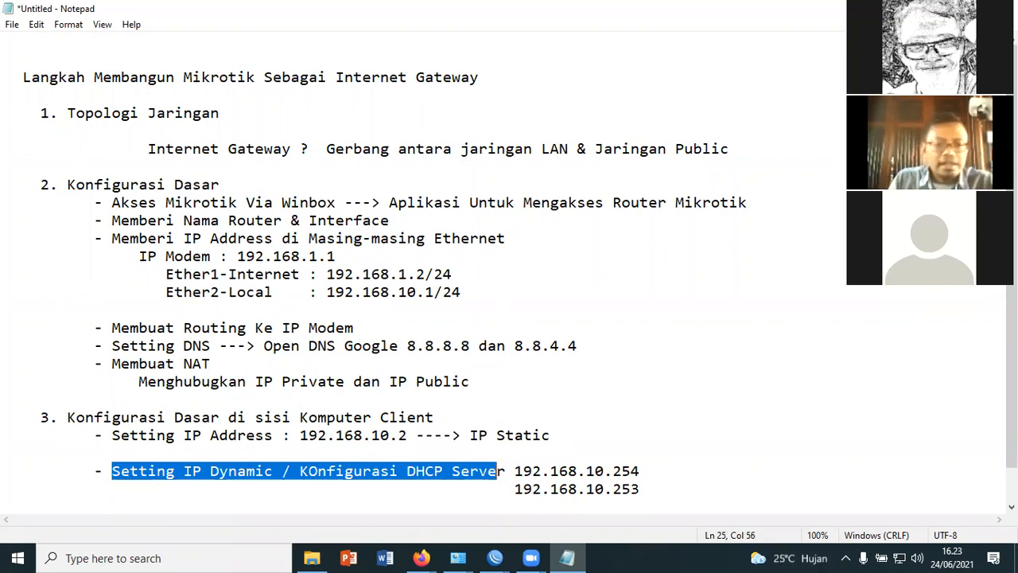
pyautogui.click(660, 483)
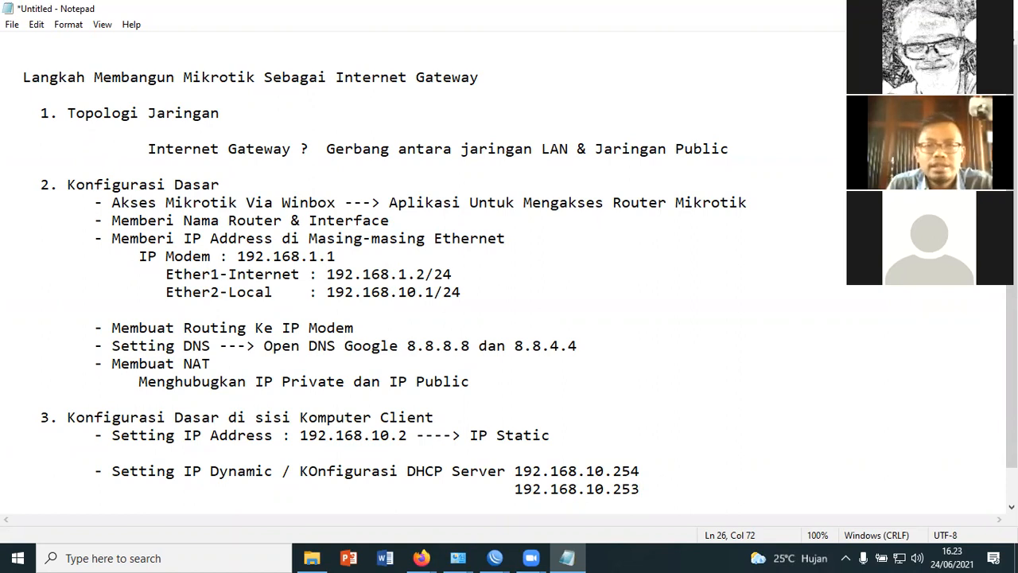
pyautogui.click(608, 292)
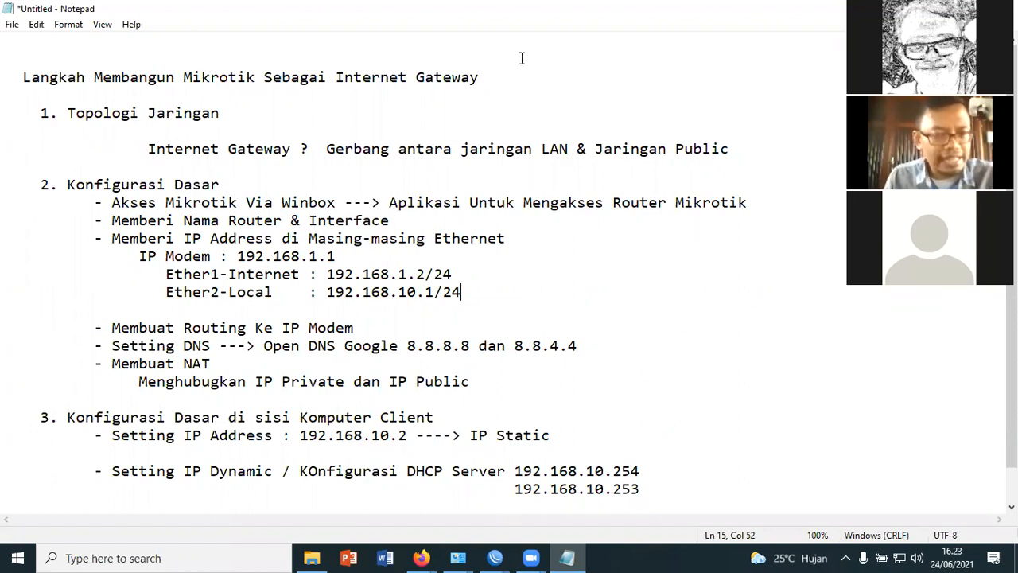
# Change the Ether1-Internet address in the outline to 192.168.1.10/24
pyautogui.click(419, 273)
pyautogui.doubleClick(419, 273)
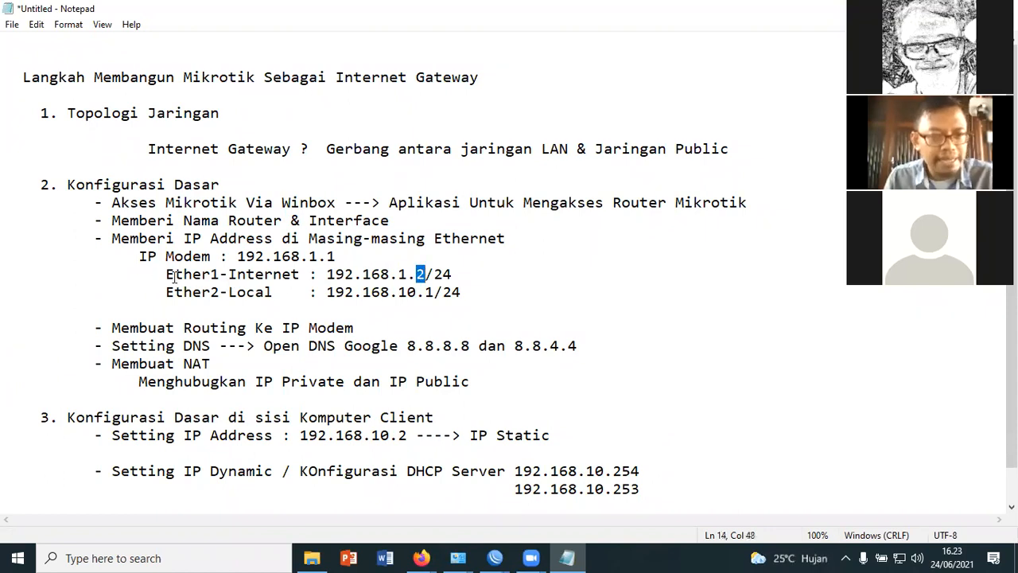
pyautogui.click(466, 278)
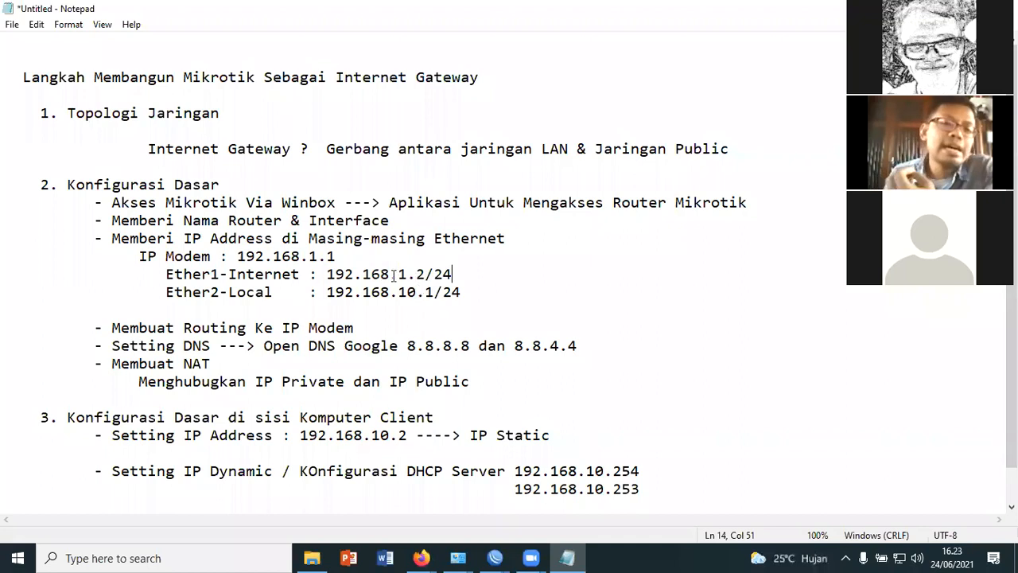
pyautogui.moveTo(416, 274); pyautogui.dragTo(427, 275)
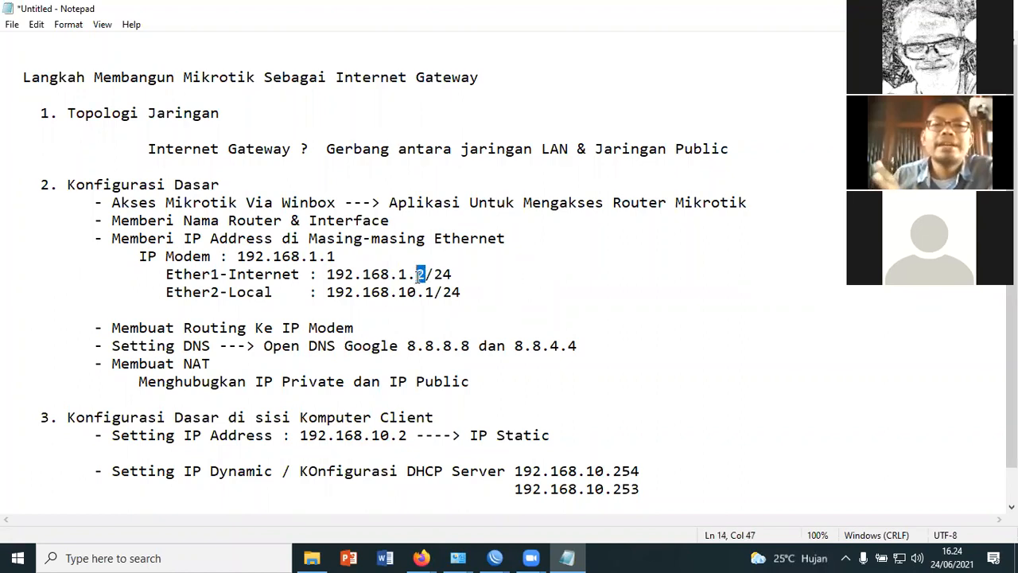
pyautogui.write('10')
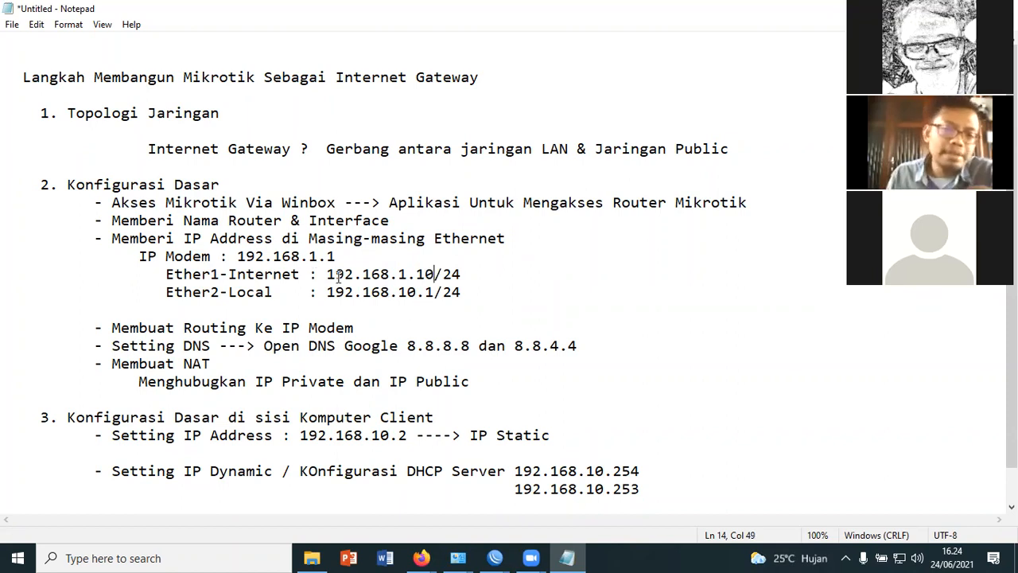
pyautogui.moveTo(326, 274); pyautogui.dragTo(463, 275)
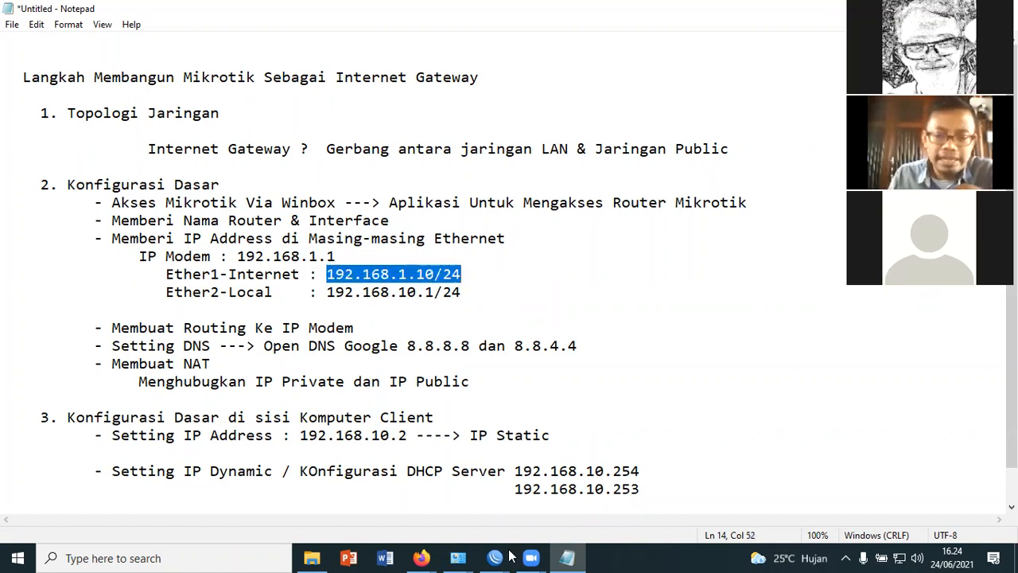
# Switch to WinBox and reconnect to the router with the admin login
pyautogui.hotkey('alt', 'Tab')
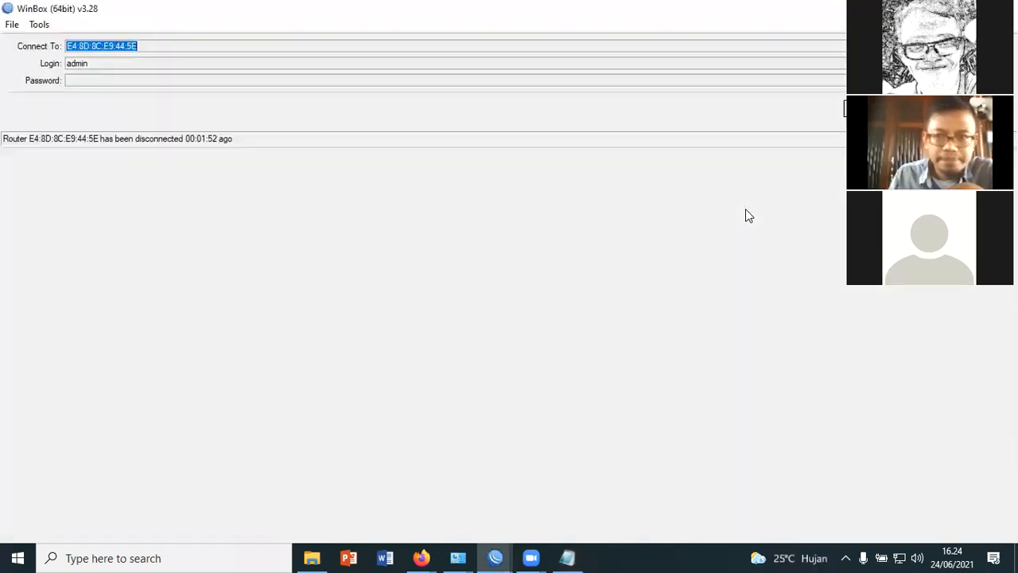
pyautogui.press('Return')
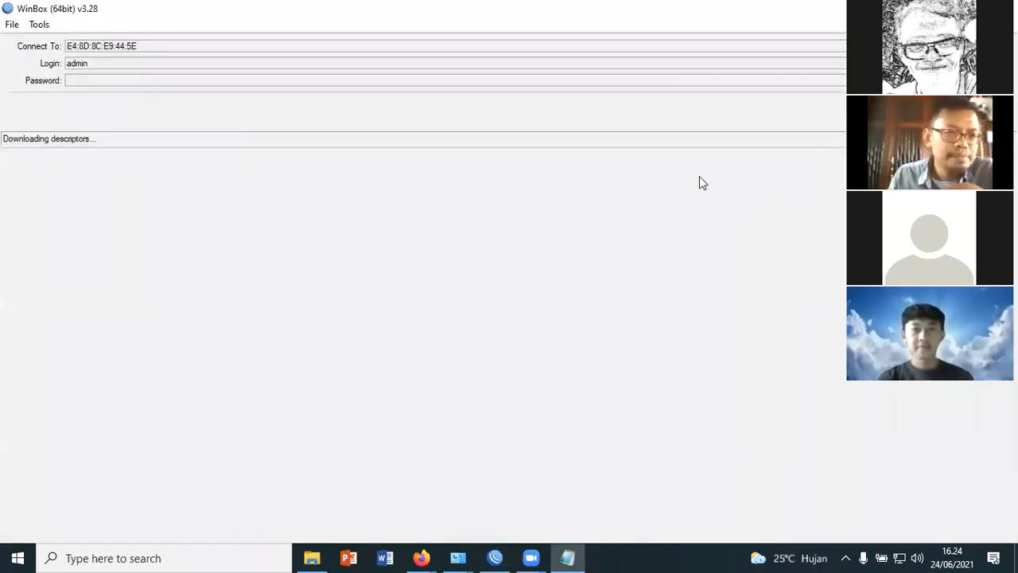
pyautogui.hotkey('alt', 'Tab')
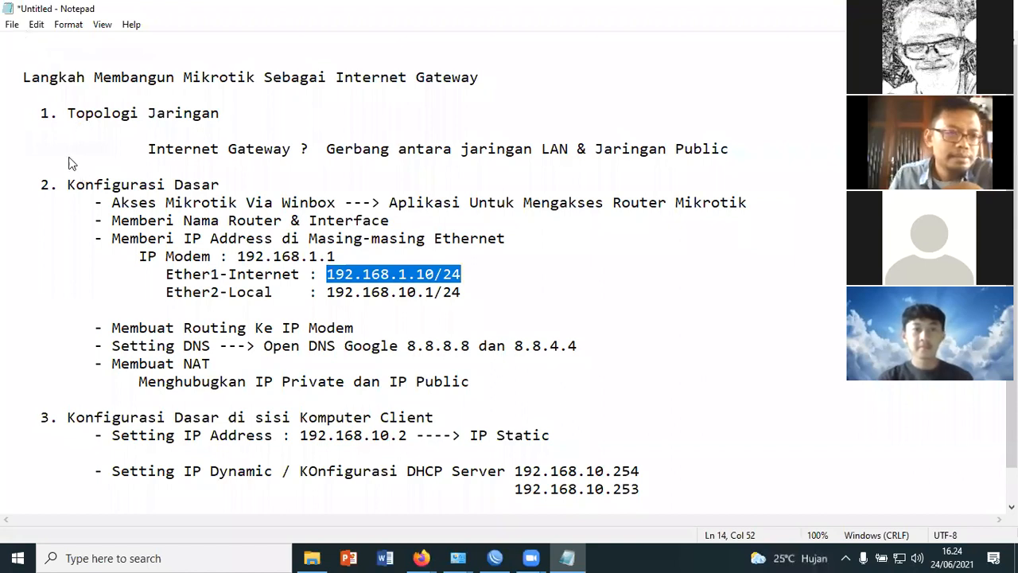
pyautogui.hotkey('alt', 'Tab')
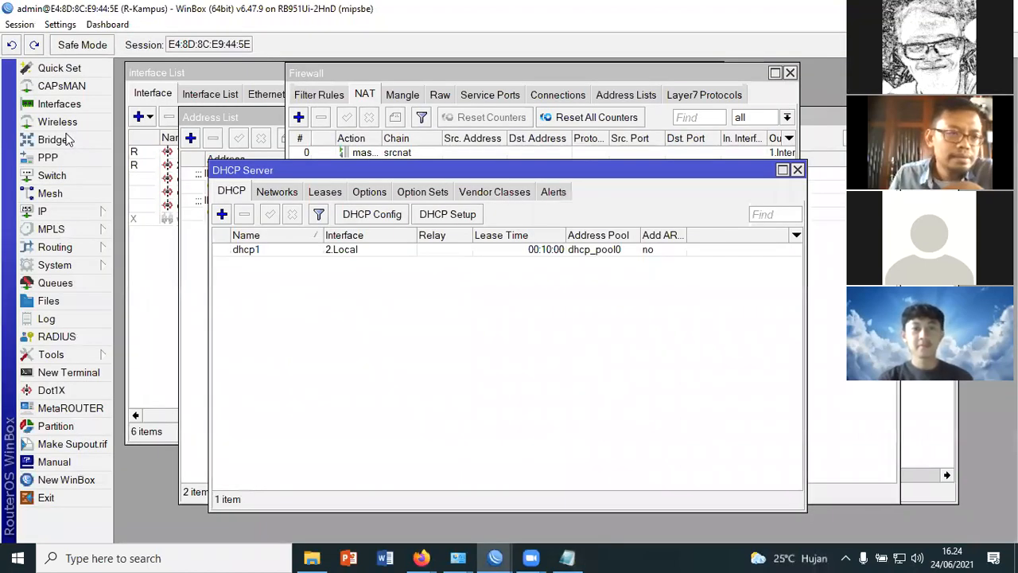
# Open the IP Gateway Internet entry in the Address List, check its address on interface 1.Internet, and close the entry
pyautogui.click(20, 24)
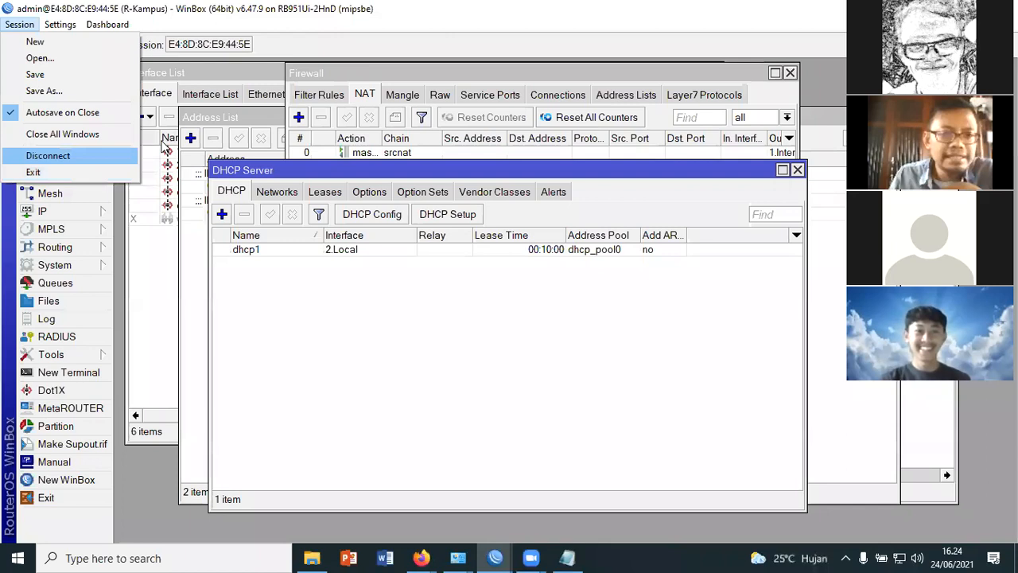
pyautogui.click(222, 140)
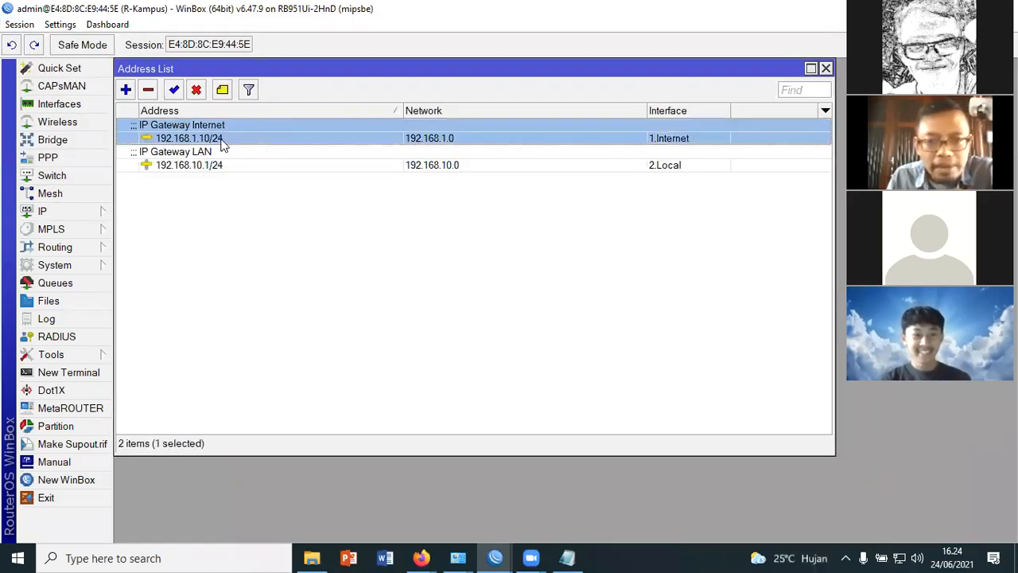
pyautogui.doubleClick(222, 140)
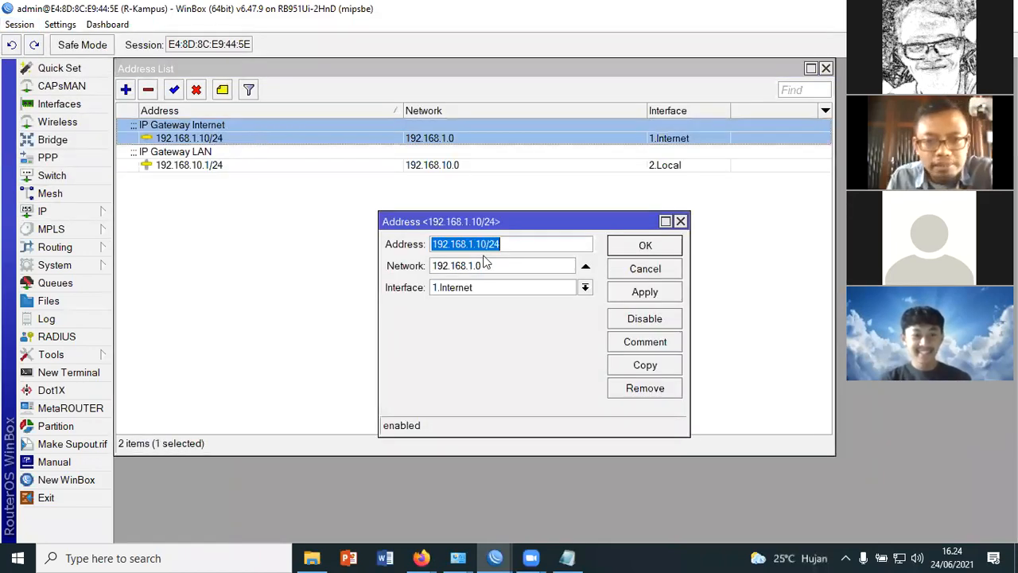
pyautogui.click(477, 245)
pyautogui.click(506, 243)
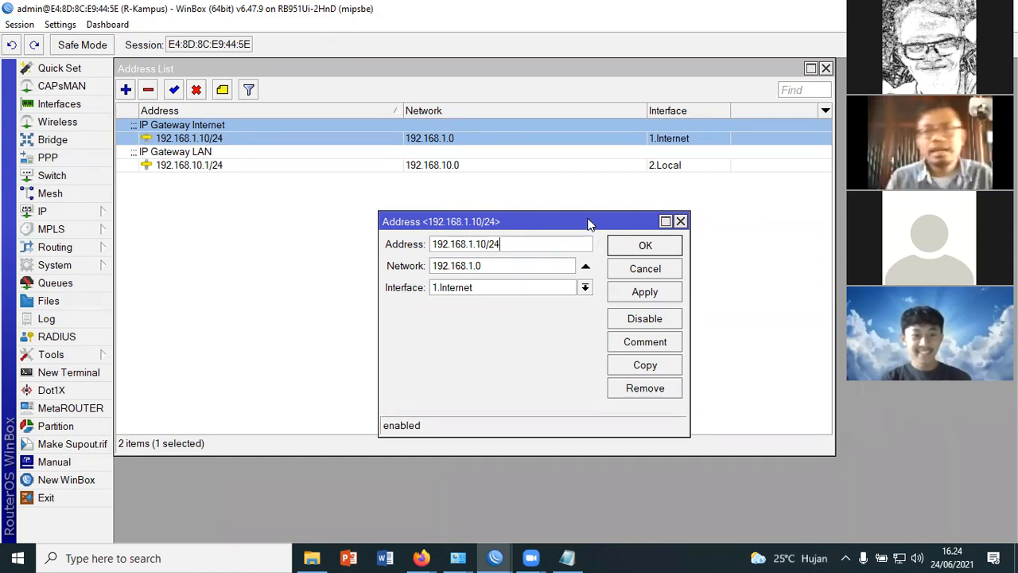
pyautogui.moveTo(551, 221); pyautogui.dragTo(578, 330)
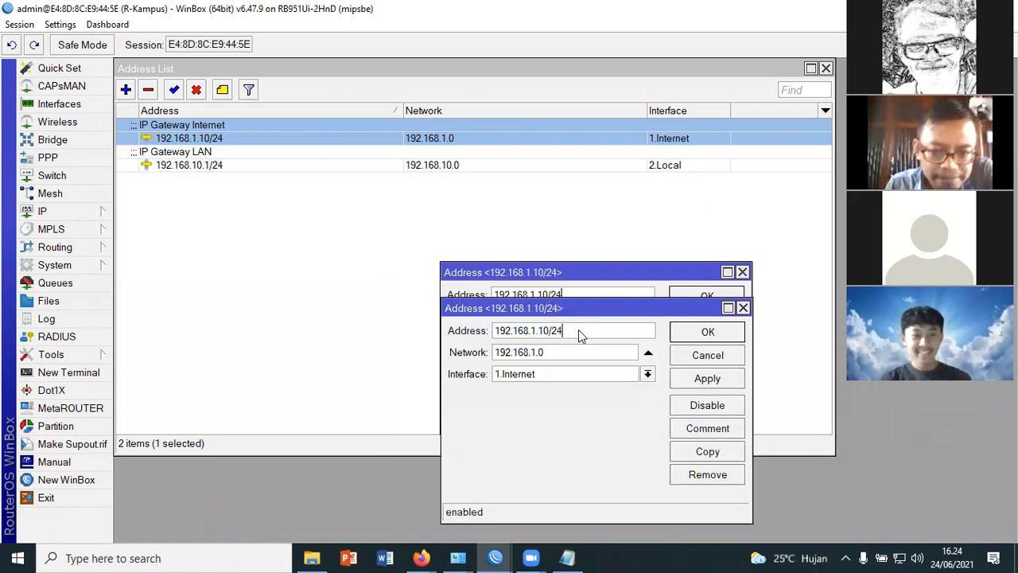
pyautogui.moveTo(711, 314); pyautogui.dragTo(590, 309)
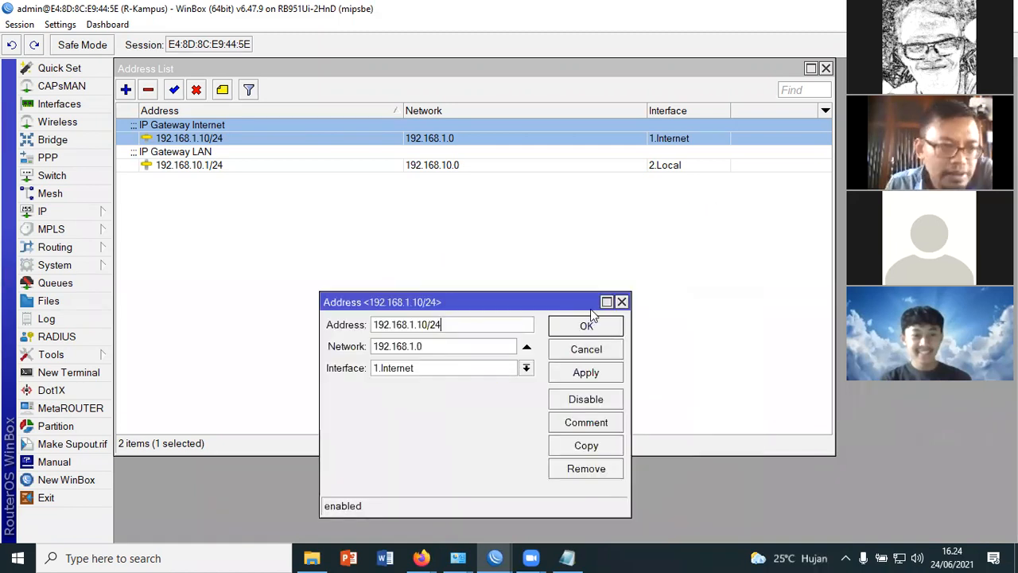
pyautogui.click(618, 332)
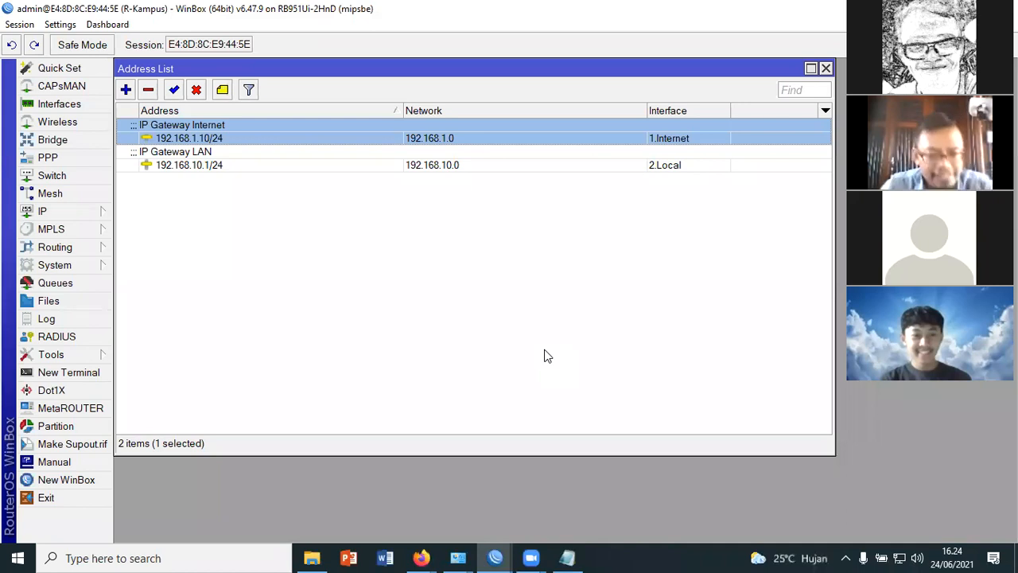
# Switch to Notepad and add the heading "Kesimpulan" below the DHCP Server example addresses, separated by a blank line
pyautogui.hotkey('alt', 'Tab')
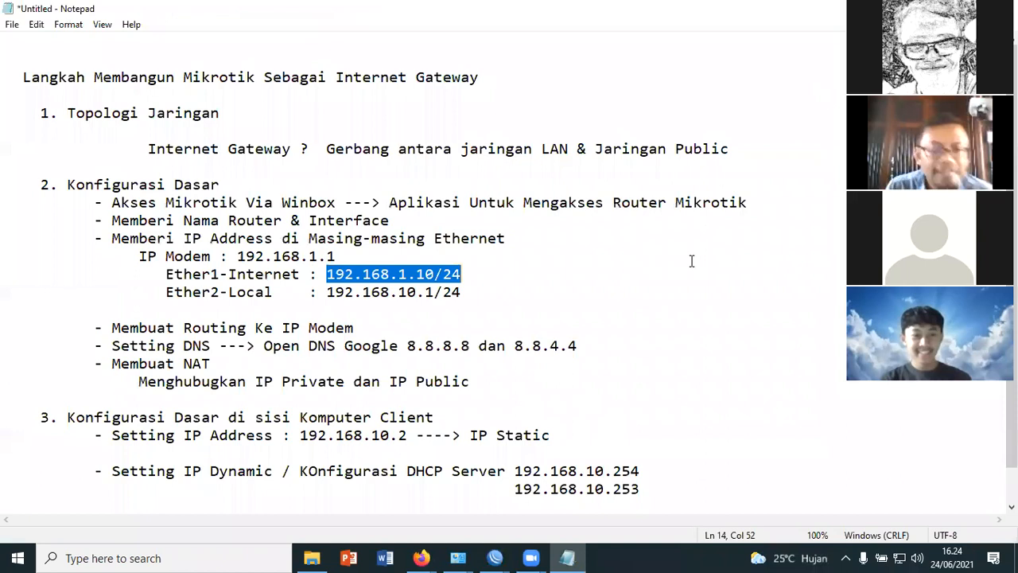
pyautogui.press('Up')
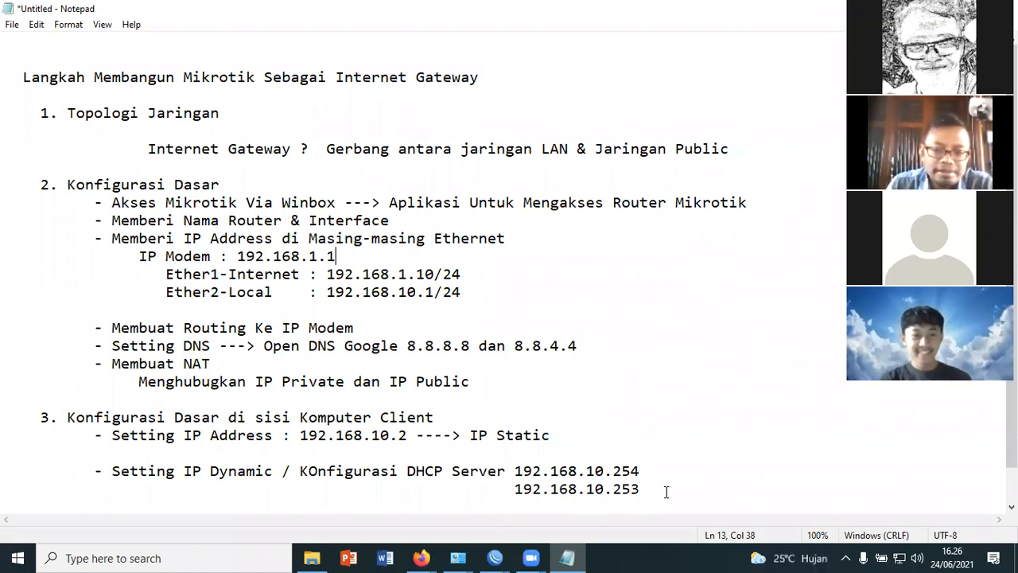
pyautogui.click(738, 502)
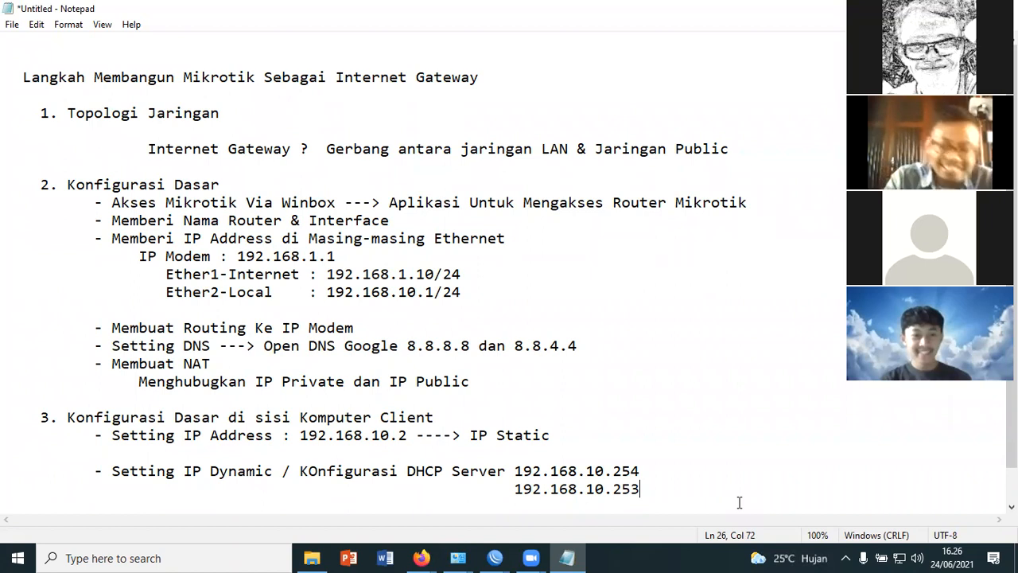
pyautogui.press('Return')
pyautogui.press('Return')
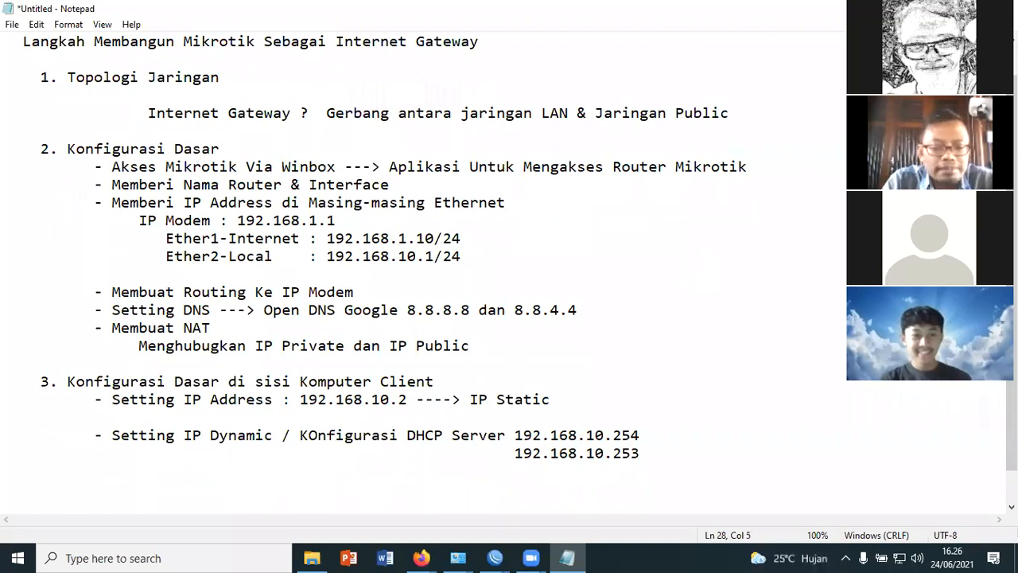
pyautogui.write('Kesimpulan')
# Add the first numbered item "1. Mikrotik Bisa terhubung ke Internet" under the Kesimpulan heading
pyautogui.press('Return')
pyautogui.write('1. Mikrotik Bi')
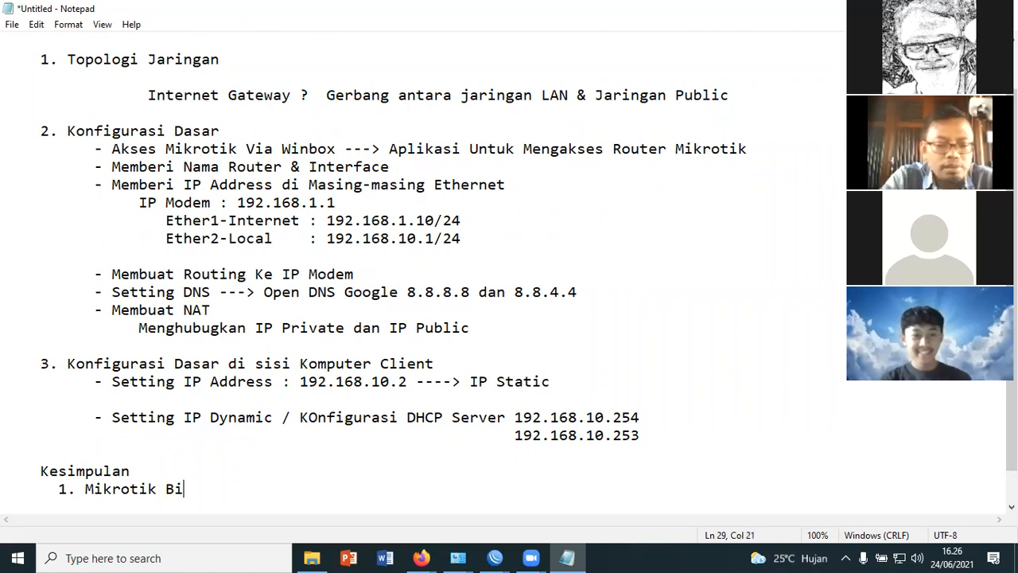
pyautogui.write('sa terhubung')
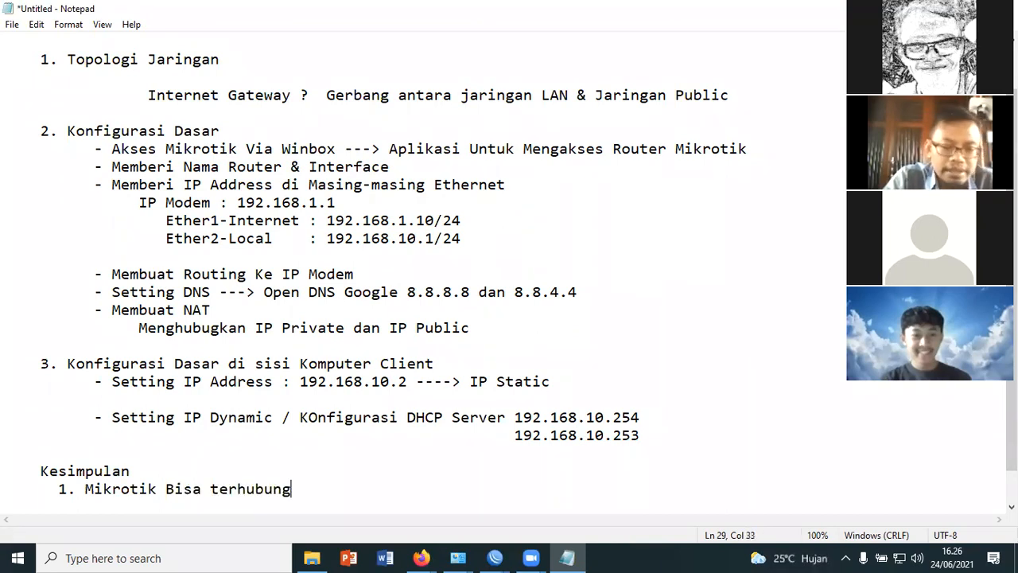
pyautogui.write(' ke Internet')
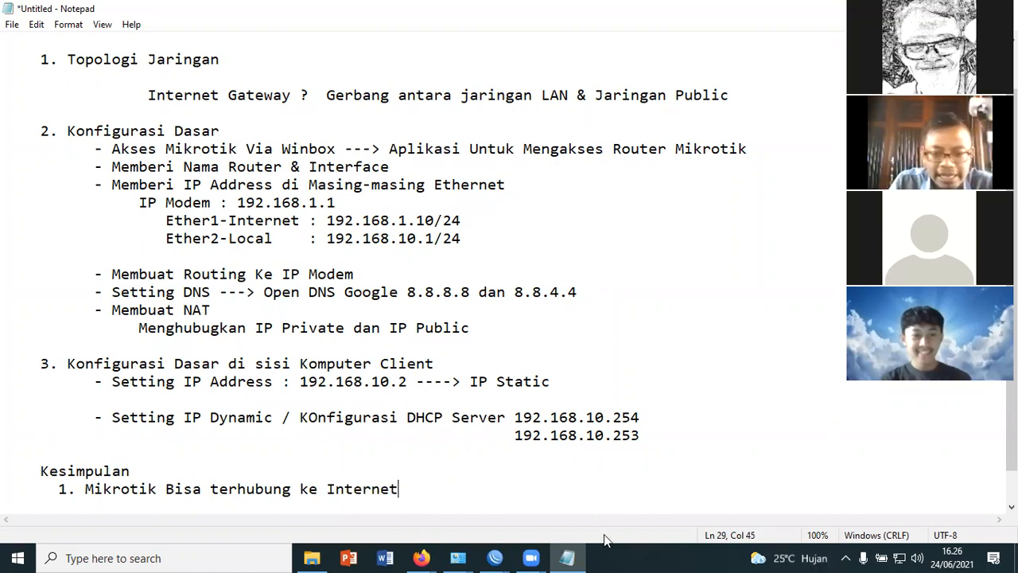
# Switch to the WinBox session showing the Address List, ping google.com from a new router terminal, and close the terminal
pyautogui.moveTo(505, 555)
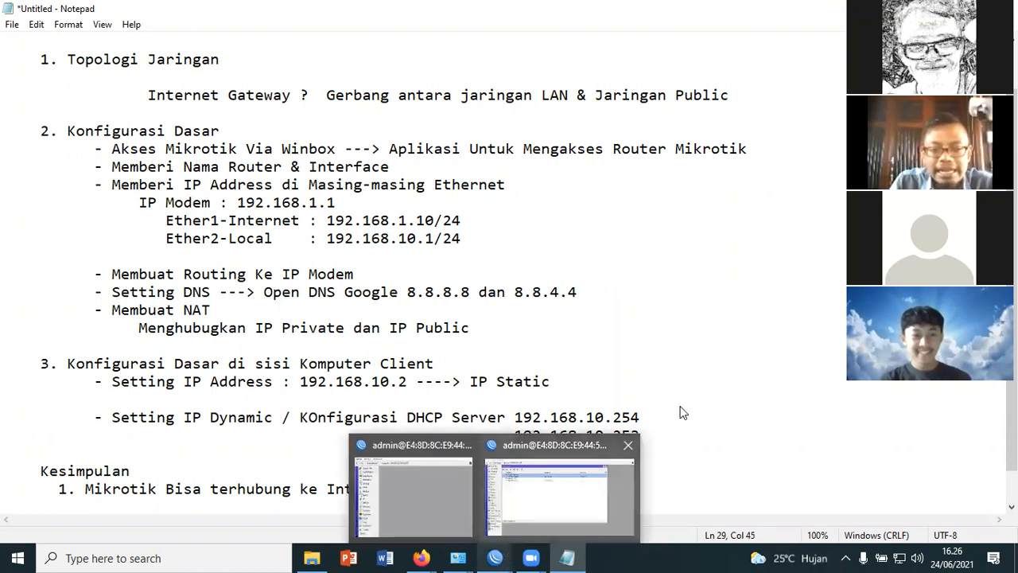
pyautogui.click(561, 493)
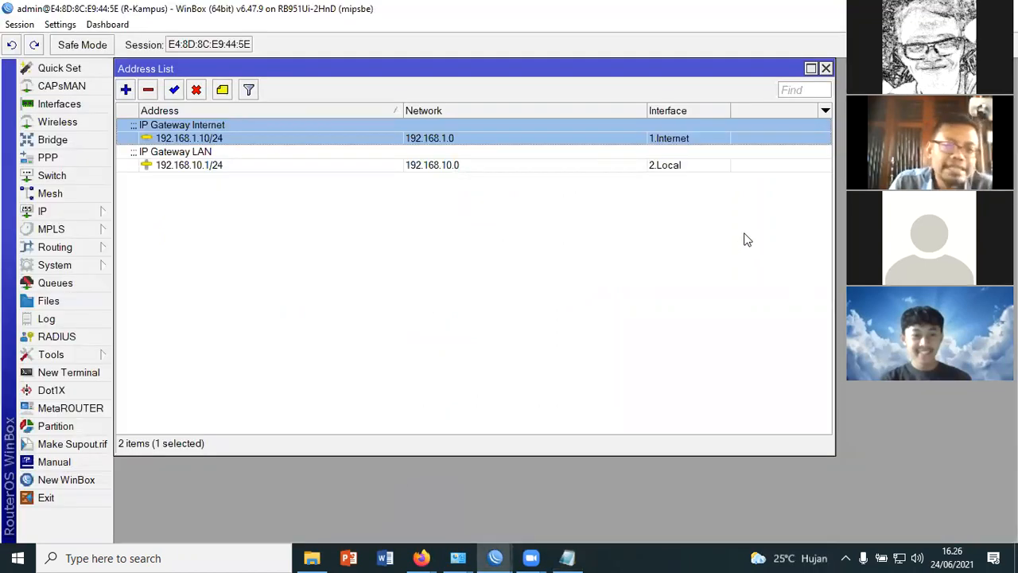
pyautogui.click(55, 374)
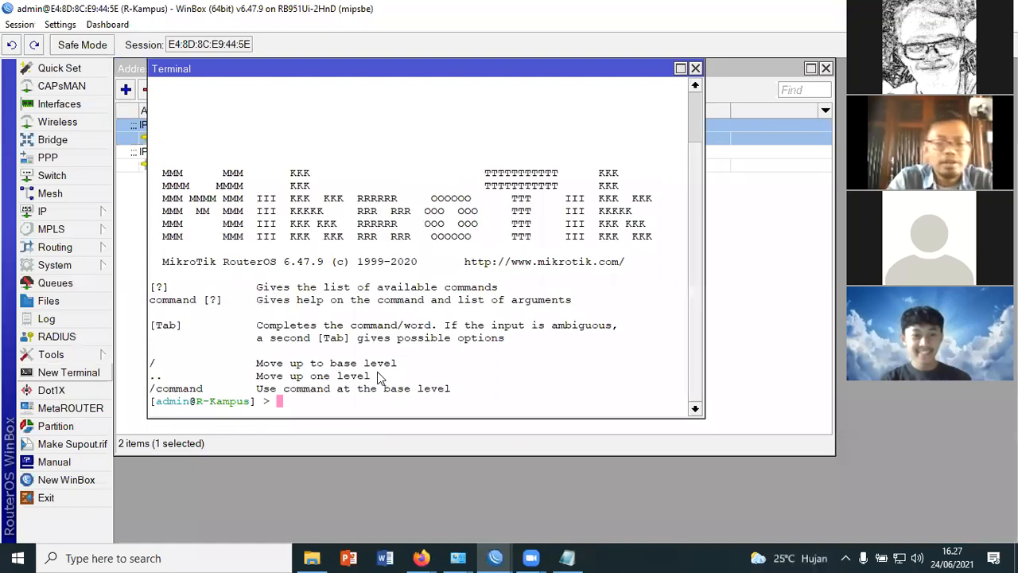
pyautogui.write('ping google.com')
pyautogui.press('Return')
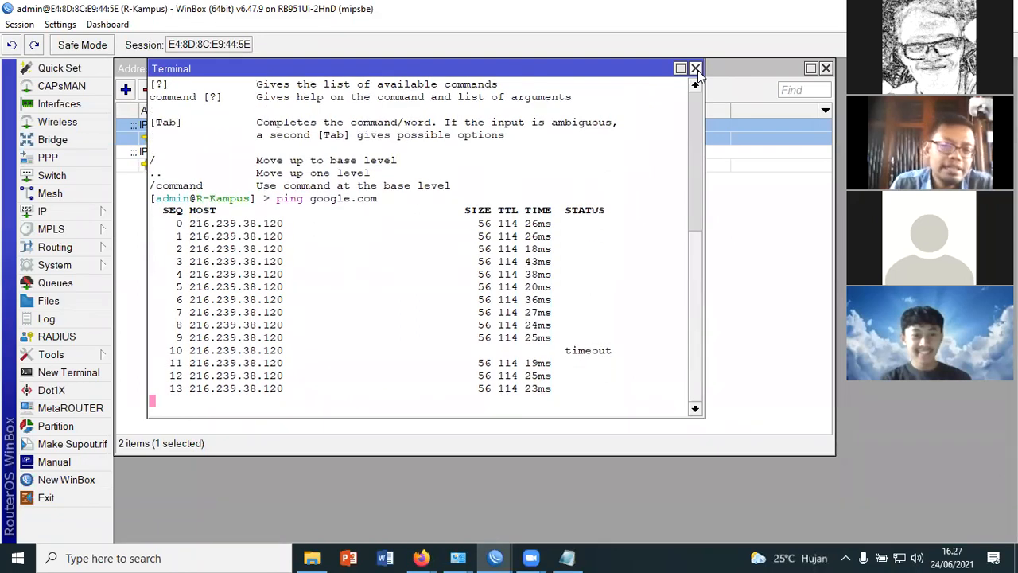
pyautogui.click(697, 69)
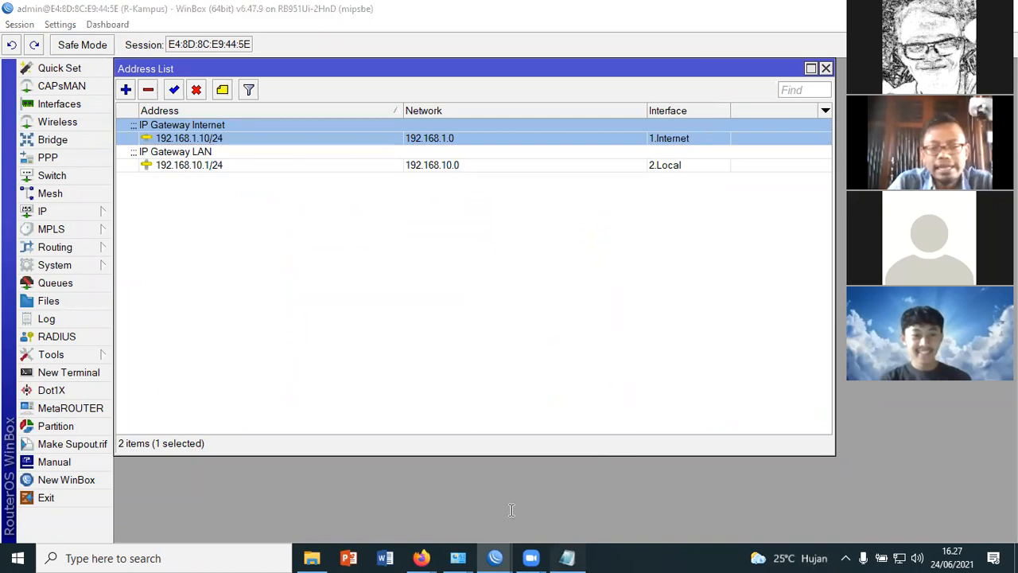
# Switch to Notepad and add the second conclusion item "2. Jaringan LAN - Komputer bisa Terhubung ke internet"
pyautogui.click(567, 559)
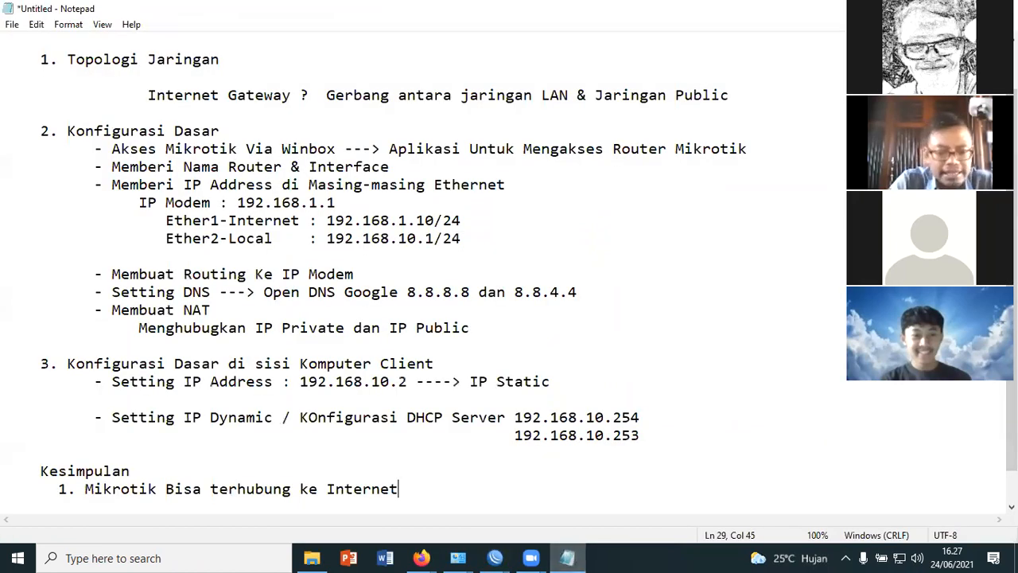
pyautogui.press('Return')
pyautogui.write('2. ')
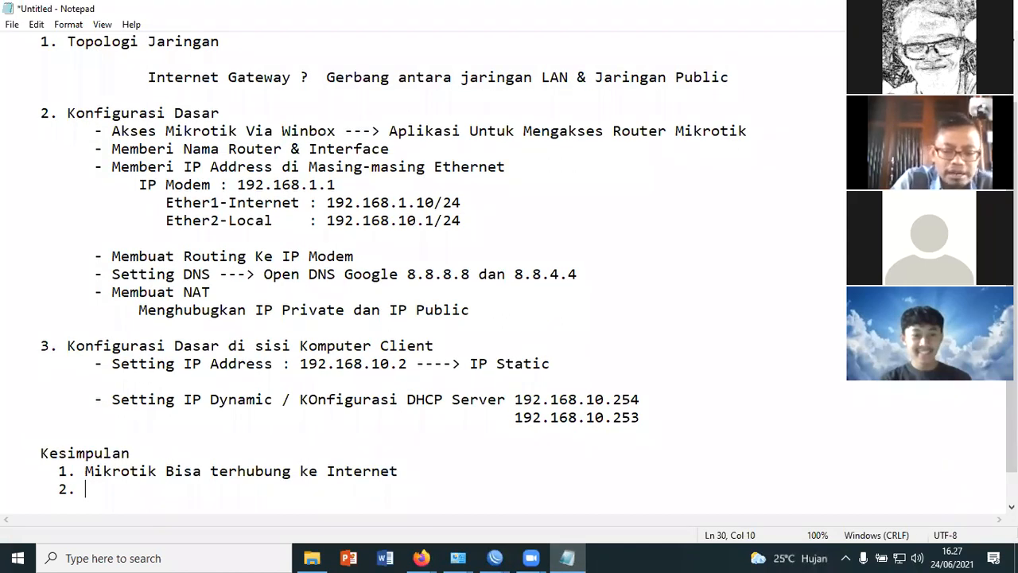
pyautogui.write('Jaringan LAN - KOmputer')
pyautogui.press('BackSpace')
pyautogui.press('BackSpace')
pyautogui.press('BackSpace')
pyautogui.press('BackSpace')
pyautogui.press('BackSpace')
pyautogui.press('BackSpace')
pyautogui.press('BackSpace')
pyautogui.write('o')
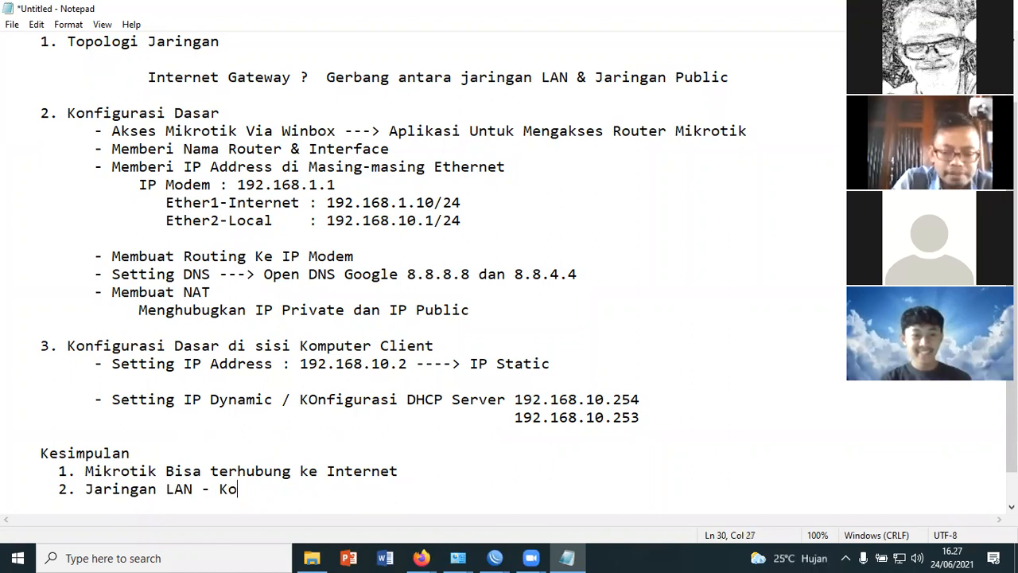
pyautogui.write('mputer b')
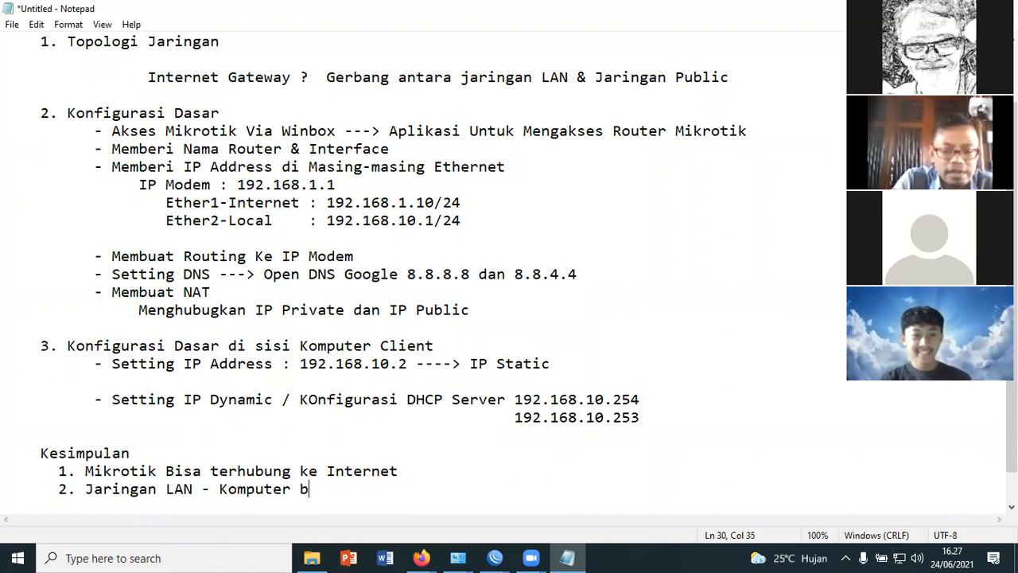
pyautogui.write('isa')
pyautogui.write(' Ter')
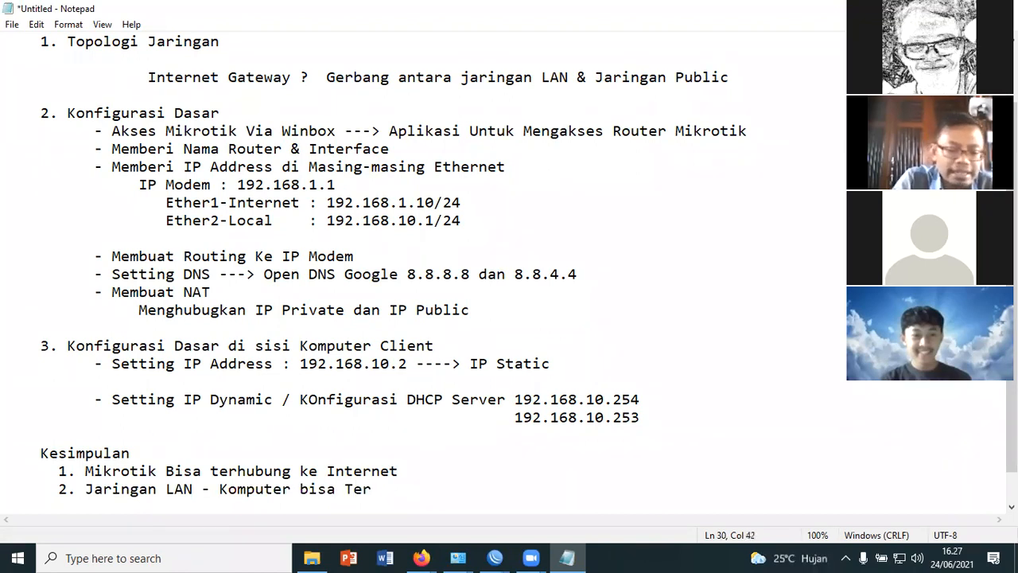
pyautogui.write('hubung ke inter')
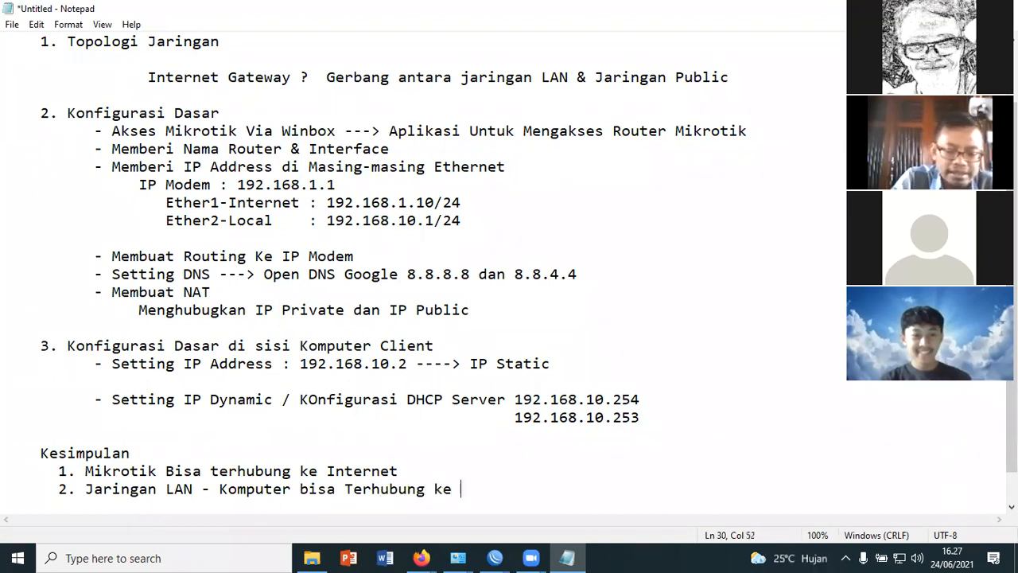
pyautogui.write('ternet')
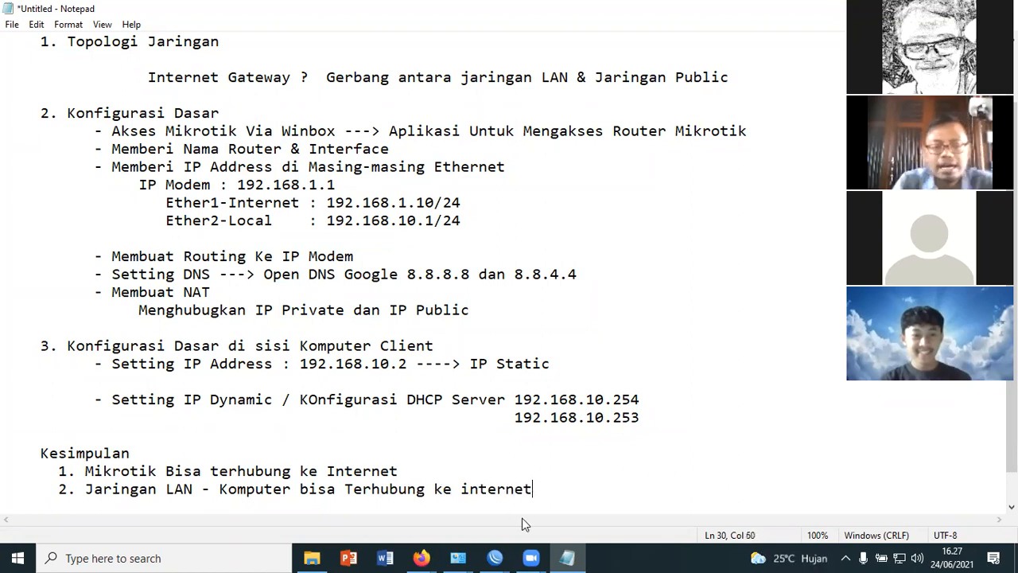
# Highlight both items under Kesimpulan, and finally only the text of the first item
pyautogui.moveTo(579, 489); pyautogui.dragTo(7, 476)
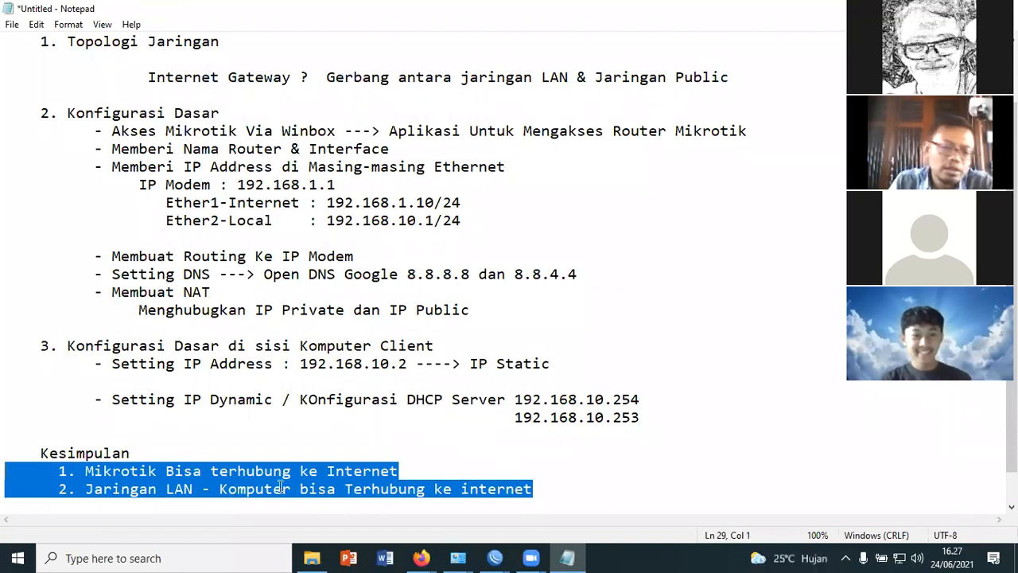
pyautogui.click(108, 472)
pyautogui.moveTo(85, 471); pyautogui.dragTo(411, 468)
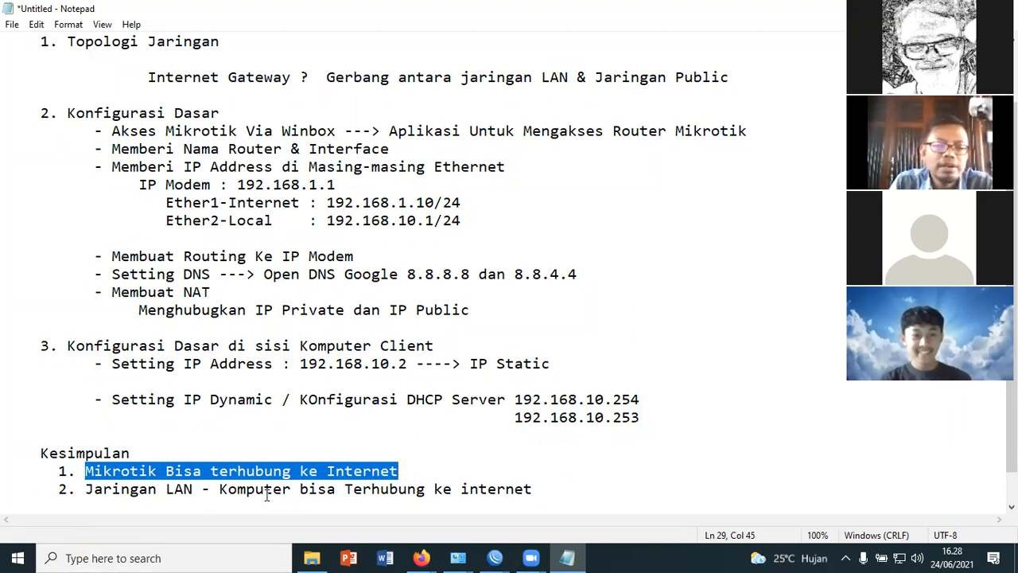
# Open Command Prompt on the client computer and ping google.com to test its Internet connection
pyautogui.click(236, 554)
pyautogui.write('cm')
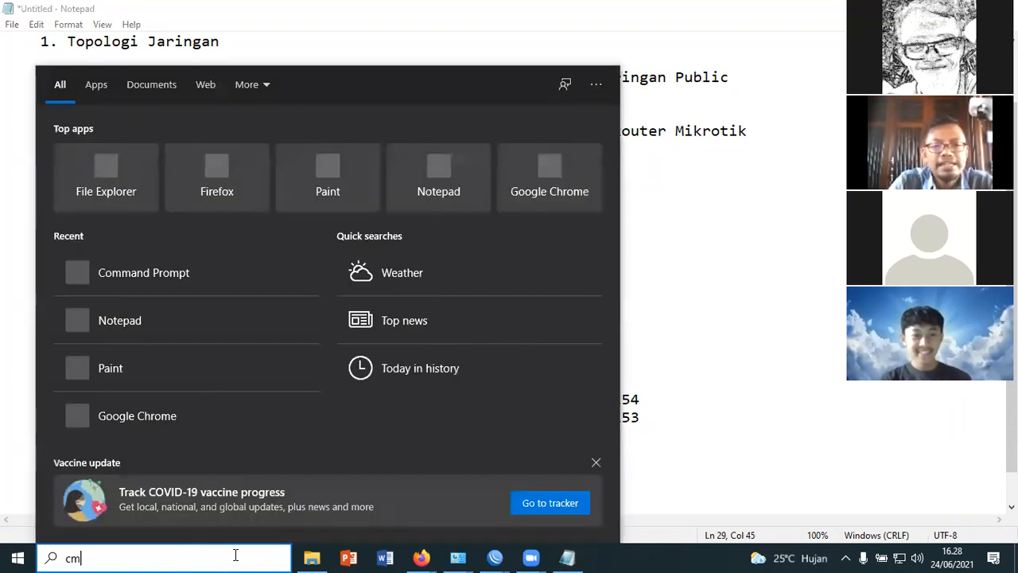
pyautogui.press('Escape')
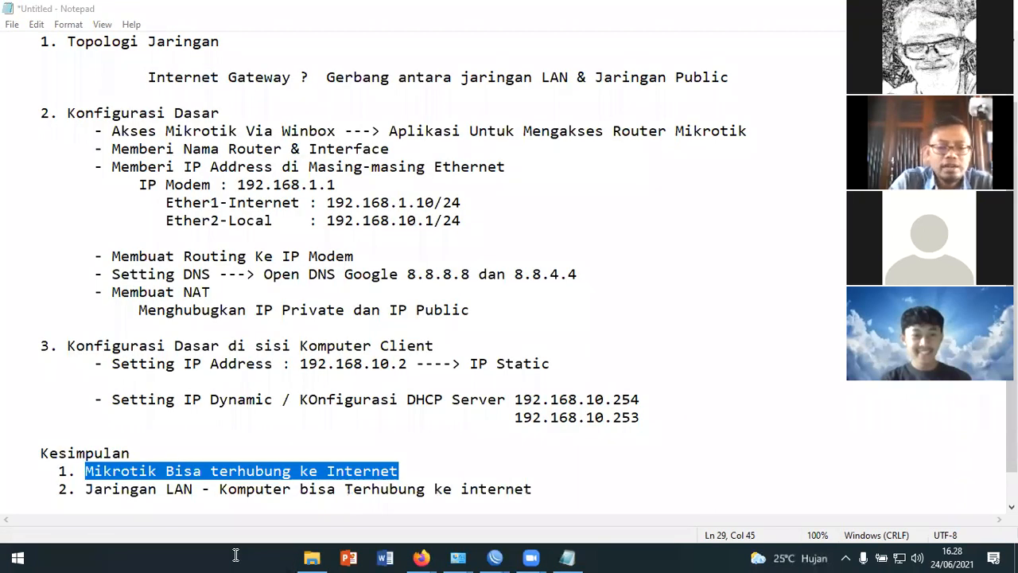
pyautogui.write('ping googl')
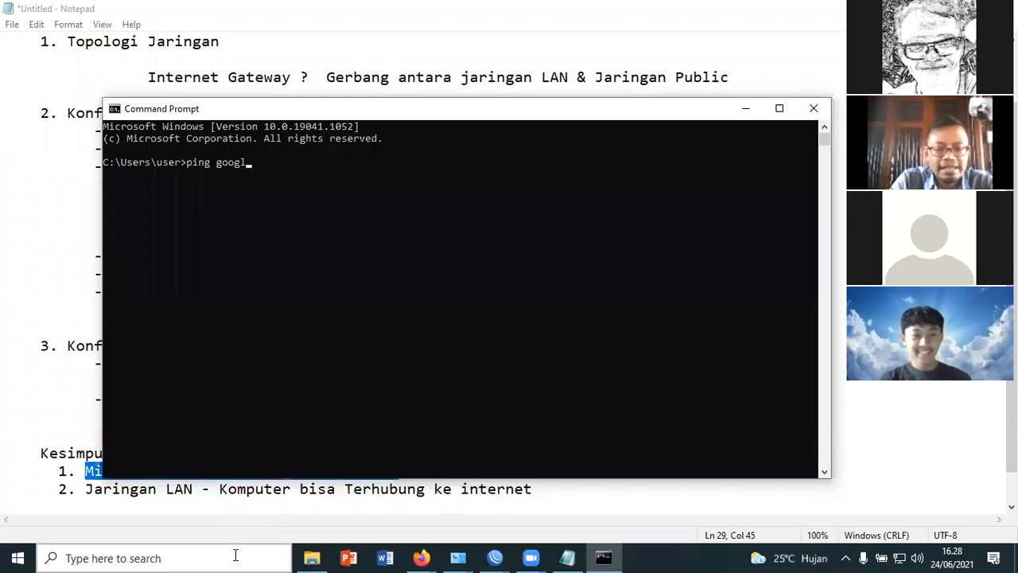
pyautogui.write('e.com')
pyautogui.press('Return')
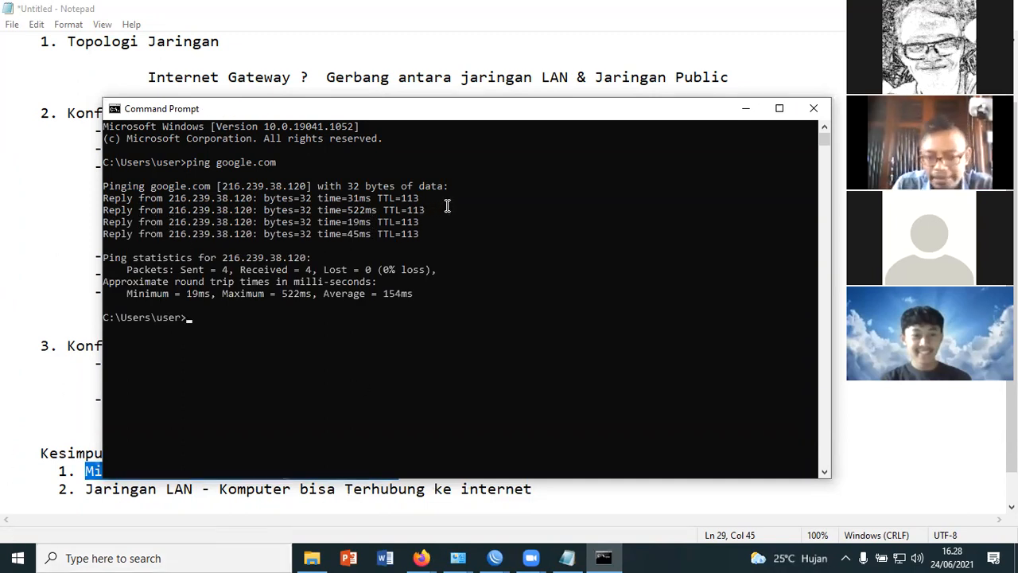
# Return to Notepad and insert two blank lines between the Ether2-Local address and the routing item
pyautogui.click(875, 237)
pyautogui.press('Return')
pyautogui.press('Return')
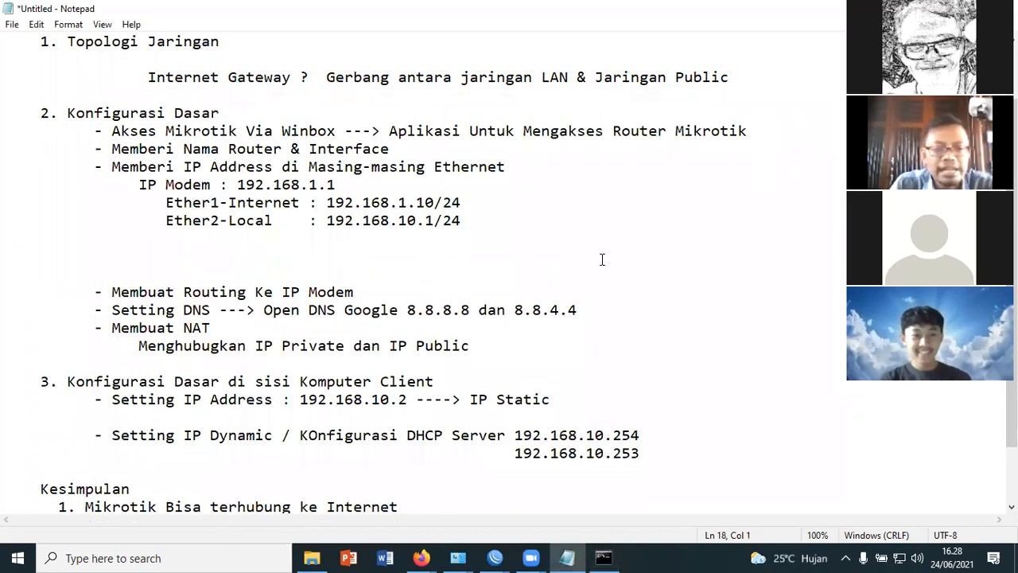
# Add the heading "Trouble Shooting" below the conclusion items, separated by a blank line
pyautogui.scroll(-2, 557, 385)
pyautogui.click(552, 451)
pyautogui.press('Return')
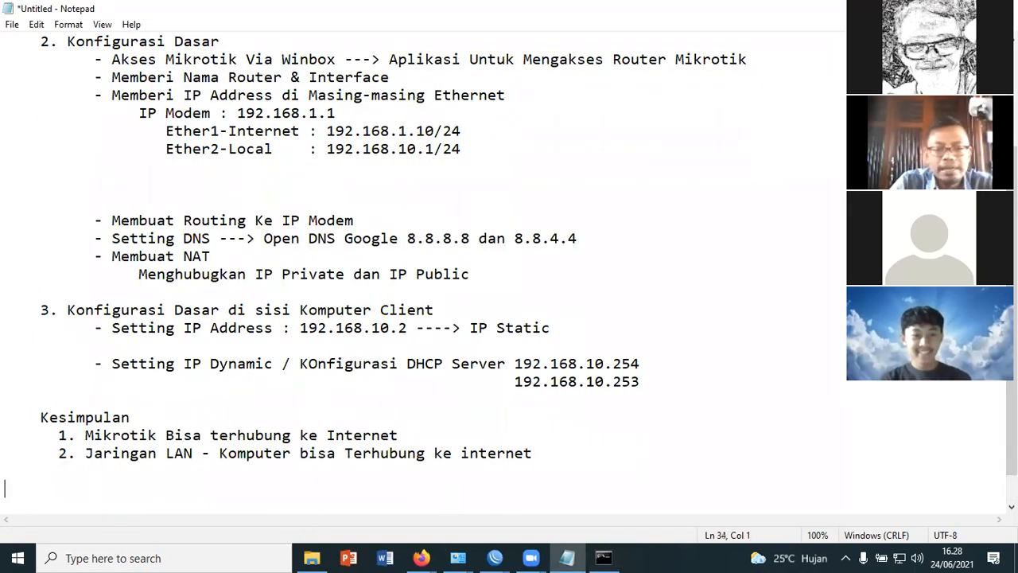
pyautogui.write('Trouble Shooting')
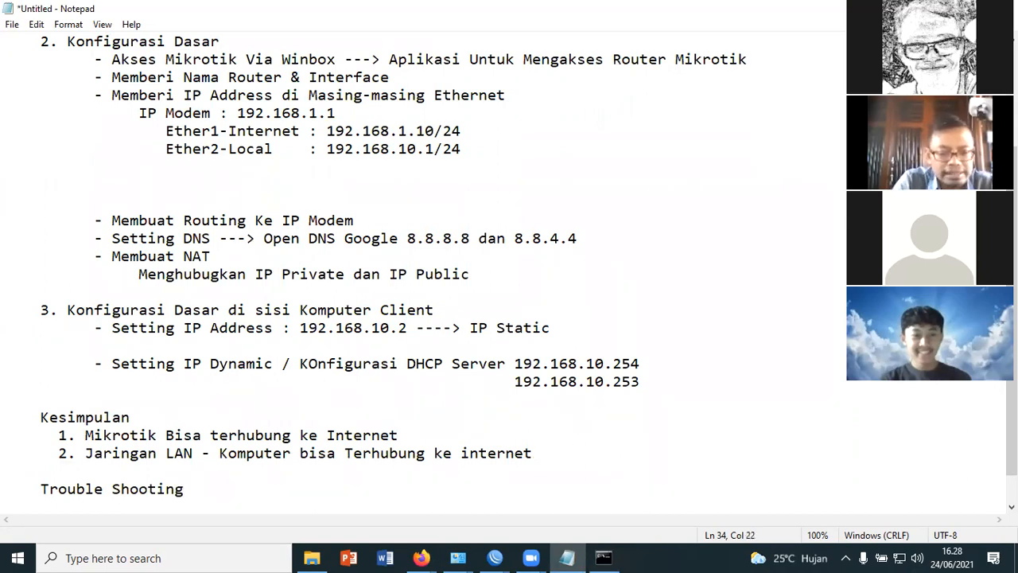
# Add the first numbered item "1. Lupa Memberikan /24" under the Trouble Shooting heading
pyautogui.press('Return')
pyautogui.write('1. Lupa Memberikan /24')
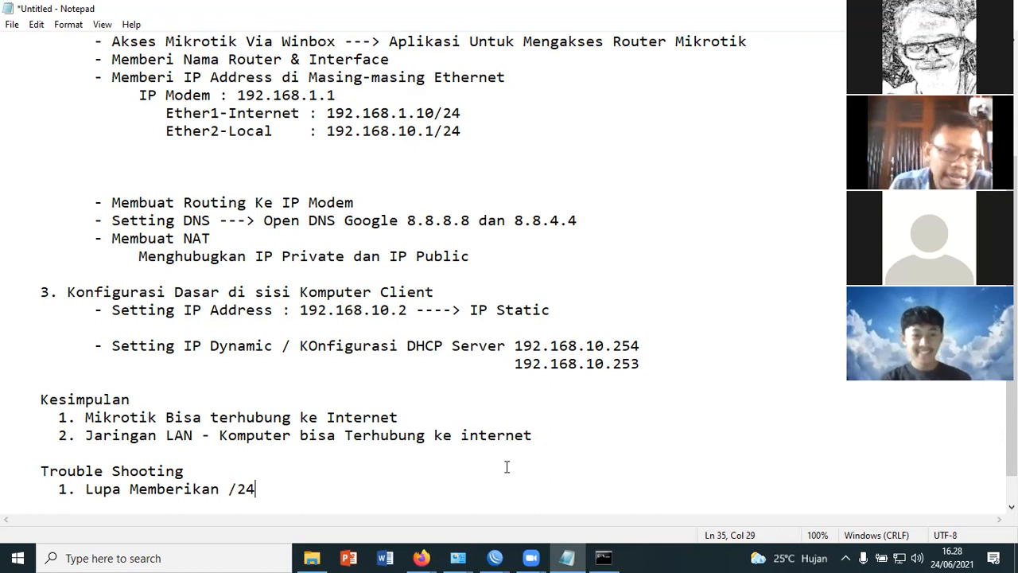
# Switch to the WinBox Address List, open the IP Gateway Internet entry, check its address with the /24 prefix, and close the entry
pyautogui.click(503, 552)
pyautogui.click(566, 523)
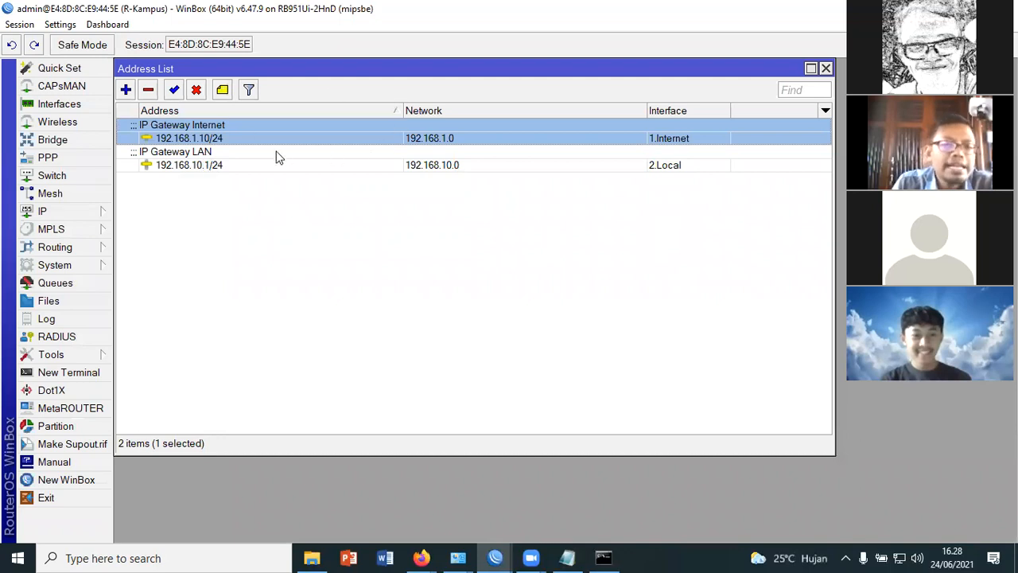
pyautogui.doubleClick(229, 141)
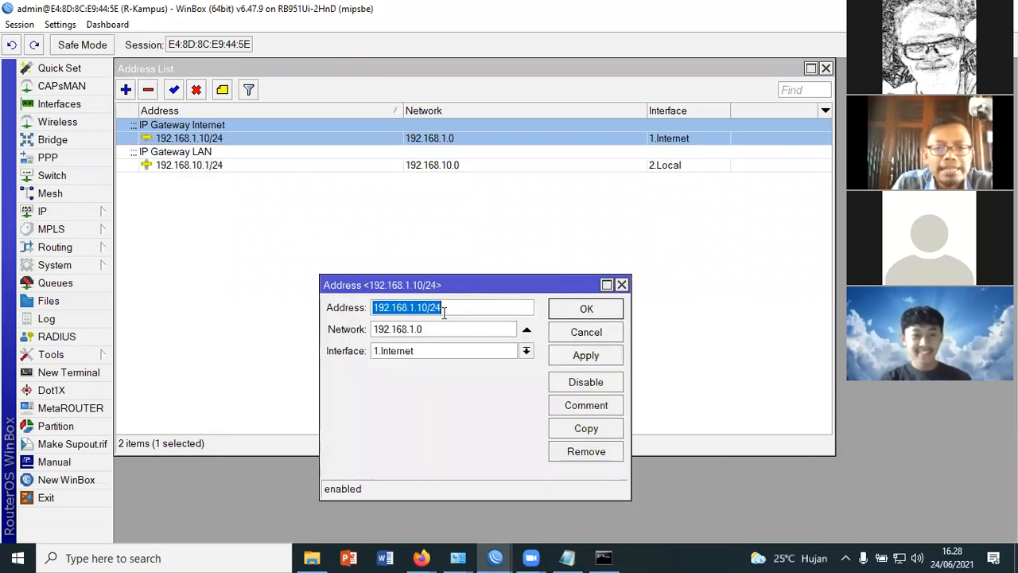
pyautogui.click(437, 312)
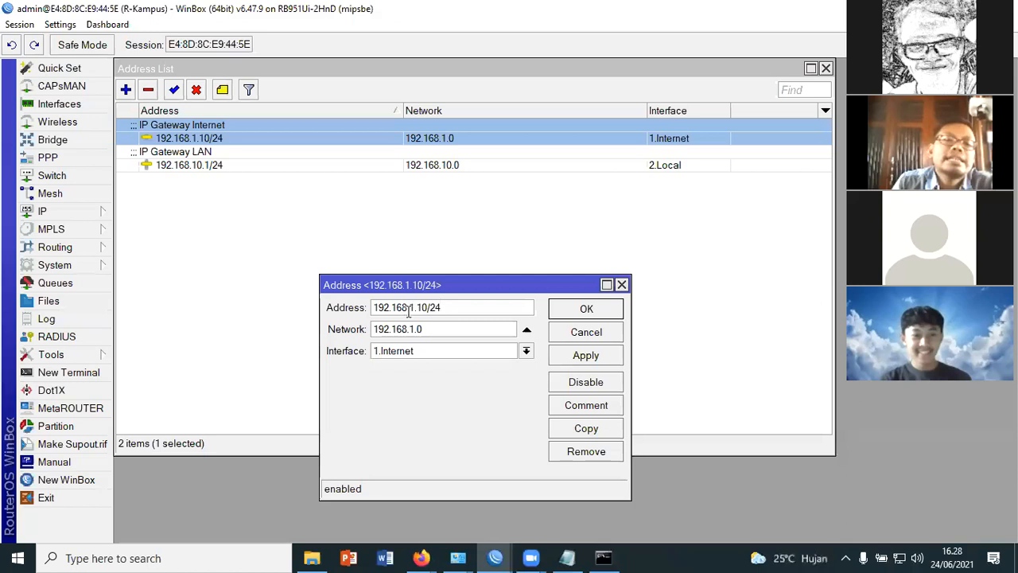
pyautogui.click(564, 309)
# Open the IP Gateway LAN entry, highlight the 24 prefix in its address, and close the entry
pyautogui.doubleClick(246, 165)
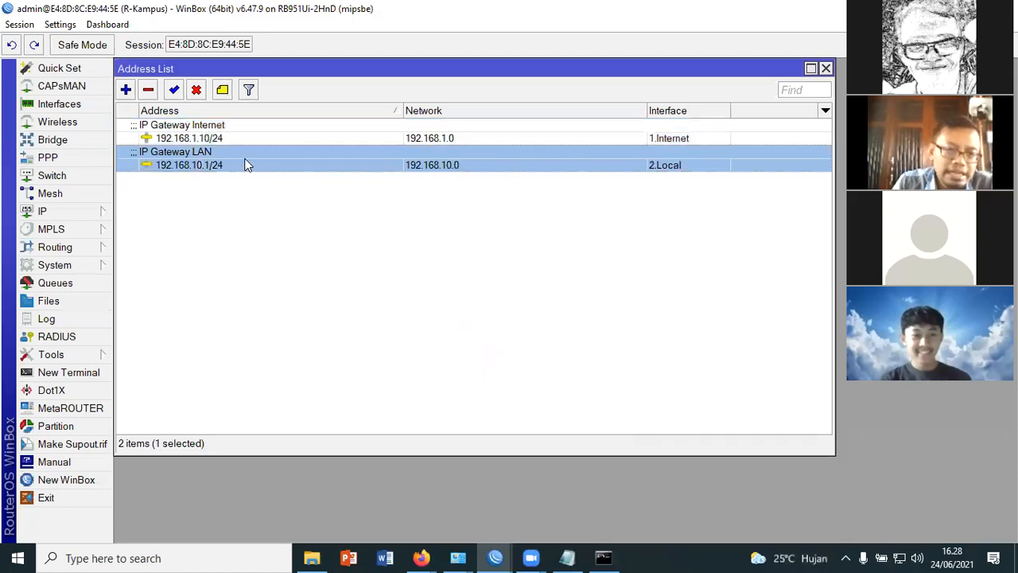
pyautogui.moveTo(431, 308); pyautogui.dragTo(469, 311)
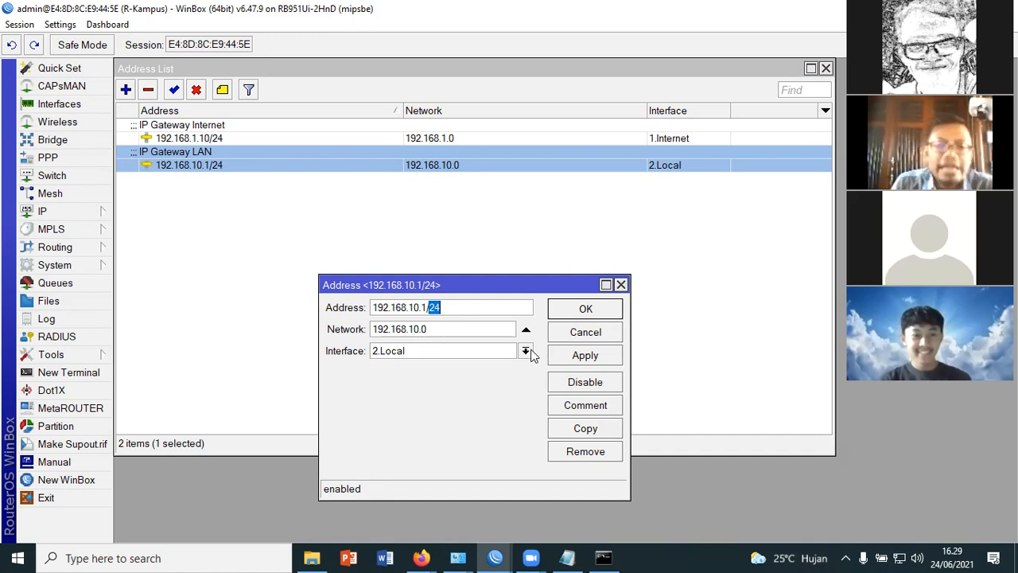
pyautogui.click(615, 313)
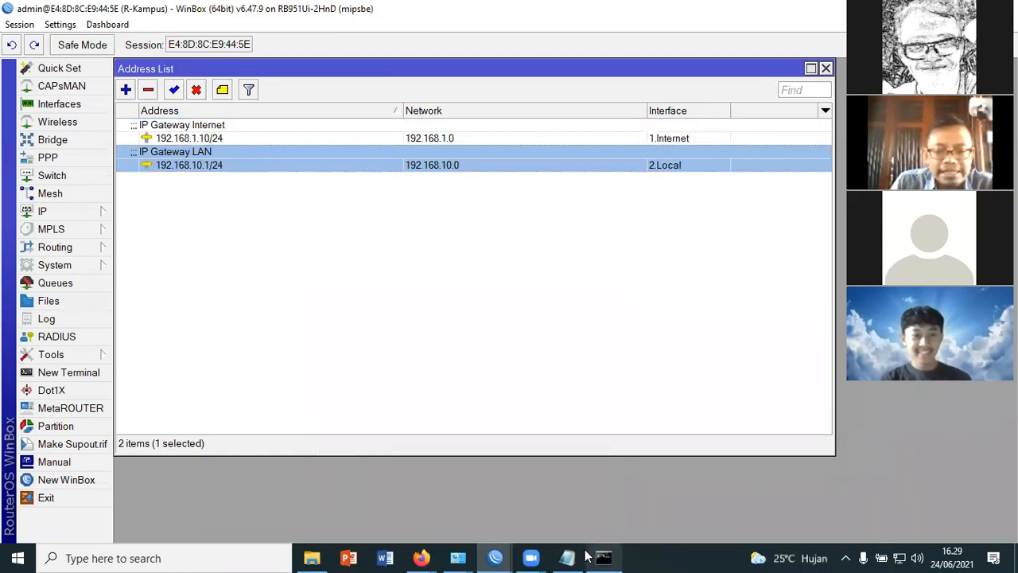
# Switch to Notepad and add the second Trouble Shooting item "2. Lupa Setting NAT (IP - Firewall - NAT)"
pyautogui.click(576, 557)
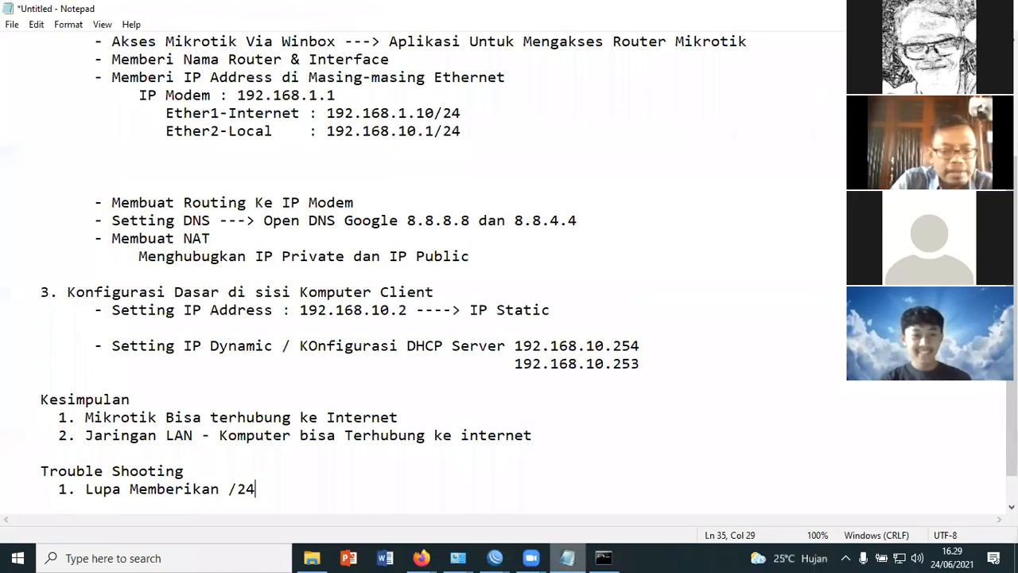
pyautogui.press('Return')
pyautogui.write('2. L')
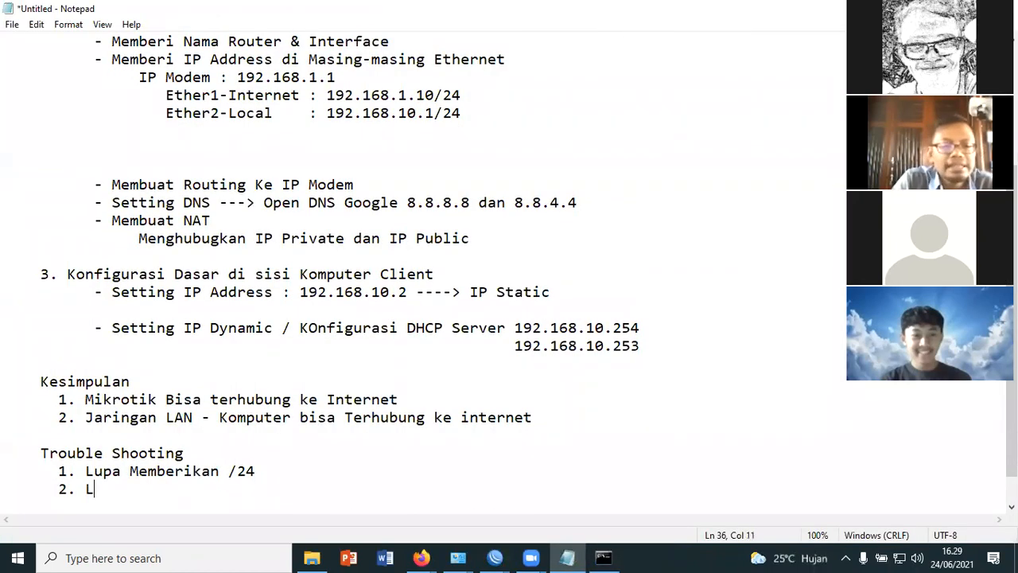
pyautogui.write('upa Setting NAT (IP - Firewall - NAT)')
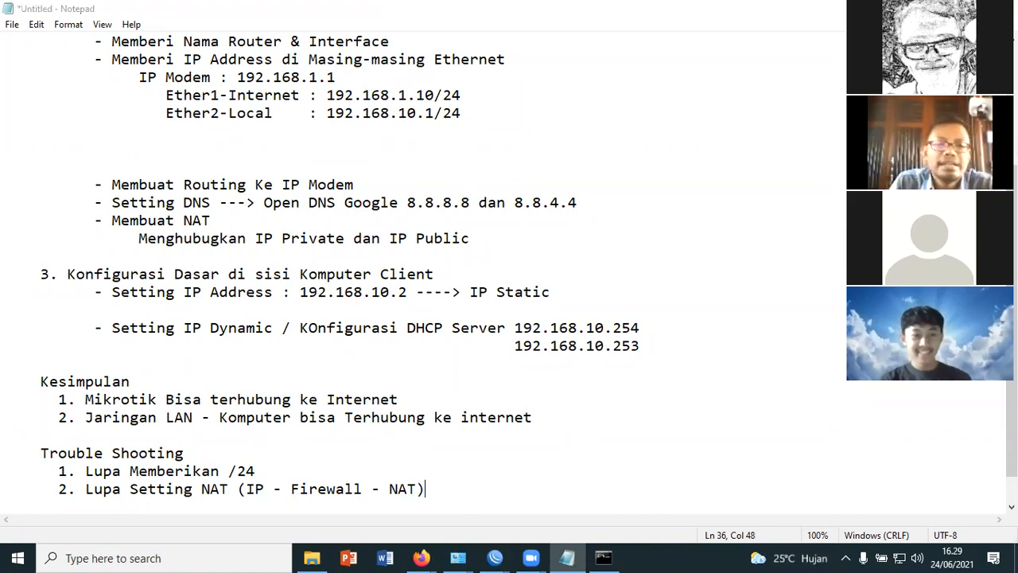
# Switch to WinBox, open the firewall NAT rules in a wider window, and try disabling the srcnat masquerade rule
pyautogui.hotkey('alt', 'Tab')
pyautogui.click(45, 211)
pyautogui.click(151, 248)
pyautogui.moveTo(292, 93); pyautogui.dragTo(361, 95)
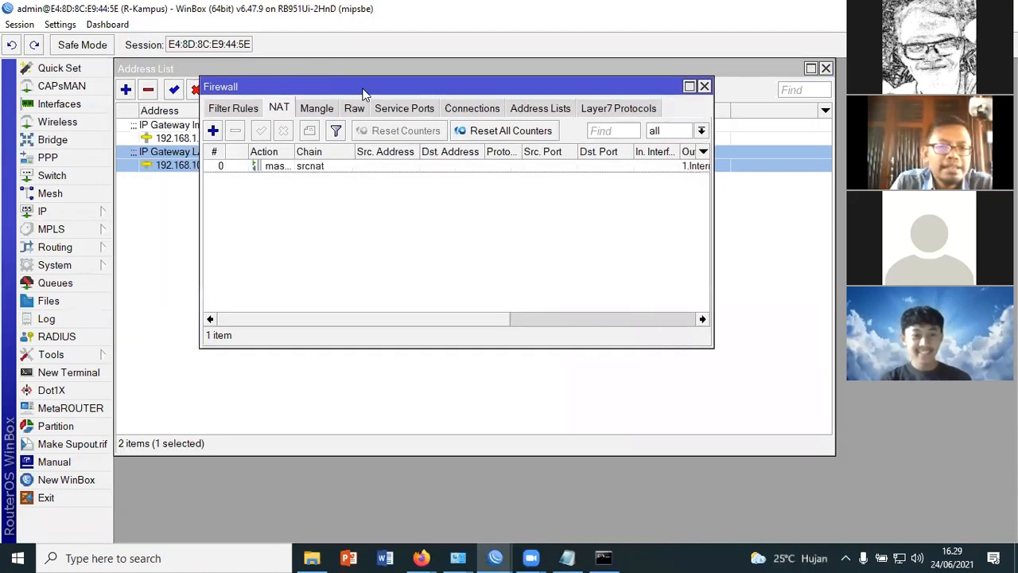
pyautogui.click(312, 167)
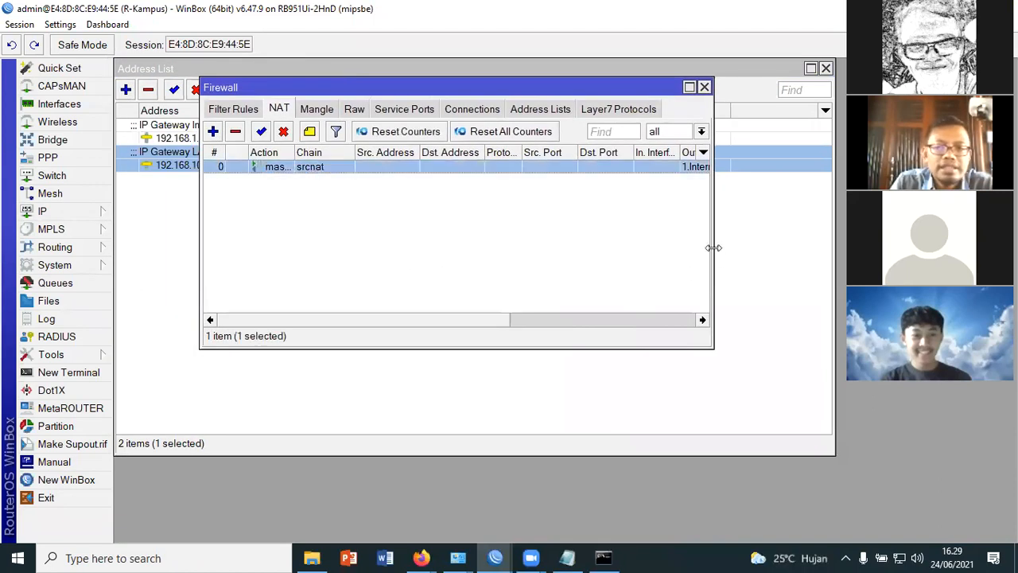
pyautogui.moveTo(713, 248); pyautogui.dragTo(796, 249)
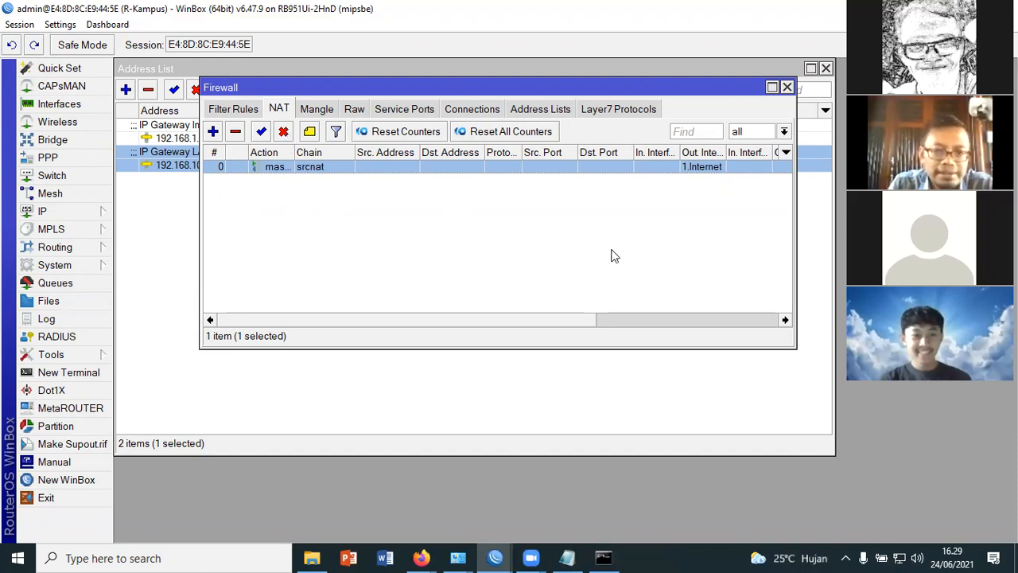
pyautogui.click(284, 132)
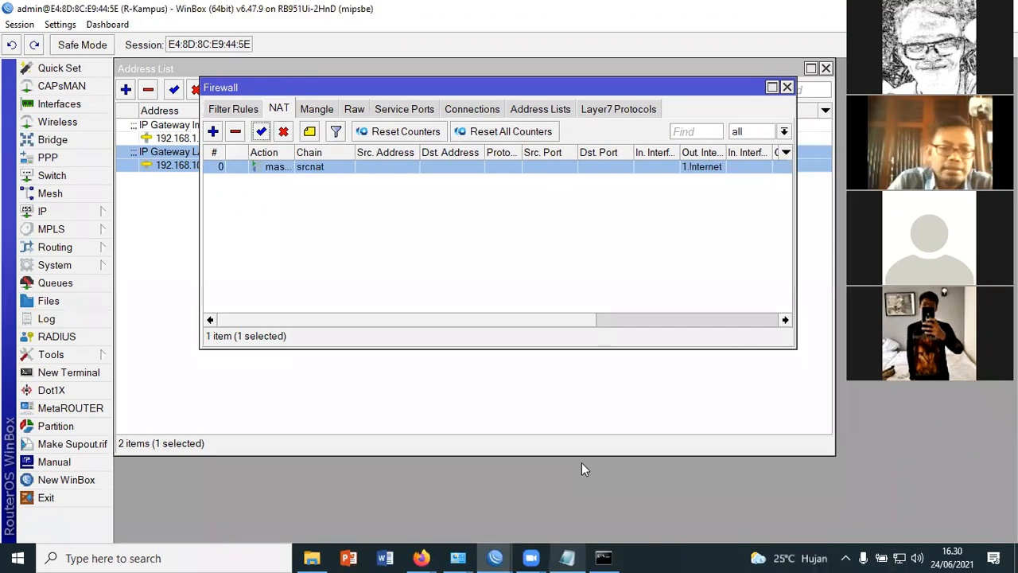
# Ping google.com twice from the Command Prompt to test the Internet connection, and put the console away
pyautogui.click(604, 558)
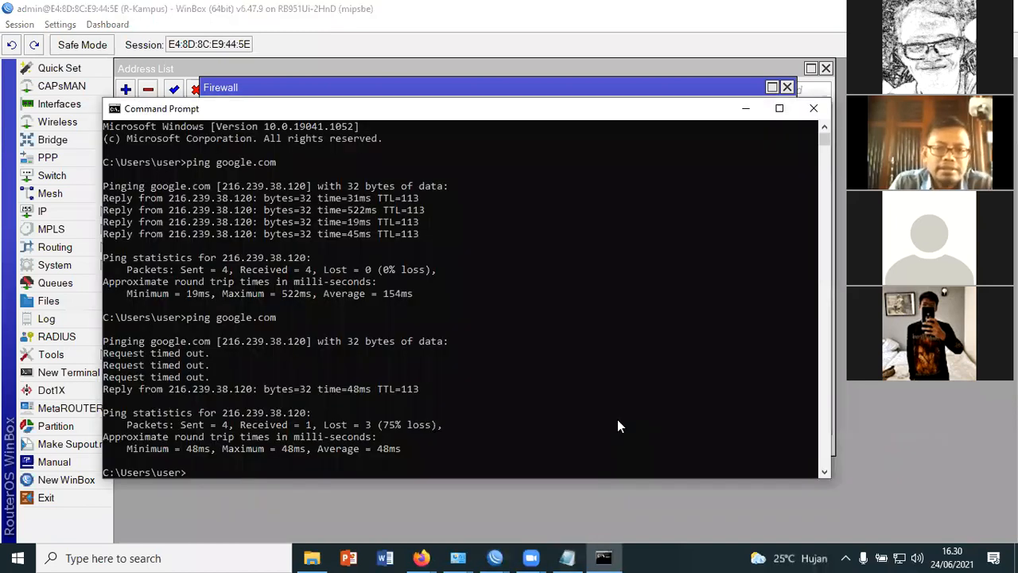
pyautogui.press('Up')
pyautogui.press('Return')
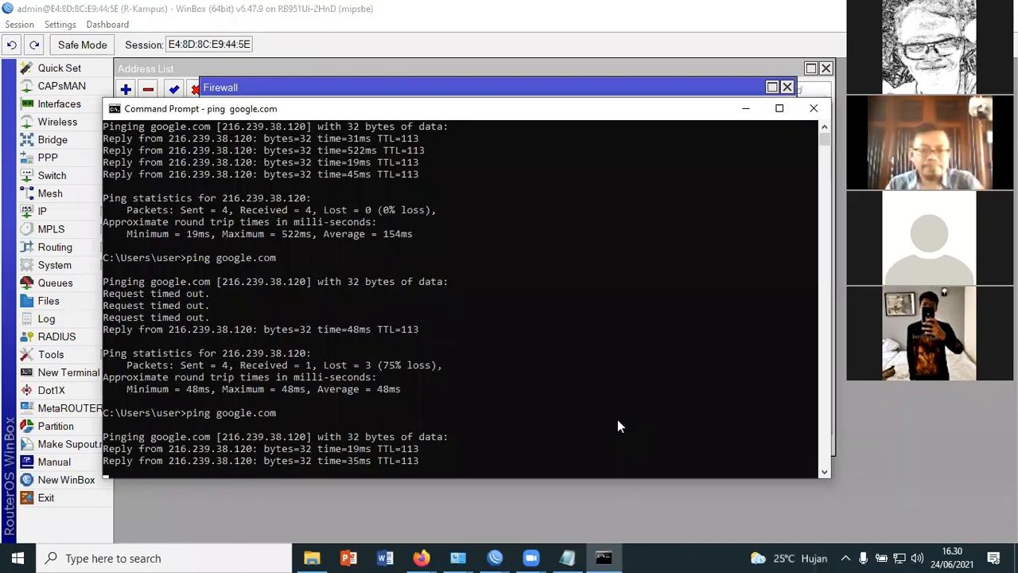
pyautogui.press('Up')
pyautogui.press('Return')
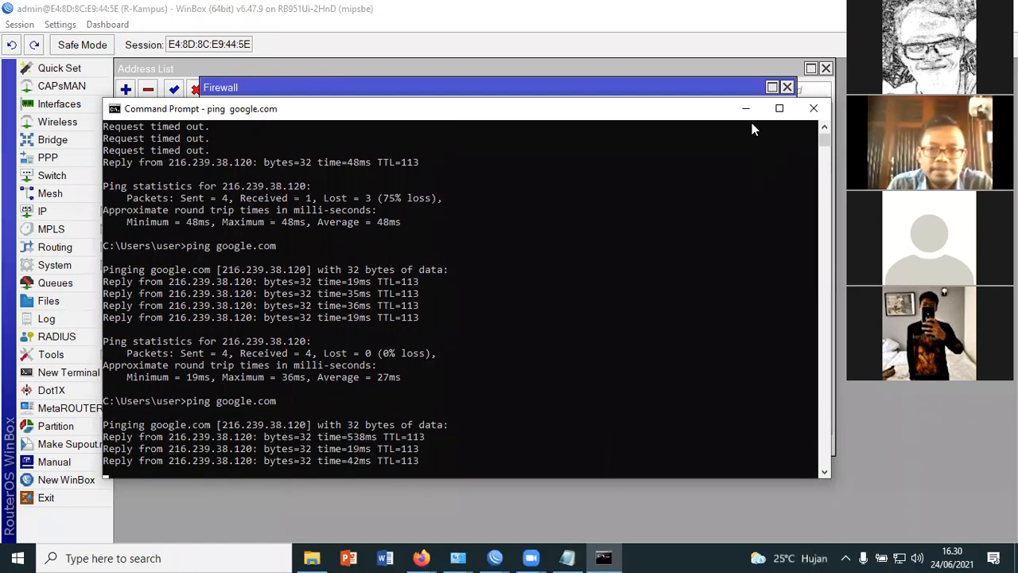
pyautogui.click(544, 479)
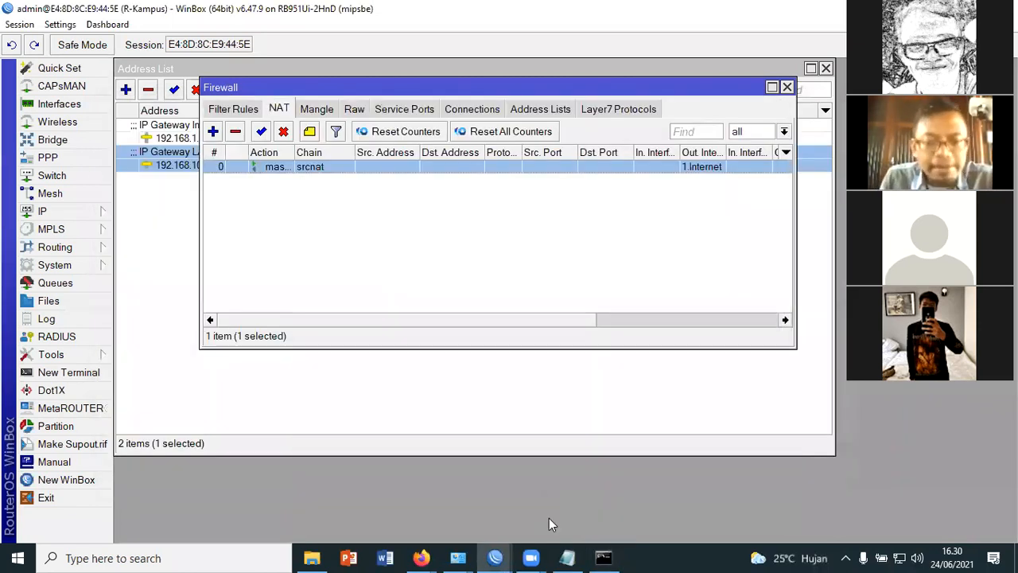
# Return to Notepad and add the line "Membeli Mikrotik Type 931" below the Trouble Shooting items, separated by two blank lines
pyautogui.click(567, 558)
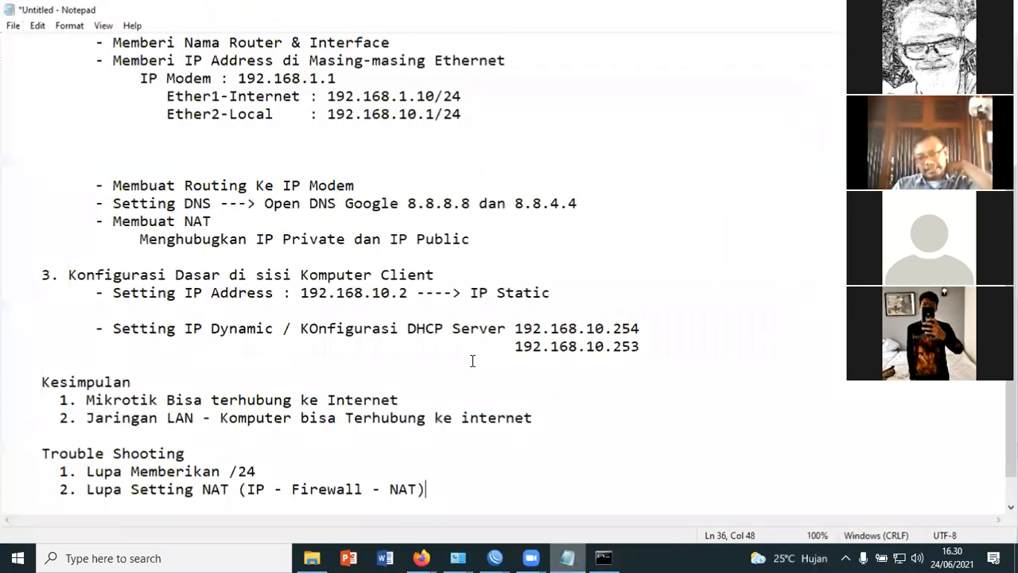
pyautogui.scroll(3, 489, 454)
pyautogui.scroll(-3, 502, 459)
pyautogui.scroll(-1, 502, 459)
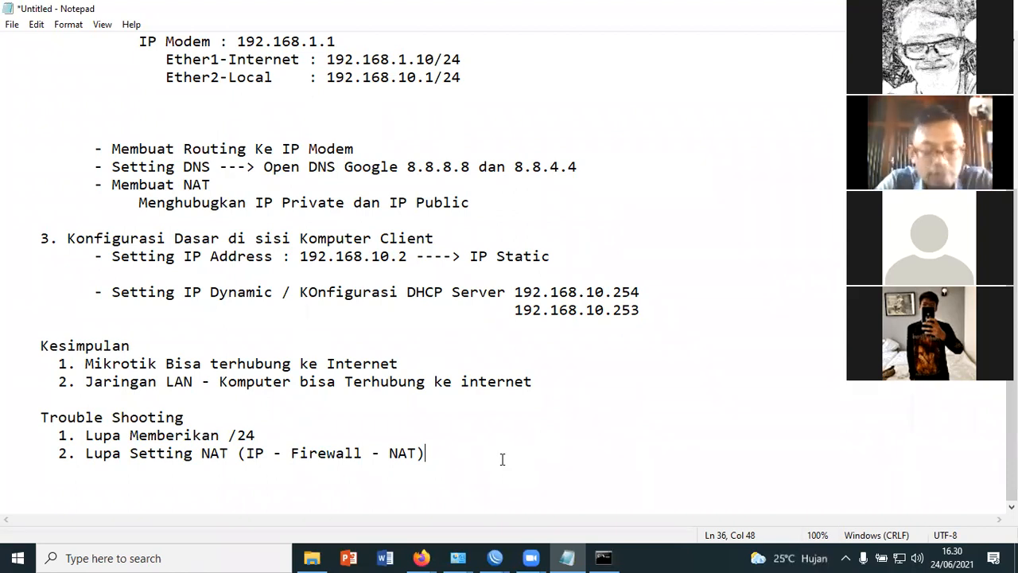
pyautogui.press('Return')
pyautogui.press('Return')
pyautogui.press('Return')
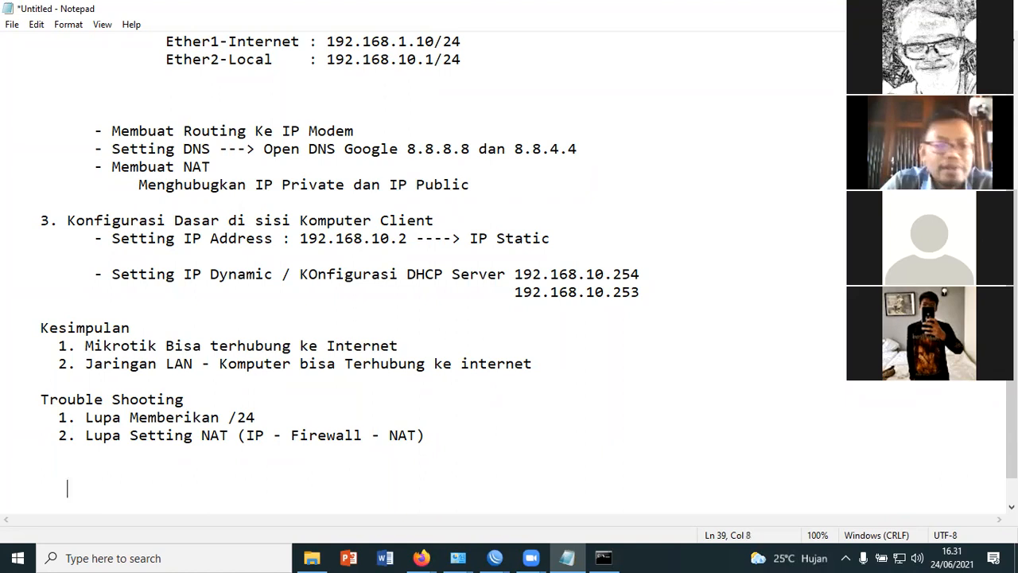
pyautogui.write('beli')
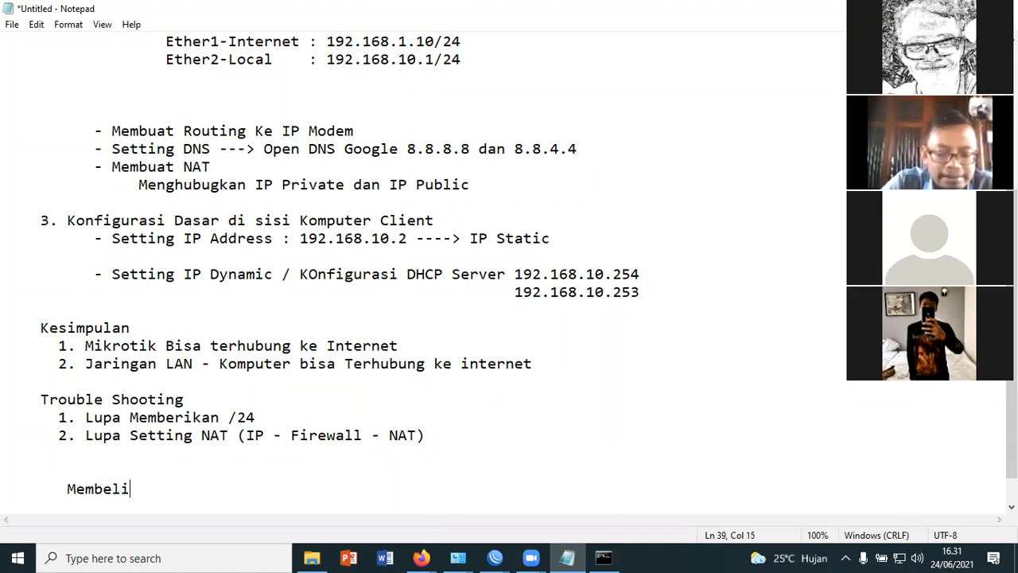
pyautogui.write(' Mikrotik T')
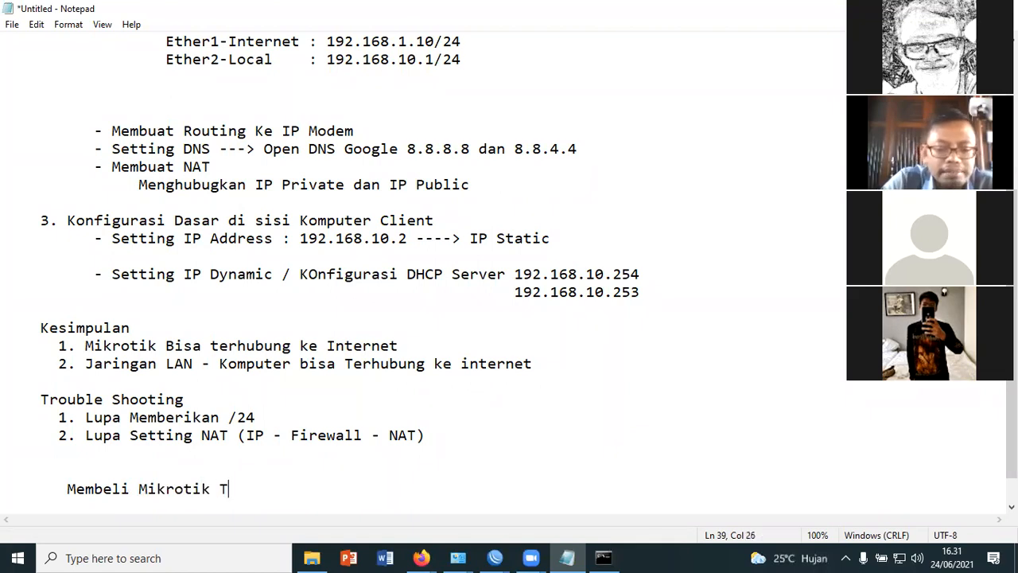
pyautogui.write('ype 9')
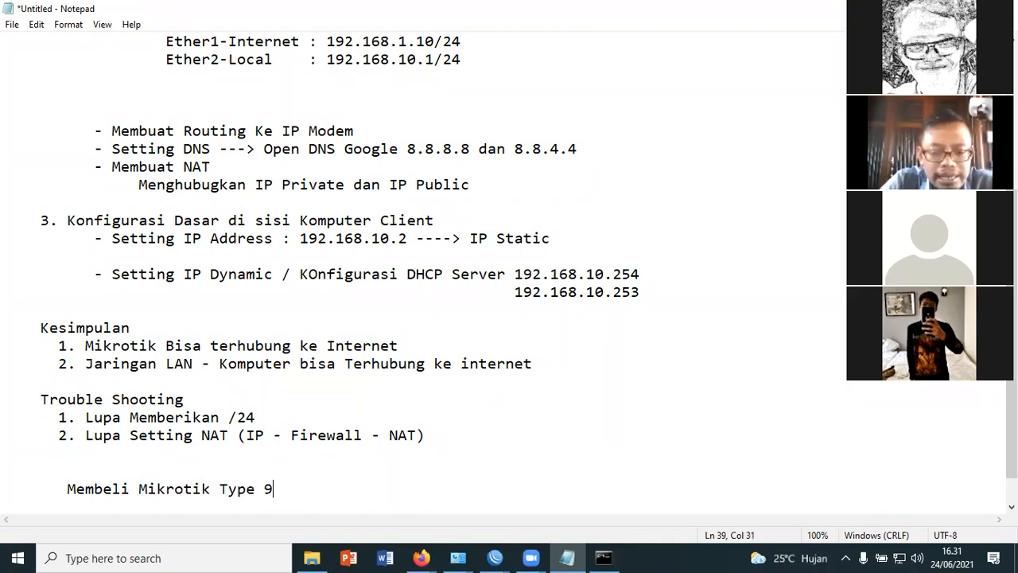
pyautogui.write('31')
# Insert the prefix "RB - " before 931 in the Mikrotik type line
pyautogui.press('Left')
pyautogui.press('Left')
pyautogui.press('Left')
pyautogui.write('RB')
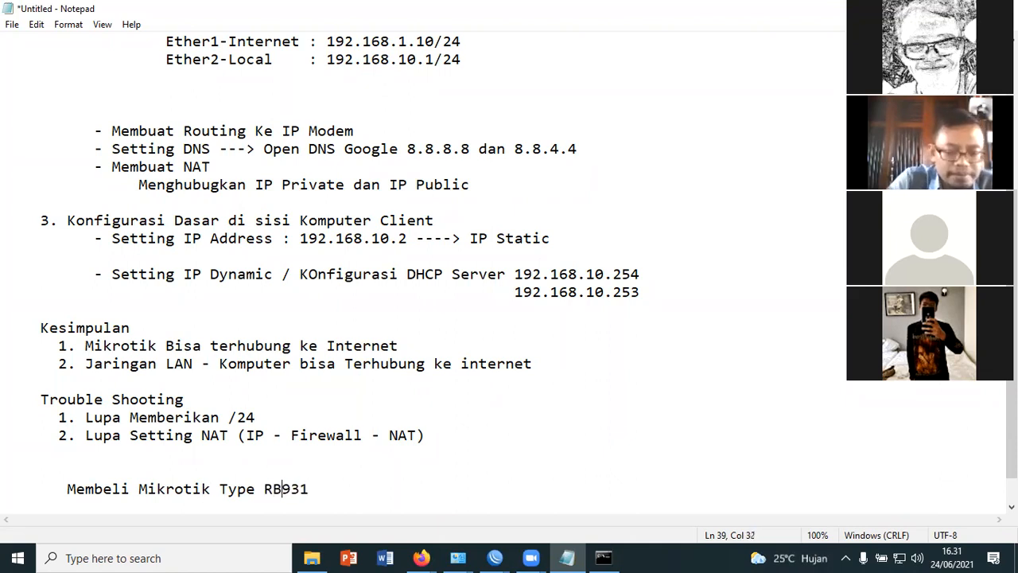
pyautogui.write(' -')
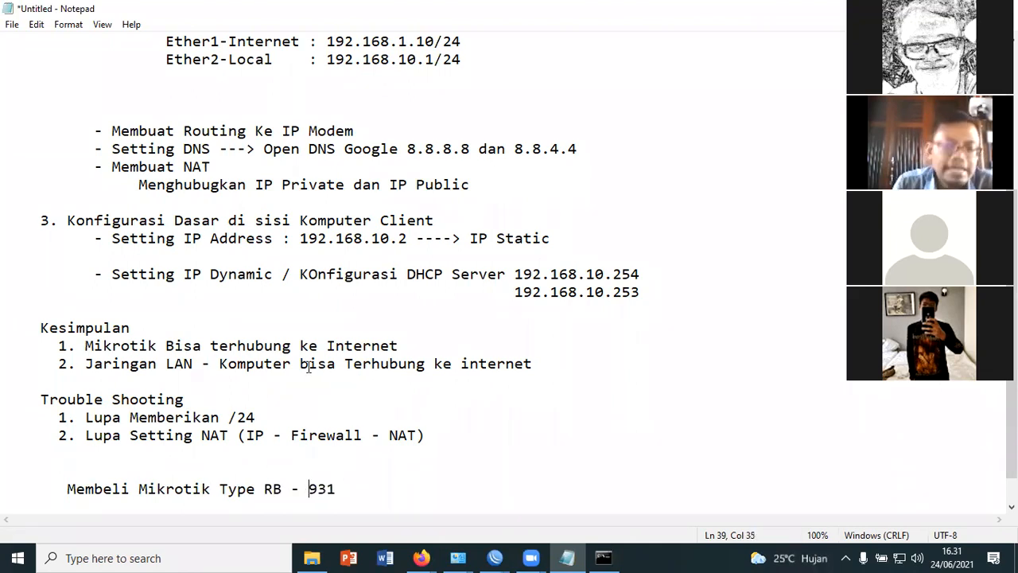
# Append the price note "-----> 350 rb" to the Mikrotik type line and briefly highlight the price
pyautogui.click(371, 493)
pyautogui.write('-----> 35')
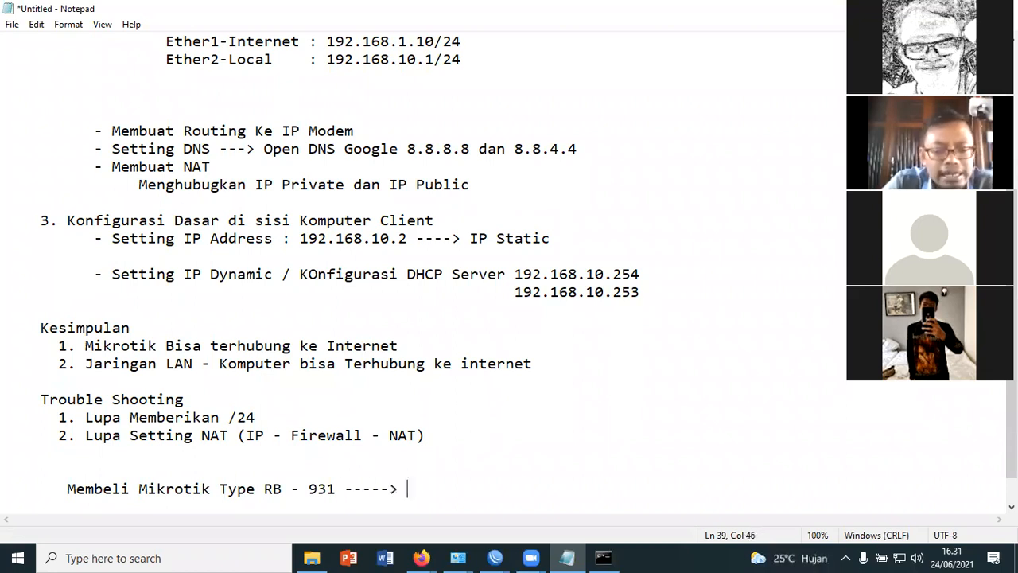
pyautogui.write('0 r')
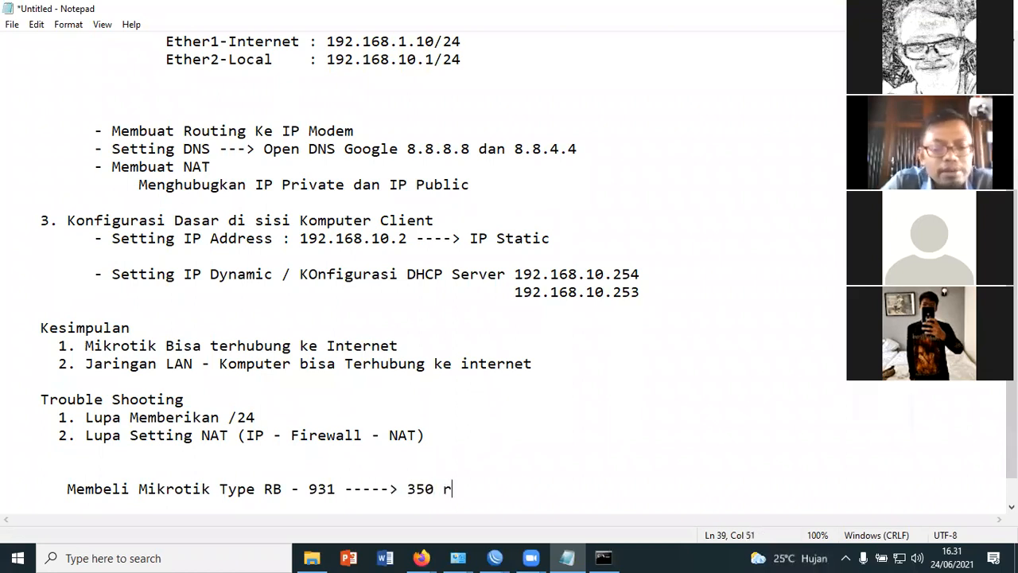
pyautogui.write('b')
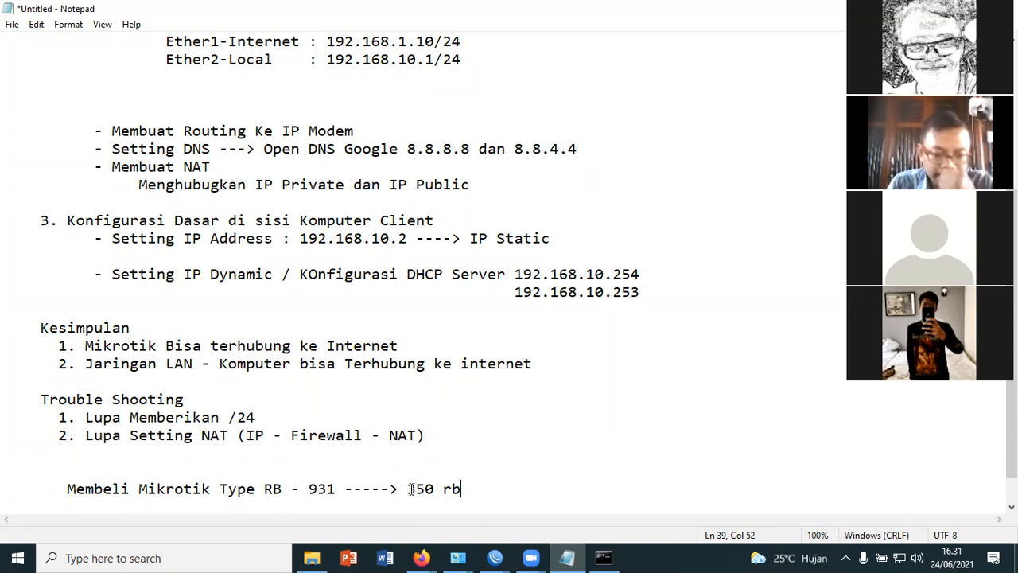
pyautogui.moveTo(408, 492); pyautogui.dragTo(473, 487)
pyautogui.click(502, 493)
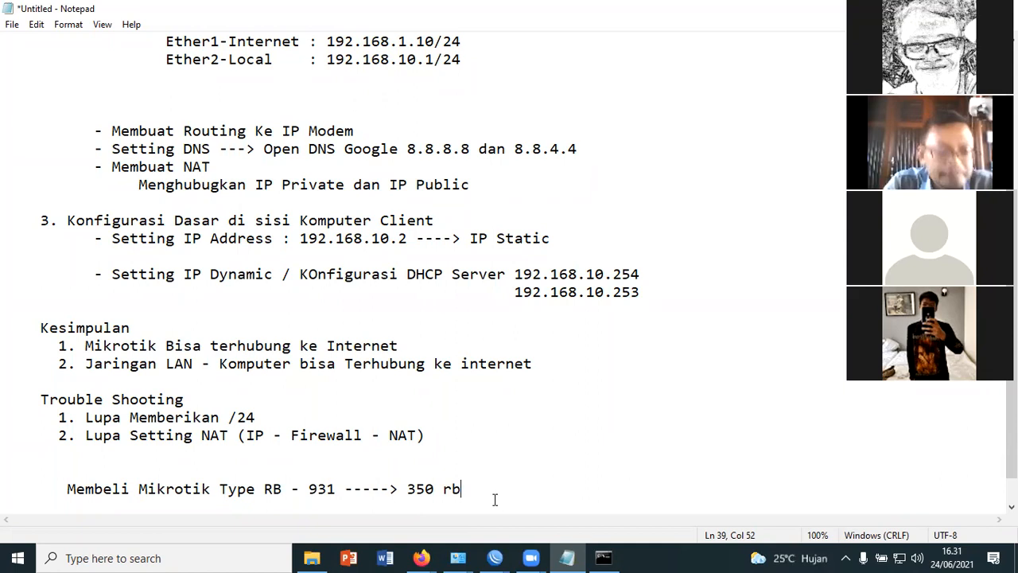
# Add the heading "Materi ke 2 Bandwidth Management" two blank lines below the purchase note, with a smaller indent
pyautogui.press('Return')
pyautogui.press('Return')
pyautogui.press('Return')
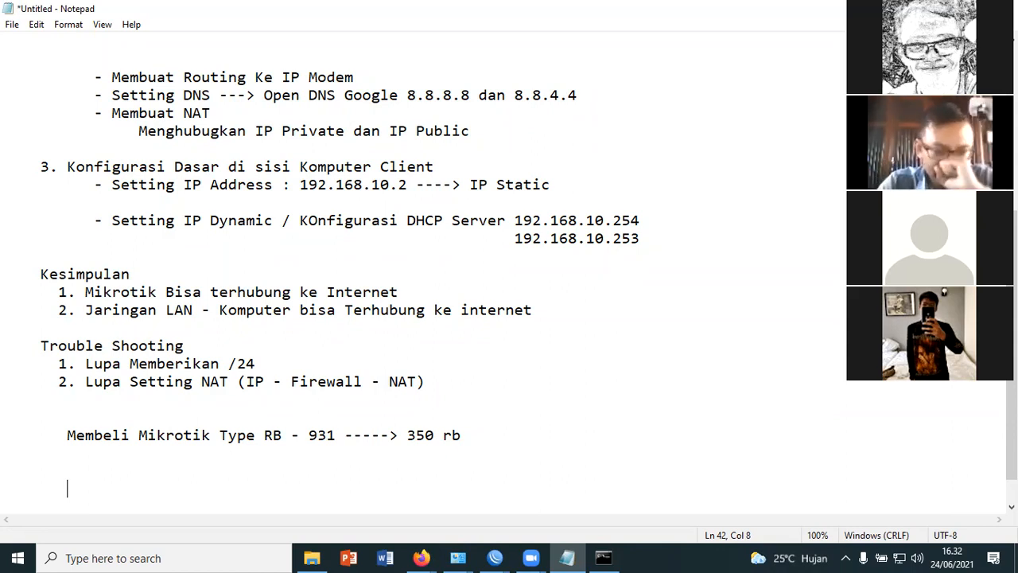
pyautogui.press('BackSpace')
pyautogui.press('BackSpace')
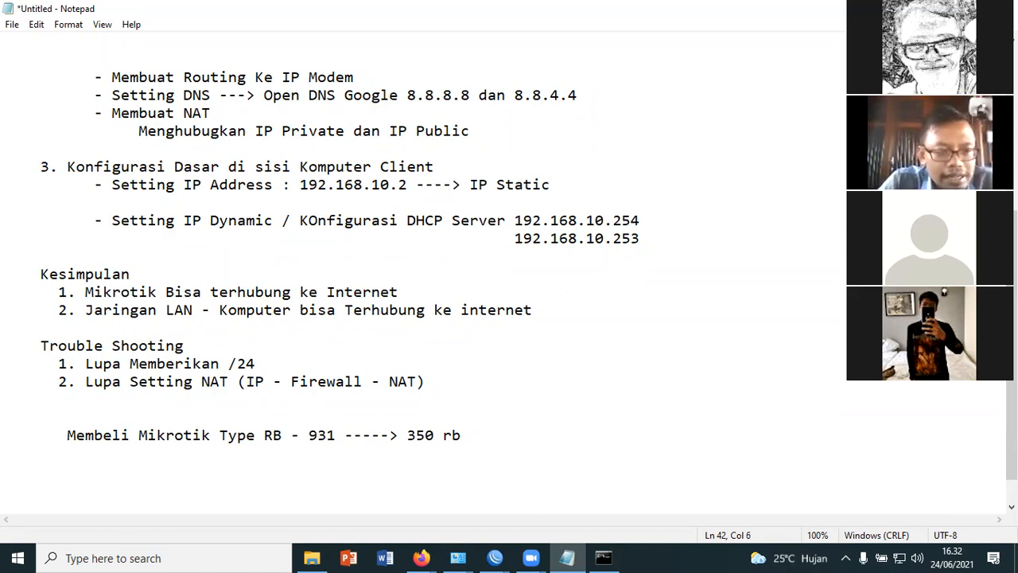
pyautogui.write('Mater')
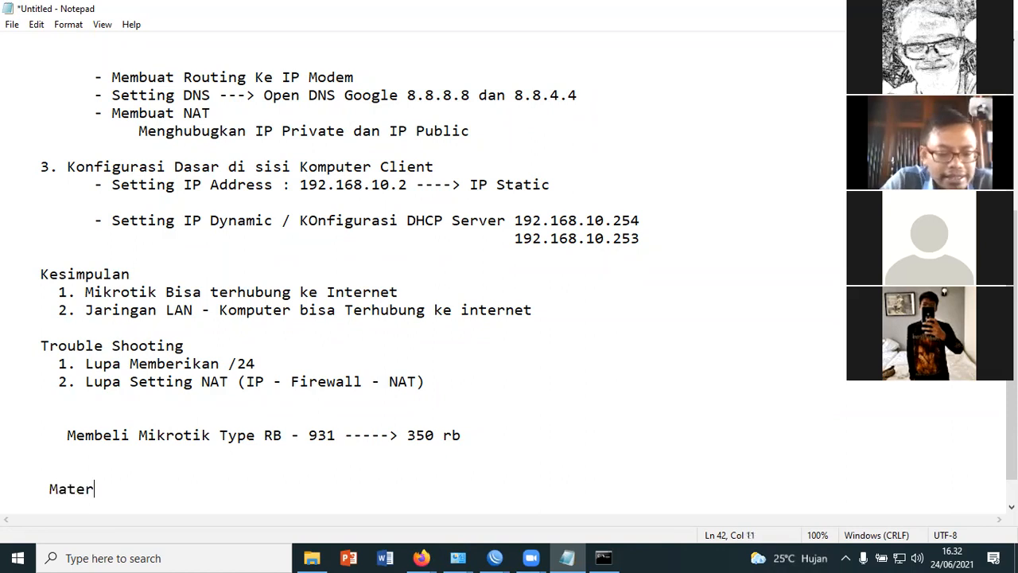
pyautogui.write('i ke ')
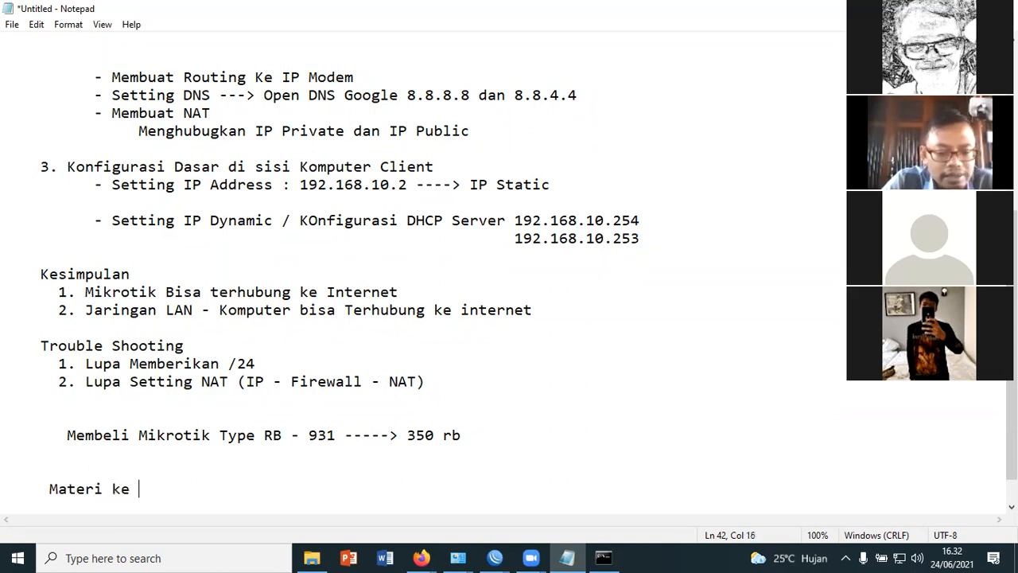
pyautogui.write('2 Bandwid')
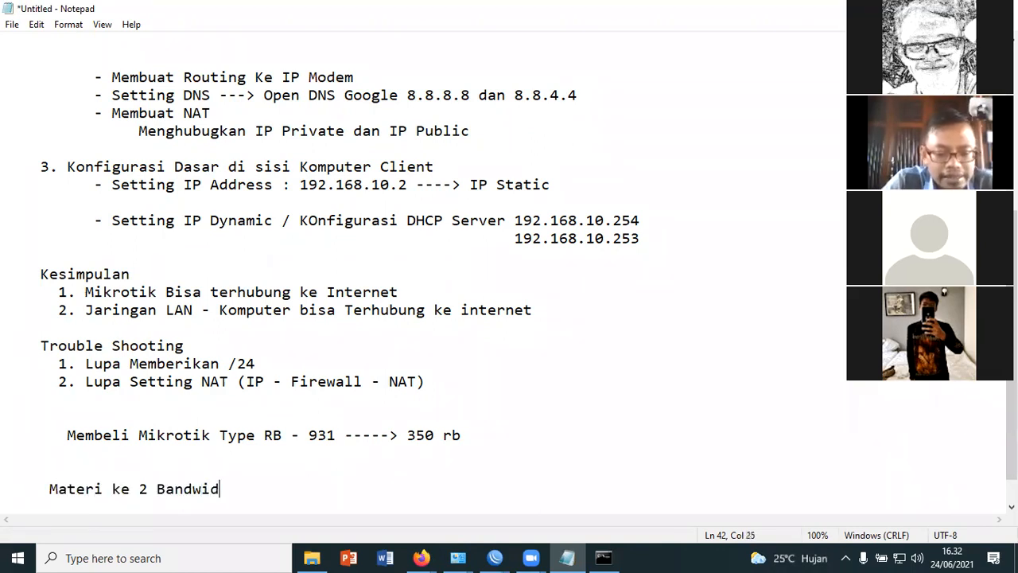
pyautogui.write('th Management')
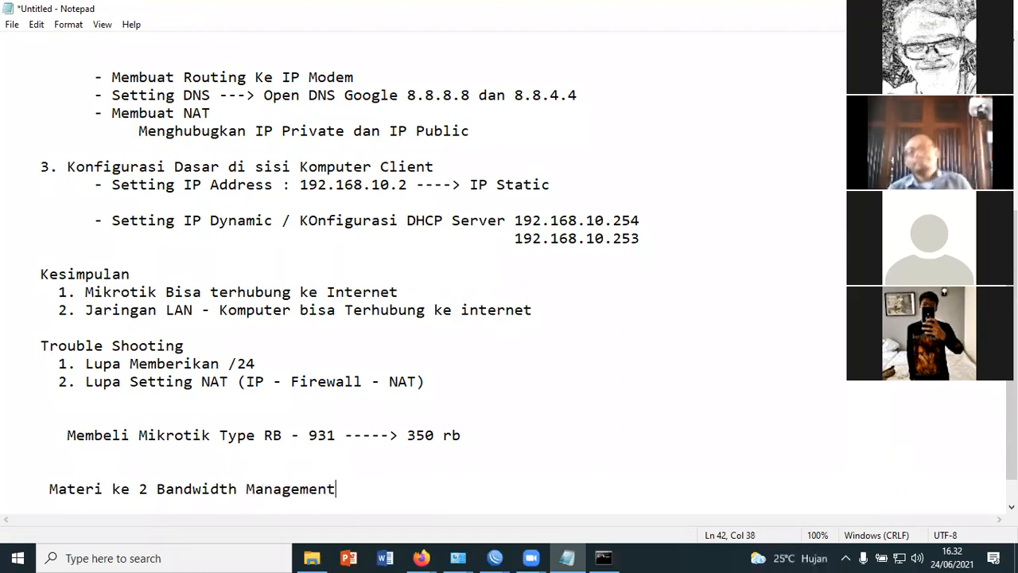
# List "1. Penjelasan Konsep" and "2. Praktek" as indented items under the Bandwidth Management heading, after a blank line
pyautogui.press('Return')
pyautogui.press('Return')
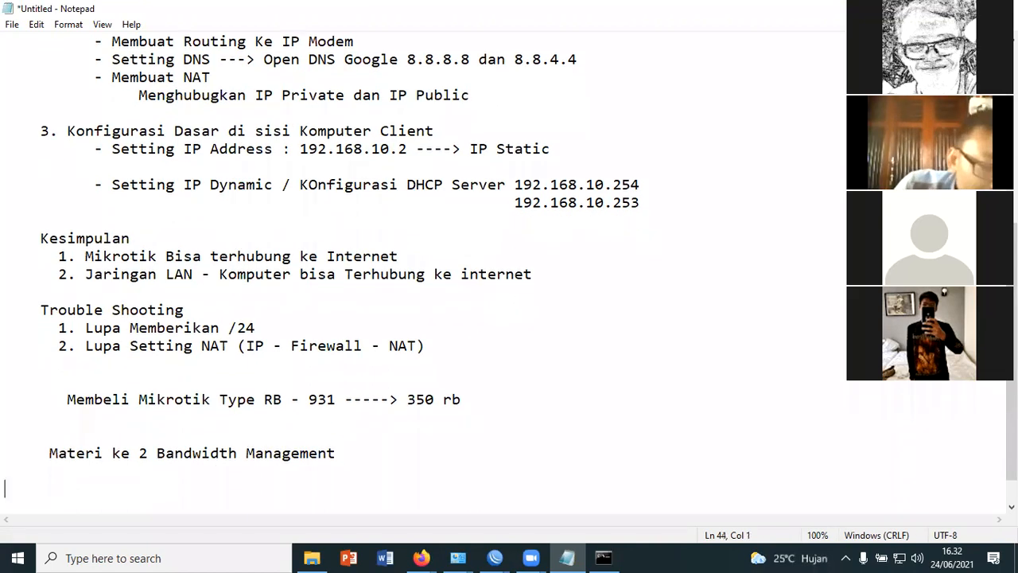
pyautogui.write('1. ')
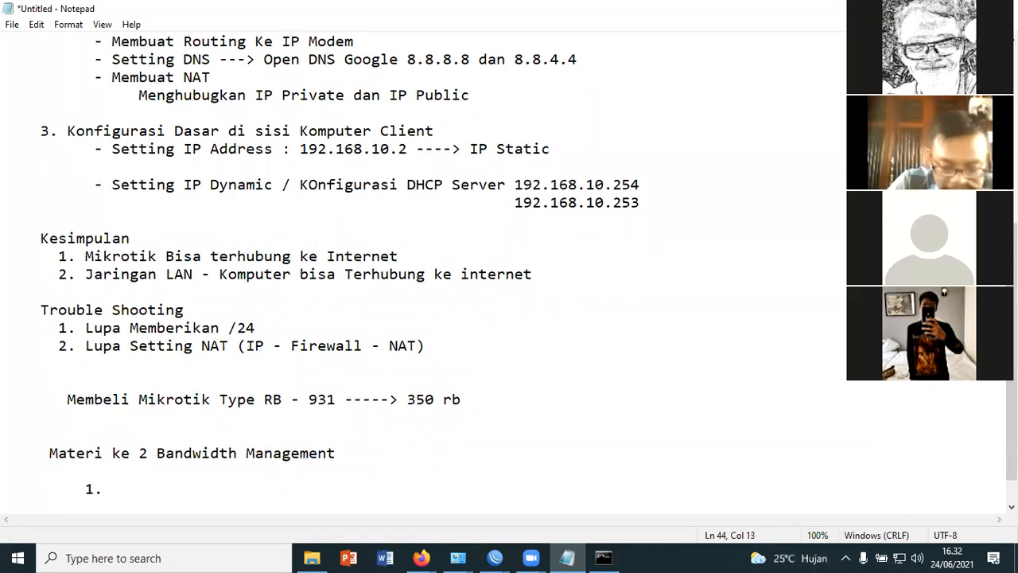
pyautogui.write('P')
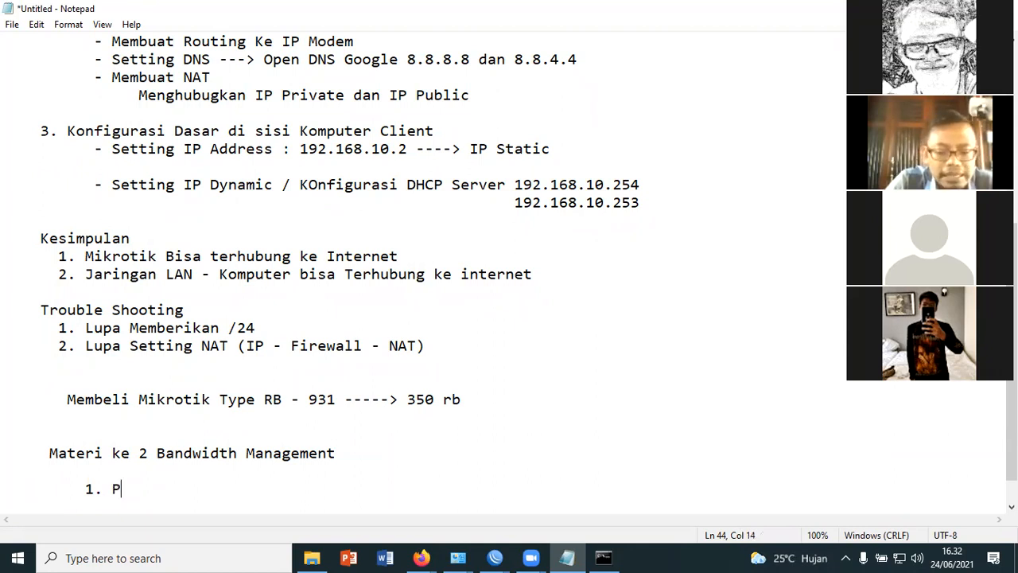
pyautogui.write('enjelasan')
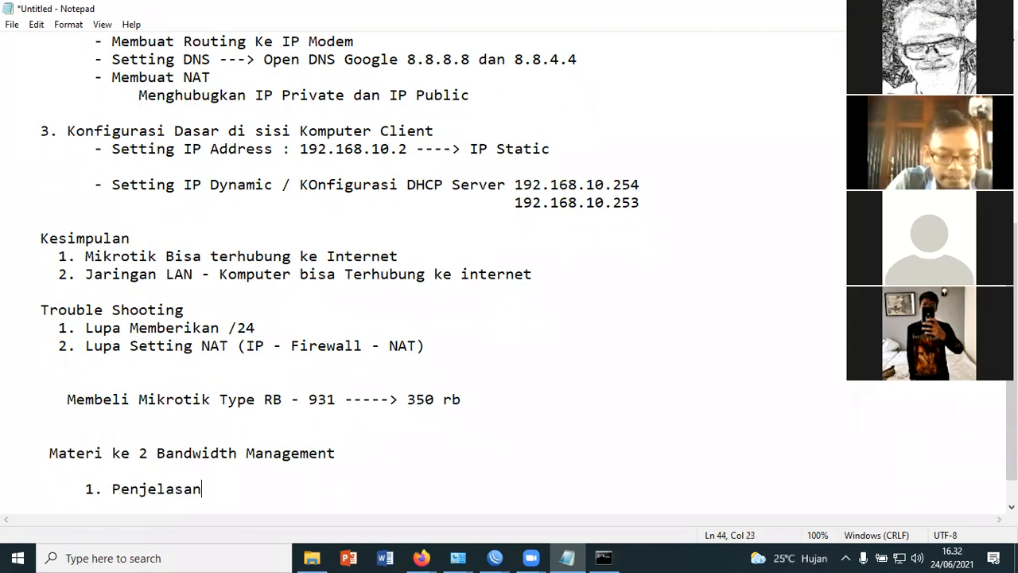
pyautogui.write(' Konsep')
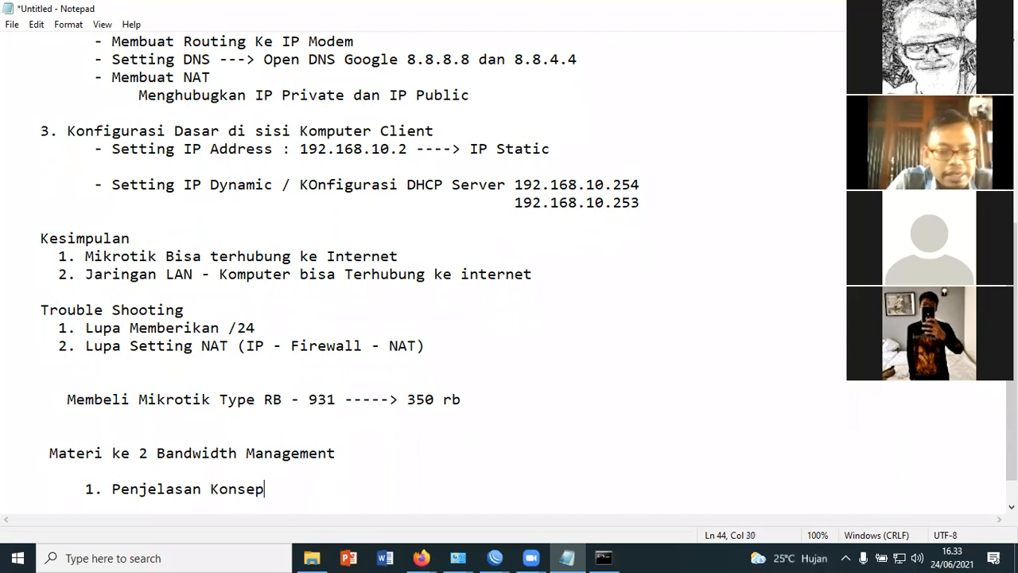
pyautogui.press('Return')
pyautogui.write('2. P')
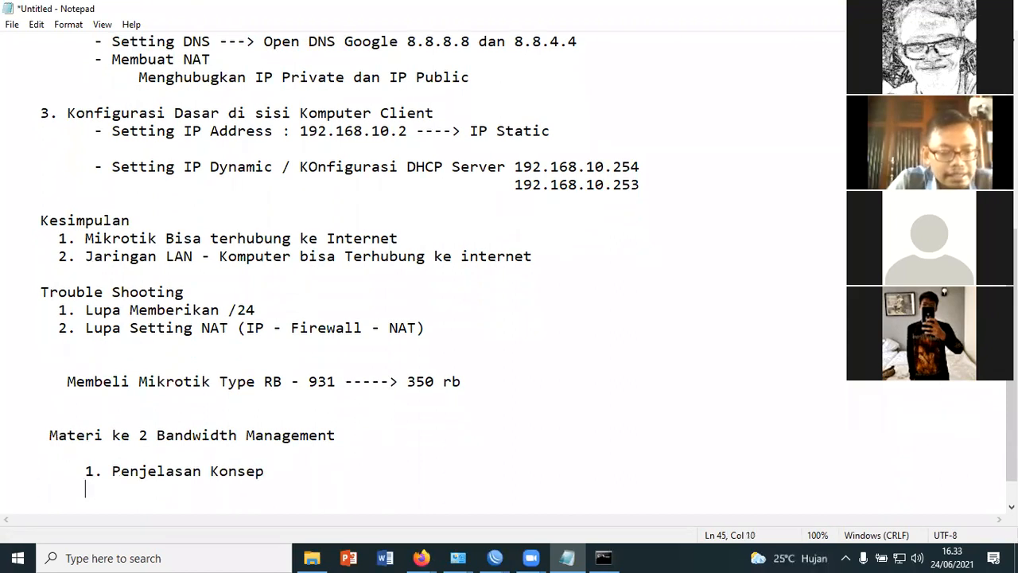
pyautogui.write('raktek')
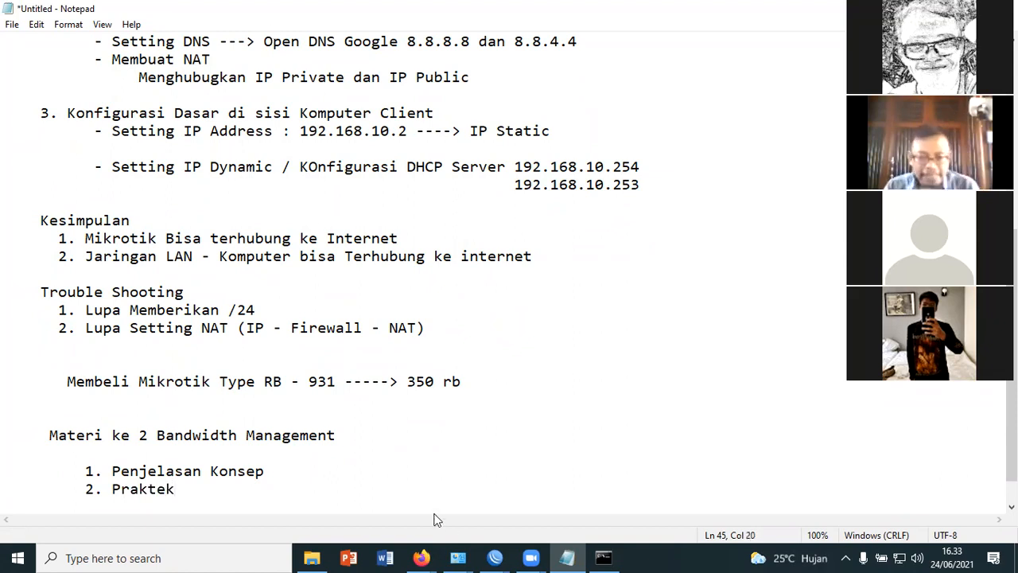
# Open the Materi Training Mikrotik folder from the desktop and open "2. Bandwidth Management.pdf" with Firefox
pyautogui.click(932, 8)
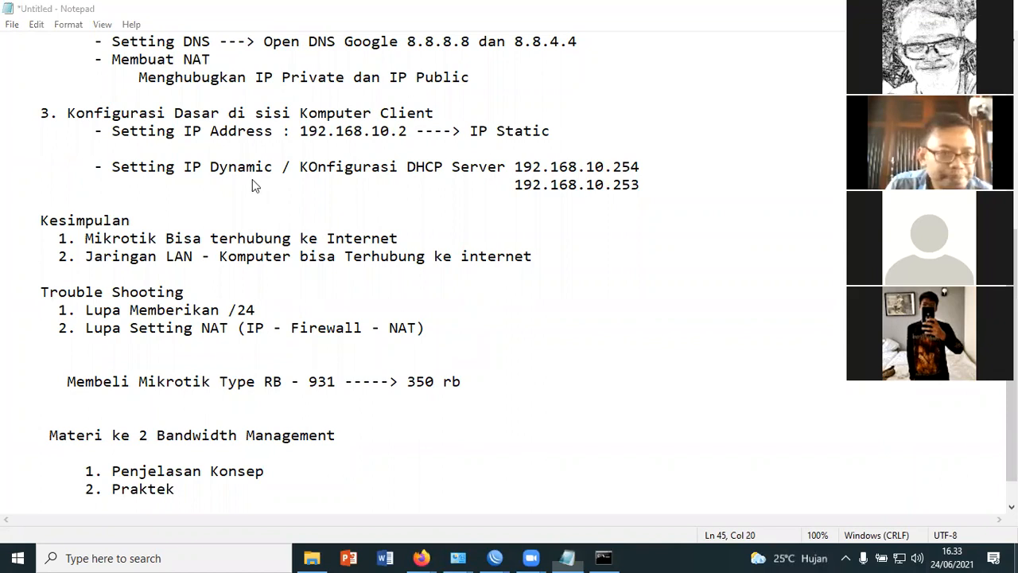
pyautogui.press('super+d')
pyautogui.doubleClick(85, 223)
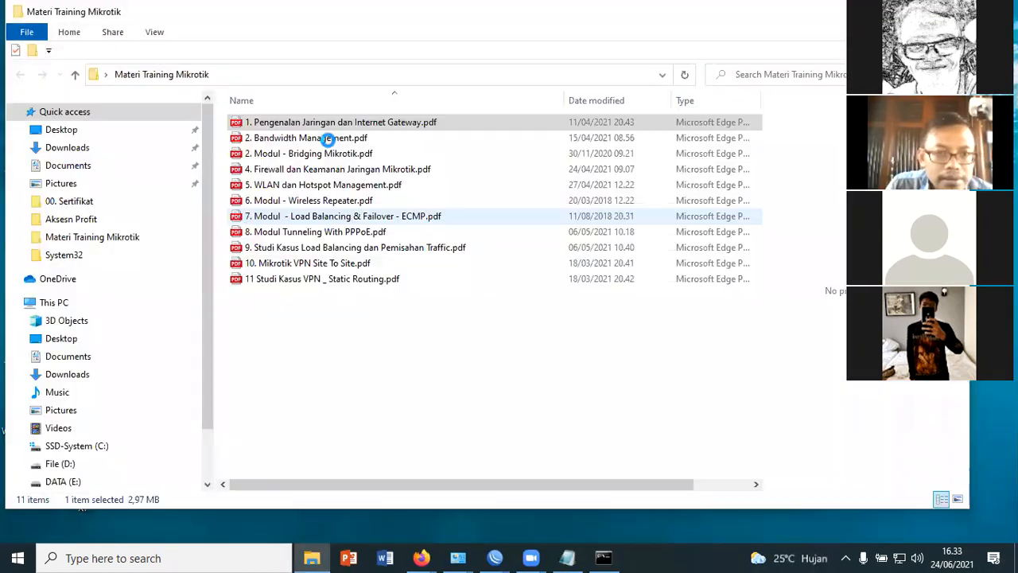
pyautogui.rightClick(328, 140)
pyautogui.moveTo(589, 236)
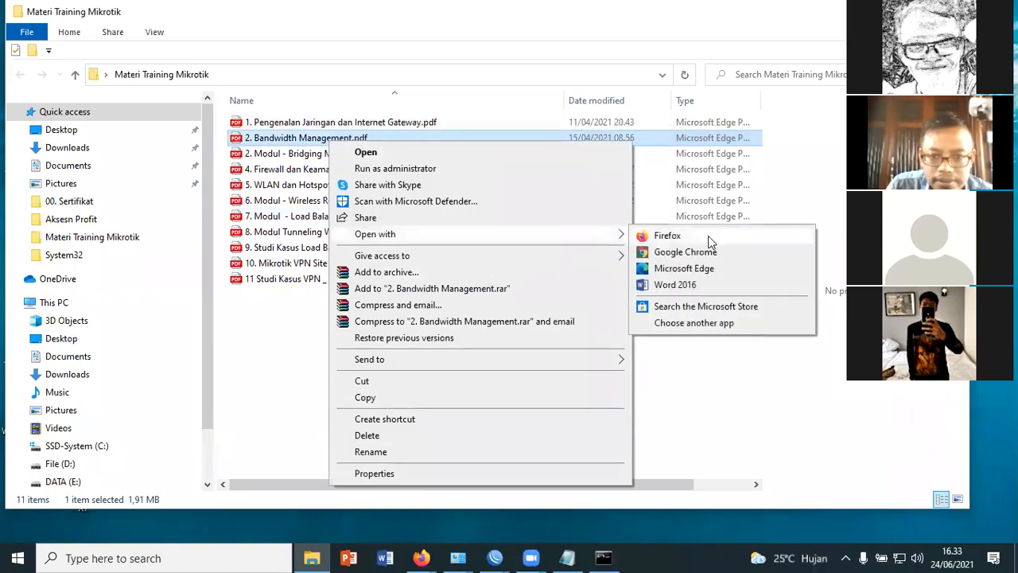
pyautogui.click(708, 236)
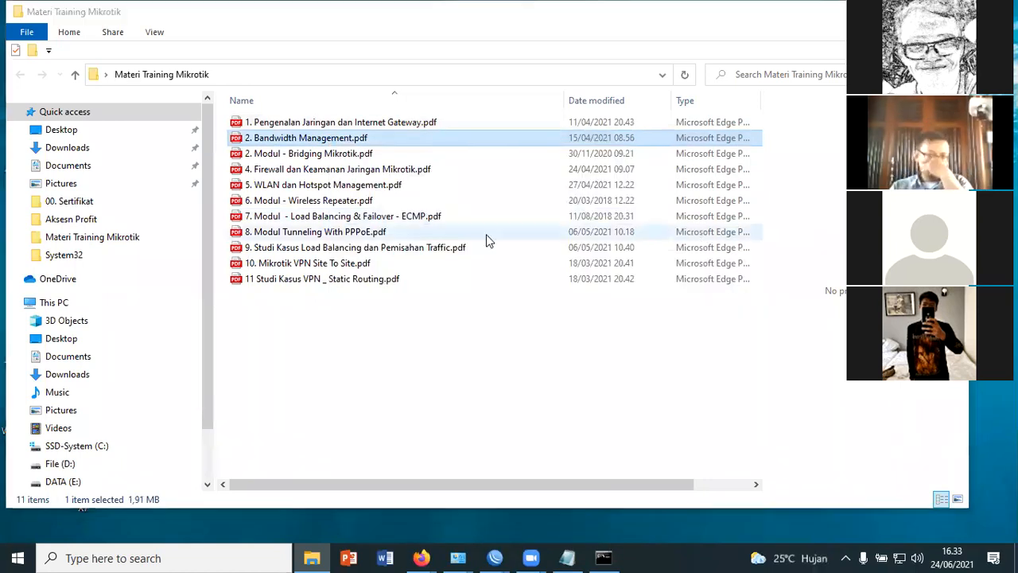
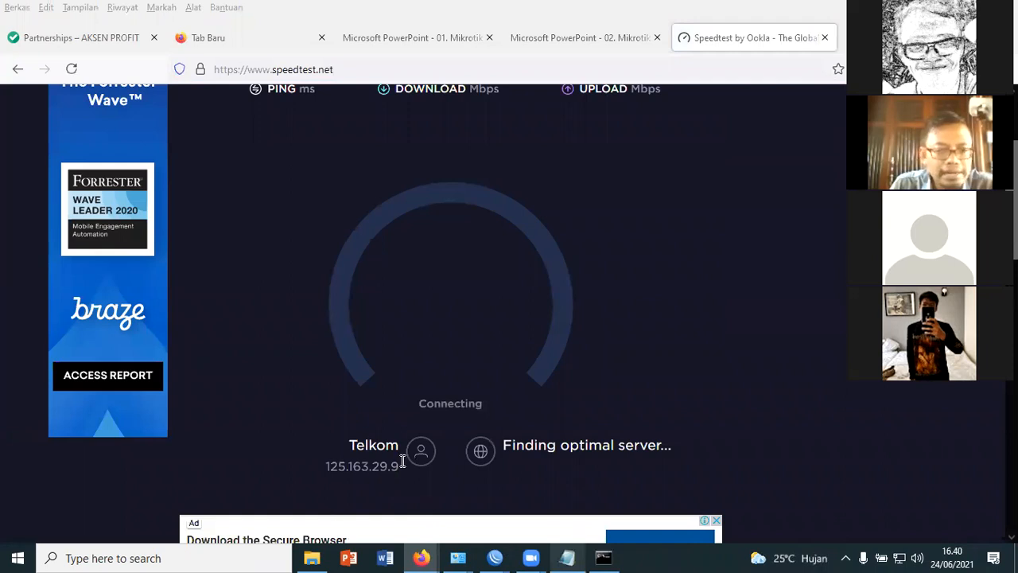
# Switch to Notepad and add the indented subheading "Langkah Prakteknya" after a blank line below "2. Praktek"
pyautogui.hotkey('alt', 'Tab')
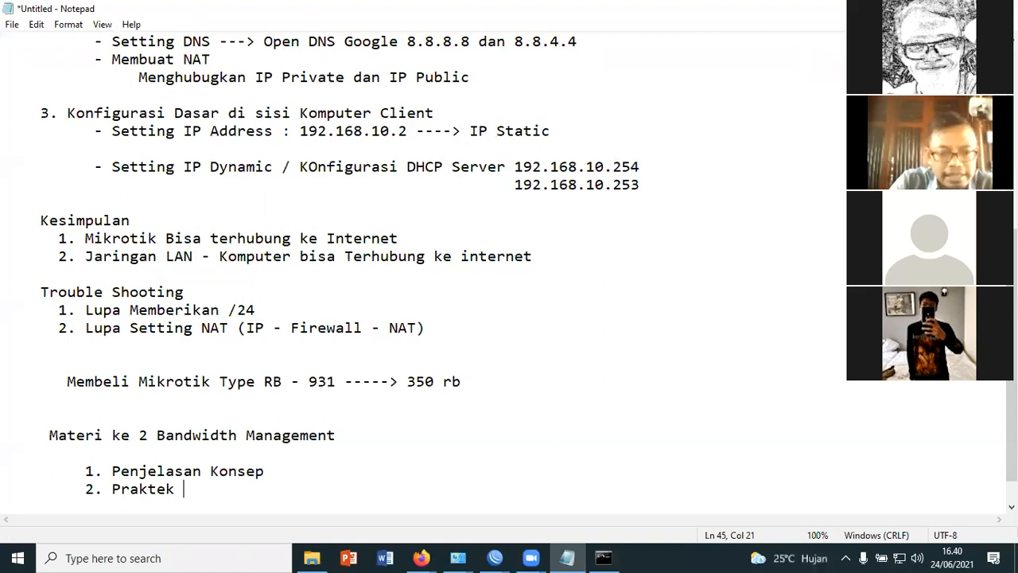
pyautogui.press('Return')
pyautogui.press('Return')
pyautogui.write('Langkah Praktekn')
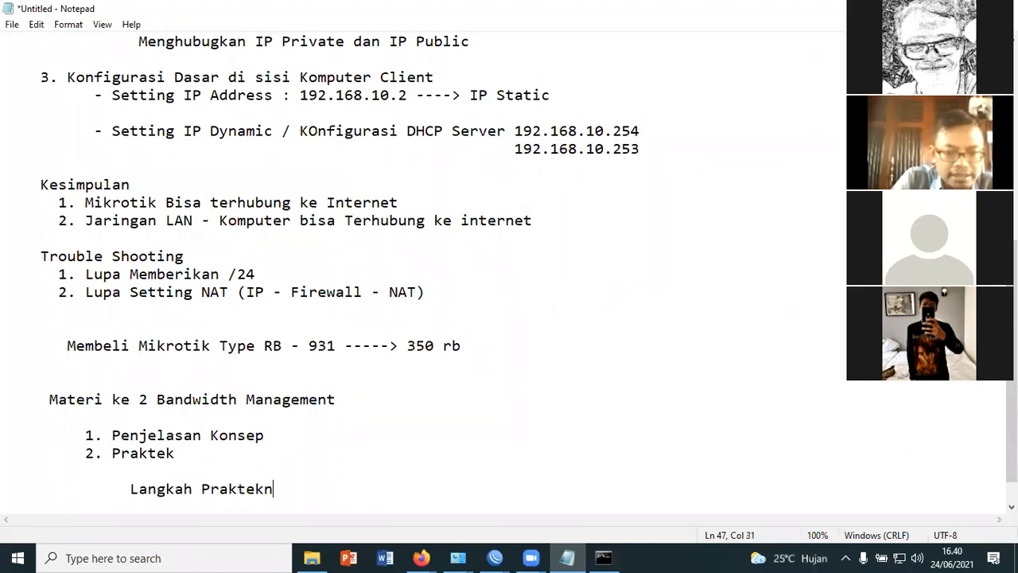
pyautogui.write('ya')
# Add the indented item "1. Ketaui Jumlah Bandwidth yg ada di jaringan LAN" under the Langkah Prakteknya subheading
pyautogui.press('Return')
pyautogui.write('1. ')
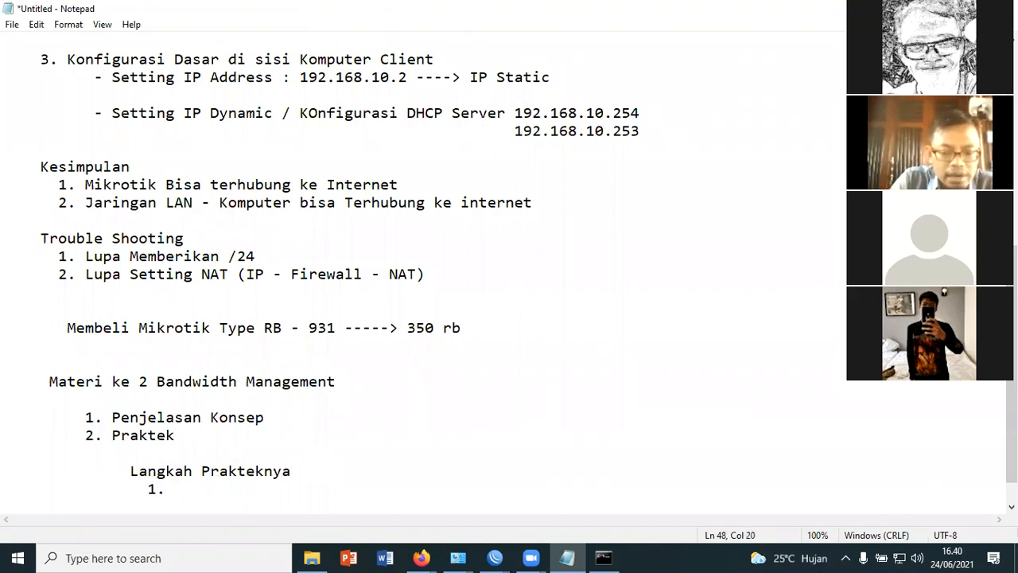
pyautogui.write('Ketaui Ju')
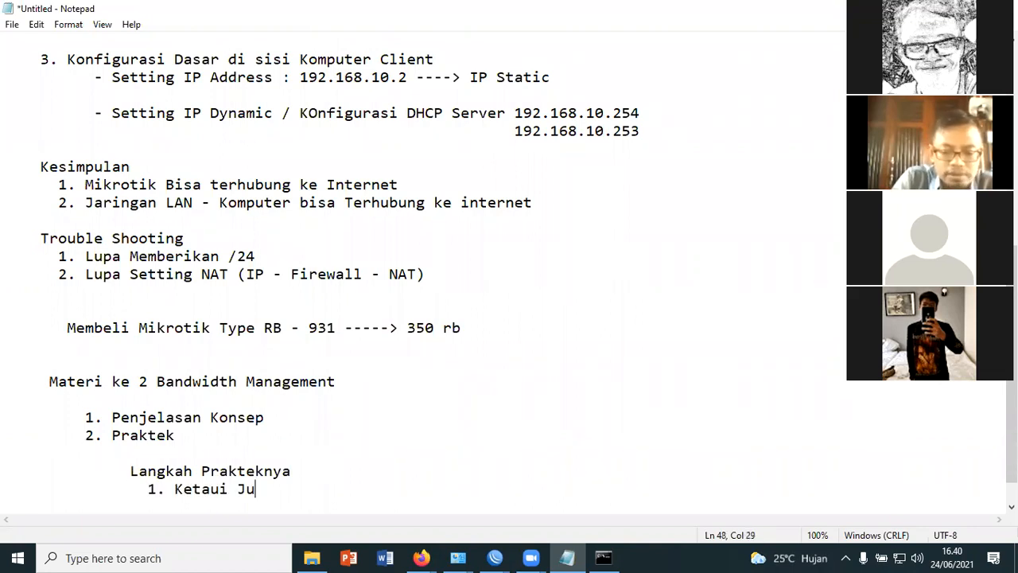
pyautogui.write('mlah Bandwi')
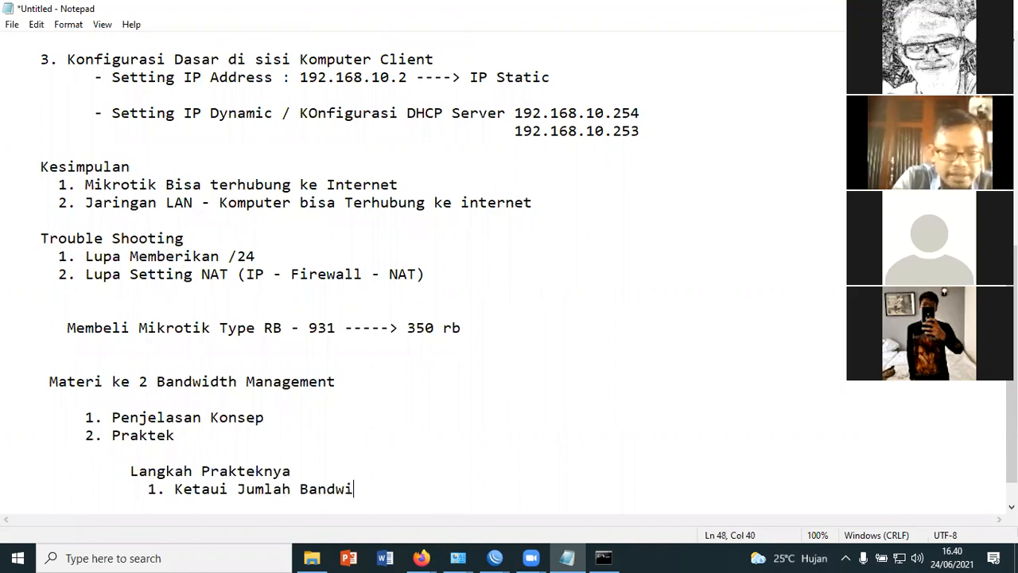
pyautogui.write('dth yg ada d')
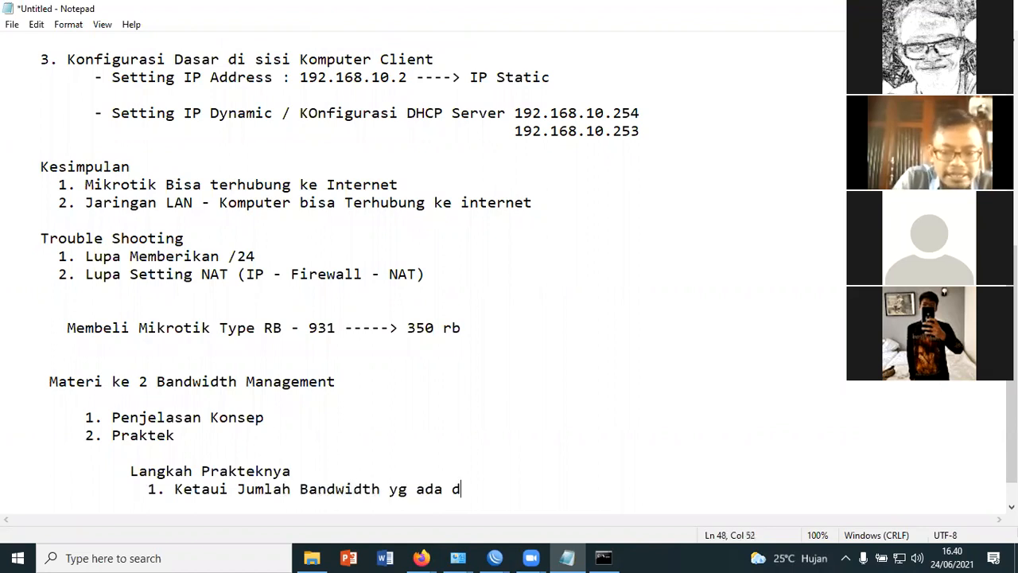
pyautogui.write('i jaringan')
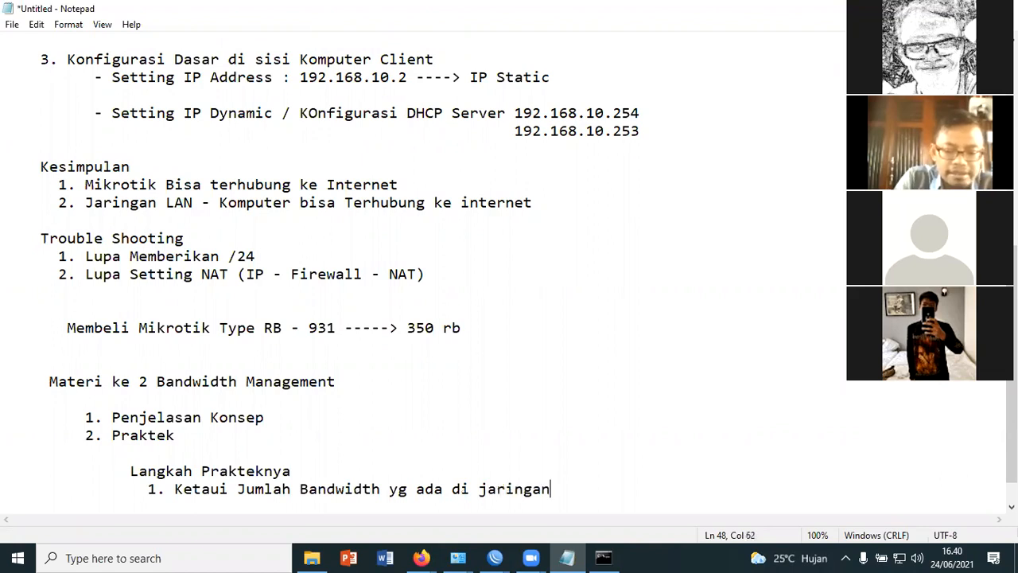
pyautogui.write(' LAN')
# Add "speedtest.net" on its own further-indented line below the first practice item
pyautogui.press('Return')
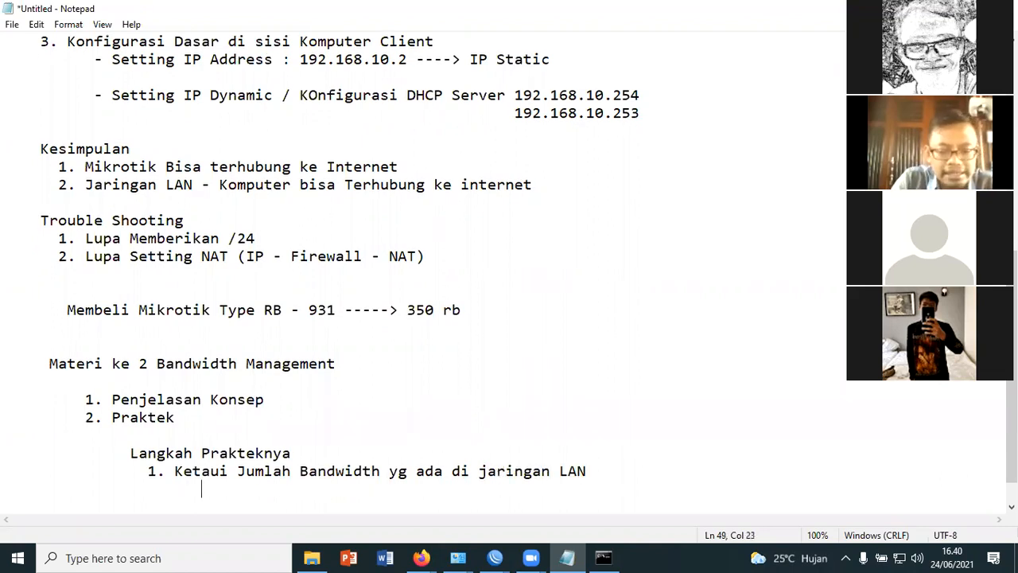
pyautogui.write('speedtest')
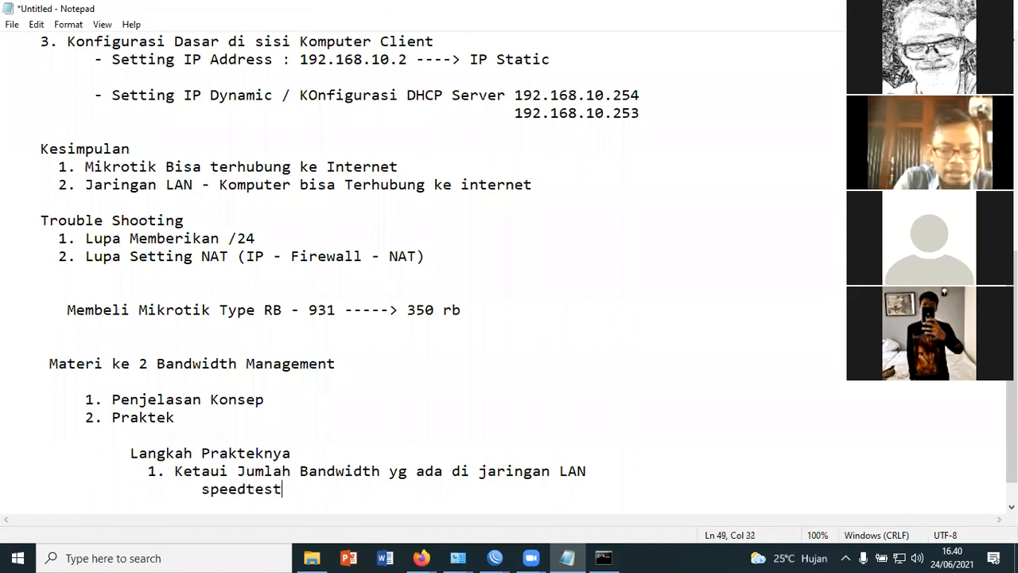
pyautogui.write('.negt')
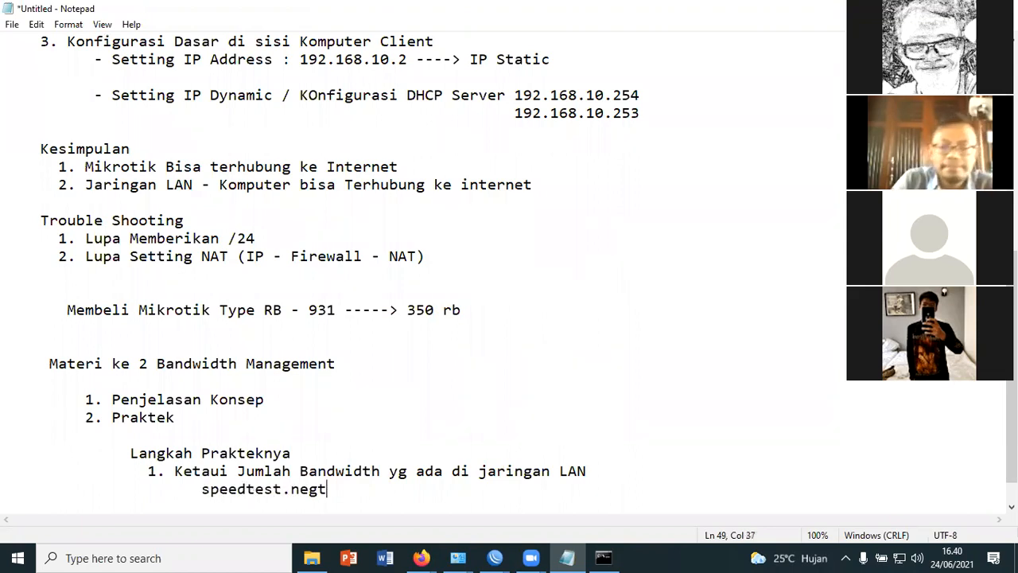
pyautogui.press('BackSpace')
pyautogui.press('BackSpace')
pyautogui.write('t')
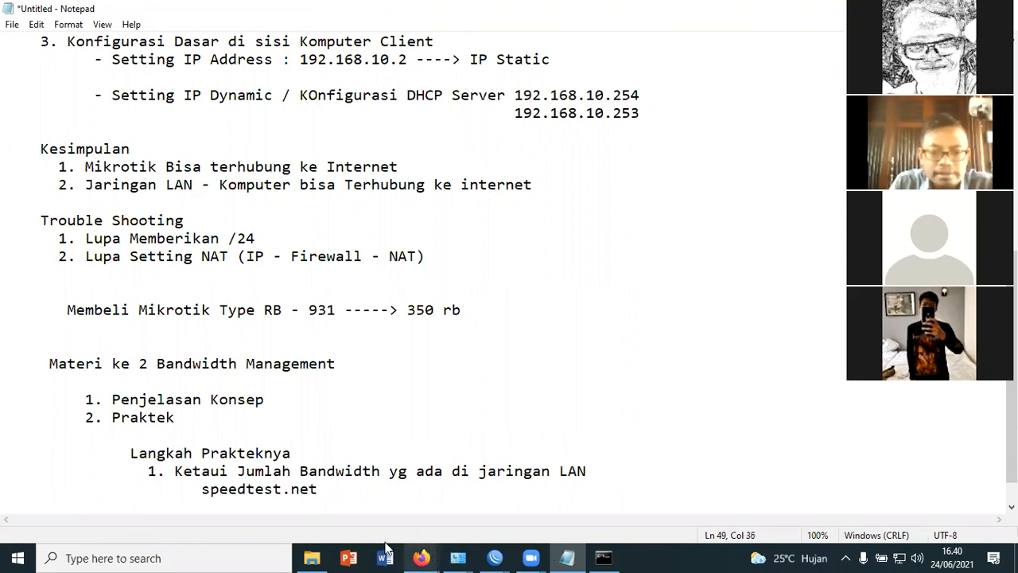
# Check the download and upload speeds of the Speedtest run in Firefox and return to Notepad
pyautogui.click(422, 558)
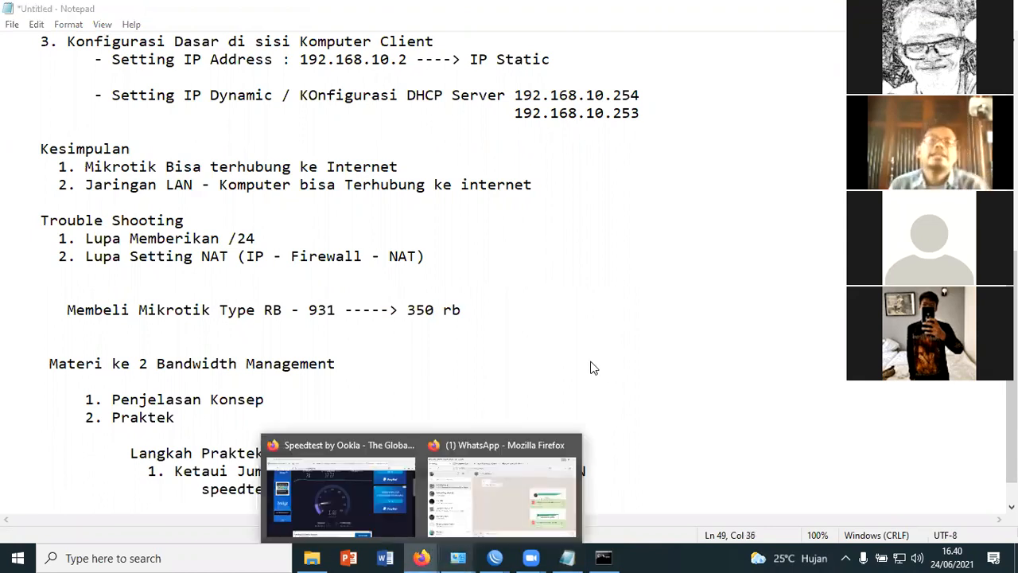
pyautogui.scroll(1, 591, 367)
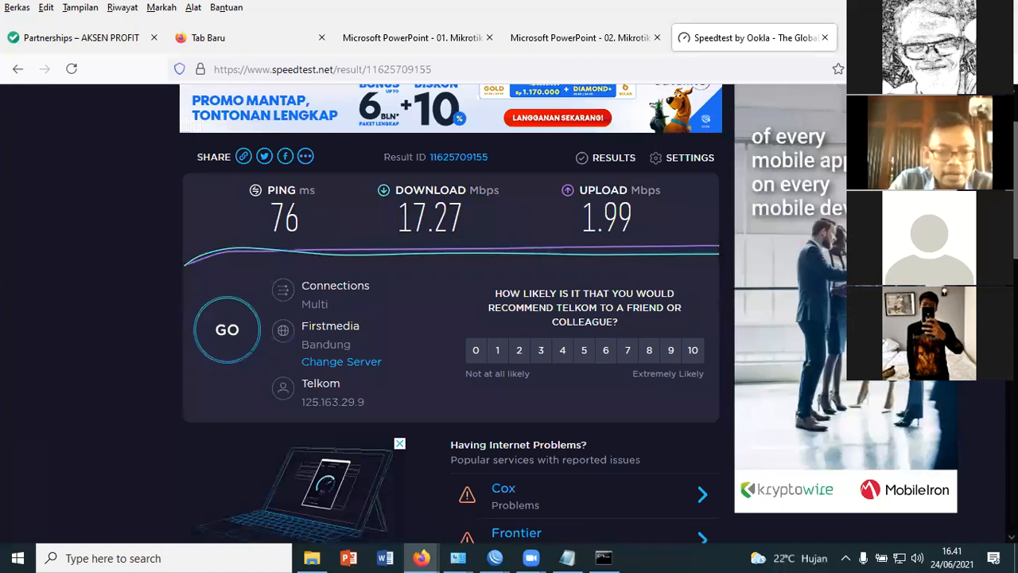
pyautogui.hotkey('alt', 'Tab')
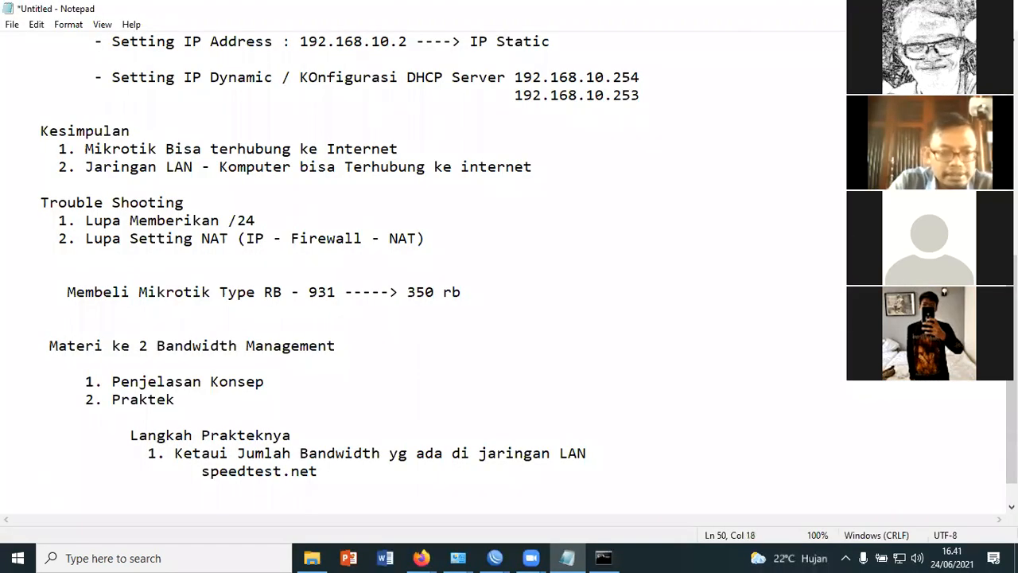
# Write the second practice item as "2. Nilai Download 15 mbps --> Download"
pyautogui.write('2.')
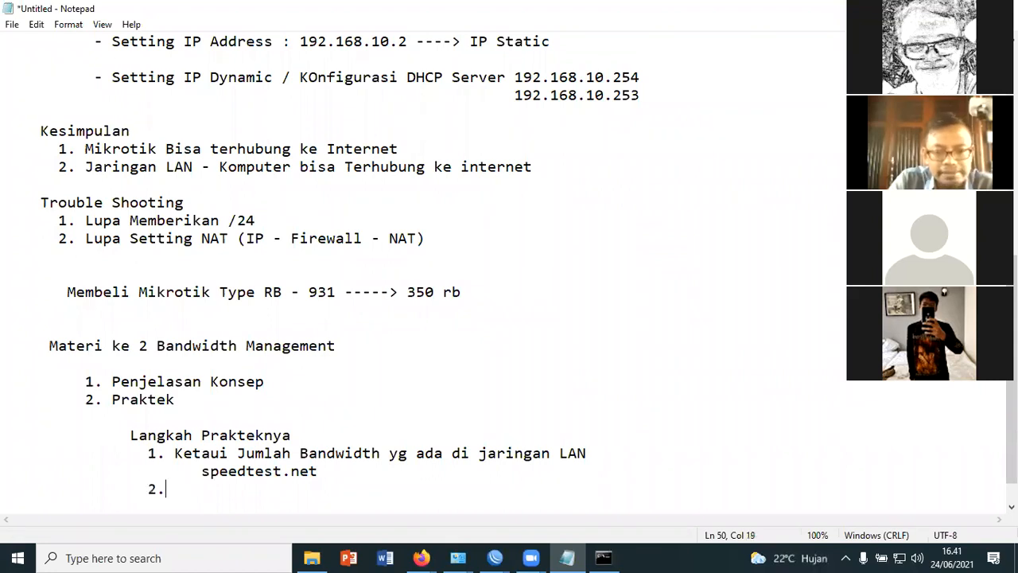
pyautogui.write(' Ni')
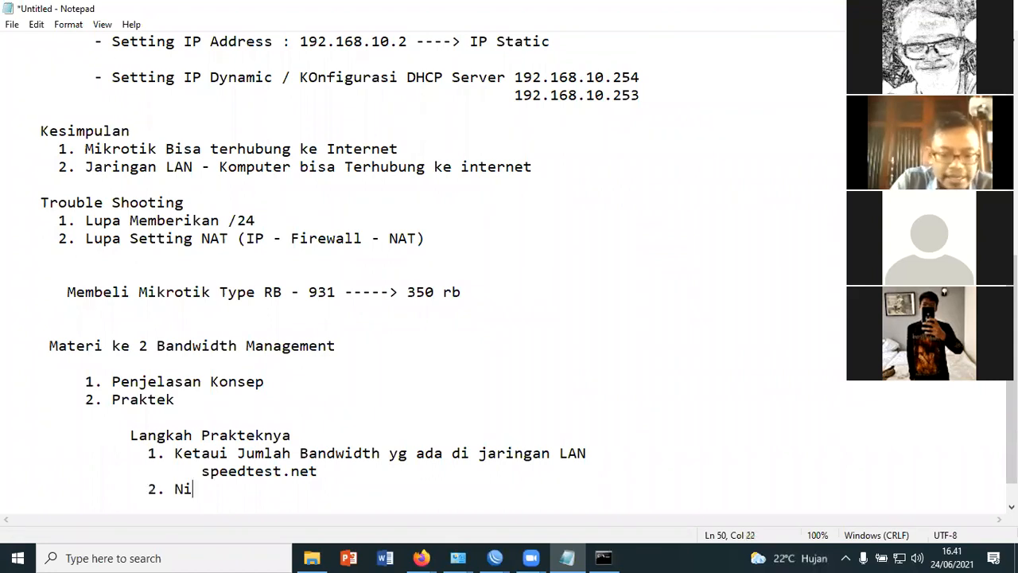
pyautogui.write('lai Down')
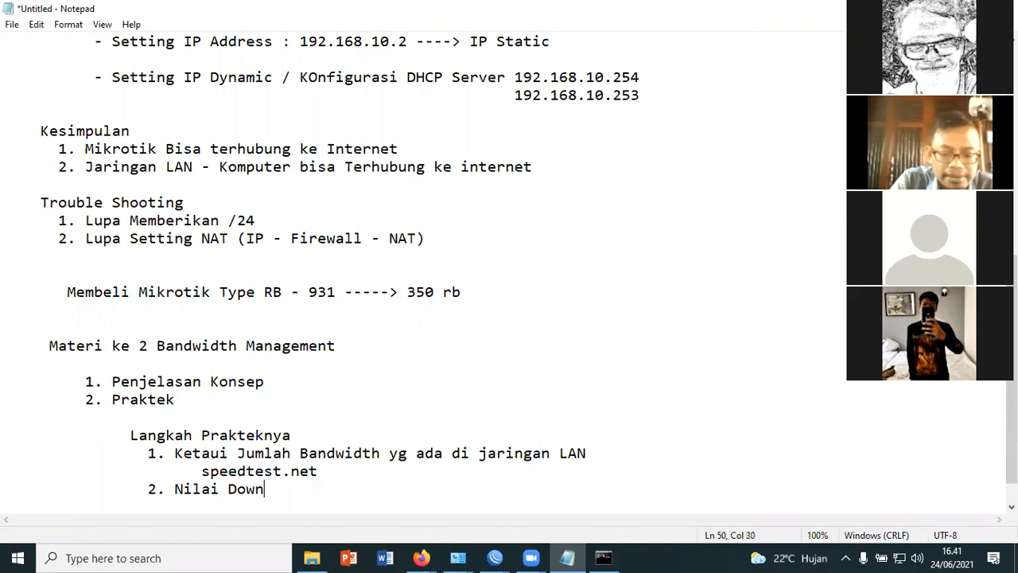
pyautogui.write('load 20')
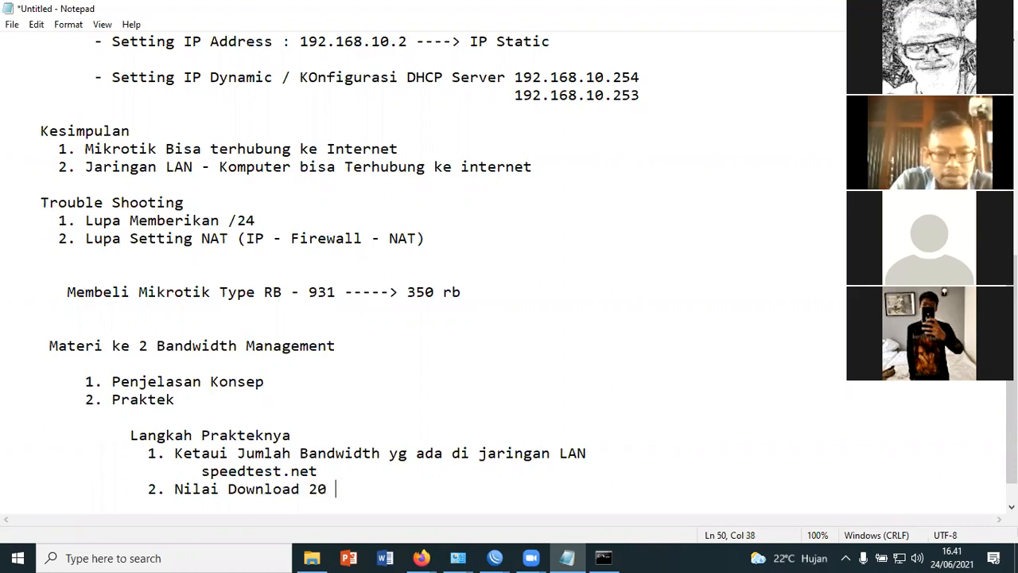
pyautogui.press('BackSpace')
pyautogui.press('BackSpace')
pyautogui.press('BackSpace')
pyautogui.write('1')
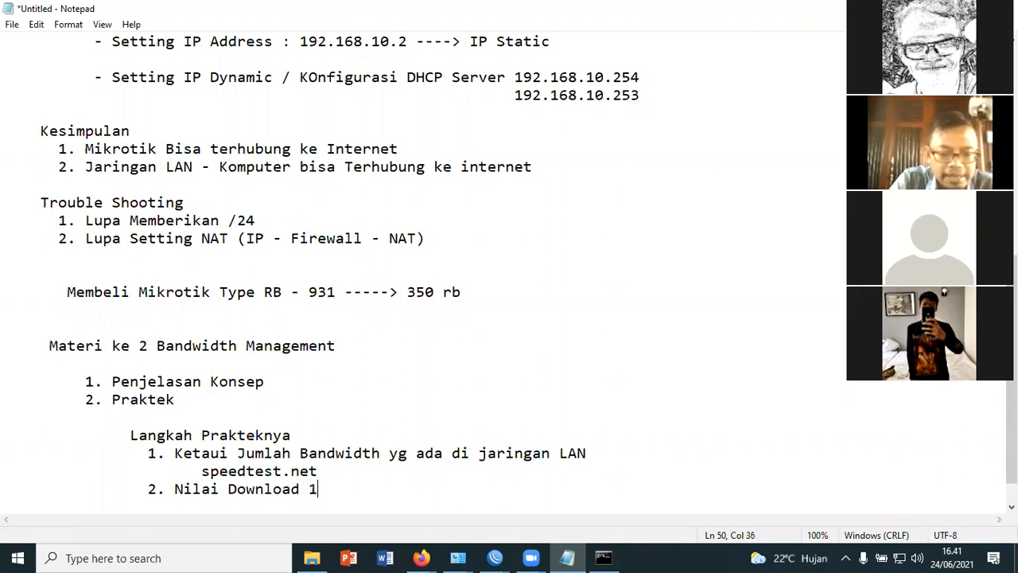
pyautogui.write('5 mb')
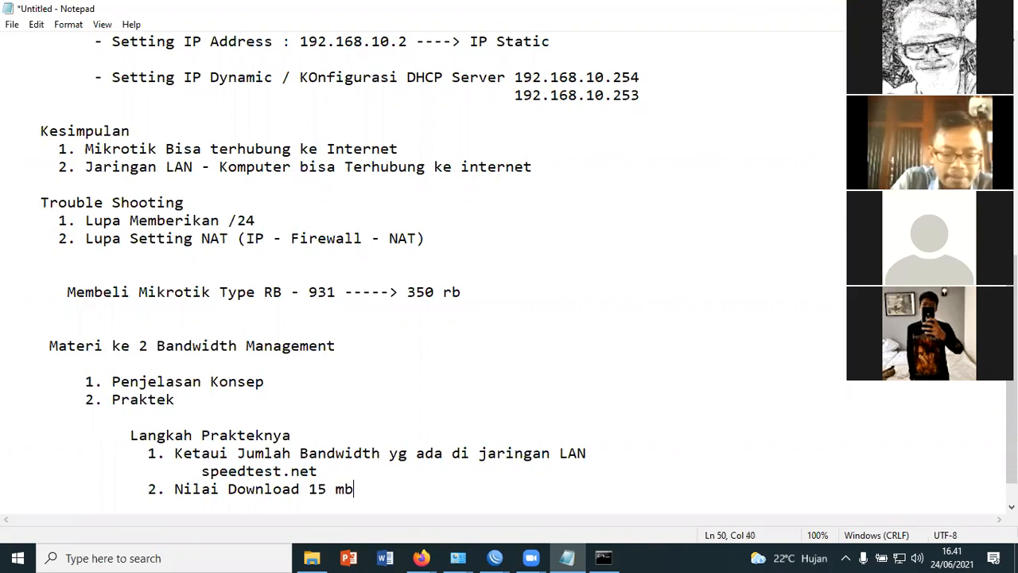
pyautogui.write('ps --> ')
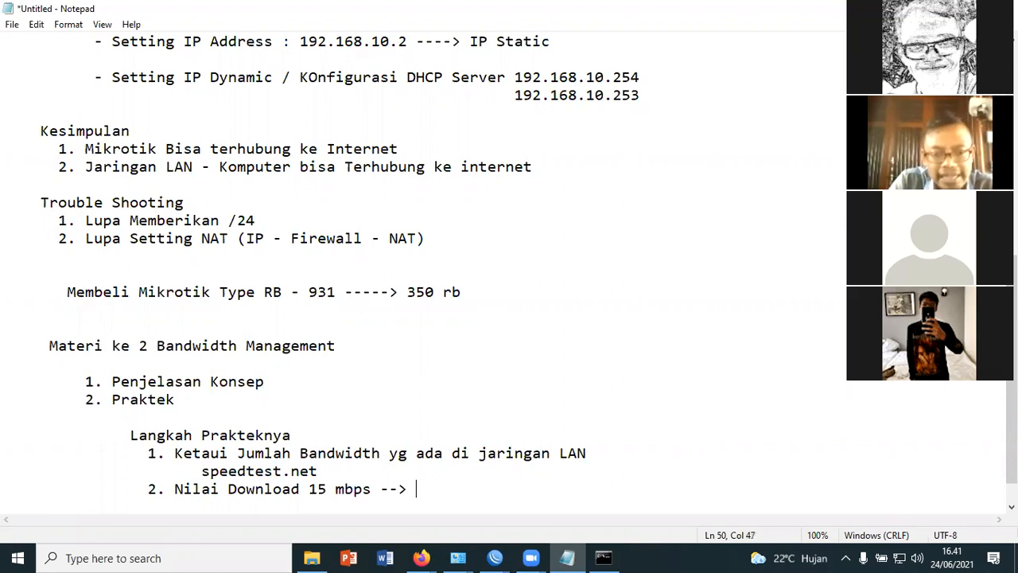
pyautogui.write('Downloa')
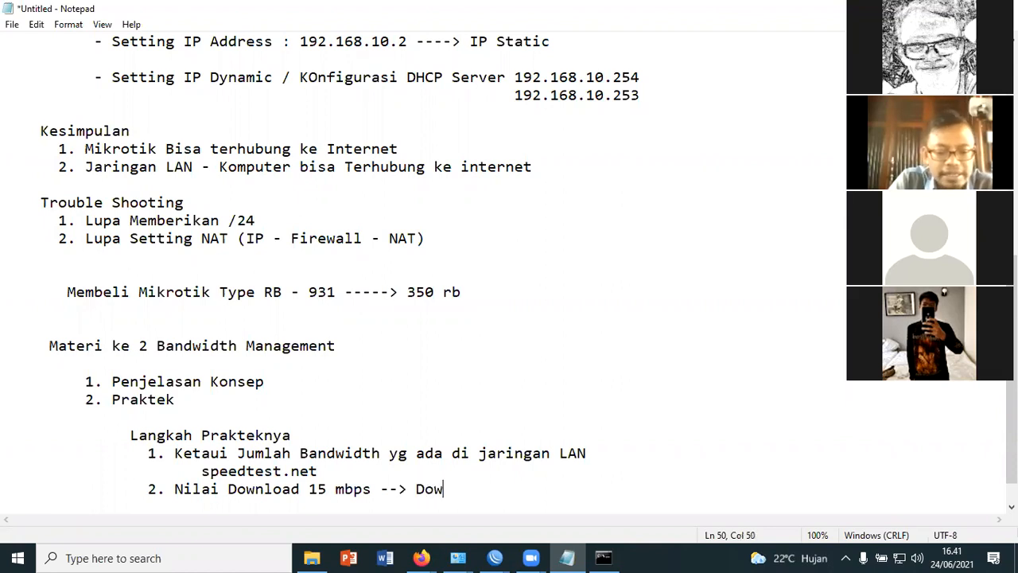
pyautogui.write('d')
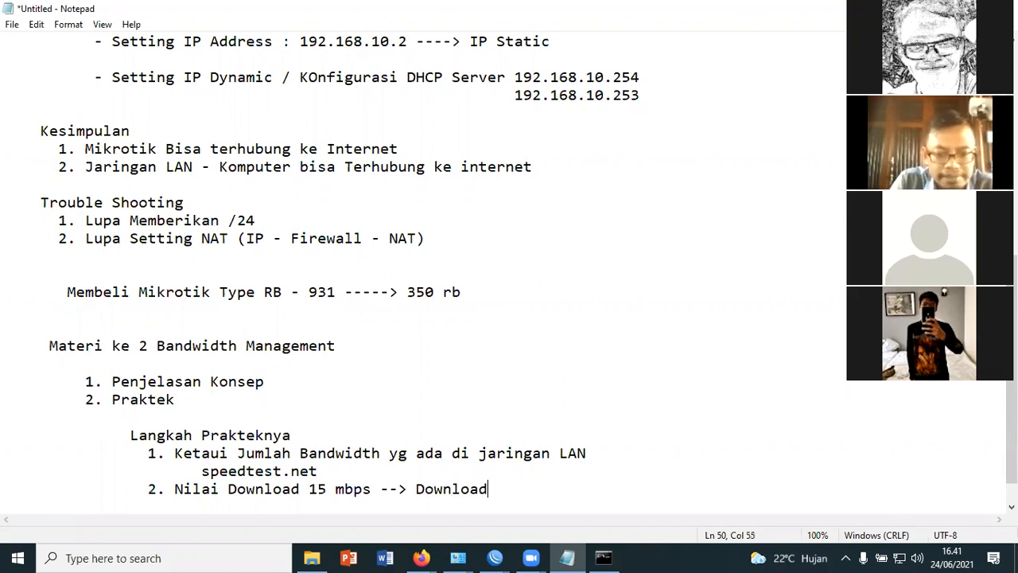
# Add the line "Upload 2 Mbps ---> Upload" below the download value, indented under the word Download
pyautogui.press('Return')
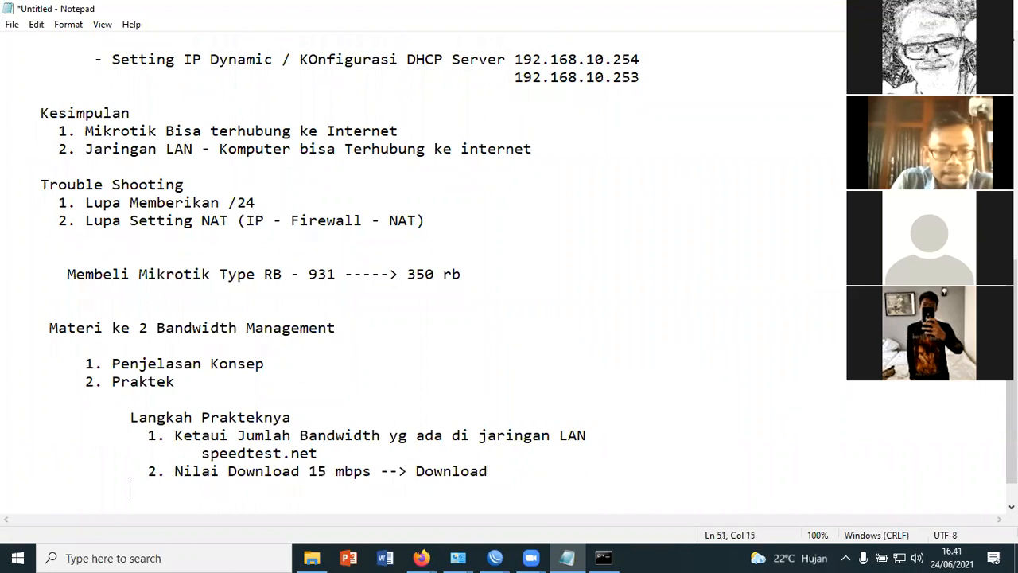
pyautogui.write('Up')
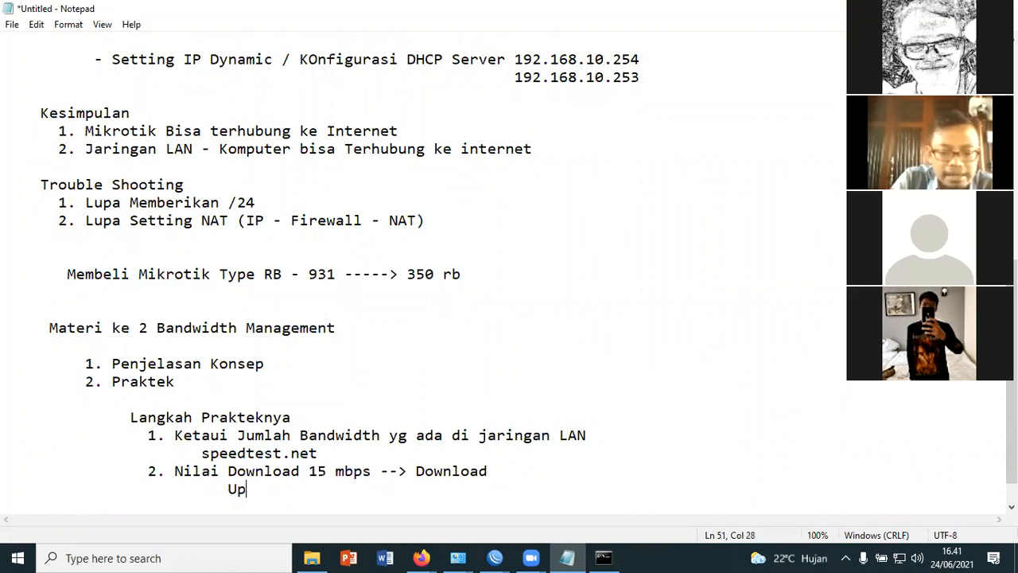
pyautogui.write('load    2 Mbps')
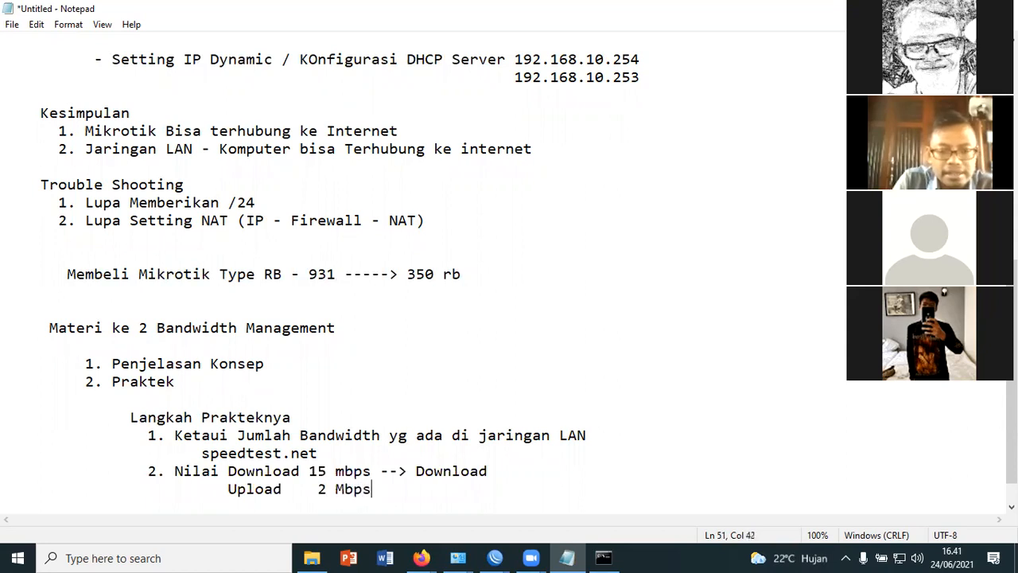
pyautogui.write(' ---> Upload')
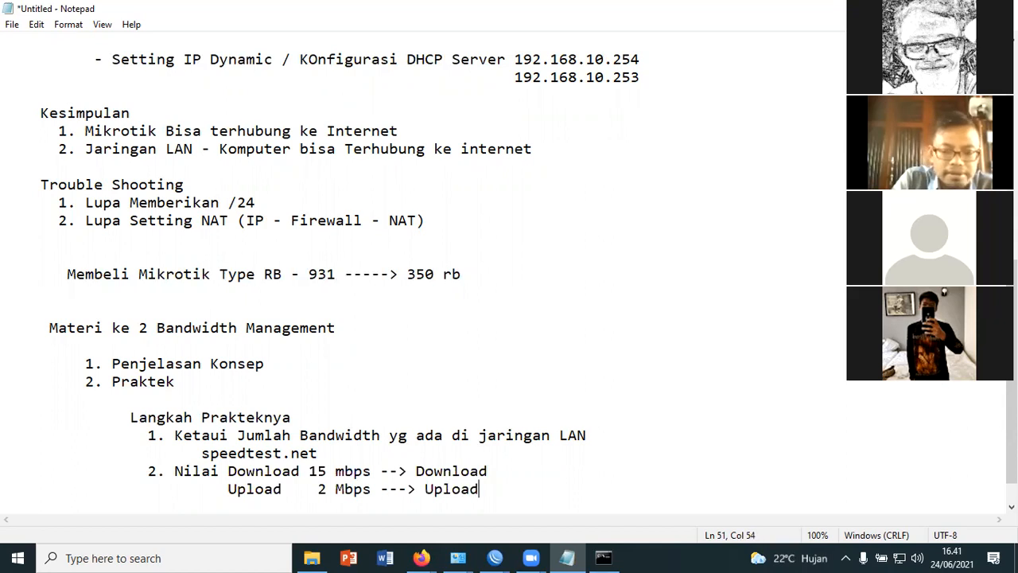
# Review the Speedtest result page in Firefox again and go back to the Notepad outline
pyautogui.click(437, 554)
pyautogui.click(356, 498)
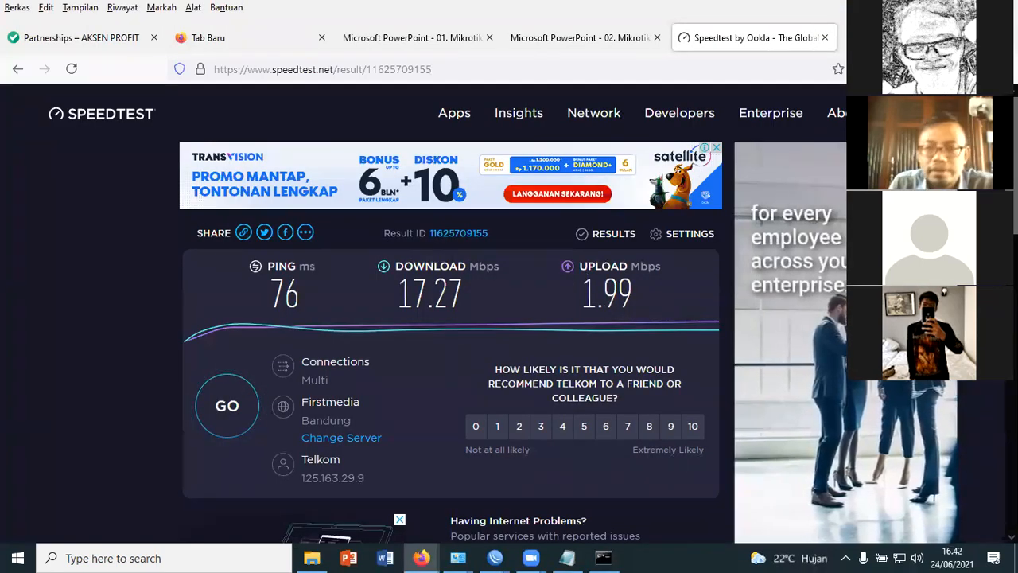
pyautogui.click(932, 8)
# Add the item "3. Masuk kemenu simple Queue" below the upload value, aligned with the other numbered practice items
pyautogui.scroll(-2, 501, 481)
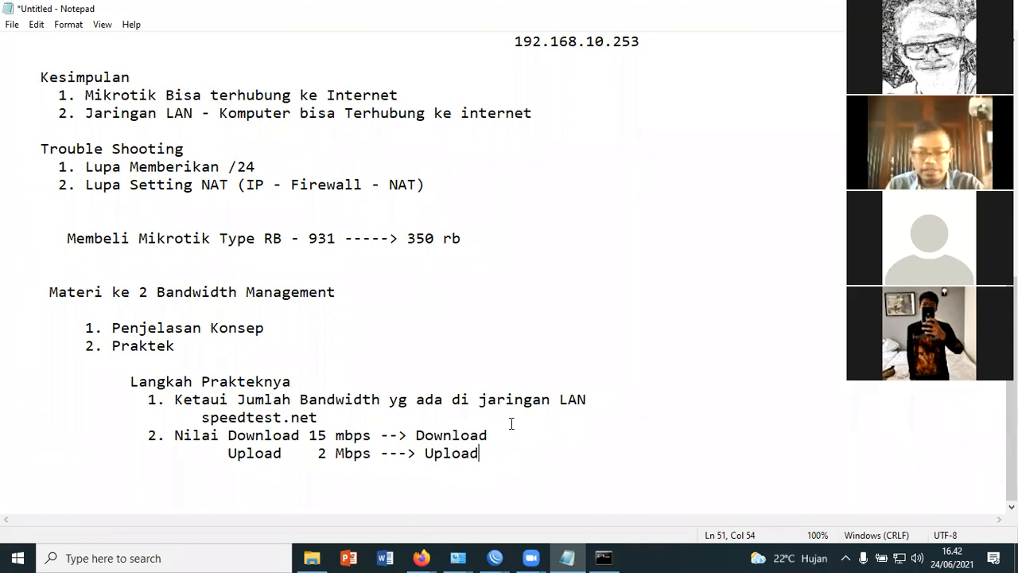
pyautogui.press('Return')
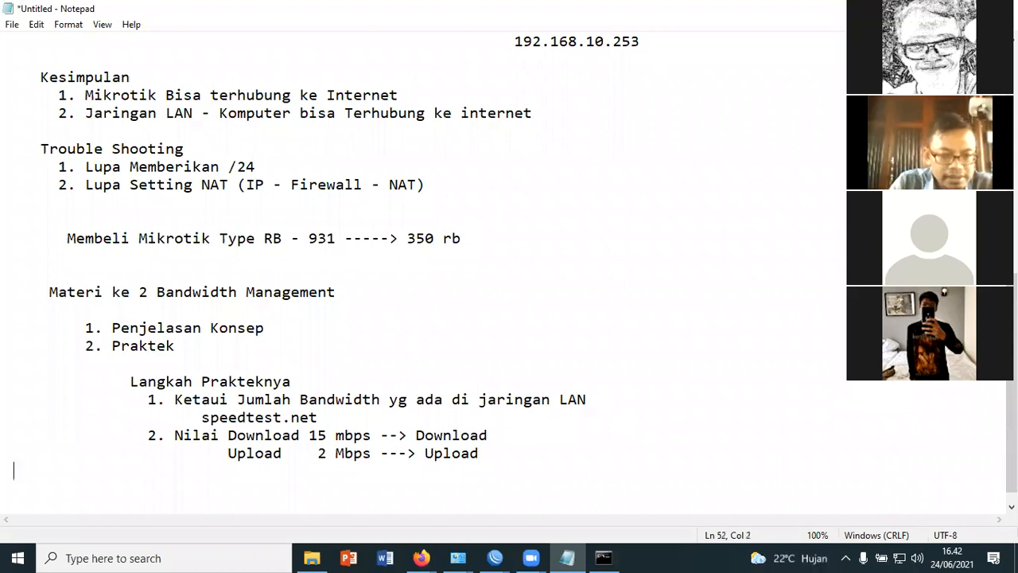
pyautogui.write('3. Masuk kem')
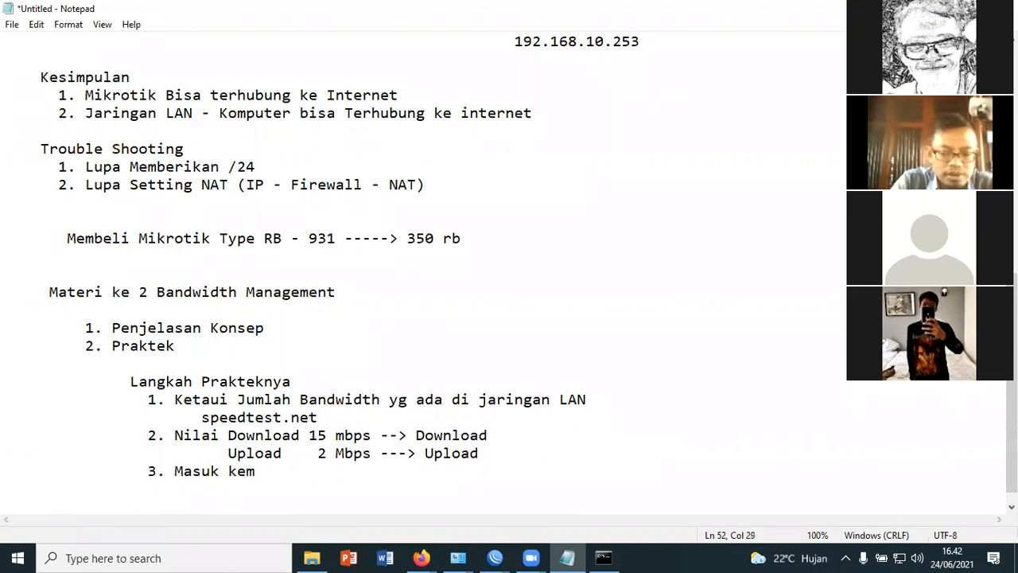
pyautogui.write('enu simp')
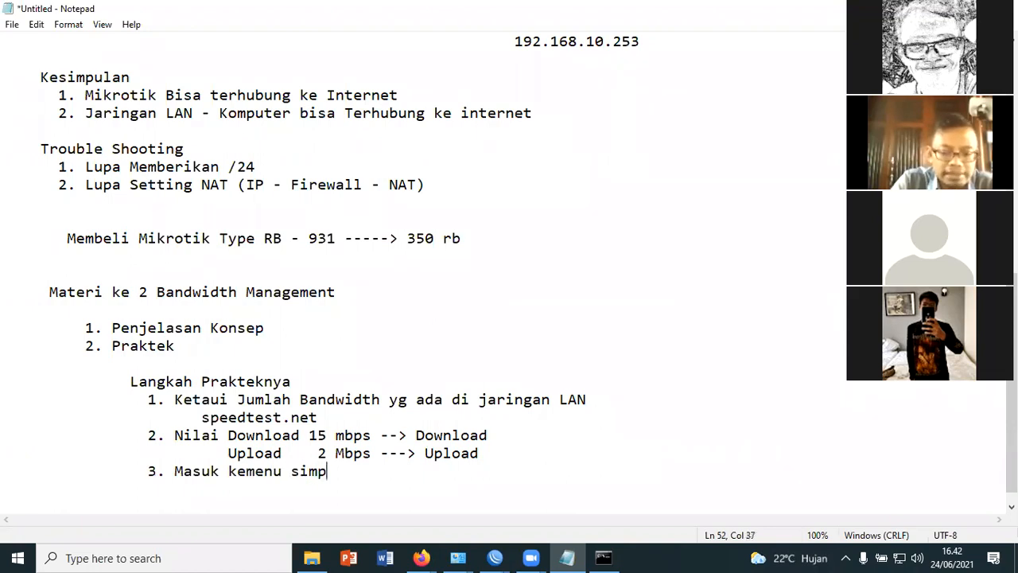
pyautogui.write('le Queue')
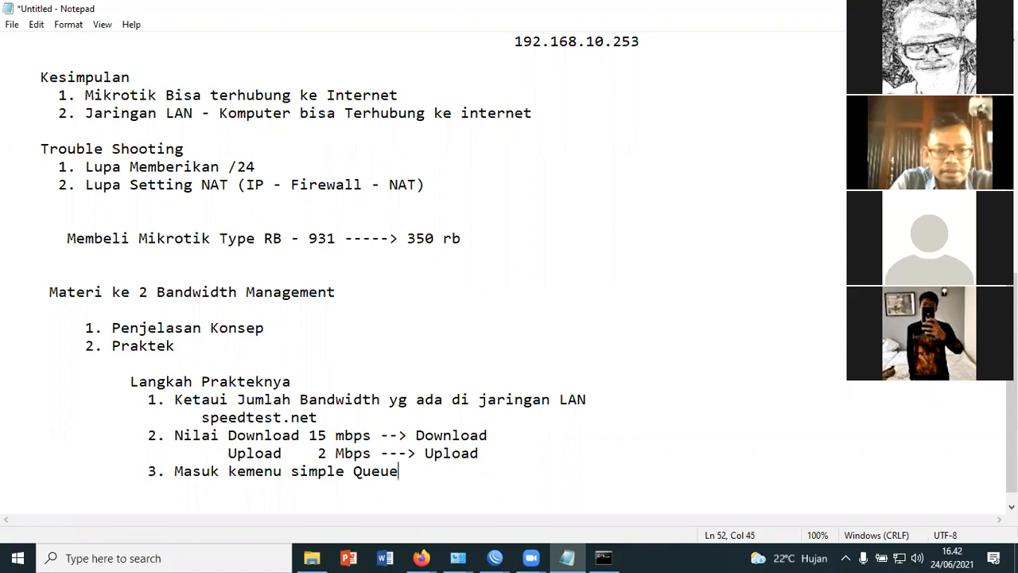
# Add the line "Parameter Target Address" below item 3, indented under it, and highlight the words Target Address
pyautogui.press('Return')
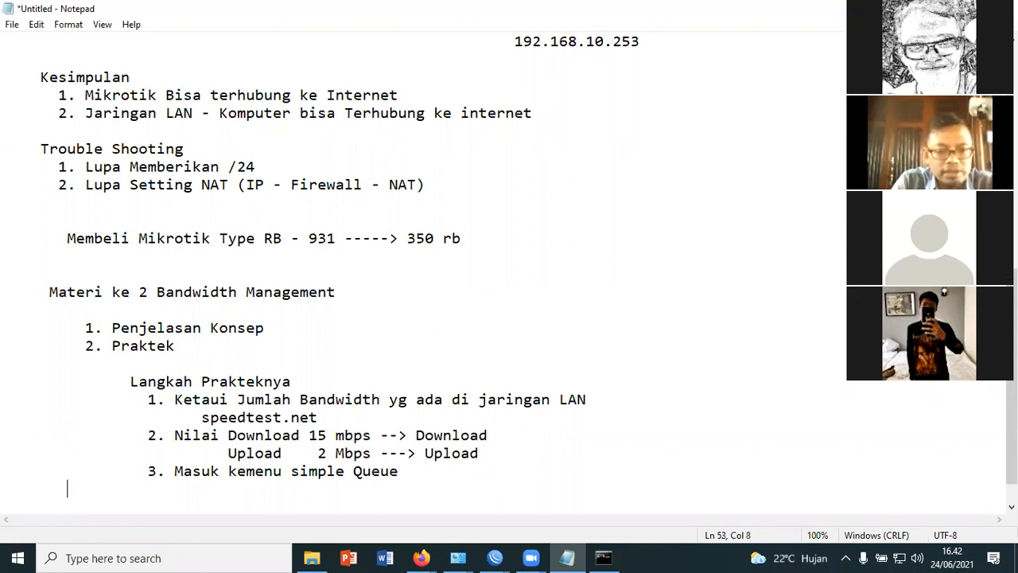
pyautogui.write('Para')
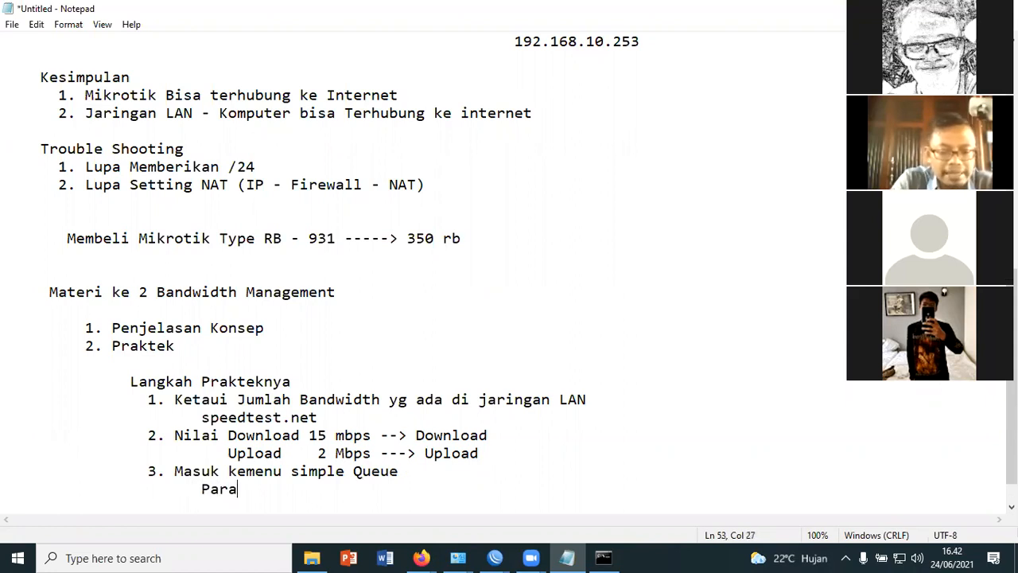
pyautogui.write('meter Target Address')
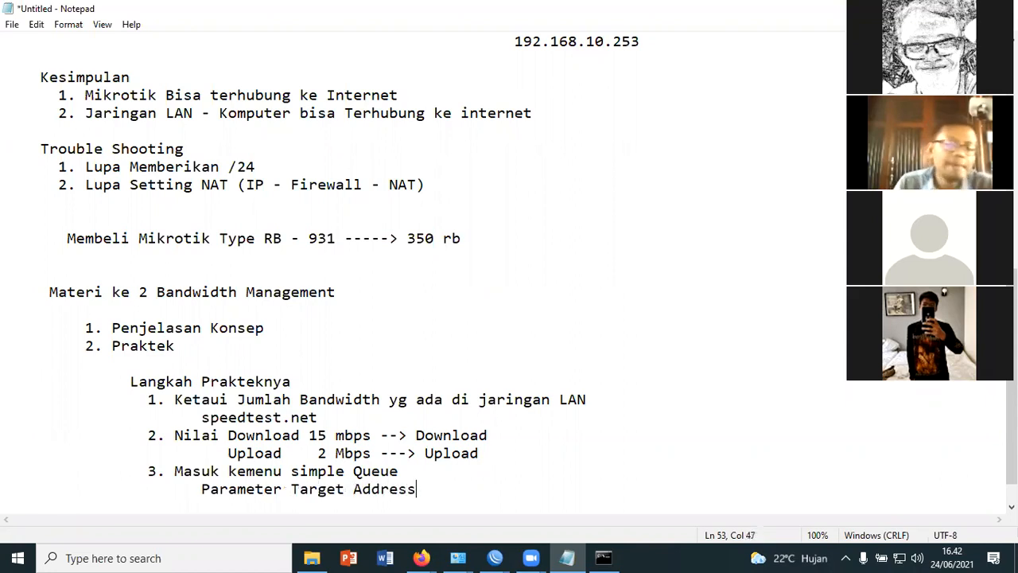
pyautogui.scroll(-1, 534, 404)
pyautogui.moveTo(294, 453); pyautogui.dragTo(416, 453)
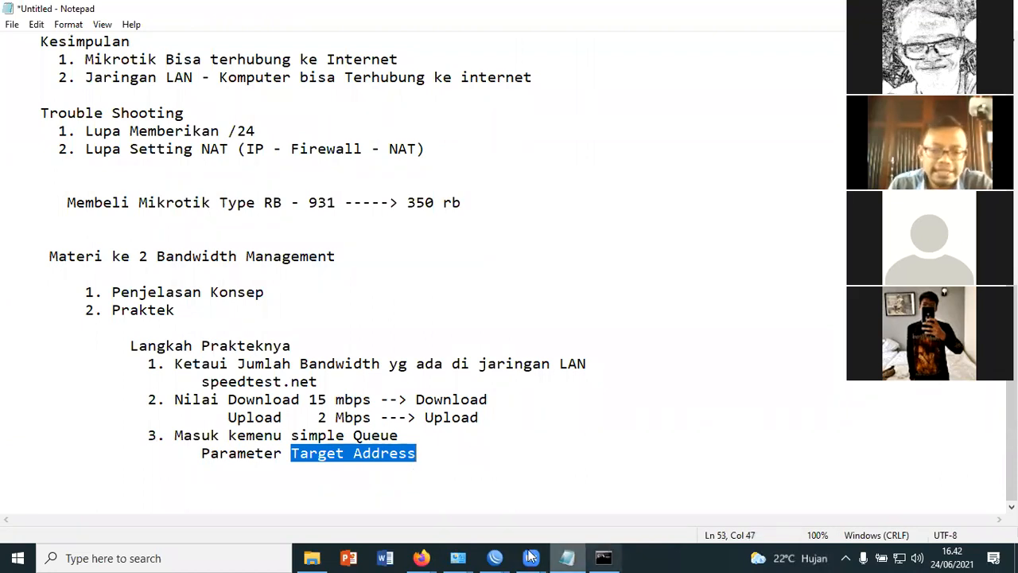
# Switch to WinBox and start a new simple queue in the queue list, naming it PC-1
pyautogui.click(603, 557)
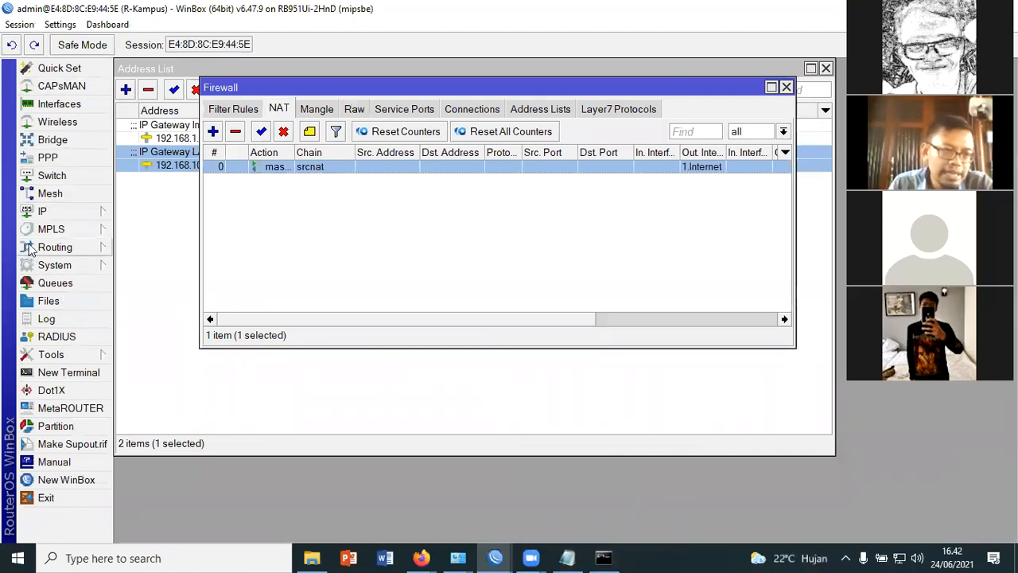
pyautogui.click(47, 283)
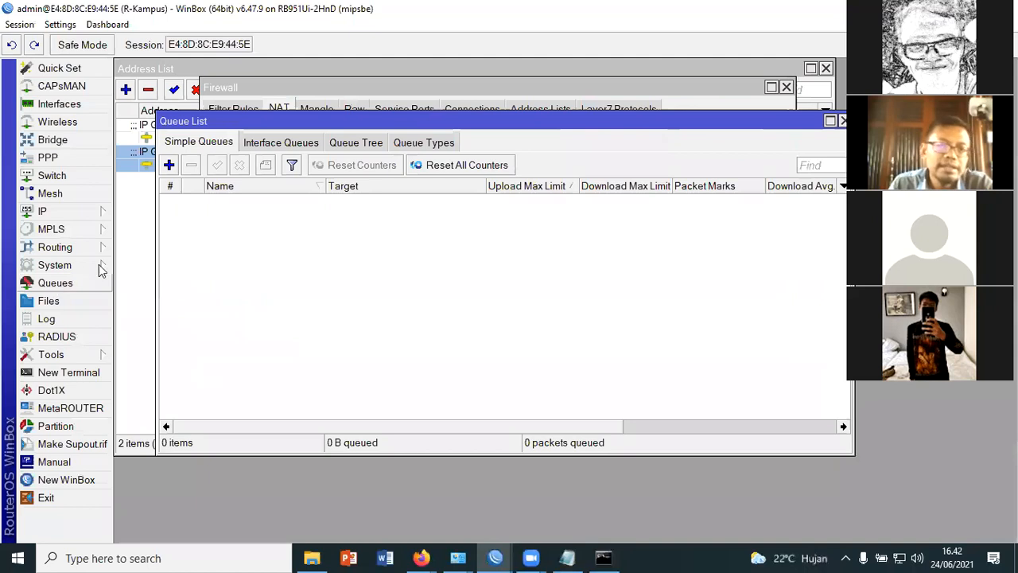
pyautogui.click(170, 168)
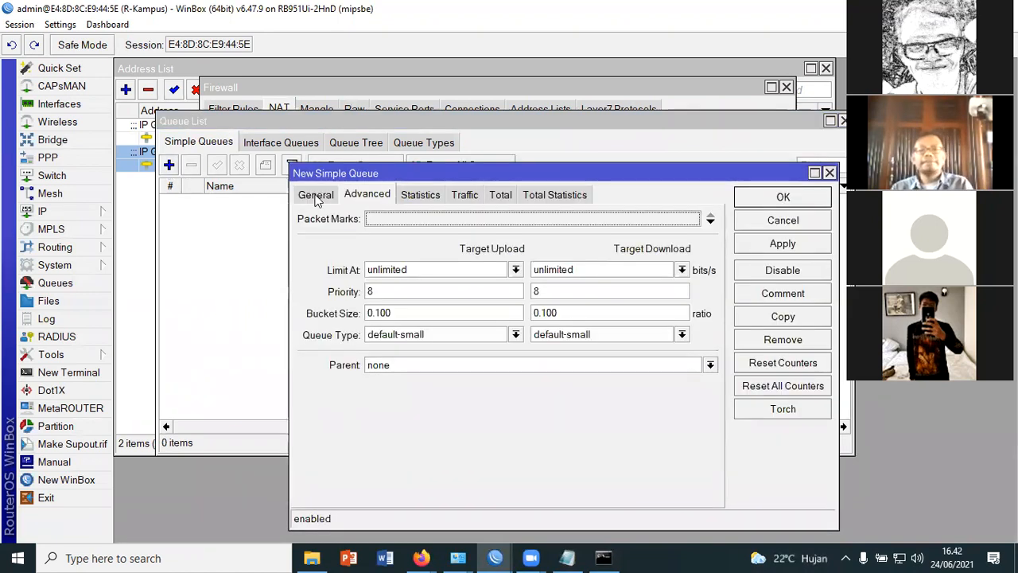
pyautogui.click(316, 195)
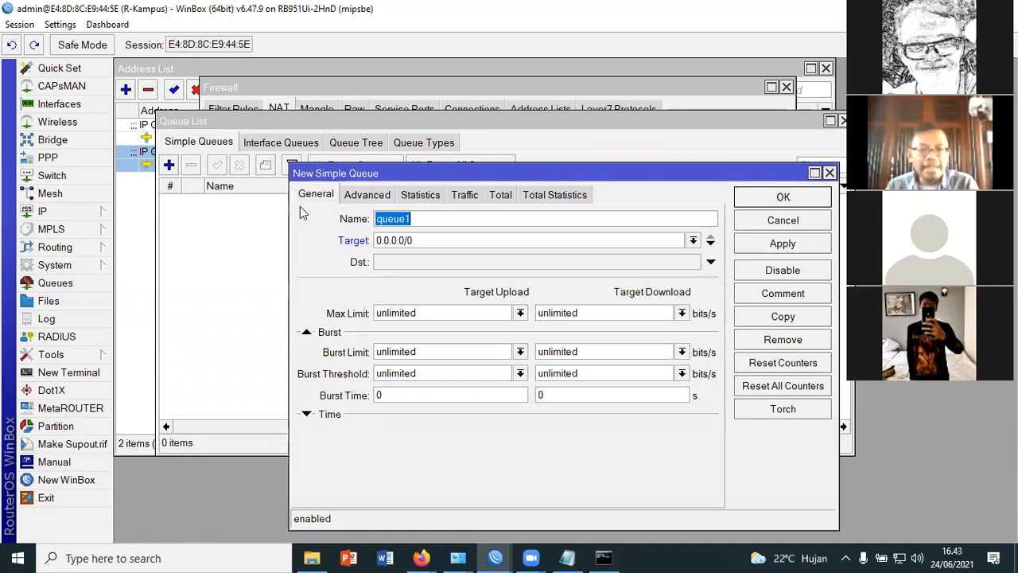
pyautogui.click(415, 220)
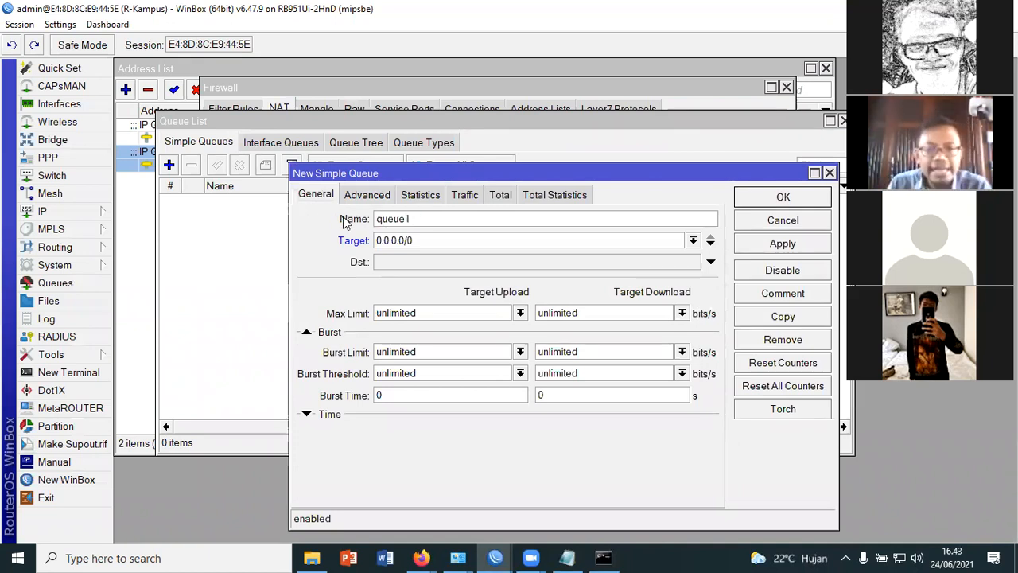
pyautogui.doubleClick(398, 217)
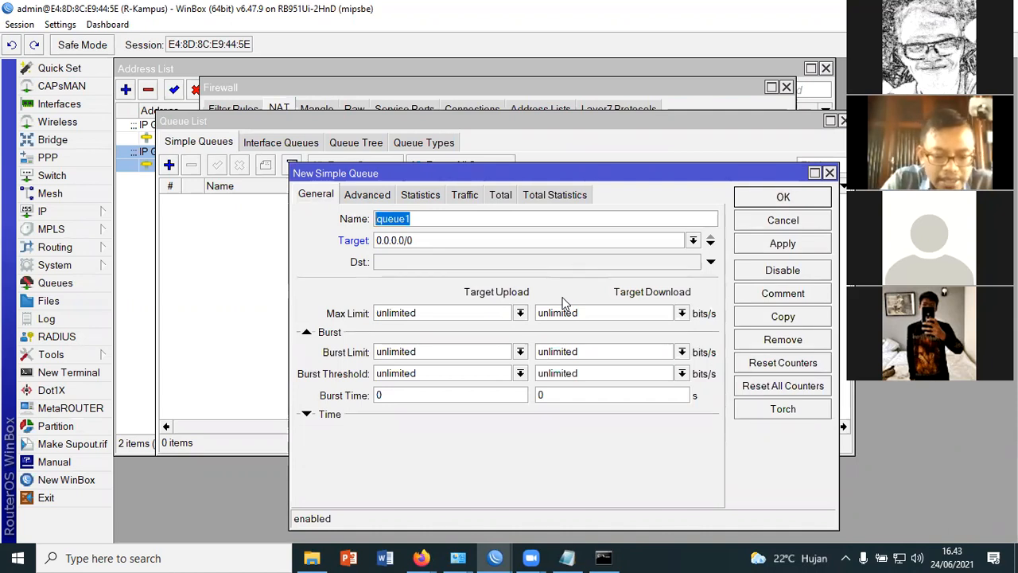
pyautogui.write('PC-1')
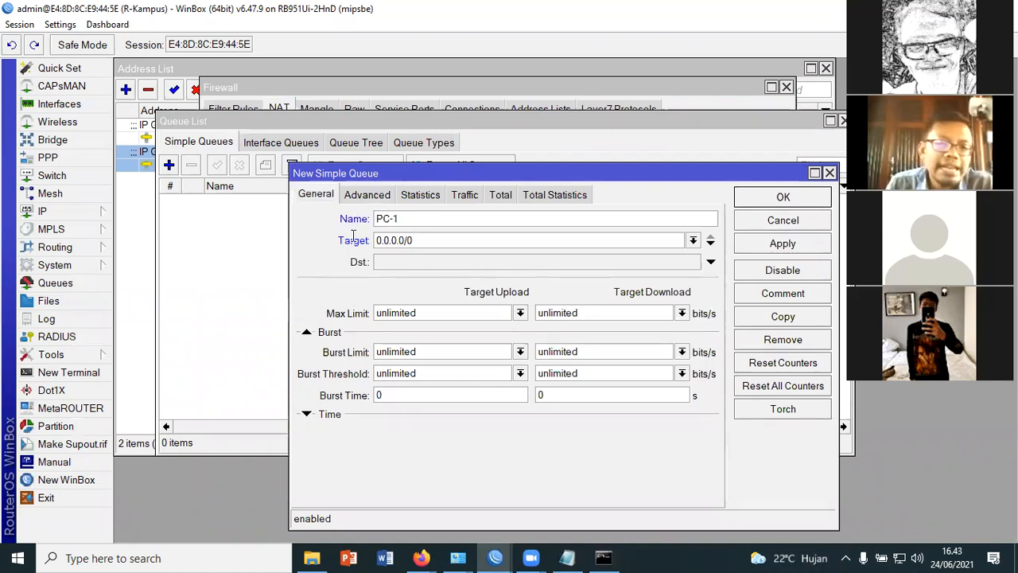
# Choose the 2.Local interface as the target of the PC-1 queue
pyautogui.press('Tab')
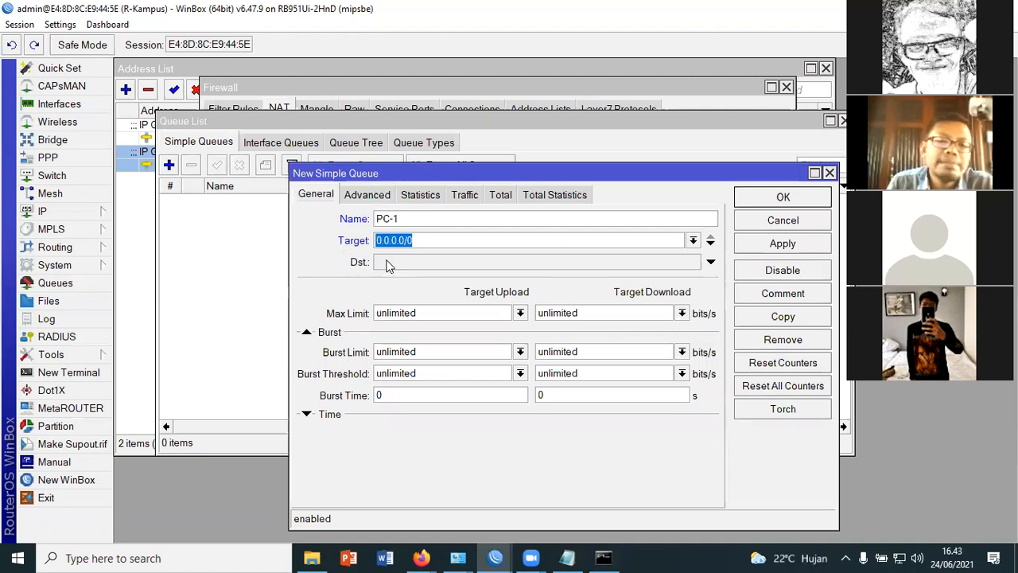
pyautogui.click(693, 242)
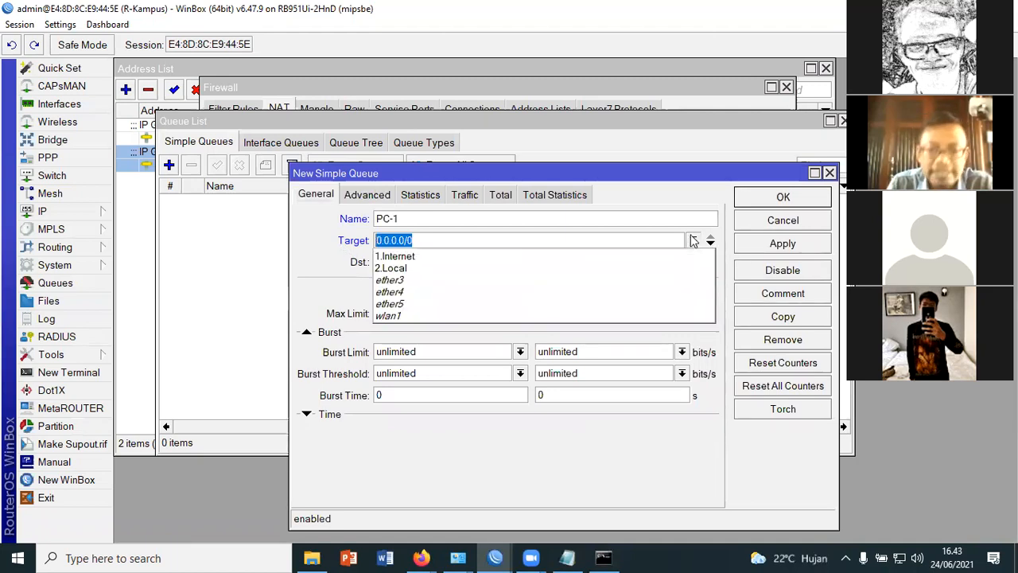
pyautogui.click(437, 271)
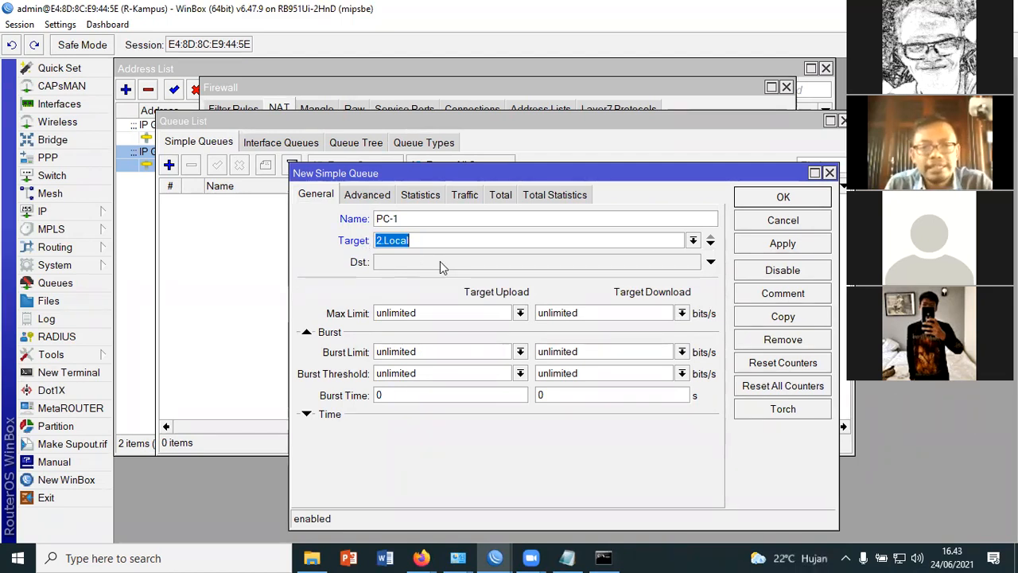
# Set the PC-1 queue's target to the address 192.168.10.254
pyautogui.moveTo(436, 240); pyautogui.dragTo(343, 240)
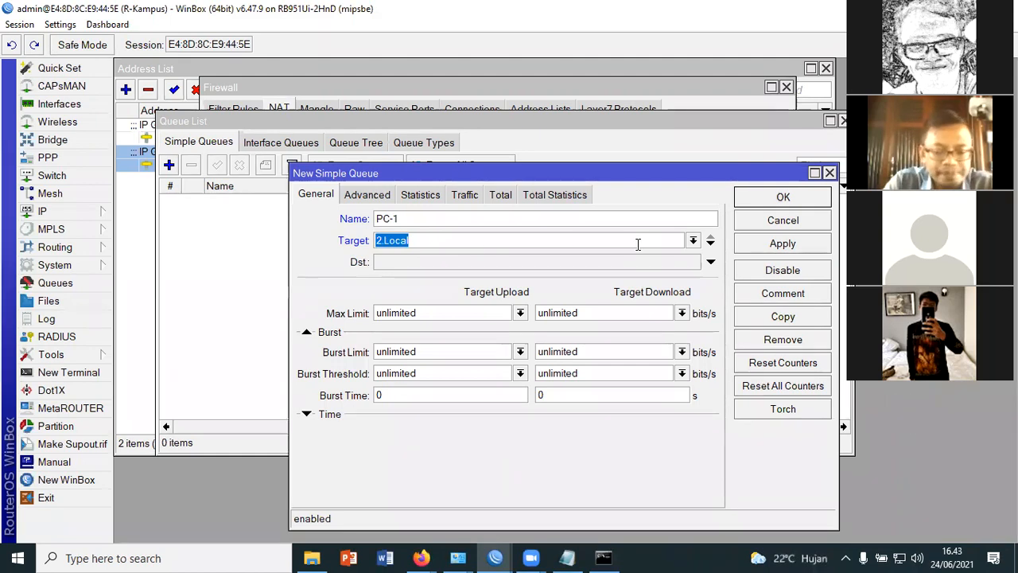
pyautogui.write('192.168')
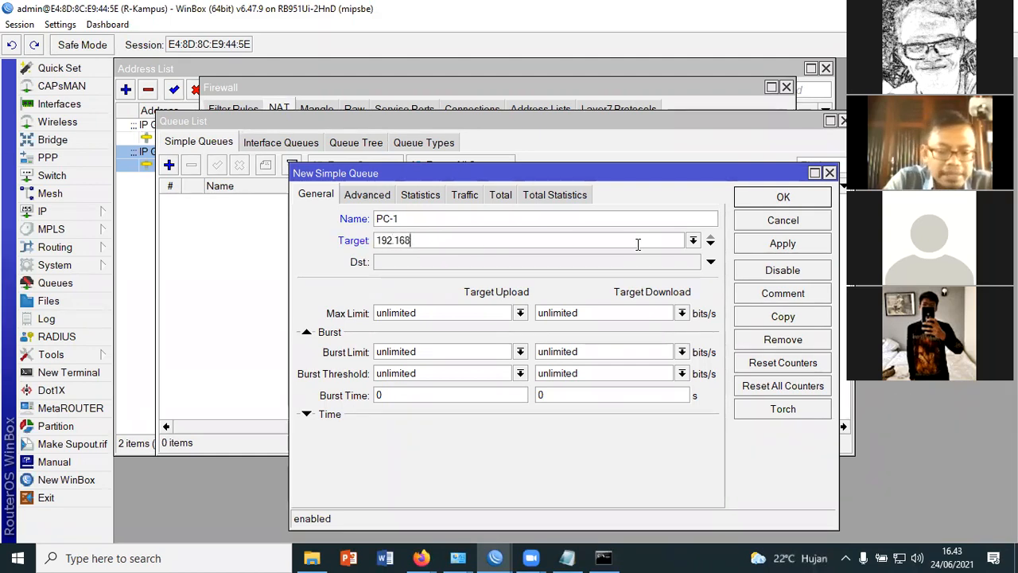
pyautogui.write('.10.254')
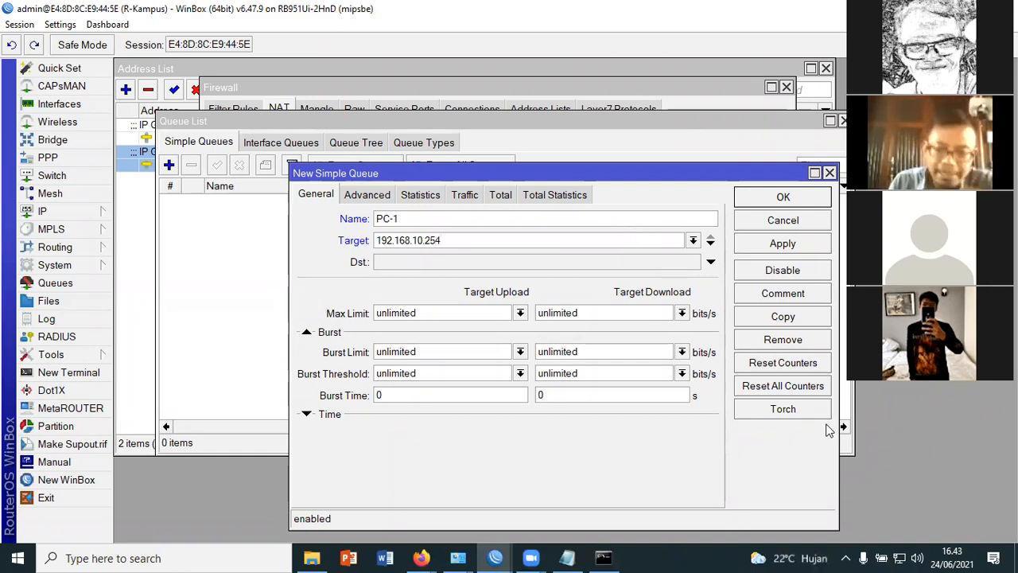
pyautogui.doubleClick(438, 241)
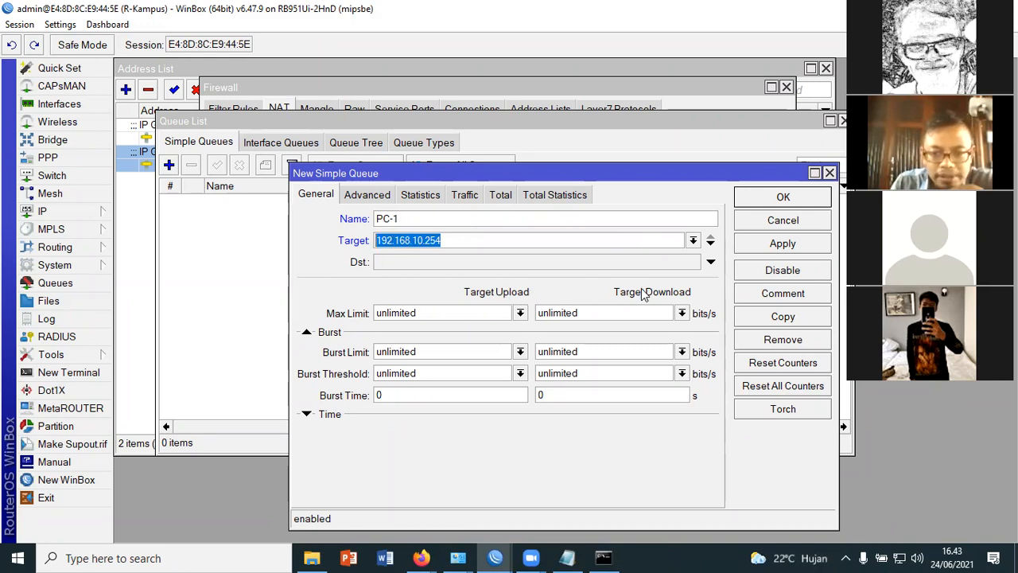
# Set the queue's max limit to 1M for target upload and 5M for target download
pyautogui.doubleClick(380, 313)
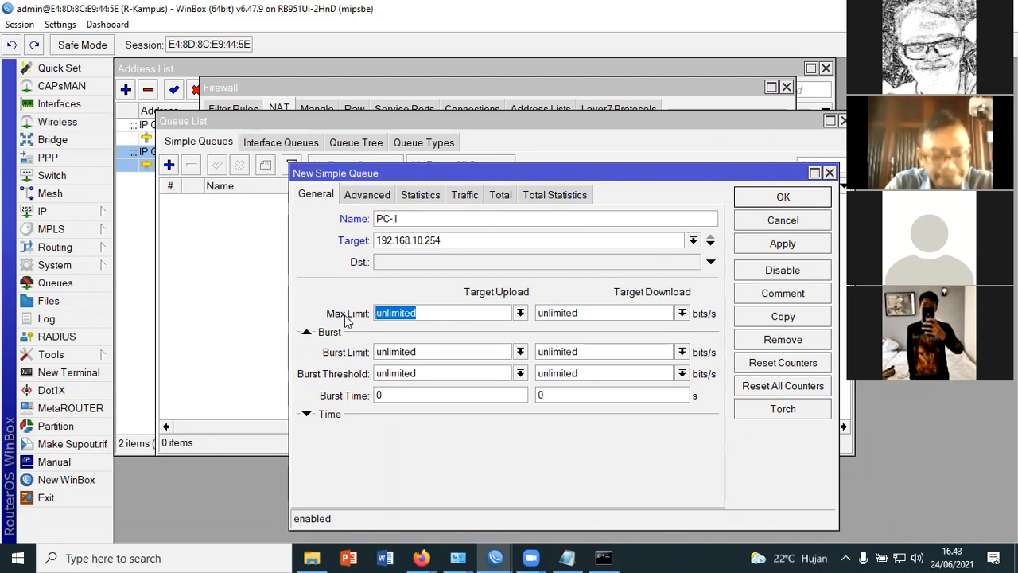
pyautogui.write('1m')
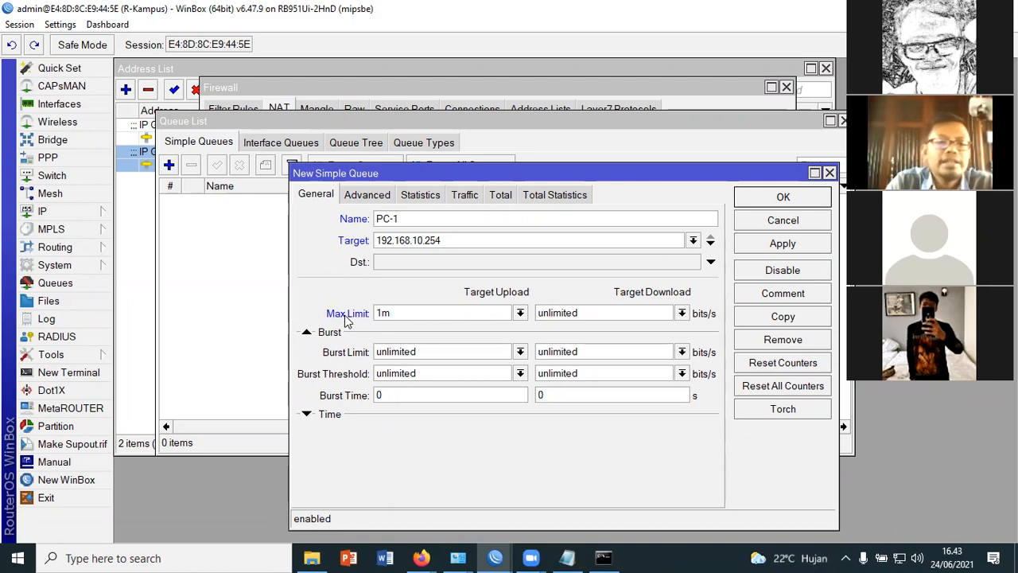
pyautogui.press('BackSpace')
pyautogui.write('M')
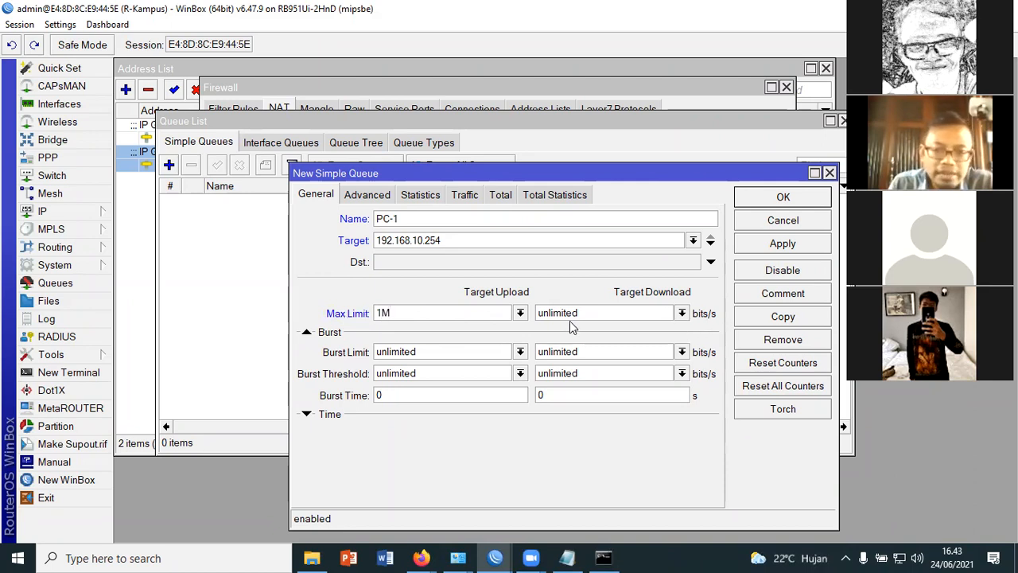
pyautogui.moveTo(579, 313); pyautogui.dragTo(538, 315)
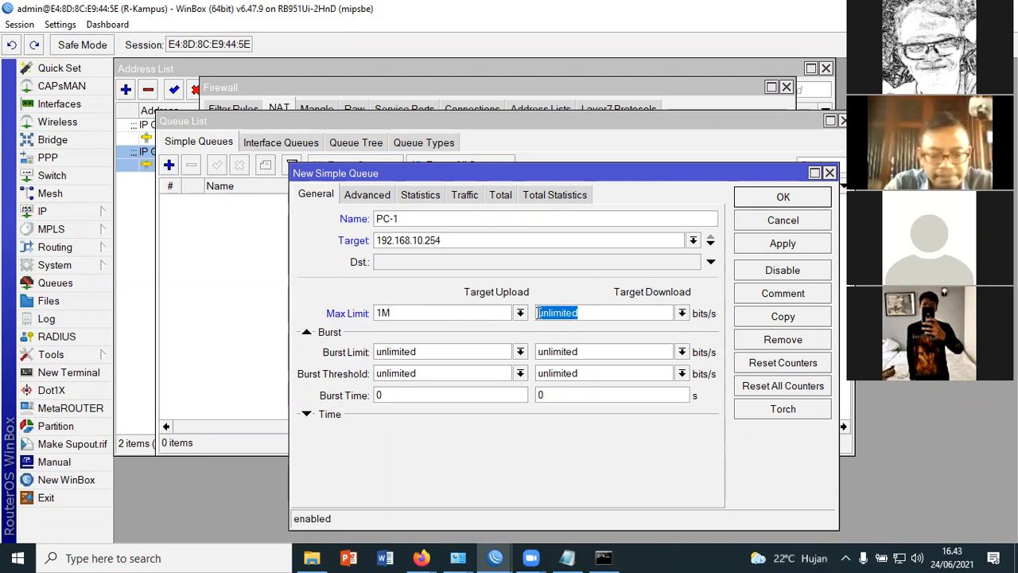
pyautogui.write('5M')
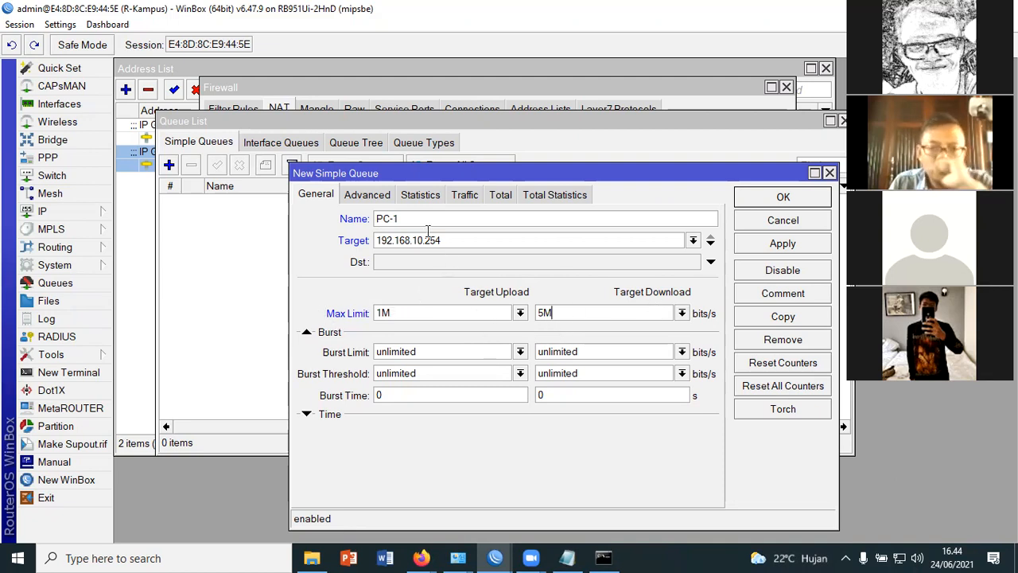
# Check the new queue's name and target address, and apply and save the simple queue
pyautogui.moveTo(402, 219); pyautogui.dragTo(350, 219)
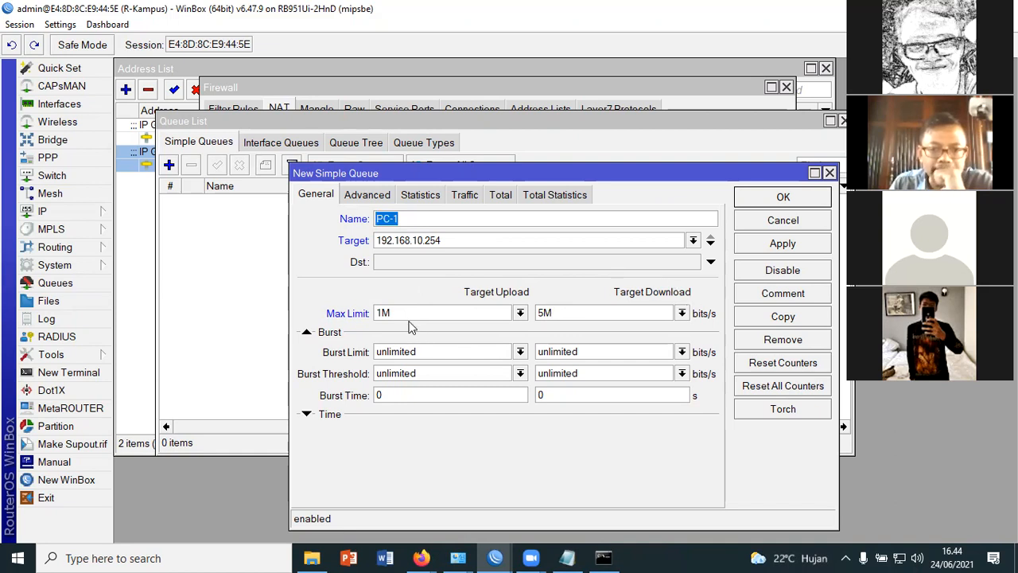
pyautogui.click(414, 240)
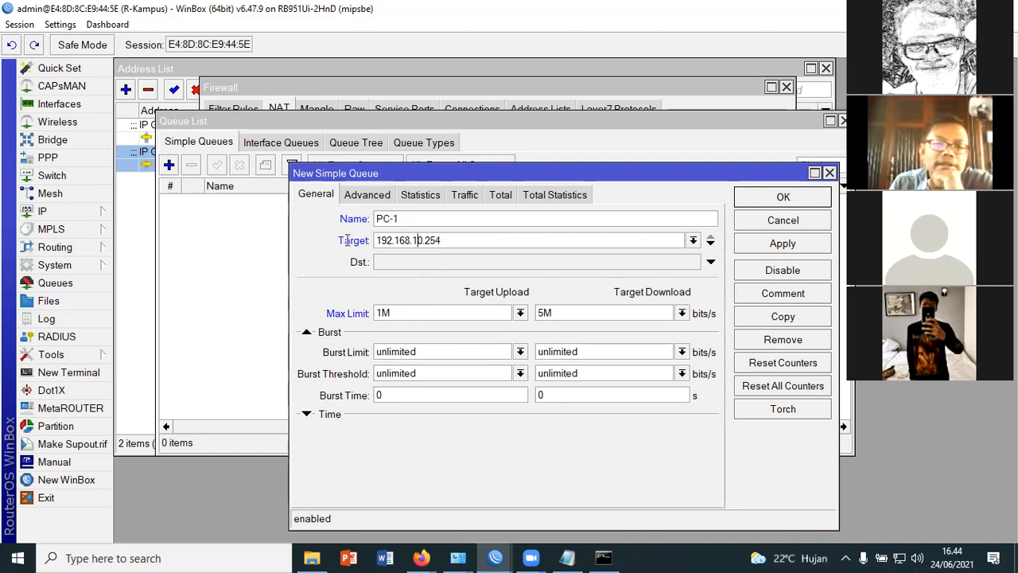
pyautogui.moveTo(443, 240); pyautogui.dragTo(352, 240)
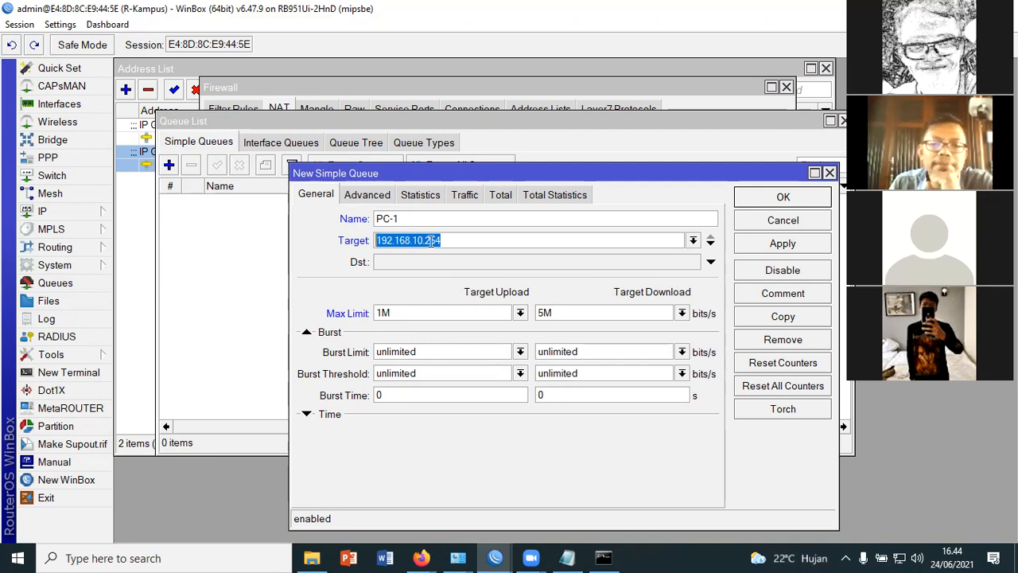
pyautogui.click(792, 250)
pyautogui.click(783, 196)
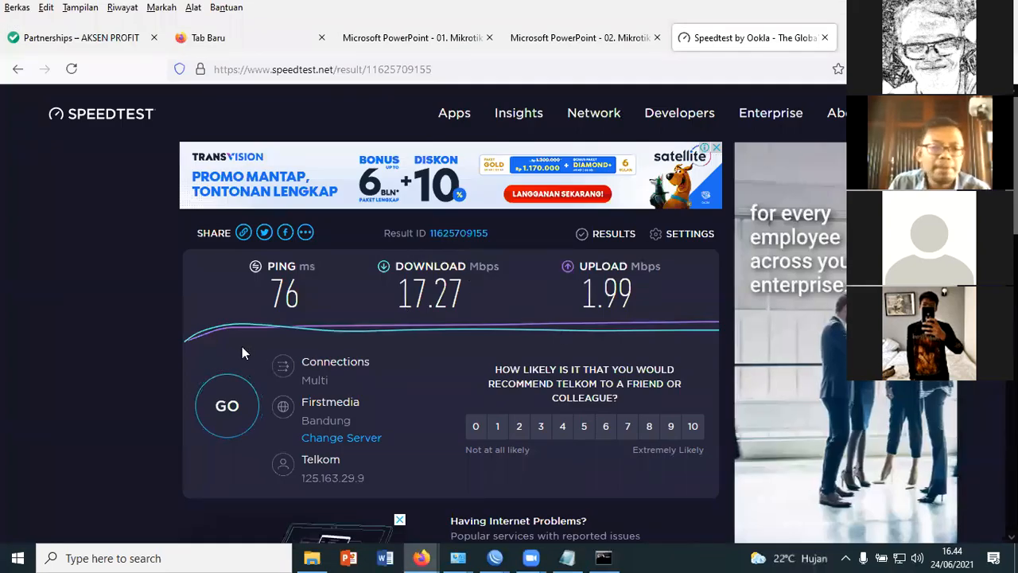
# Run the Speedtest again in Firefox to test the bandwidth under the new queue limits
pyautogui.scroll(-2, 235, 337)
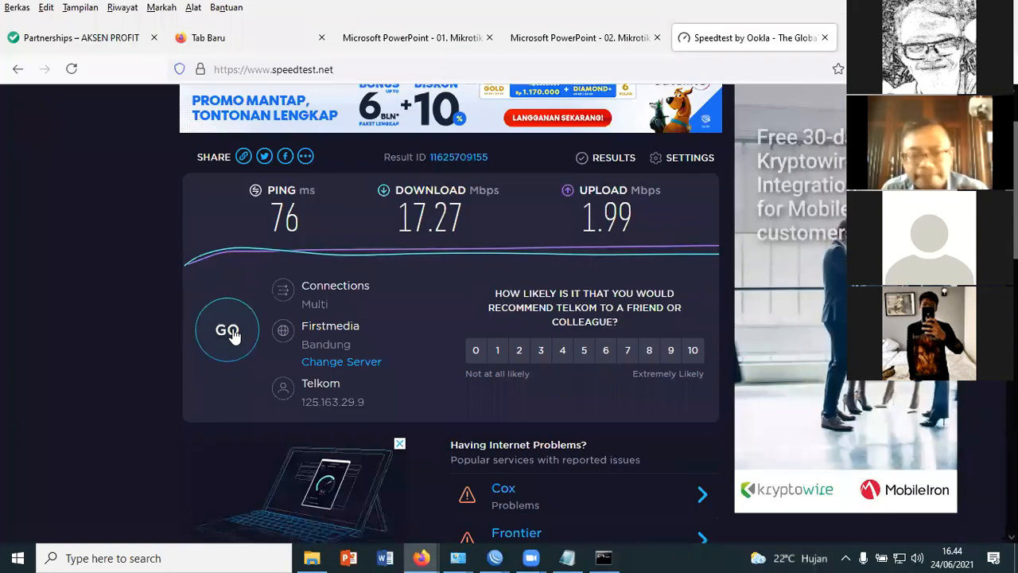
pyautogui.click(231, 334)
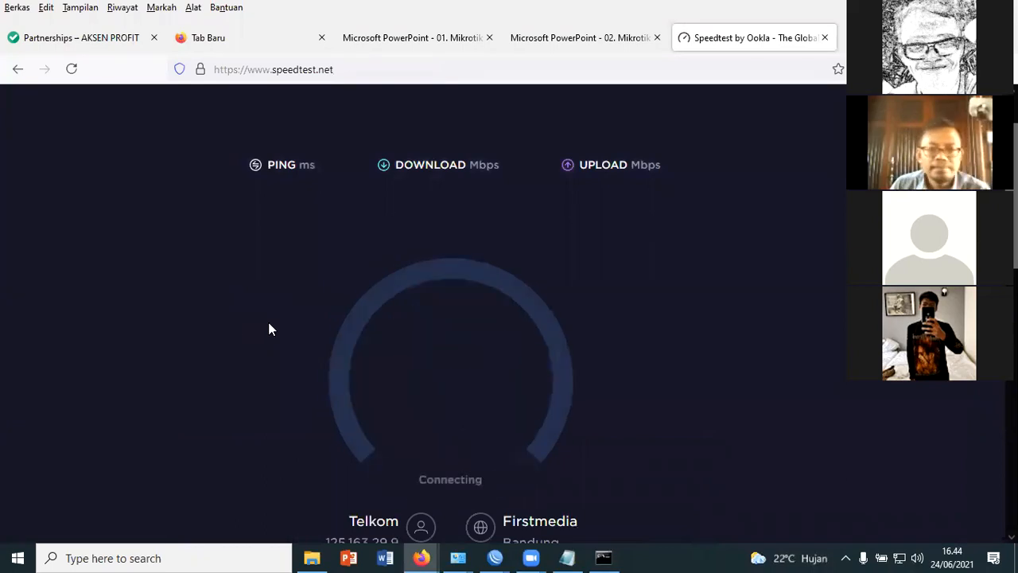
pyautogui.scroll(-1, 671, 299)
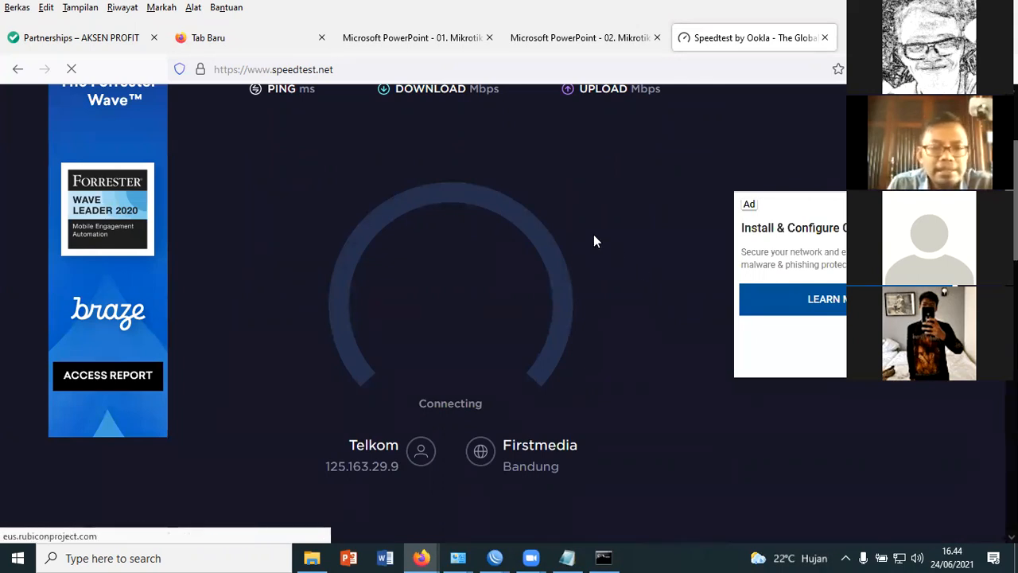
pyautogui.scroll(2, 610, 291)
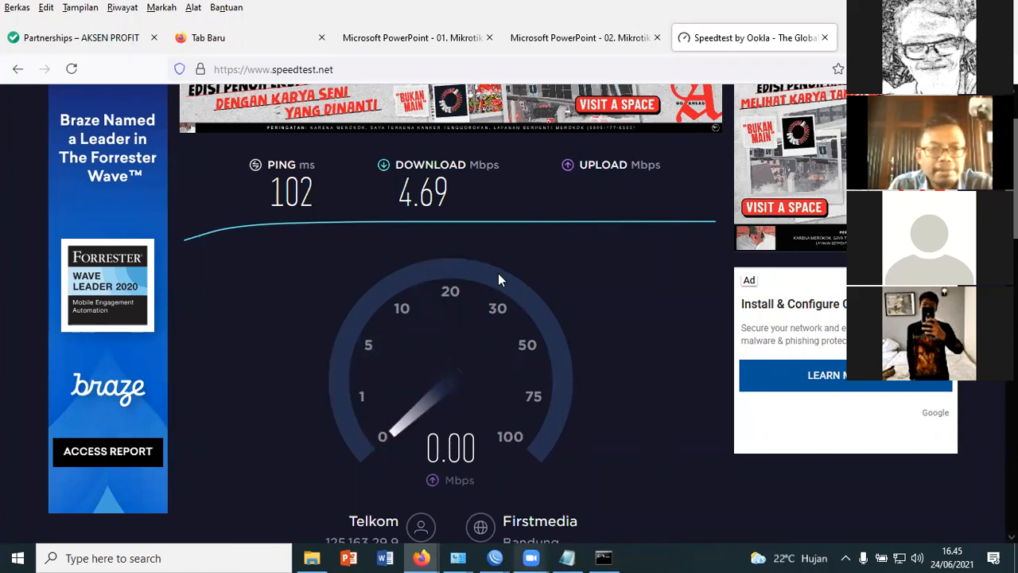
# Return to the WinBox queue list to examine the PC-1 queue, selecting it and repositioning the list window
pyautogui.click(495, 557)
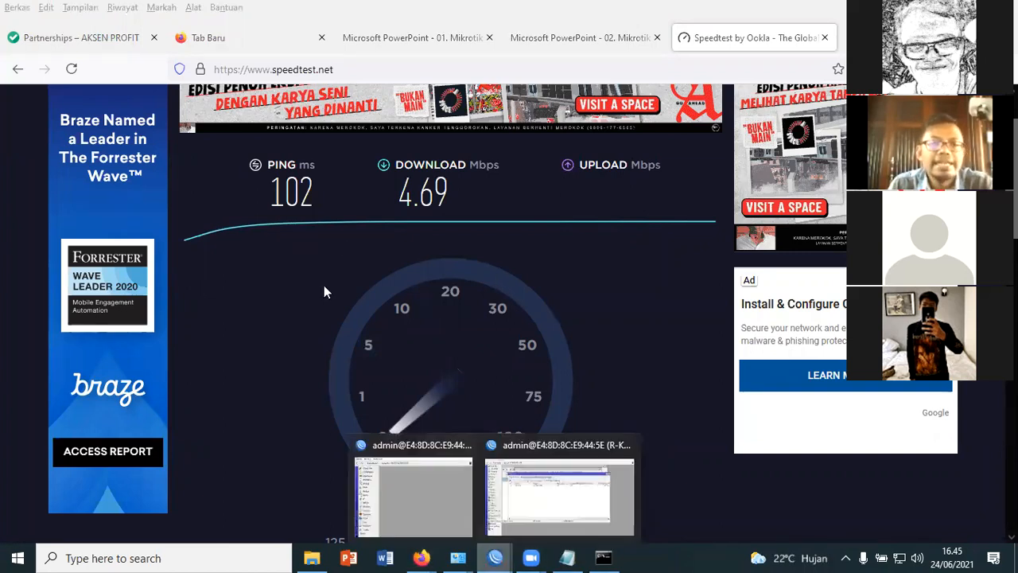
pyautogui.click(559, 498)
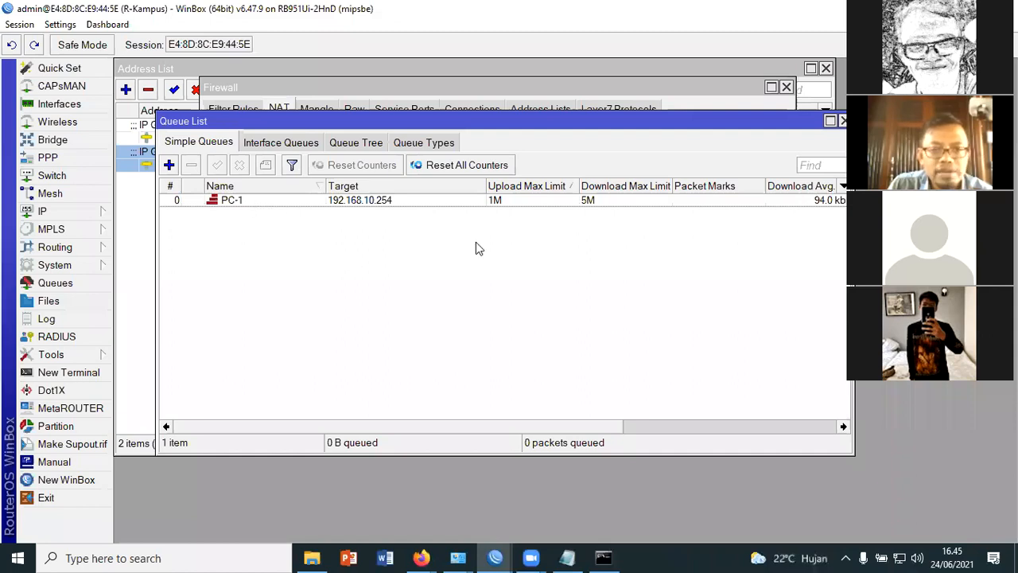
pyautogui.click(509, 309)
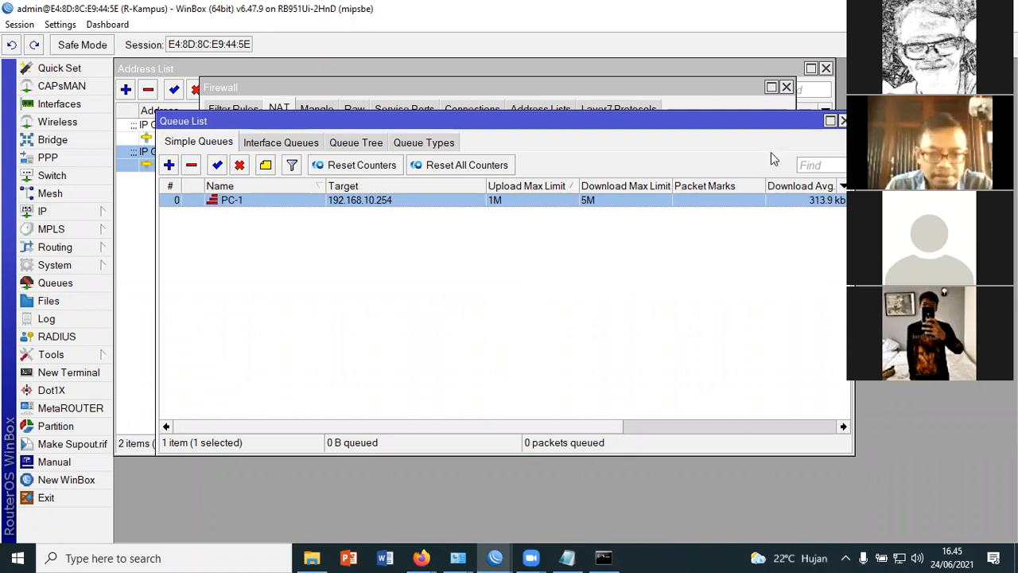
pyautogui.moveTo(755, 120); pyautogui.dragTo(779, 155)
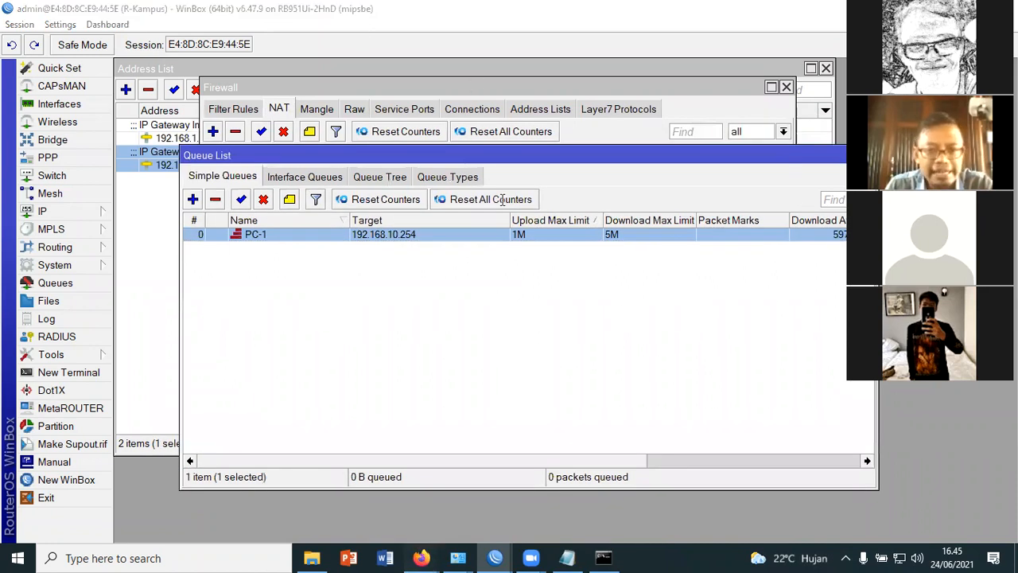
# Set the PC-1 simple queue's target download max limit to 8M and apply the change
pyautogui.hotkey('alt', 'Tab')
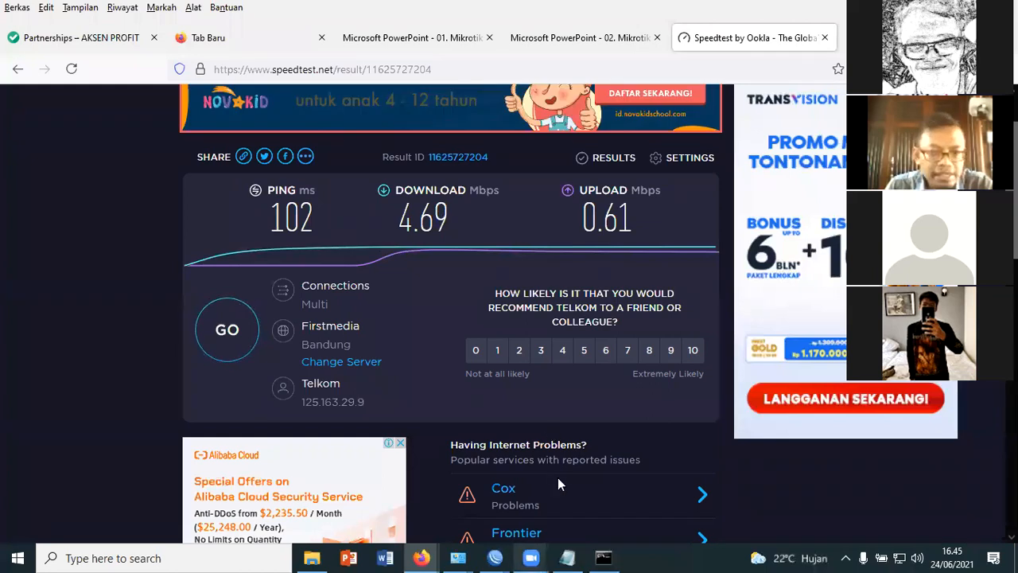
pyautogui.click(495, 559)
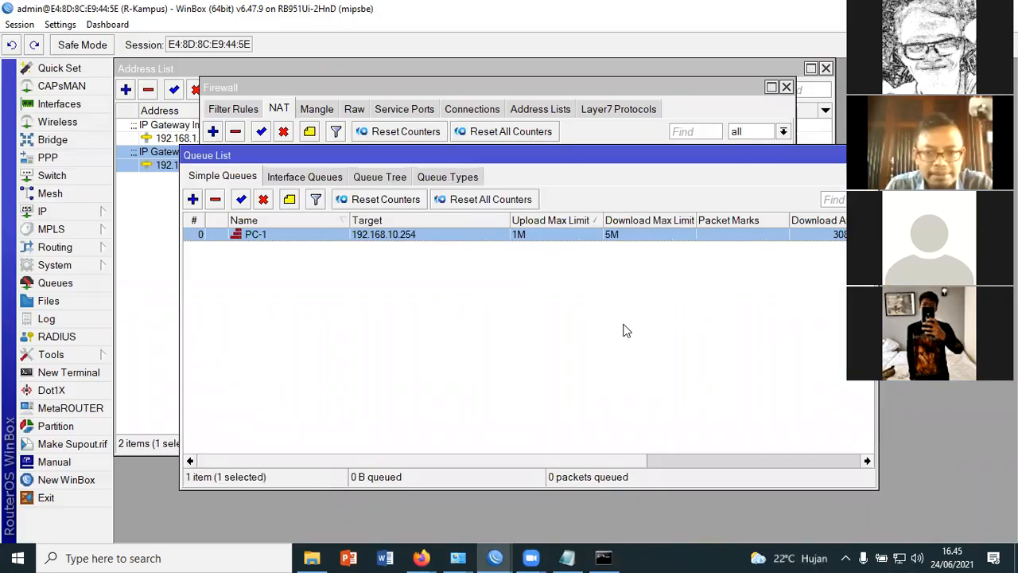
pyautogui.doubleClick(381, 234)
pyautogui.click(544, 313)
pyautogui.press('BackSpace')
pyautogui.write('8M')
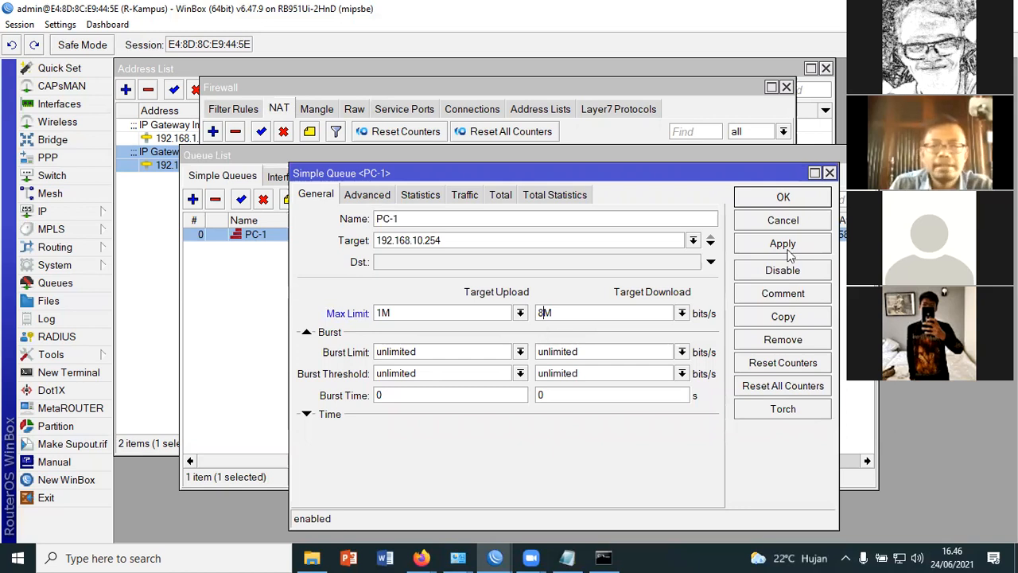
pyautogui.click(784, 199)
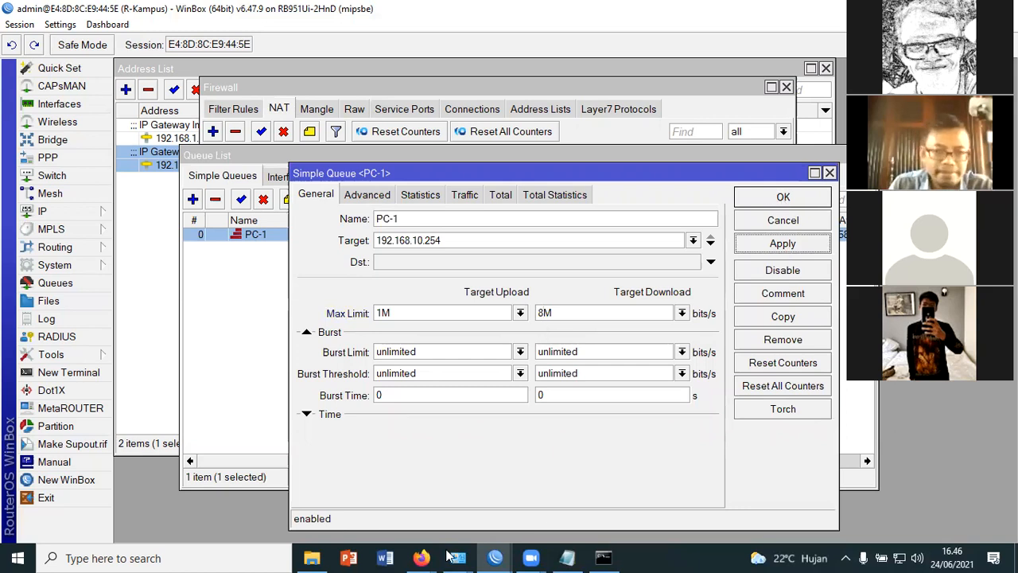
# Run the Speedtest again in Firefox to check the bandwidth under the 8M download limit, viewing the WinBox queue list during the test
pyautogui.hotkey('alt', 'Tab')
pyautogui.click(234, 334)
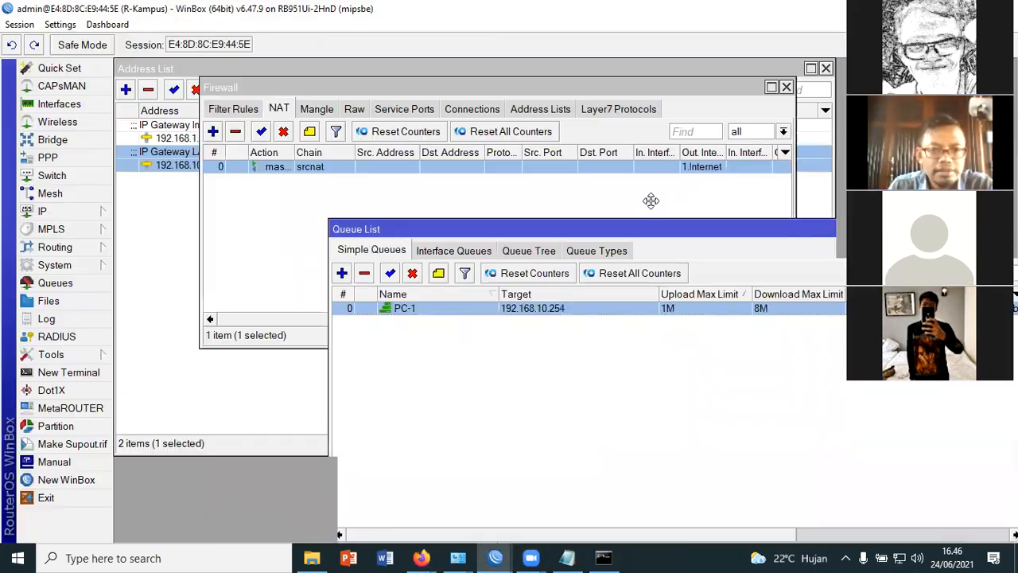
pyautogui.moveTo(651, 201); pyautogui.dragTo(673, 181)
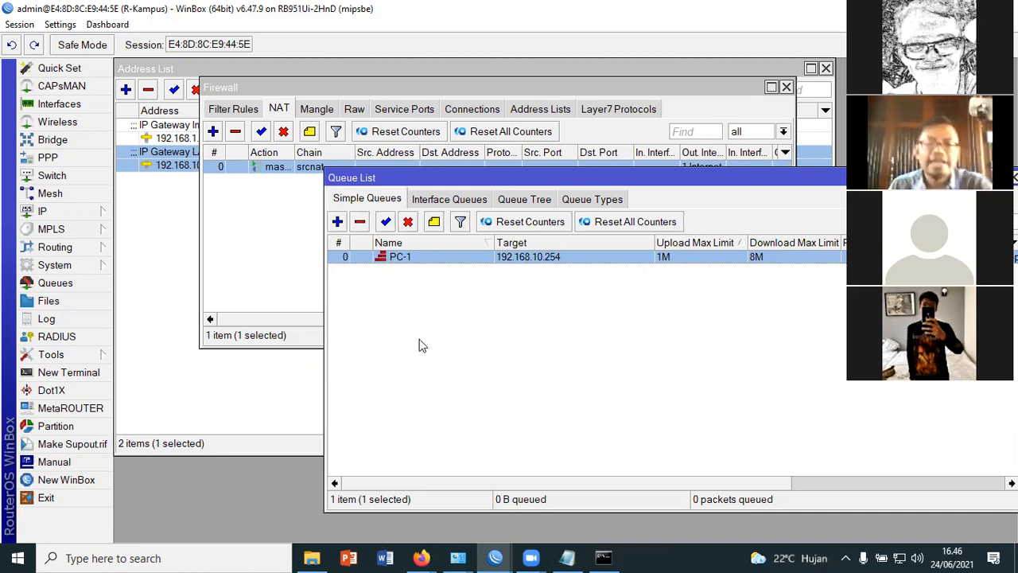
pyautogui.hotkey('alt', 'Tab')
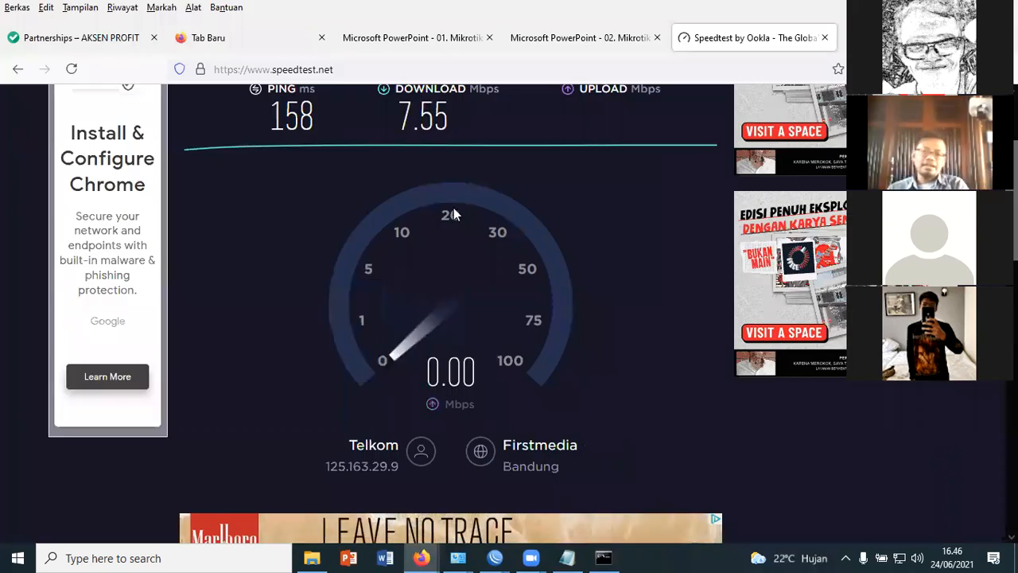
pyautogui.scroll(2, 434, 214)
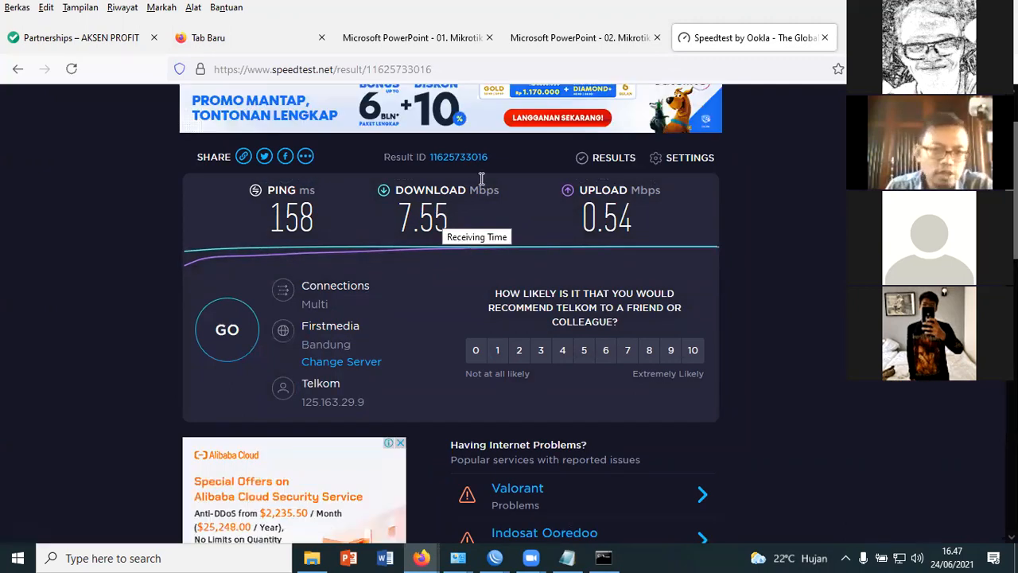
# Switch to WinBox and add a new simple queue named pc-2 with target address 192.168.10.253
pyautogui.click(494, 559)
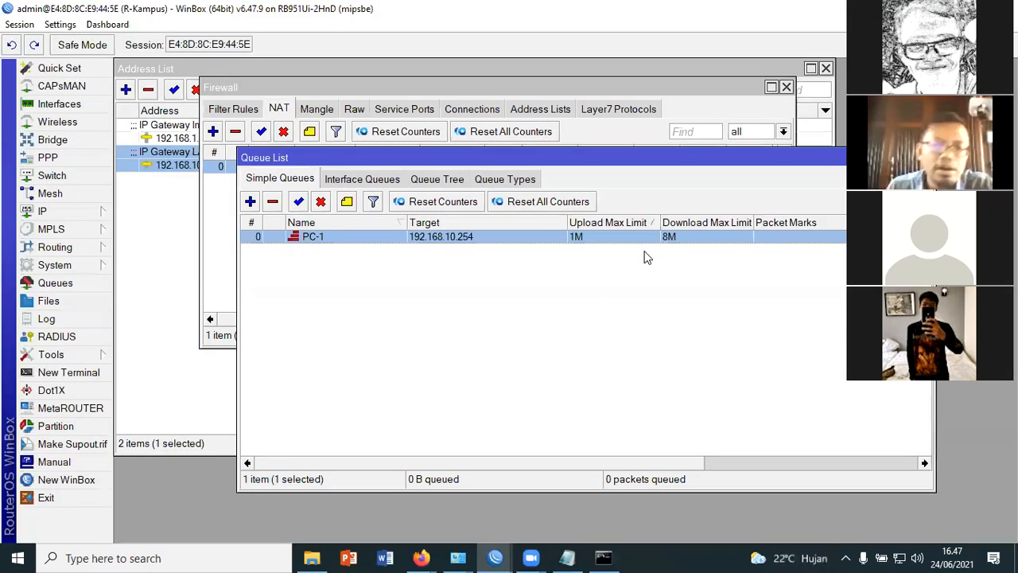
pyautogui.moveTo(676, 157); pyautogui.dragTo(601, 152)
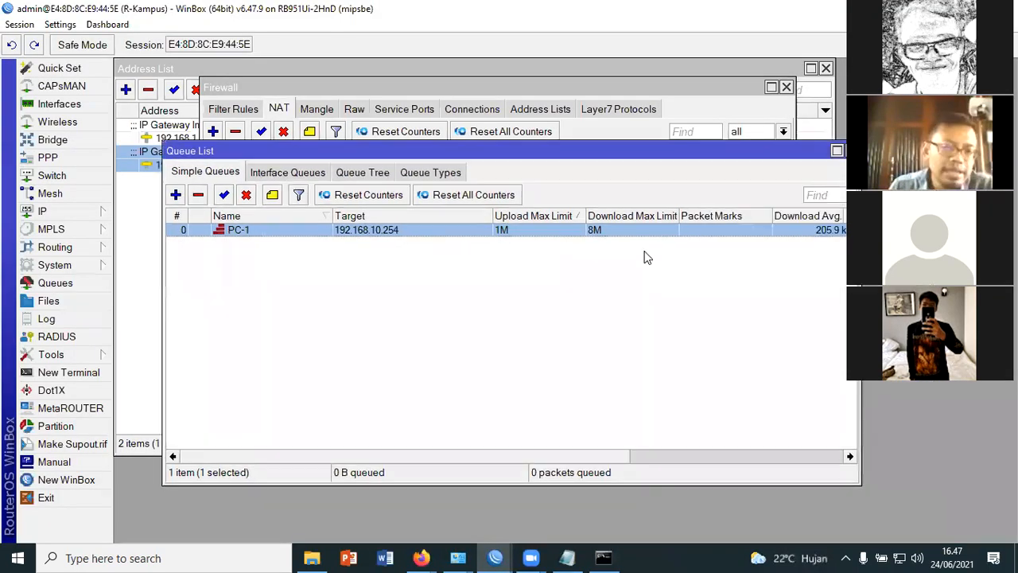
pyautogui.click(764, 219)
pyautogui.click(175, 194)
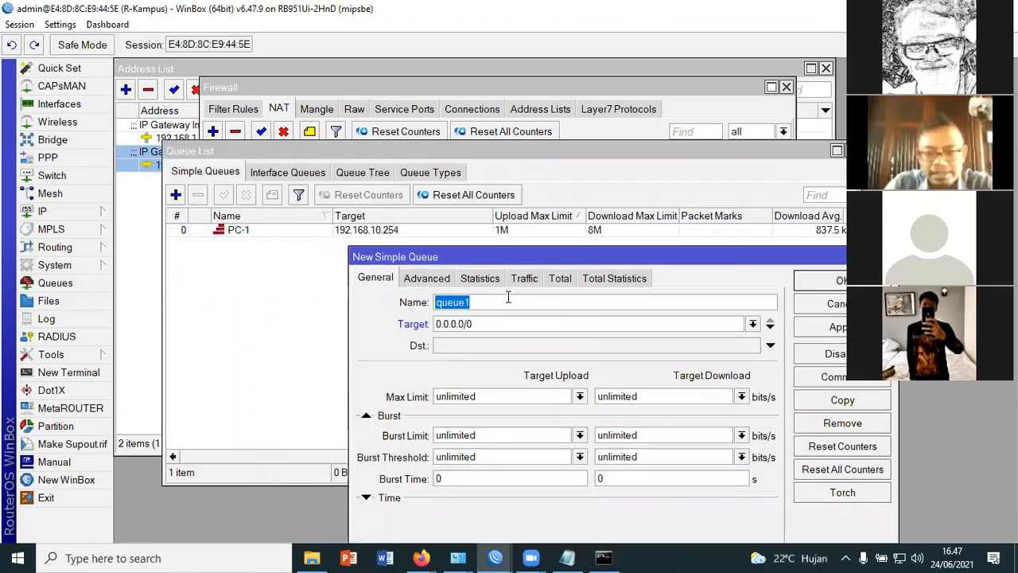
pyautogui.write('pc')
pyautogui.press('BackSpace')
pyautogui.press('BackSpace')
pyautogui.press('BackSpace')
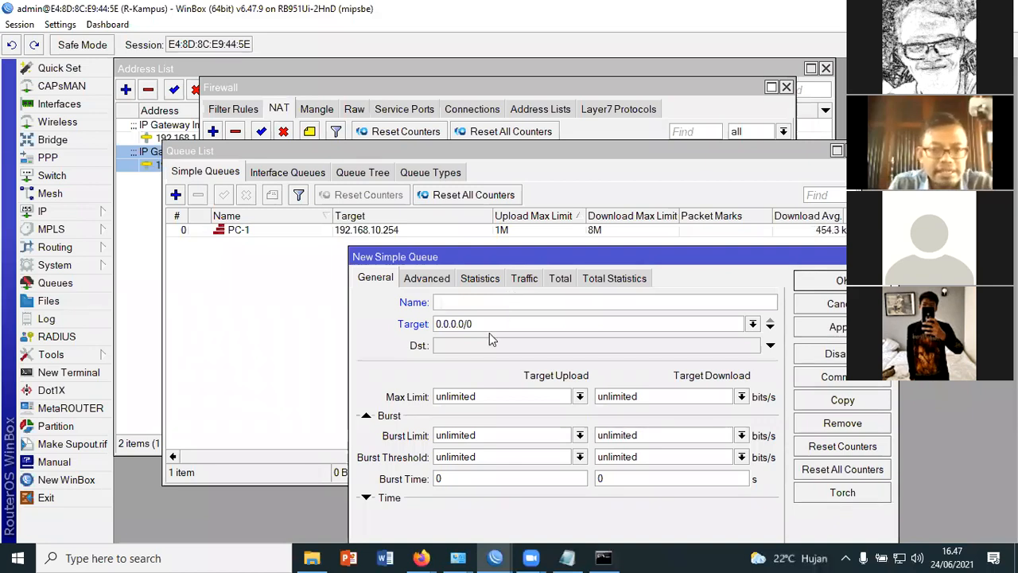
pyautogui.write('pc-2')
pyautogui.press('Tab')
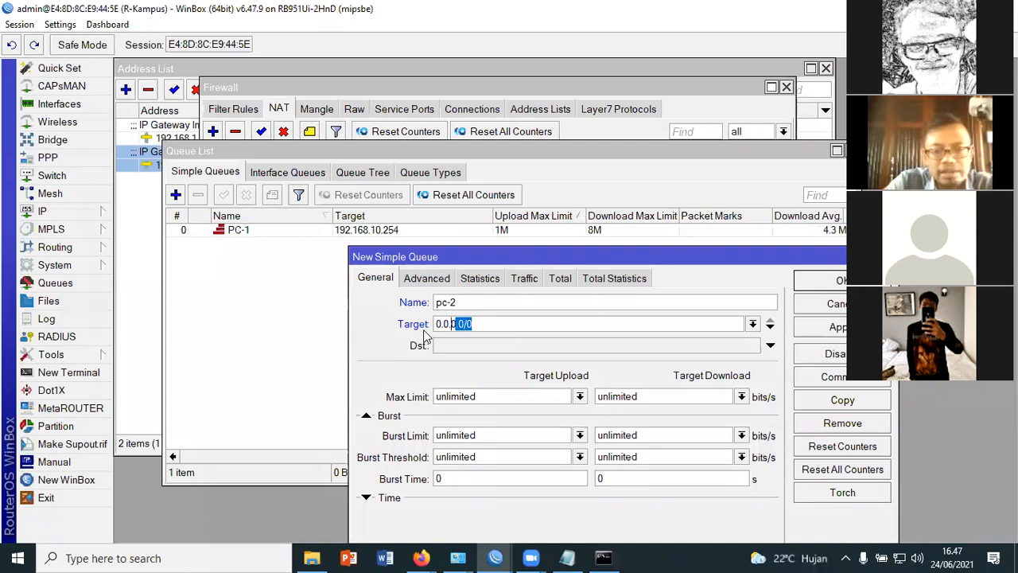
pyautogui.write('192')
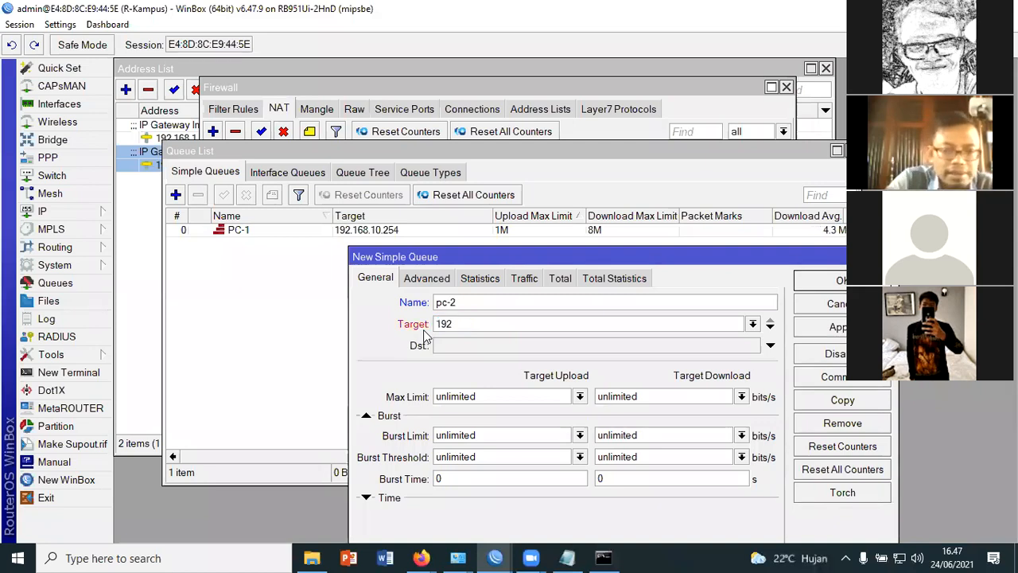
pyautogui.write('.168')
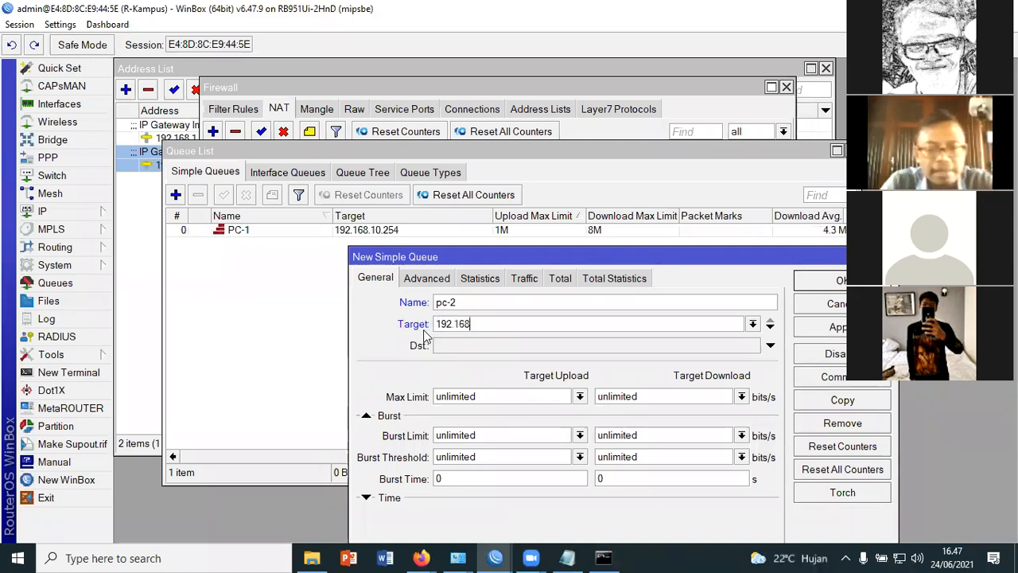
pyautogui.write('.10.253')
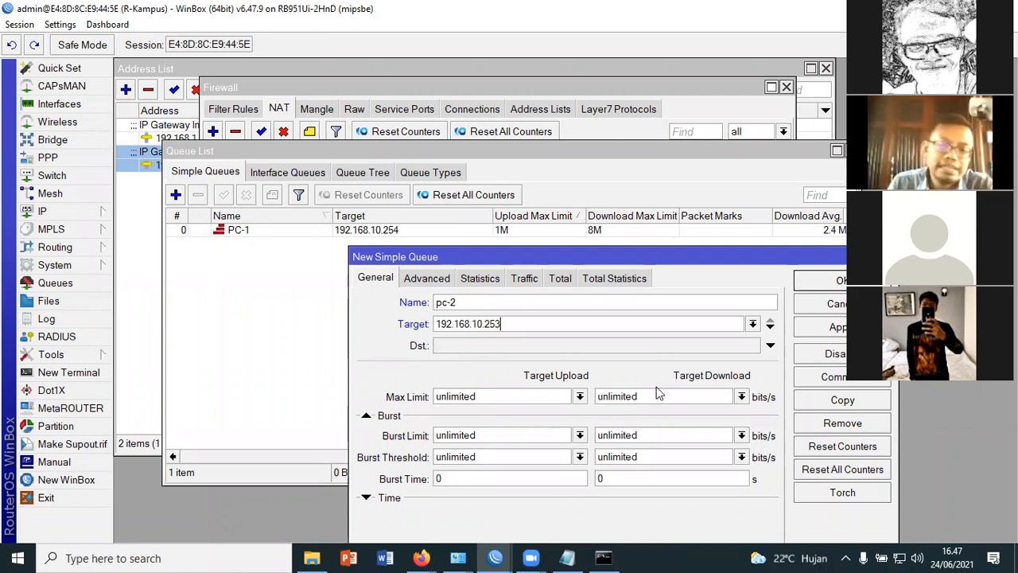
# Set the pc-2 queue's max limit to 512K for target upload and 3M for target download, and save the queue
pyautogui.click(585, 395)
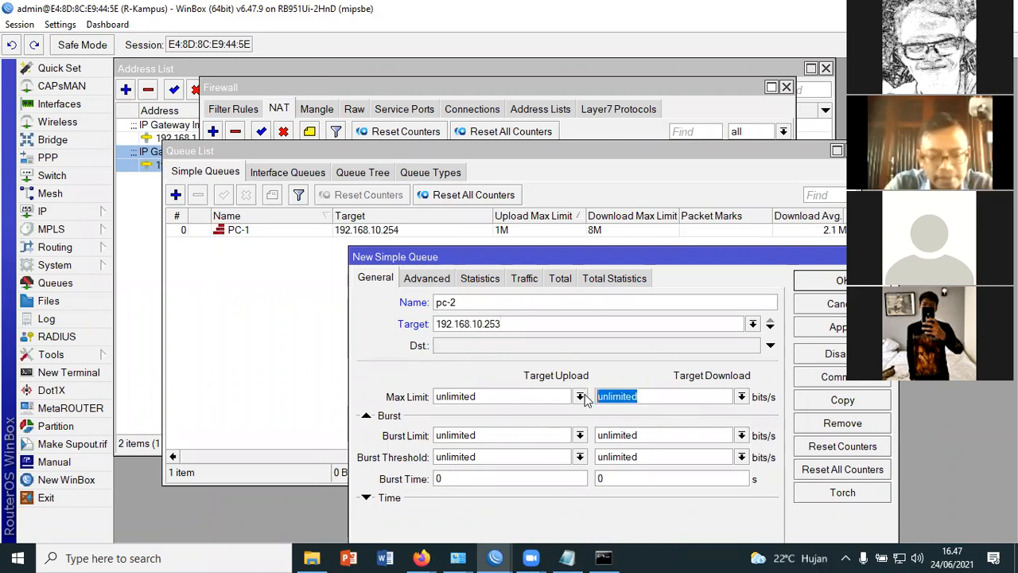
pyautogui.write('3M')
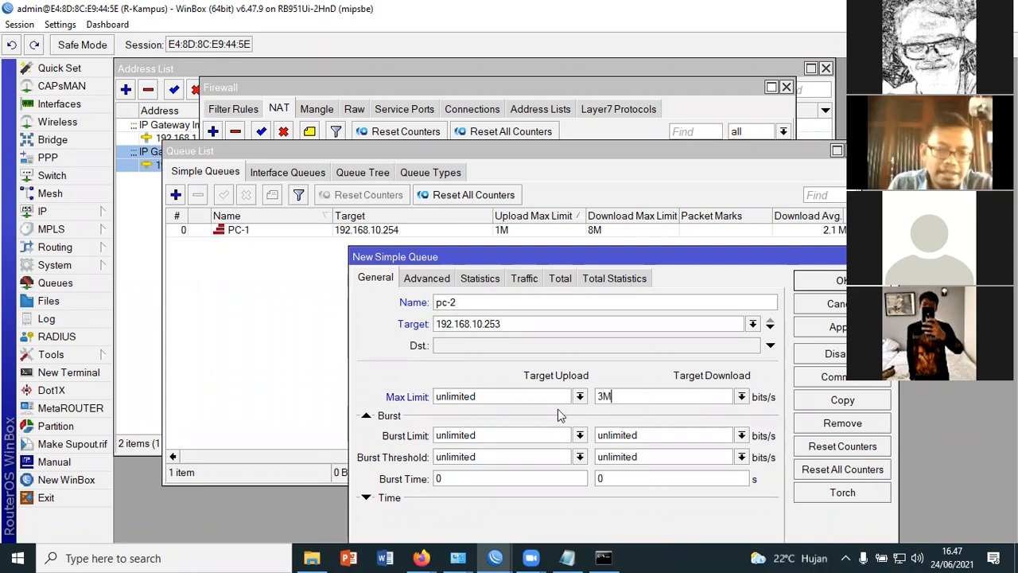
pyautogui.hotkey('shift', 'Tab')
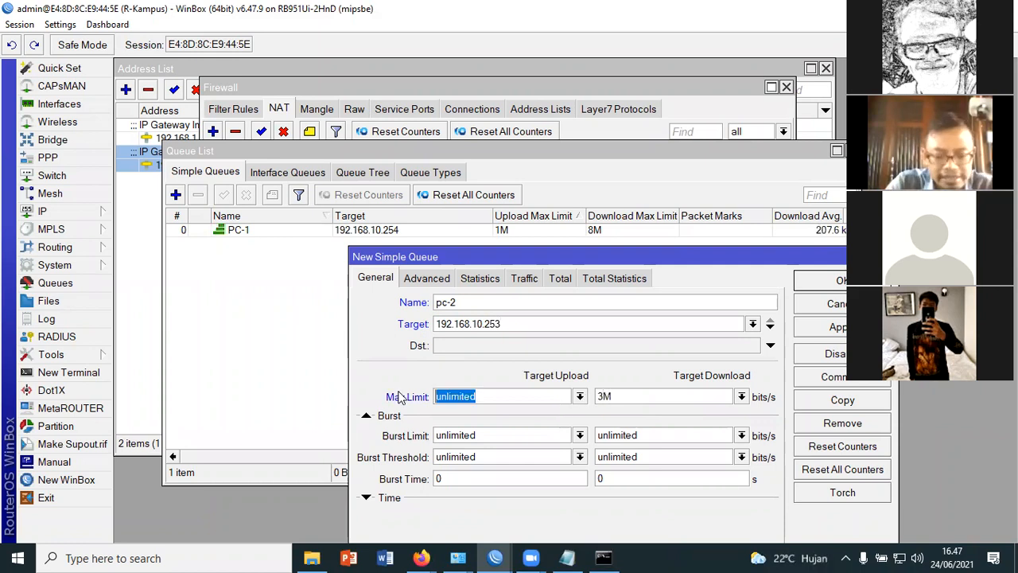
pyautogui.write('5')
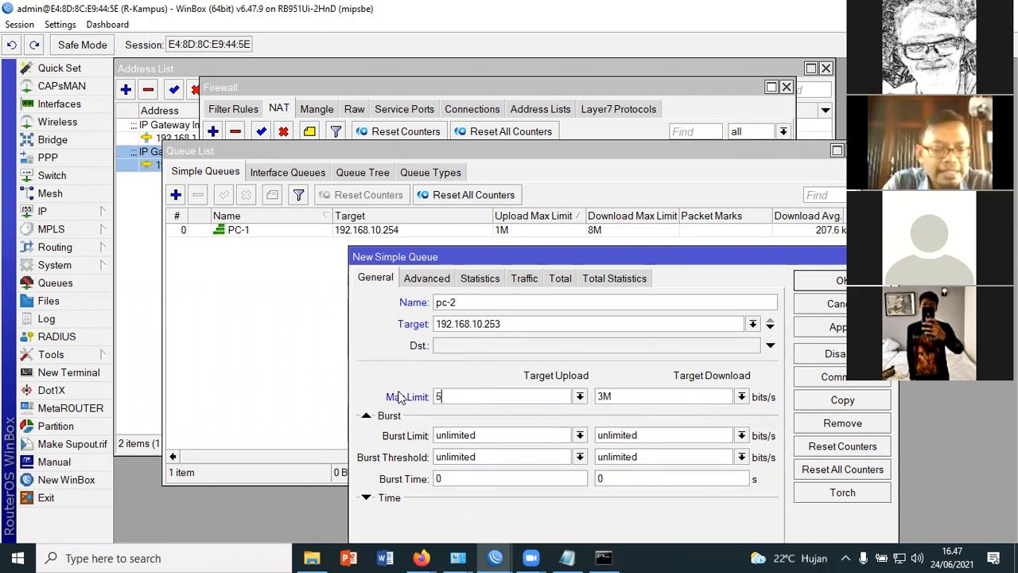
pyautogui.write('12K')
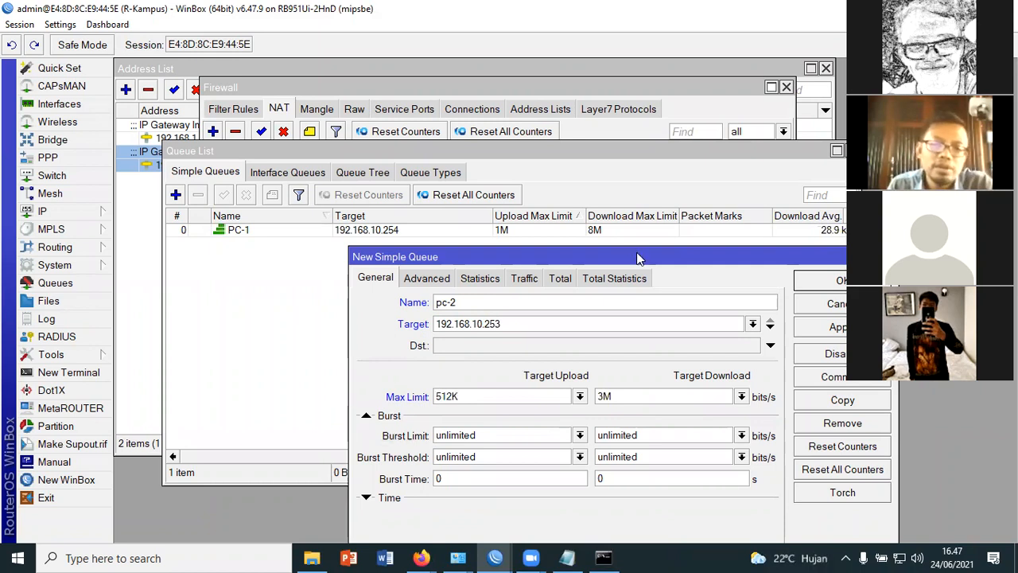
pyautogui.moveTo(604, 257); pyautogui.dragTo(437, 154)
pyautogui.click(675, 179)
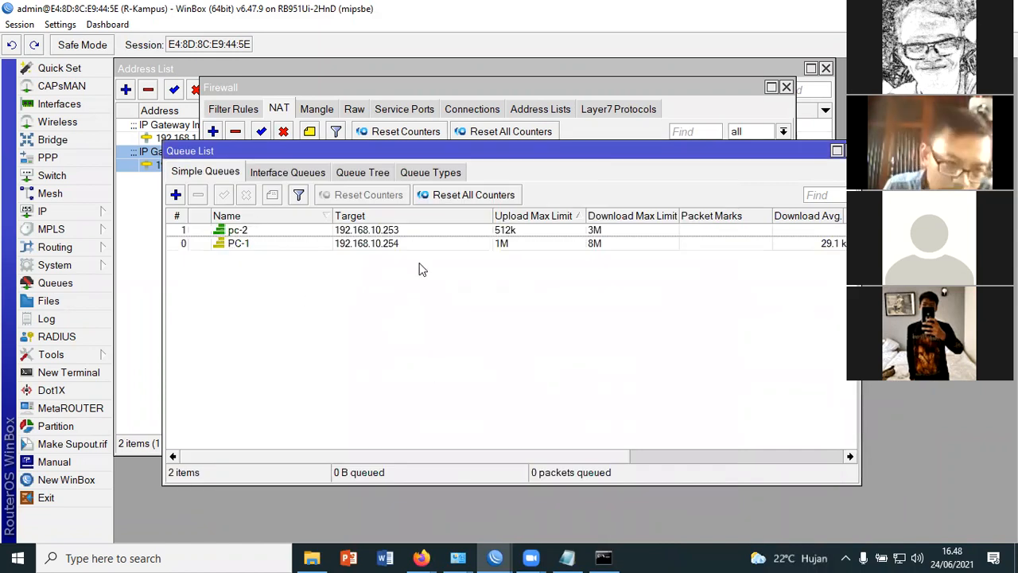
pyautogui.click(382, 230)
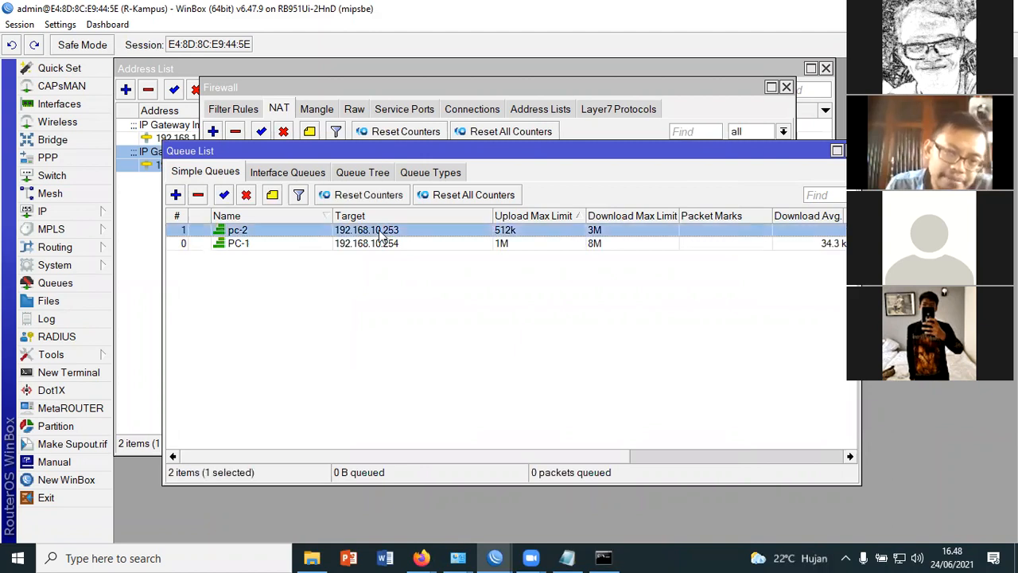
pyautogui.press('Down')
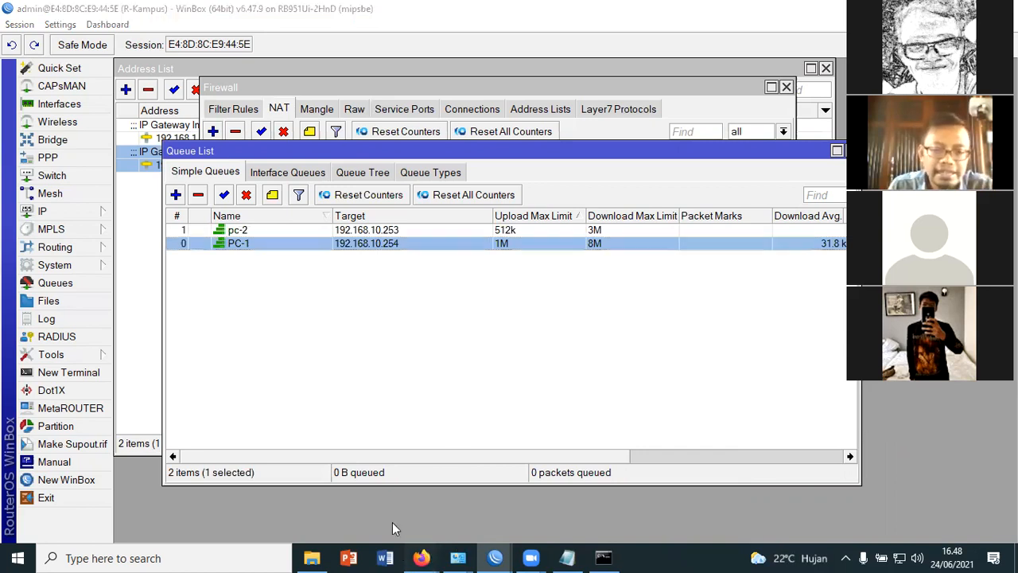
# Switch to the Bandwidth Management PDF in Firefox and examine the "Hasil Management Bandwidth" slide, enlarged to 160%
pyautogui.moveTo(422, 557)
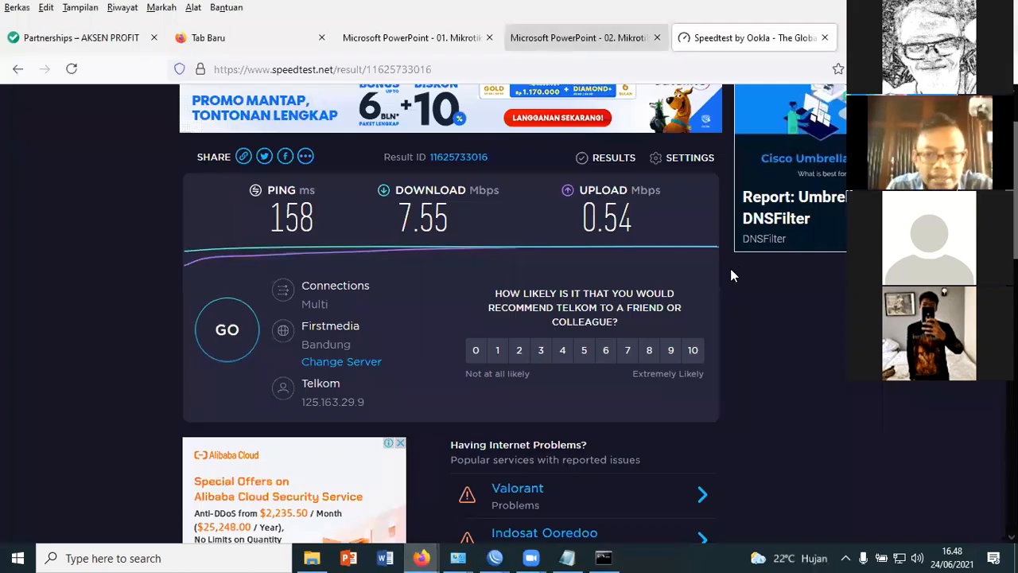
pyautogui.scroll(-10, 718, 278)
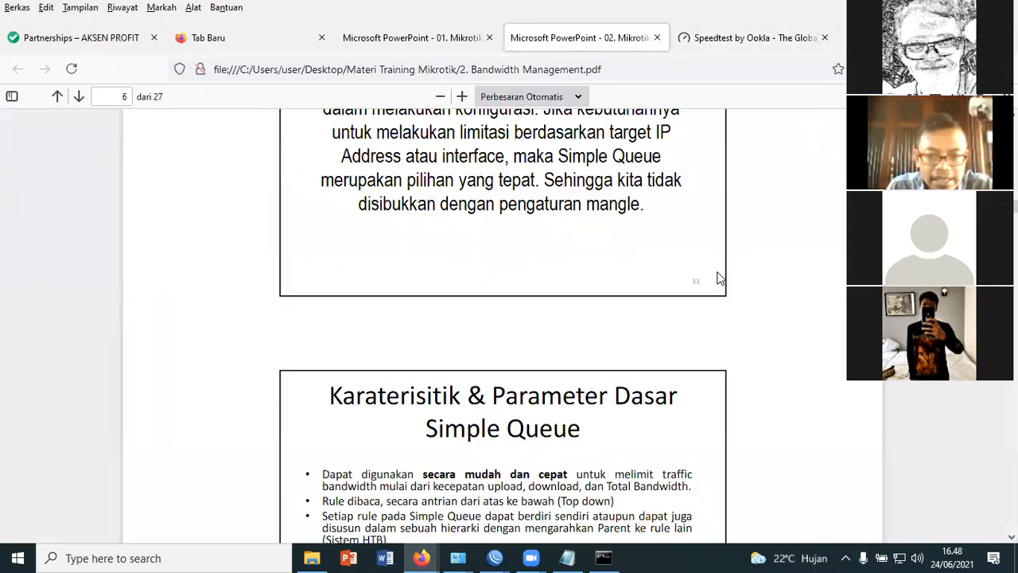
pyautogui.scroll(-15, 718, 277)
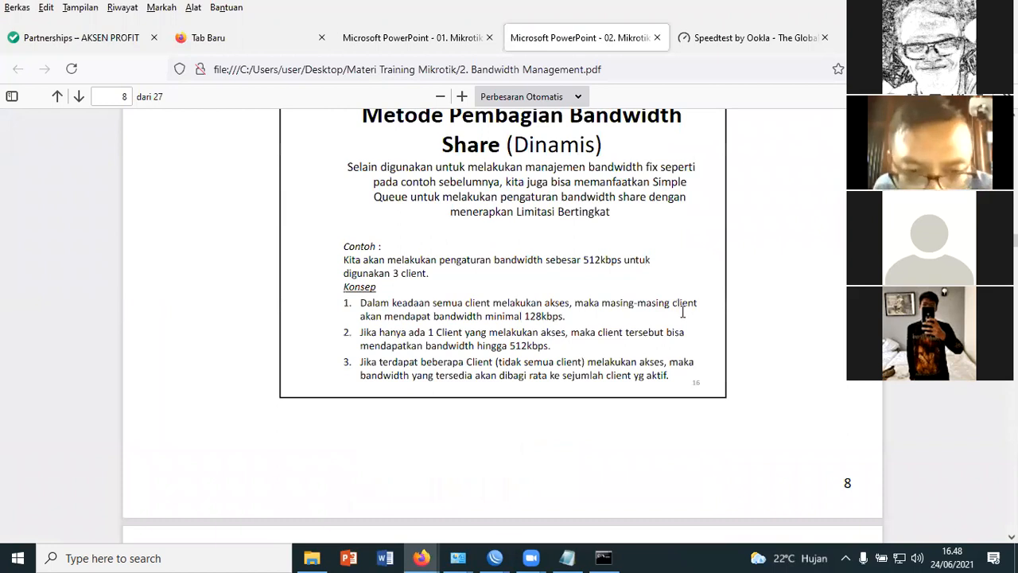
pyautogui.scroll(-5, 682, 312)
pyautogui.scroll(-5, 654, 346)
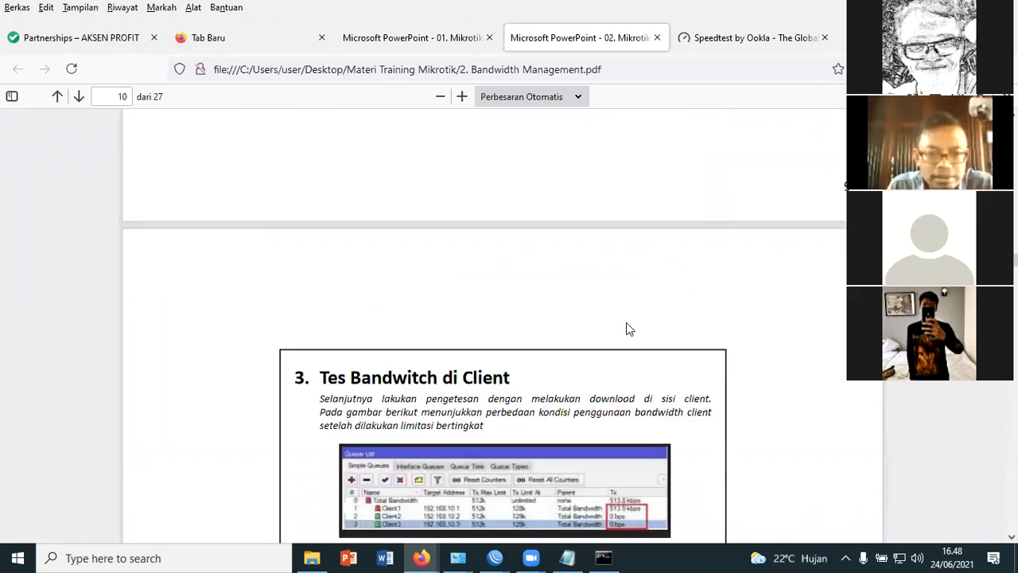
pyautogui.scroll(-4, 626, 326)
pyautogui.scroll(-3, 458, 254)
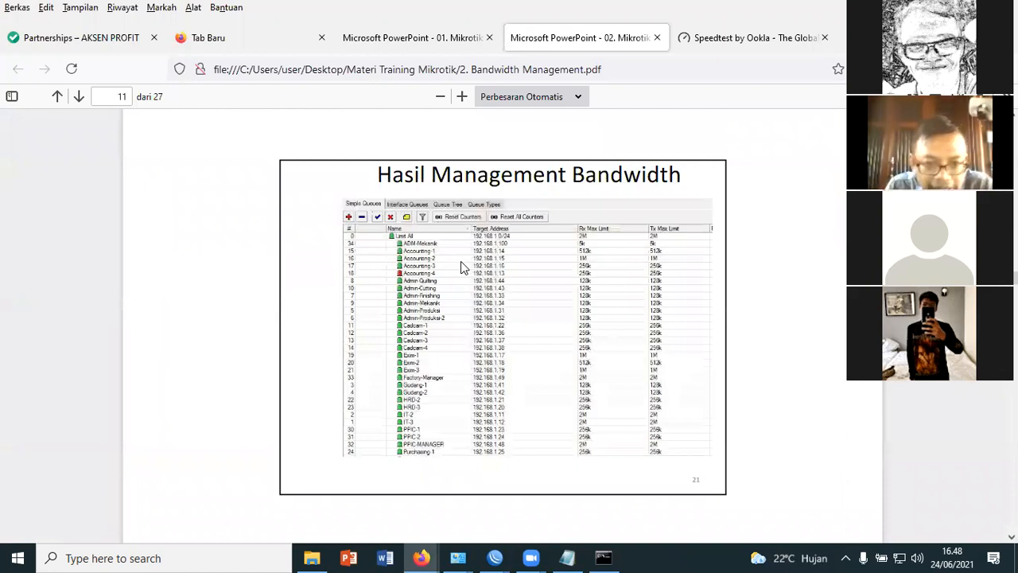
pyautogui.keyDown('ctrl'); pyautogui.scroll(1, 460, 261); pyautogui.keyUp('ctrl')
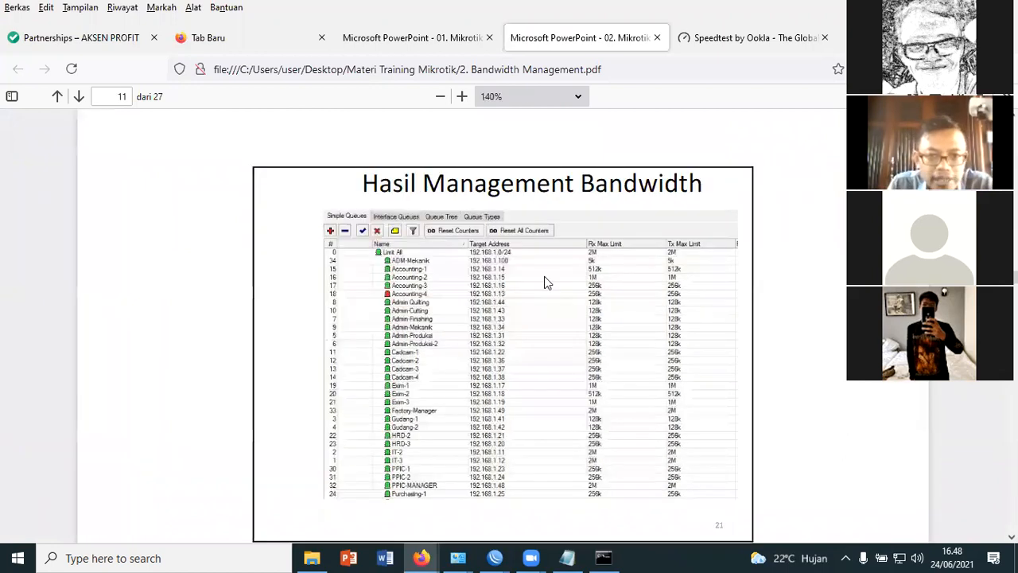
pyautogui.keyDown('ctrl'); pyautogui.scroll(1, 414, 434); pyautogui.keyUp('ctrl')
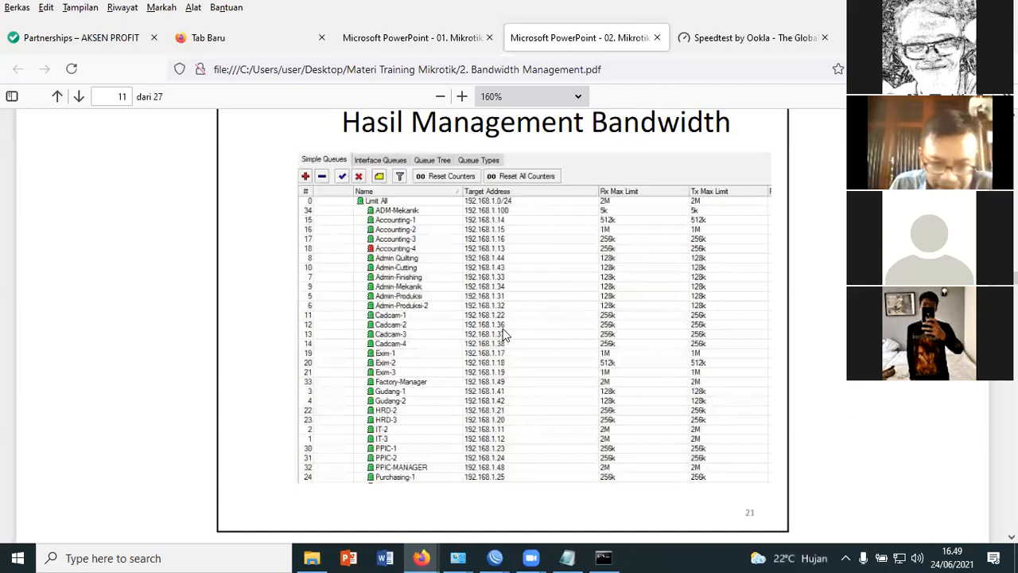
pyautogui.scroll(-5, 513, 322)
pyautogui.scroll(5, 561, 326)
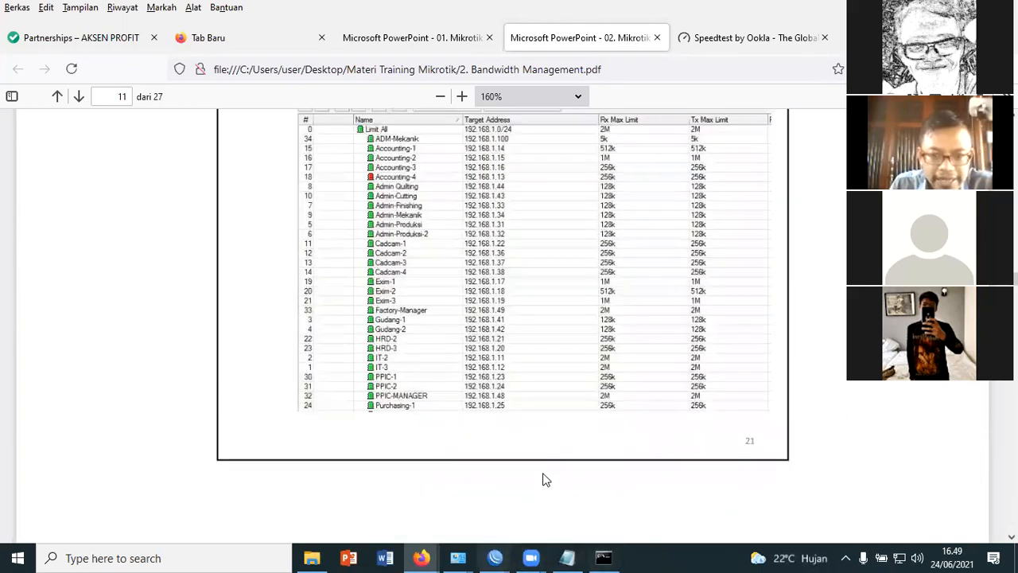
pyautogui.scroll(5, 541, 474)
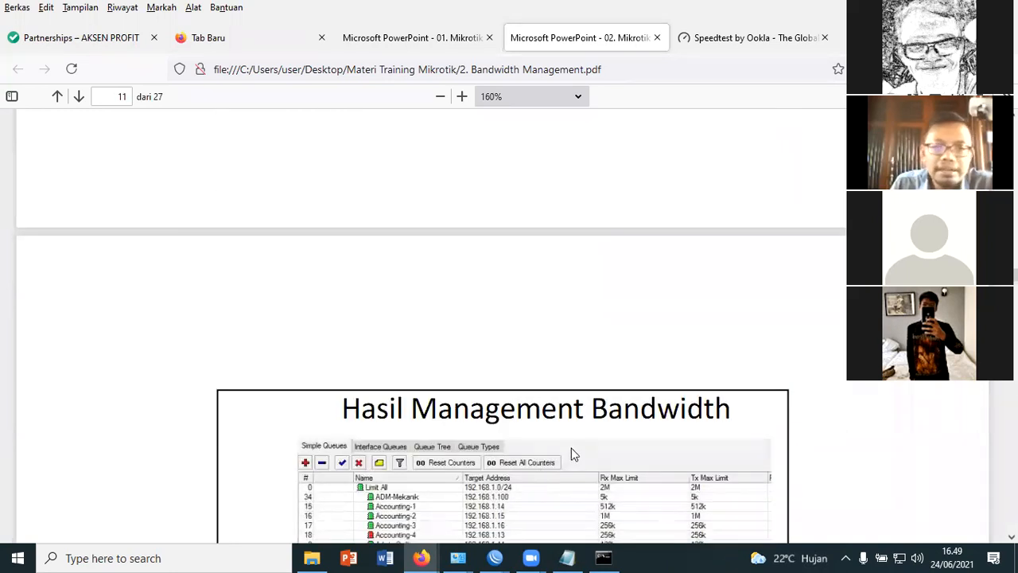
pyautogui.scroll(-3, 605, 438)
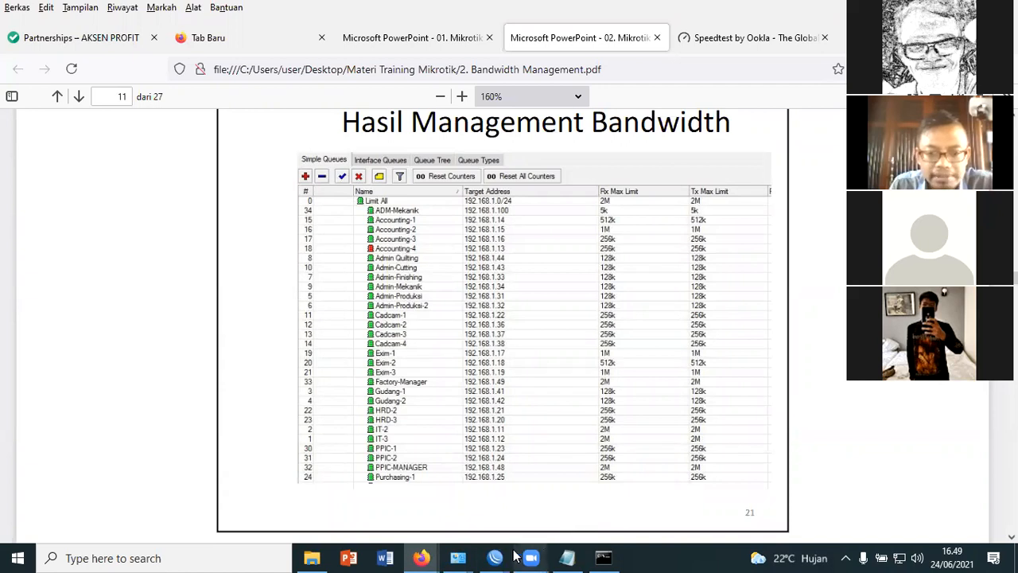
# Switch to the Notepad notes and extend the Target Address parameter line with "& Limitasi"
pyautogui.click(573, 557)
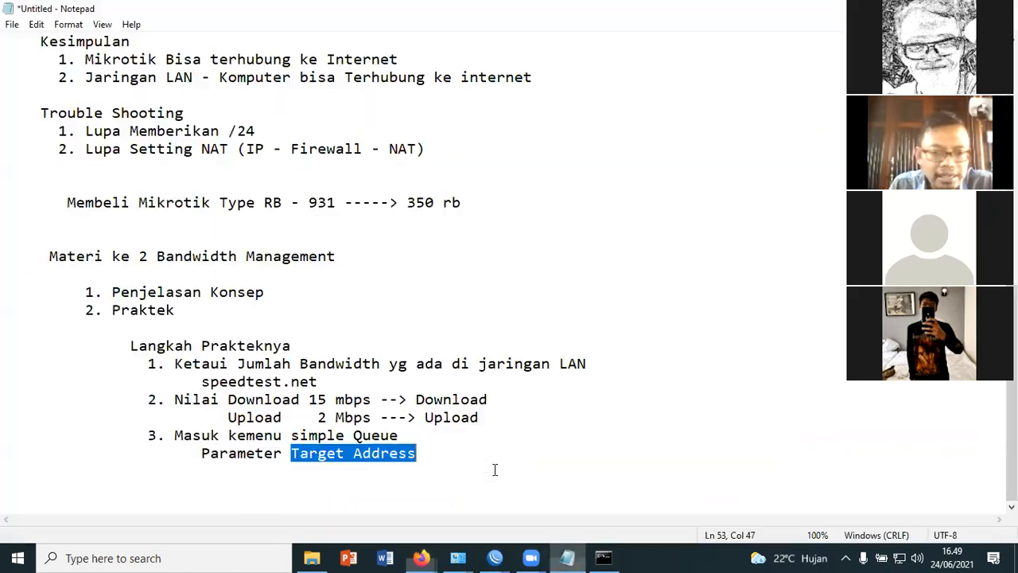
pyautogui.click(459, 461)
pyautogui.click(527, 460)
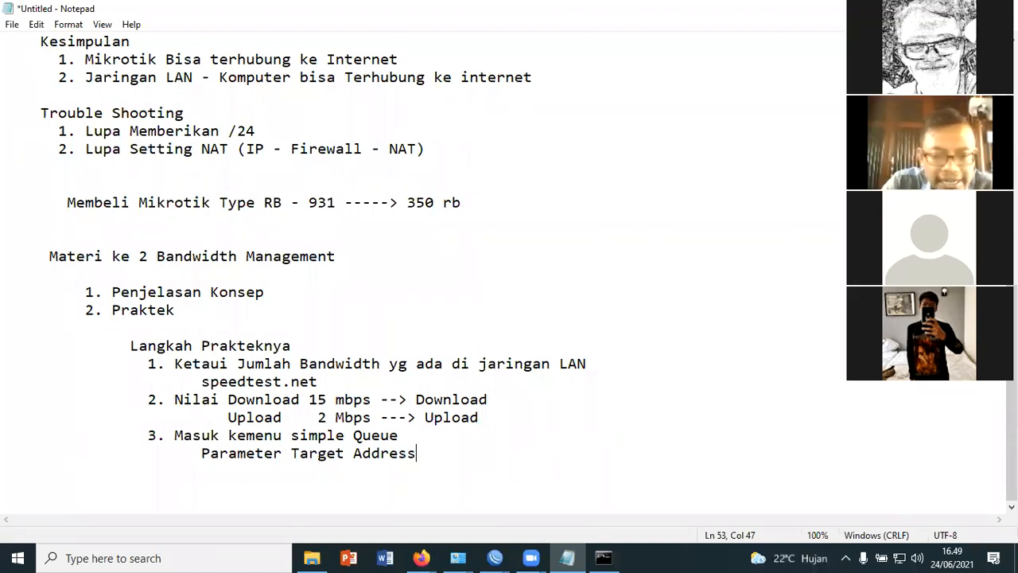
pyautogui.write('& ')
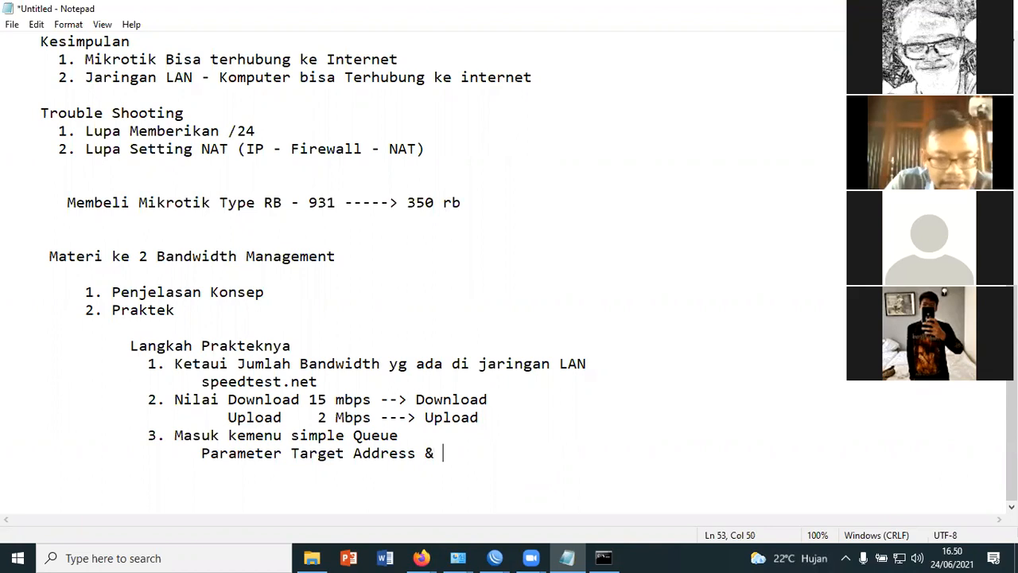
pyautogui.write('lIMITAS')
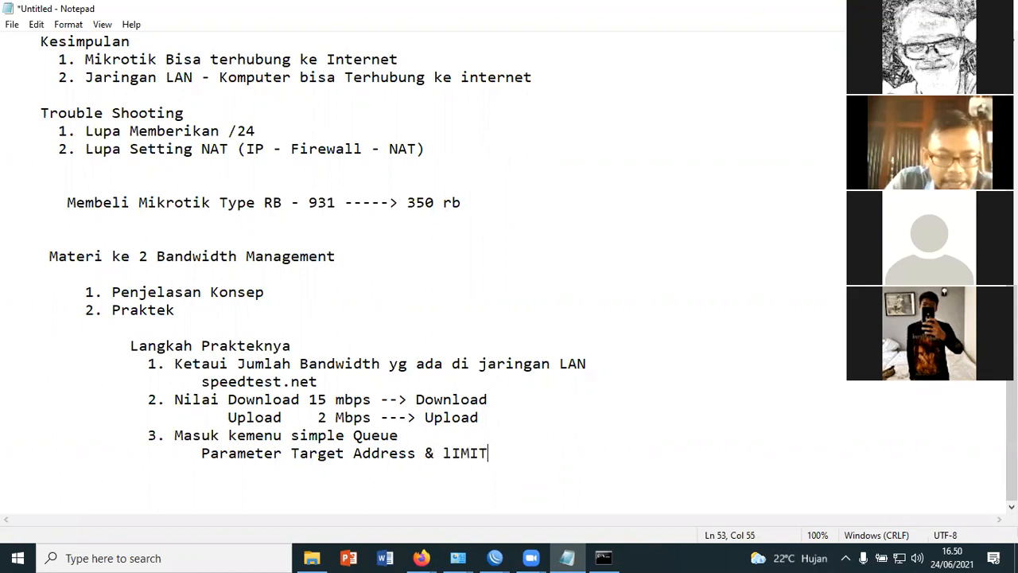
pyautogui.press('BackSpace')
pyautogui.press('BackSpace')
pyautogui.press('BackSpace')
pyautogui.press('BackSpace')
pyautogui.press('BackSpace')
pyautogui.press('BackSpace')
pyautogui.press('BackSpace')
pyautogui.write('Limitasi')
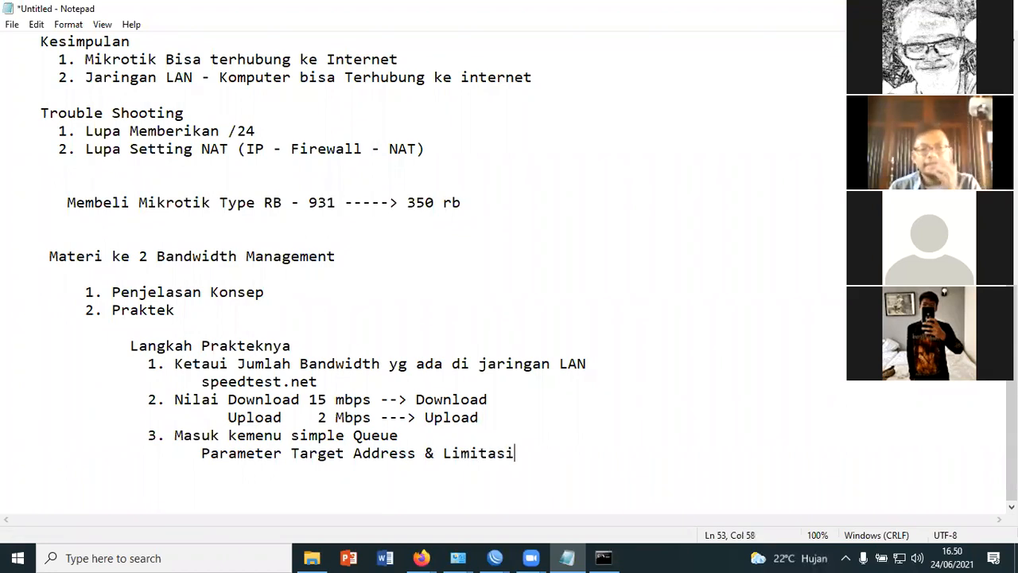
# Add item "4. Pengujian" below the parameter line in the practice steps list
pyautogui.press('Return')
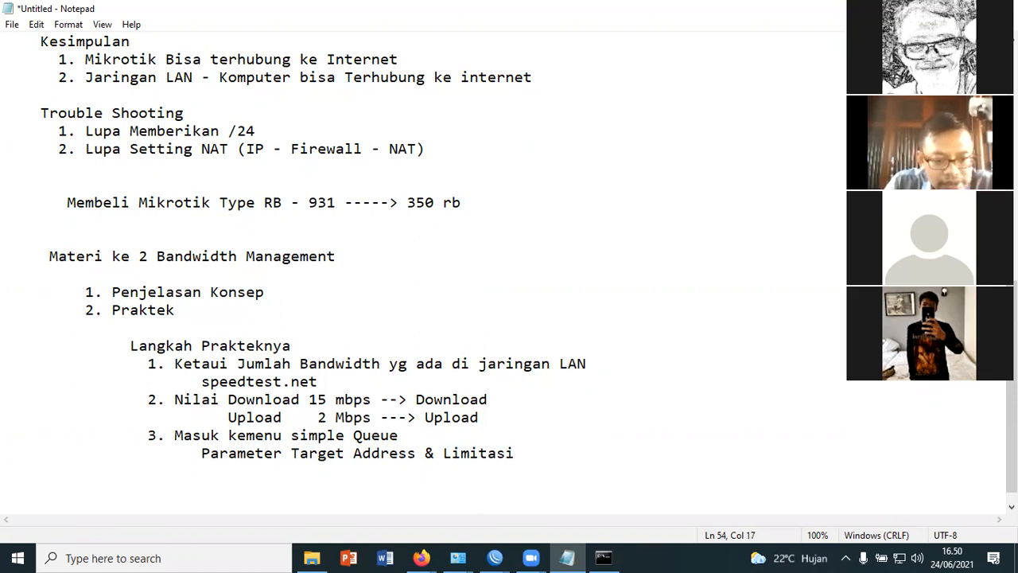
pyautogui.write('4.')
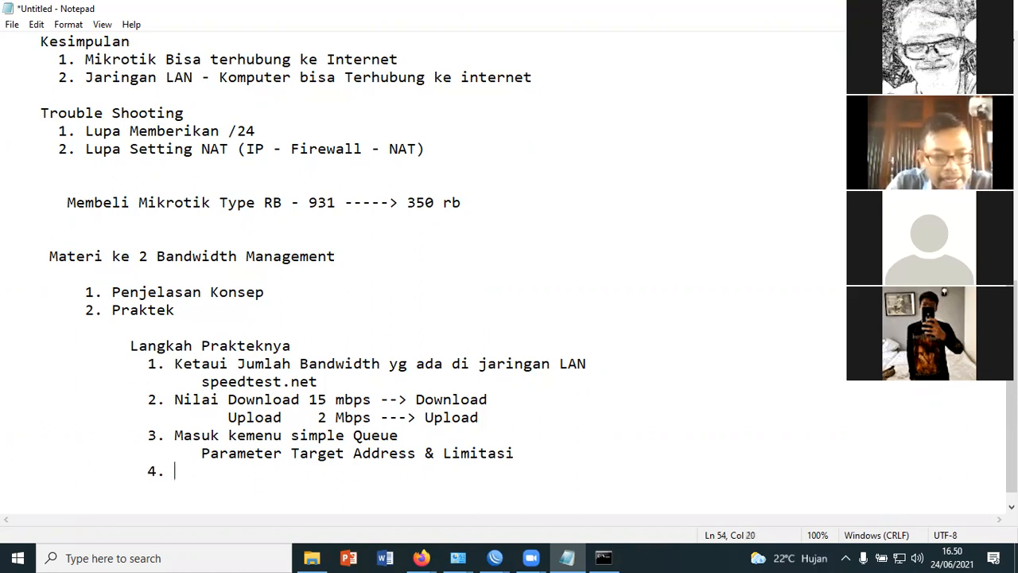
pyautogui.write(' P')
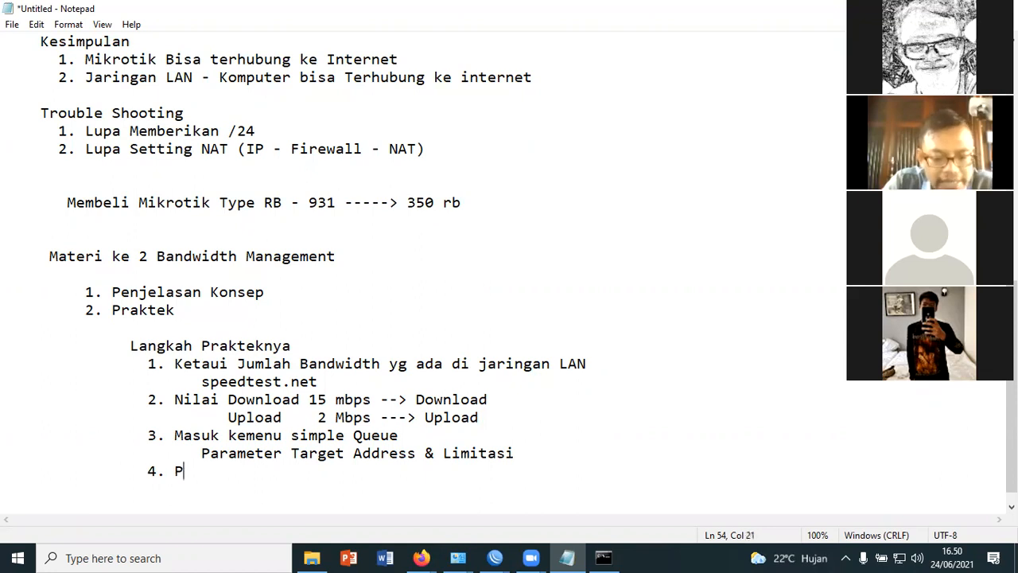
pyautogui.write('engujian')
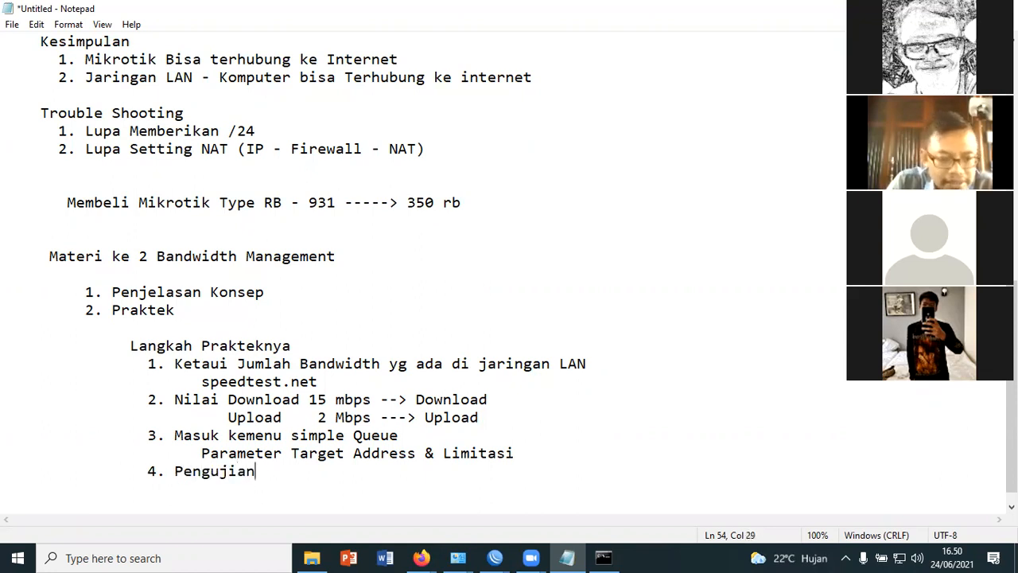
pyautogui.press('Return')
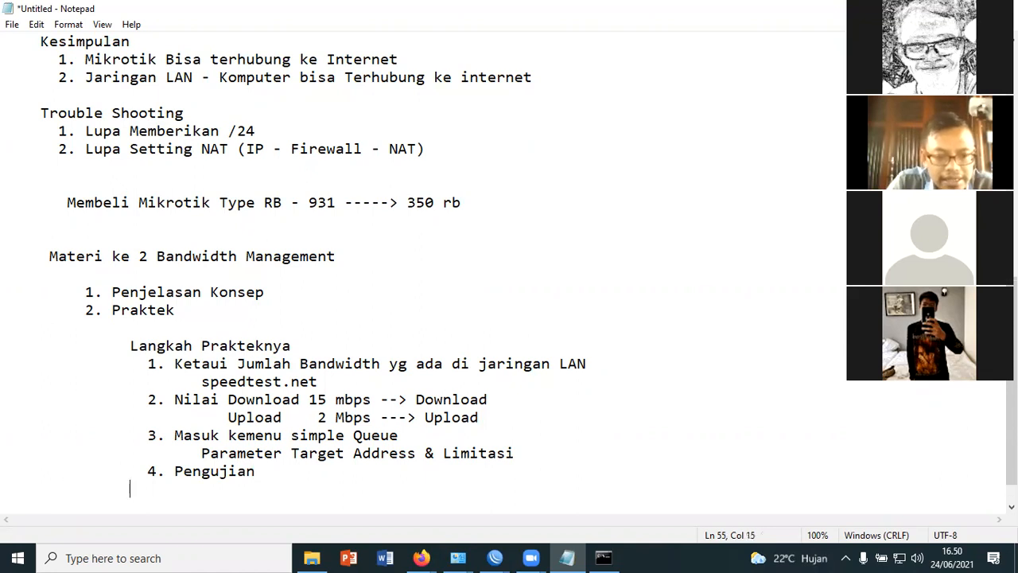
# Add item "5. Mengunakan Teknik Grouping" to the practice steps list
pyautogui.press('BackSpace')
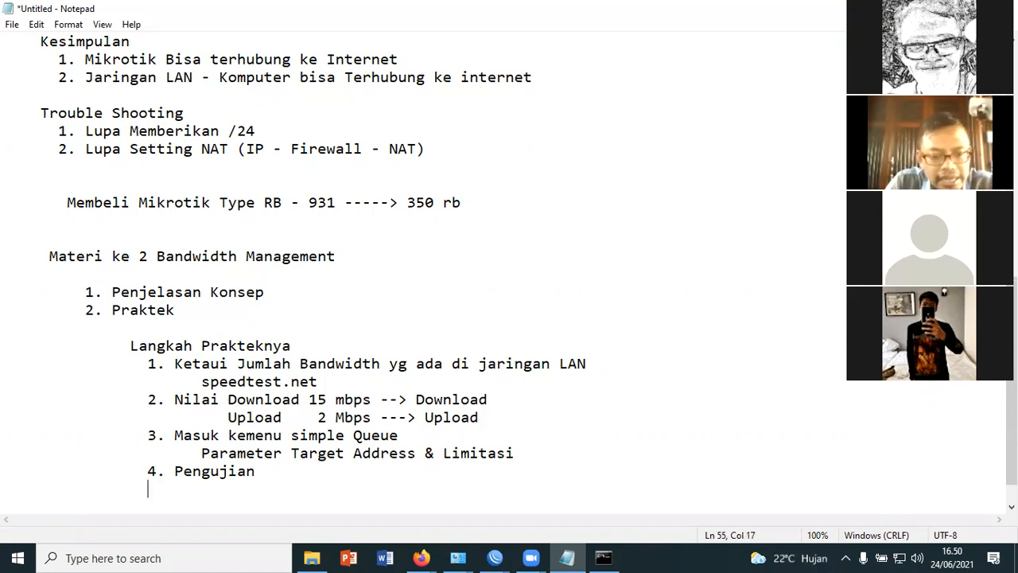
pyautogui.write('5. ')
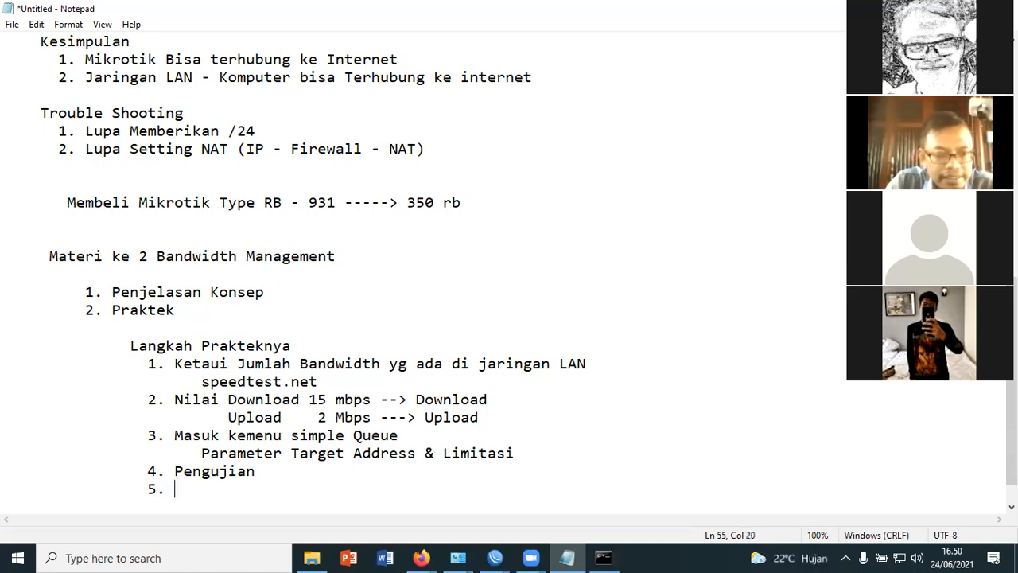
pyautogui.write('Me')
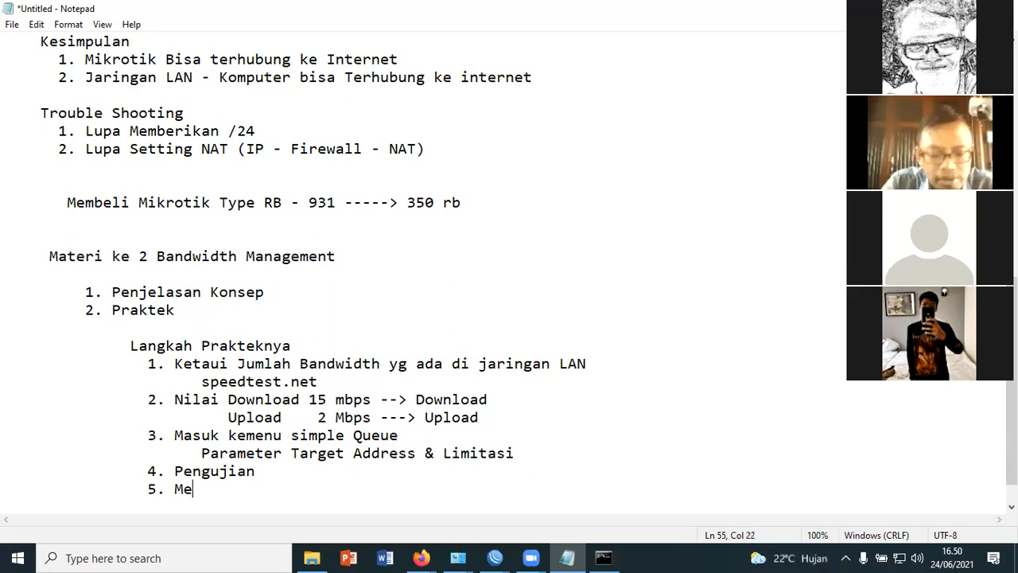
pyautogui.write('ngunakan ')
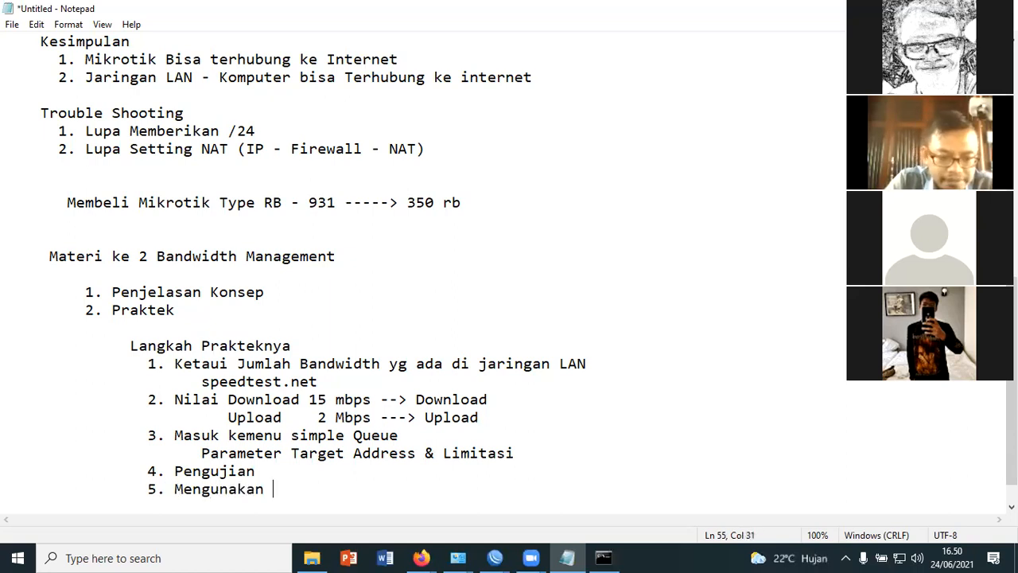
pyautogui.write('Teknik Grouping')
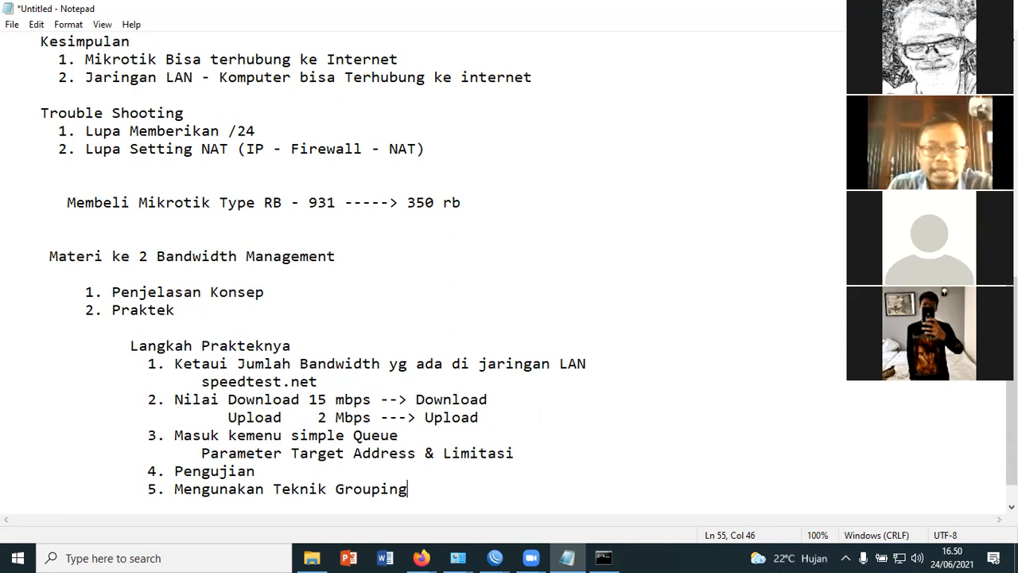
# Switch to the WinBox queue list and rename the PC-1 simple queue as PC-Rektor
pyautogui.moveTo(503, 556)
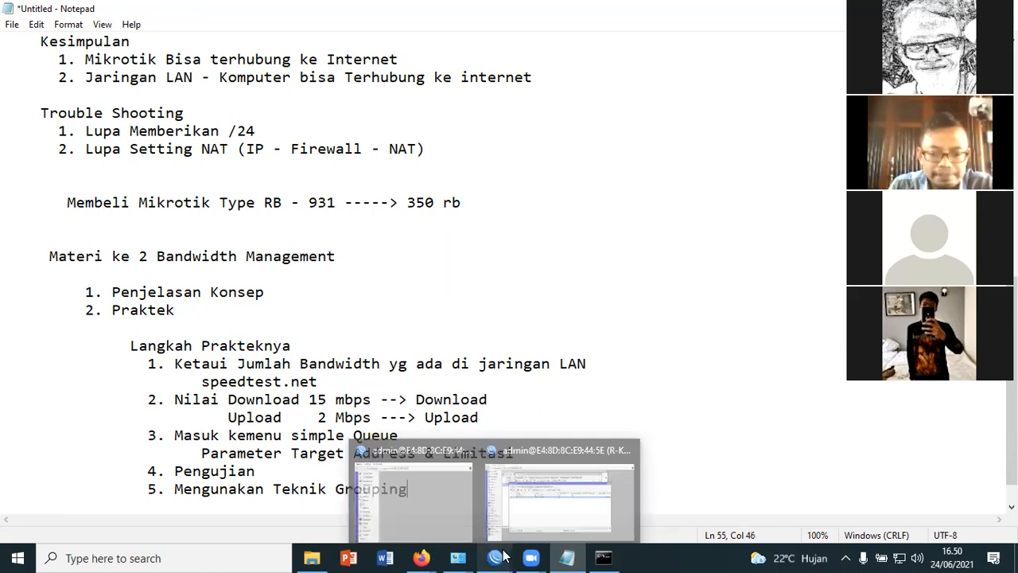
pyautogui.click(528, 521)
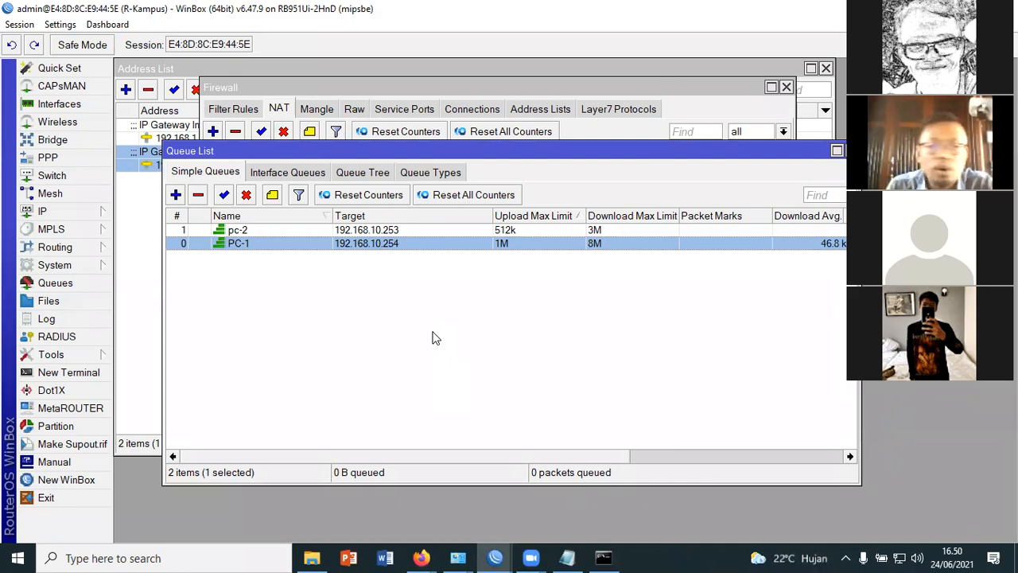
pyautogui.doubleClick(271, 243)
pyautogui.click(359, 194)
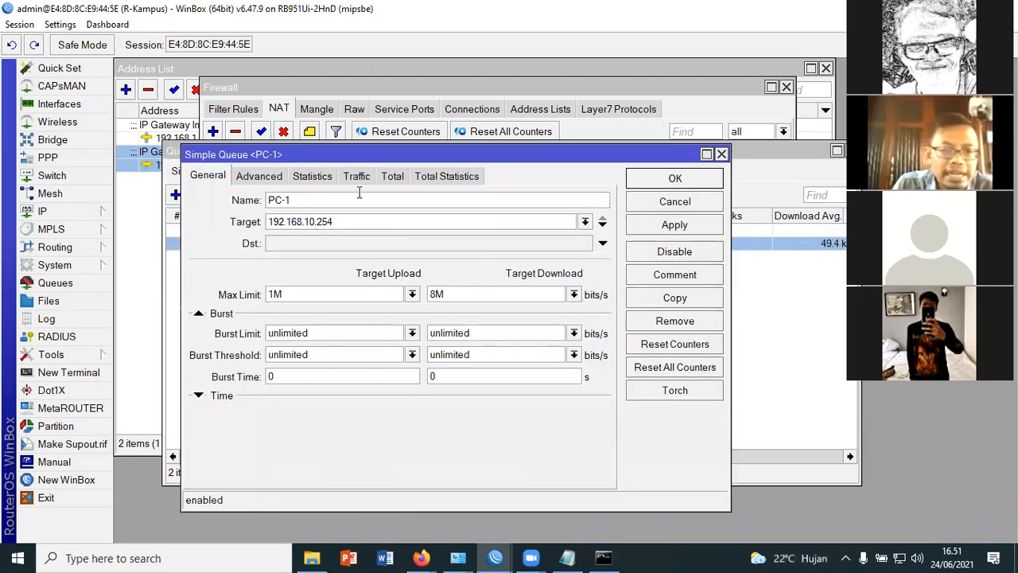
pyautogui.press('BackSpace')
pyautogui.write('R')
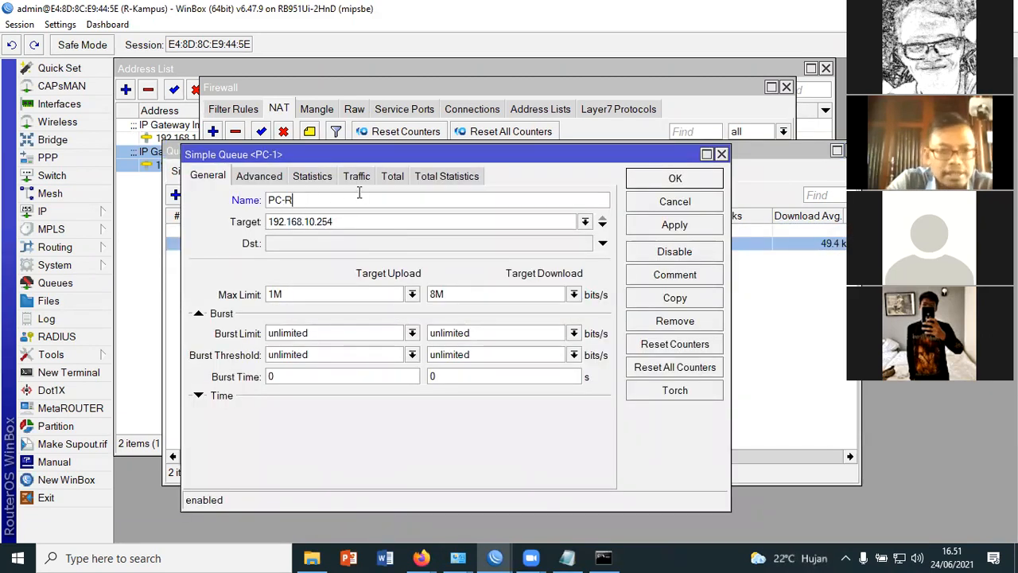
pyautogui.write('ektor')
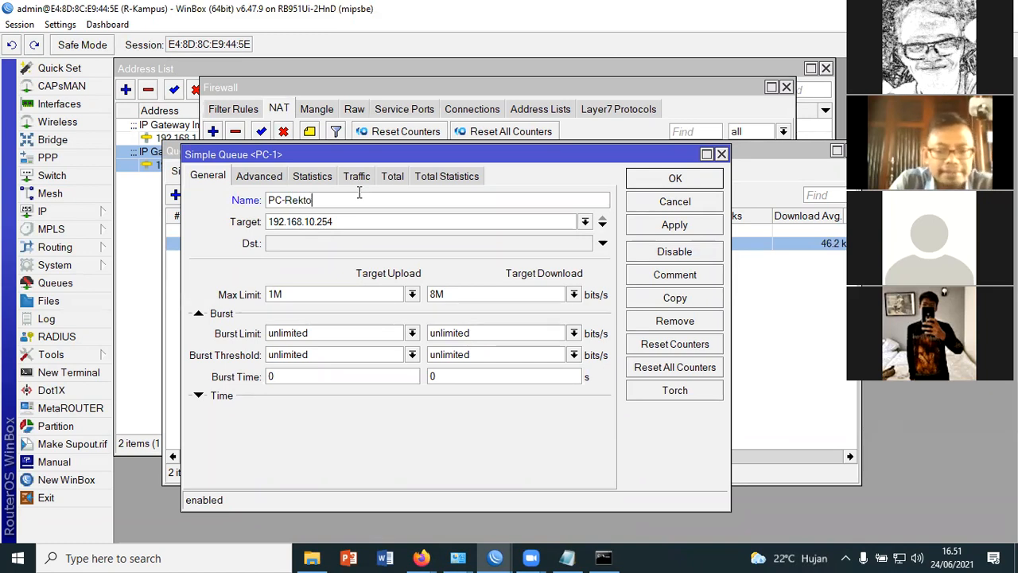
pyautogui.press('Return')
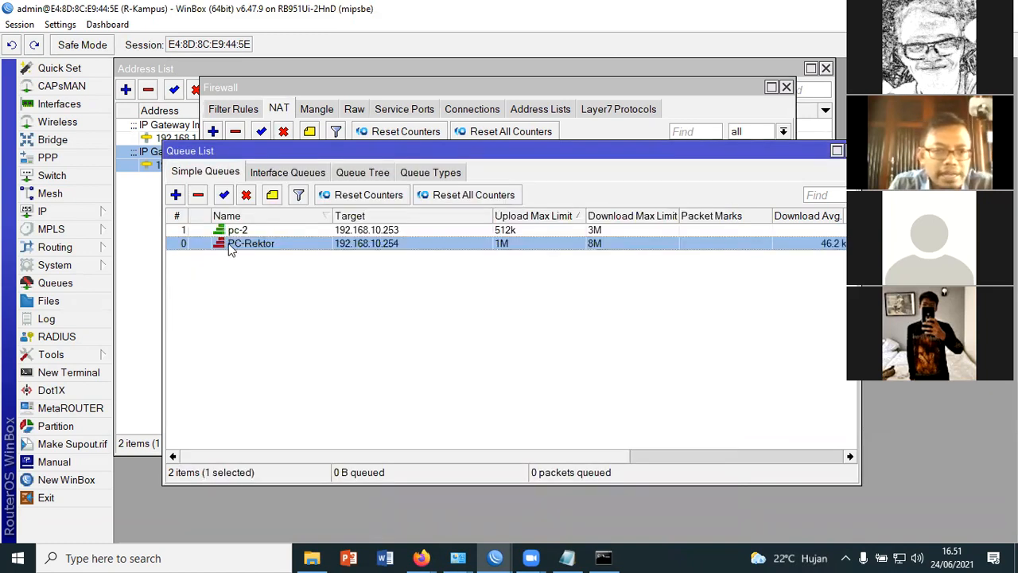
# Rename the pc-2 simple queue as PC-DOSEN and save it
pyautogui.doubleClick(259, 226)
pyautogui.click(322, 201)
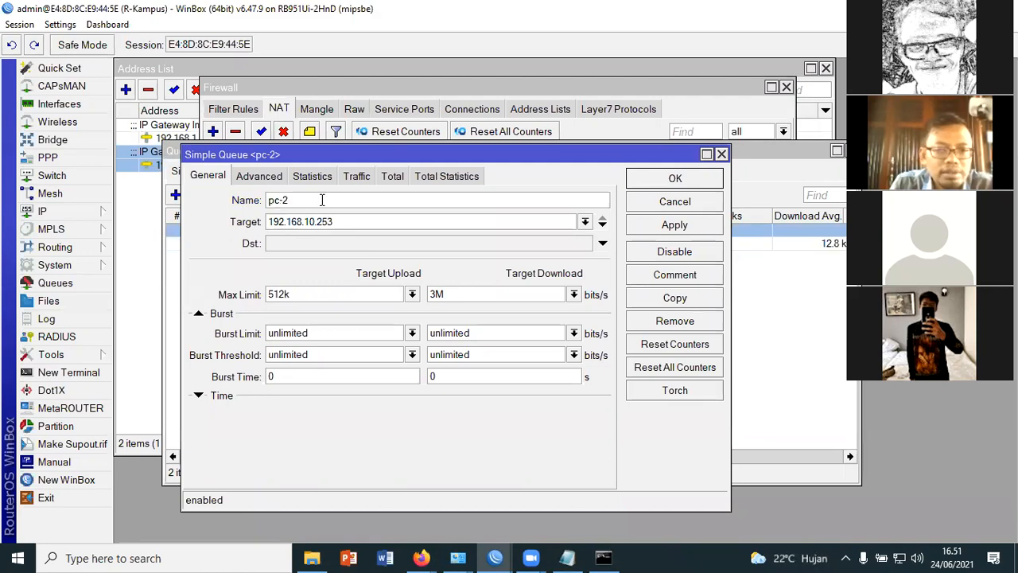
pyautogui.moveTo(297, 200); pyautogui.dragTo(256, 201)
pyautogui.write('PC-DOSE')
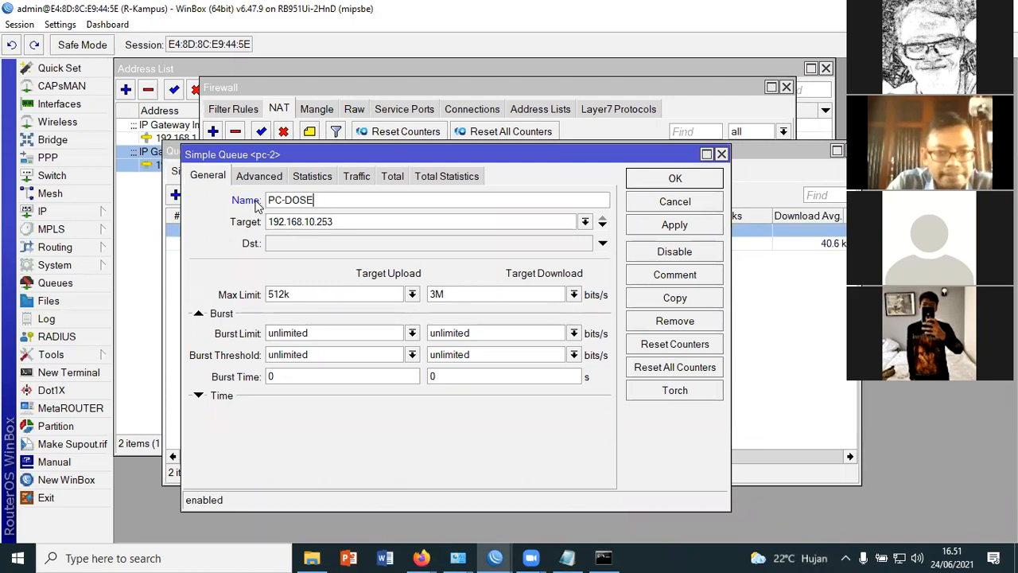
pyautogui.write('N')
pyautogui.click(665, 185)
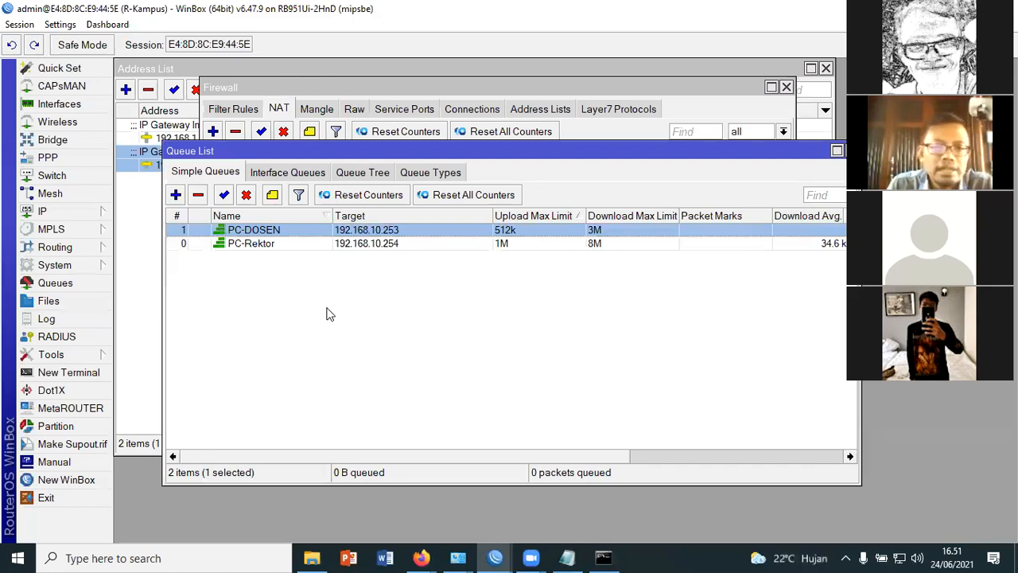
# Start a new simple queue named Total Bandwidth, keeping the target 0.0.0.0/0
pyautogui.click(176, 195)
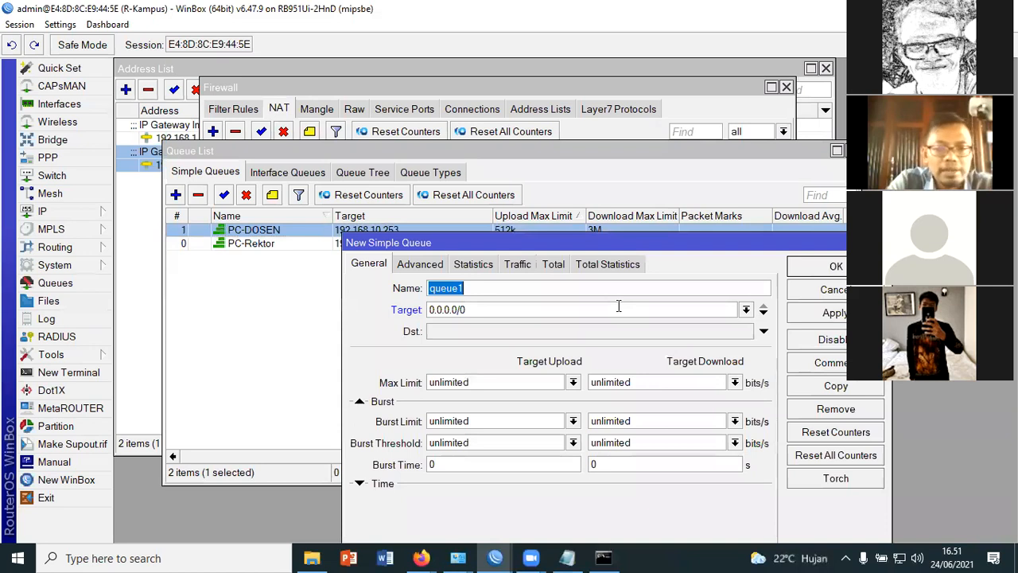
pyautogui.write('Total Bandwidth')
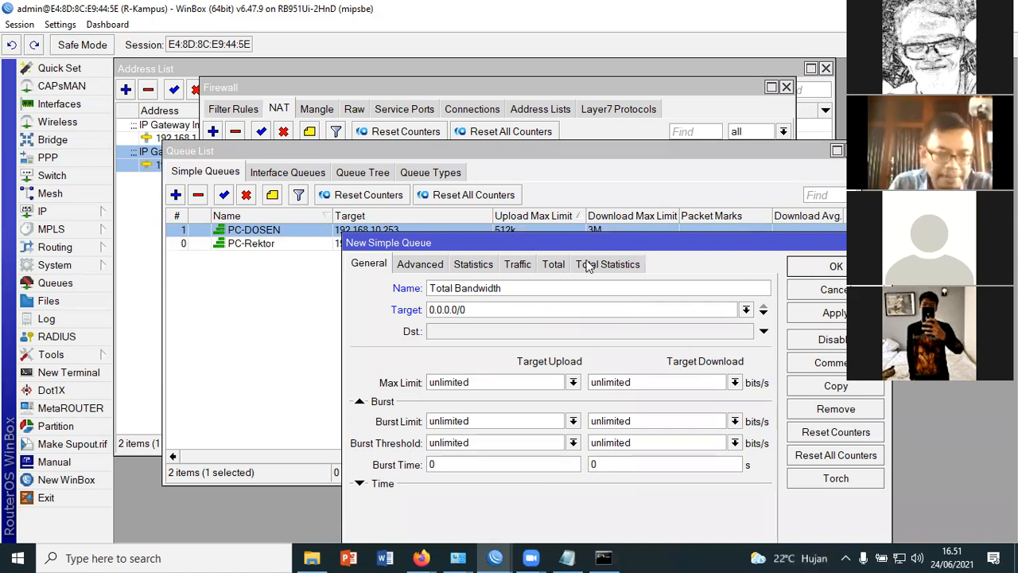
pyautogui.moveTo(525, 242); pyautogui.dragTo(408, 240)
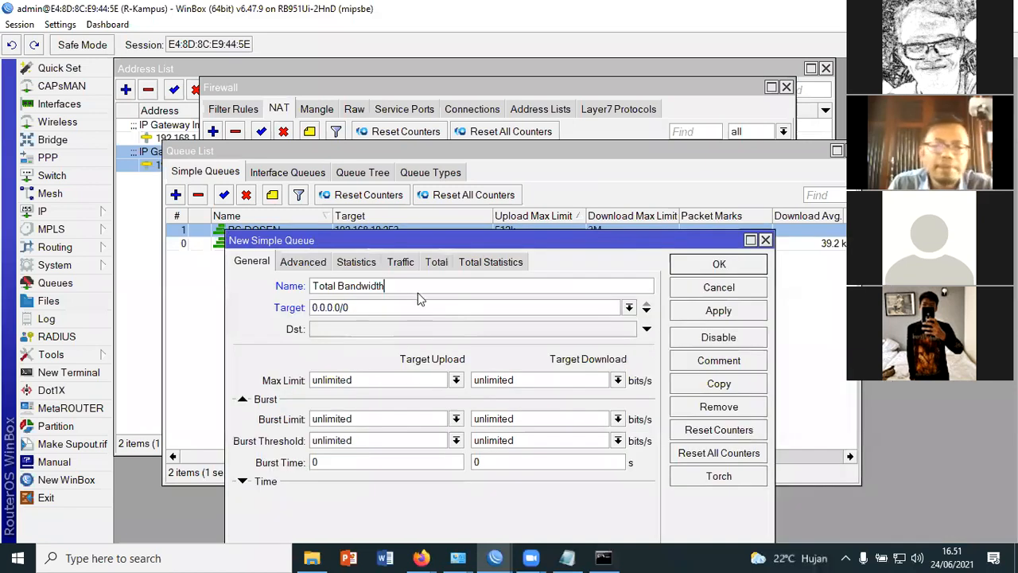
pyautogui.moveTo(515, 240); pyautogui.dragTo(506, 201)
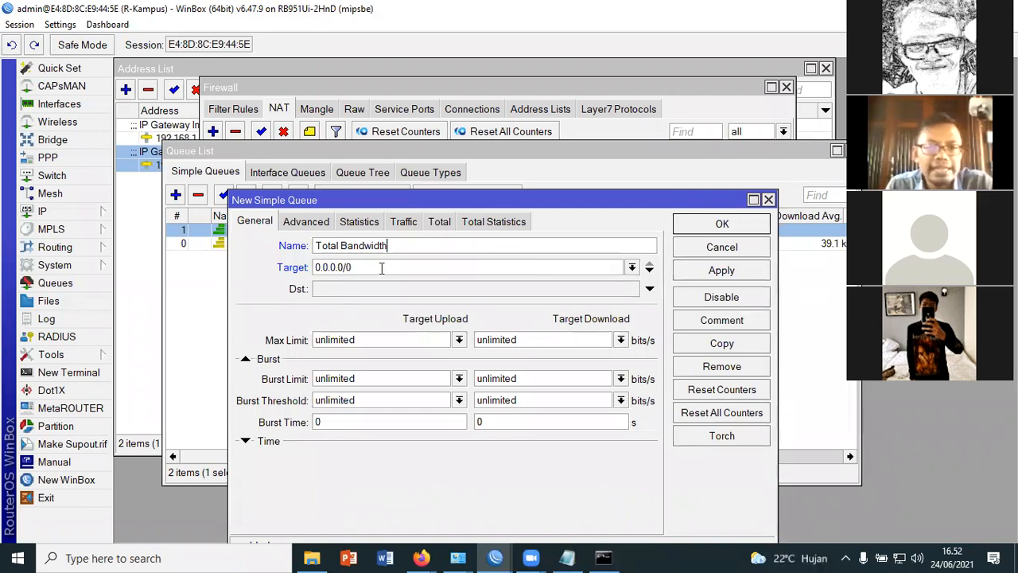
pyautogui.press('Tab')
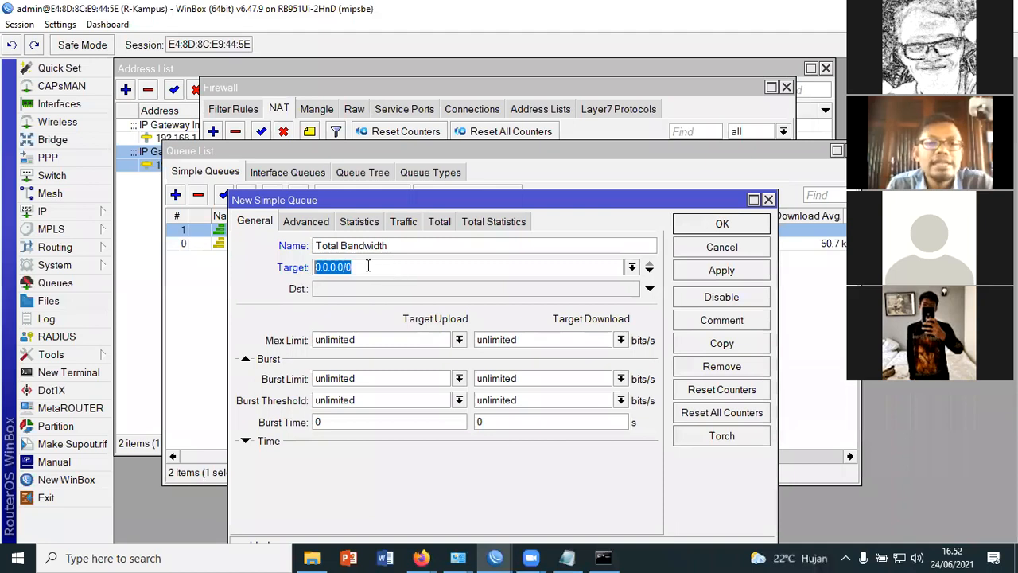
pyautogui.click(350, 271)
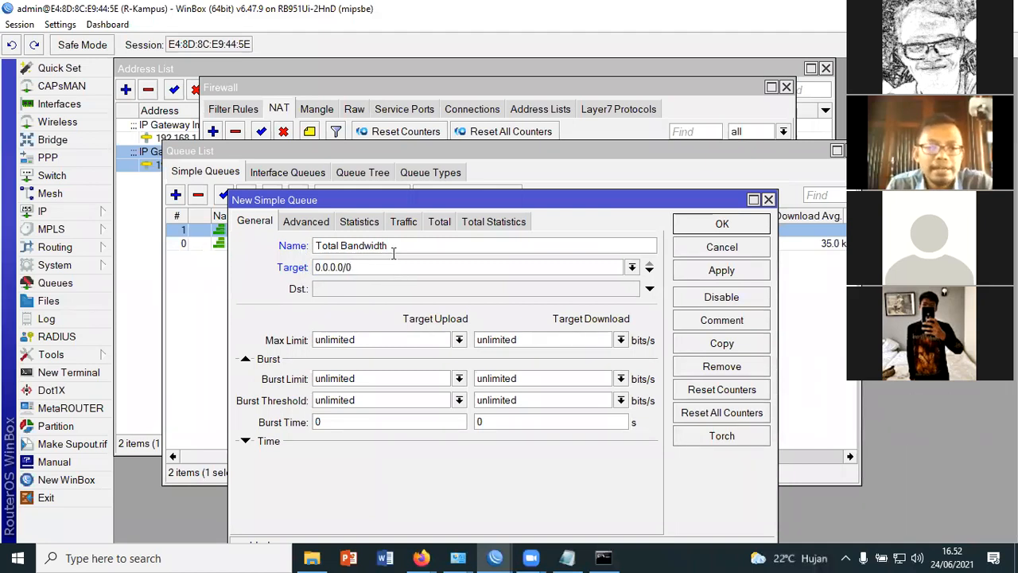
# Set the Total Bandwidth queue's max limit to 2M for target upload and 15M for target download, and save the queue
pyautogui.moveTo(541, 341); pyautogui.dragTo(423, 339)
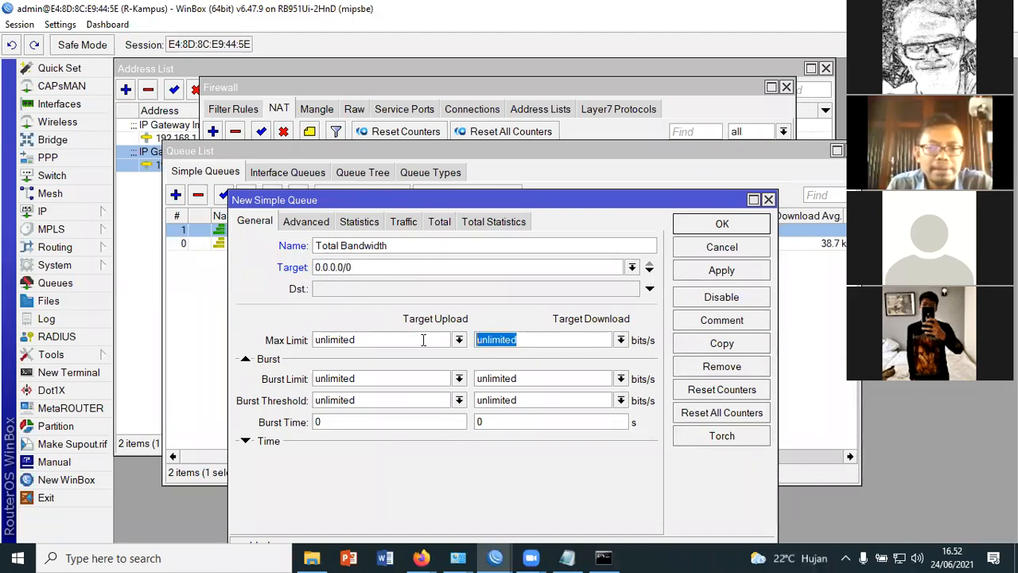
pyautogui.write('1')
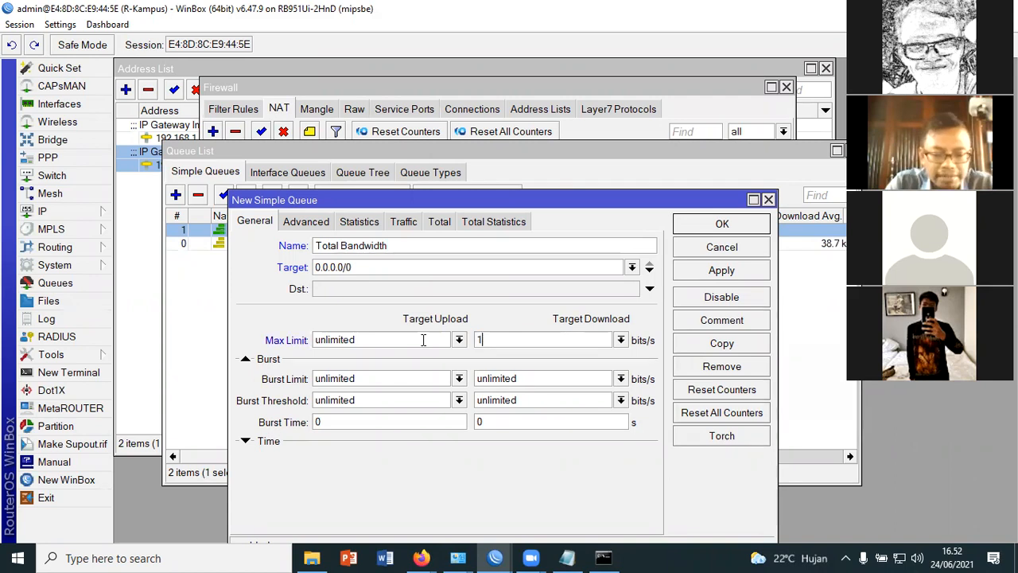
pyautogui.write('5M')
pyautogui.moveTo(401, 342); pyautogui.dragTo(261, 341)
pyautogui.write('2m')
pyautogui.press('BackSpace')
pyautogui.write('M')
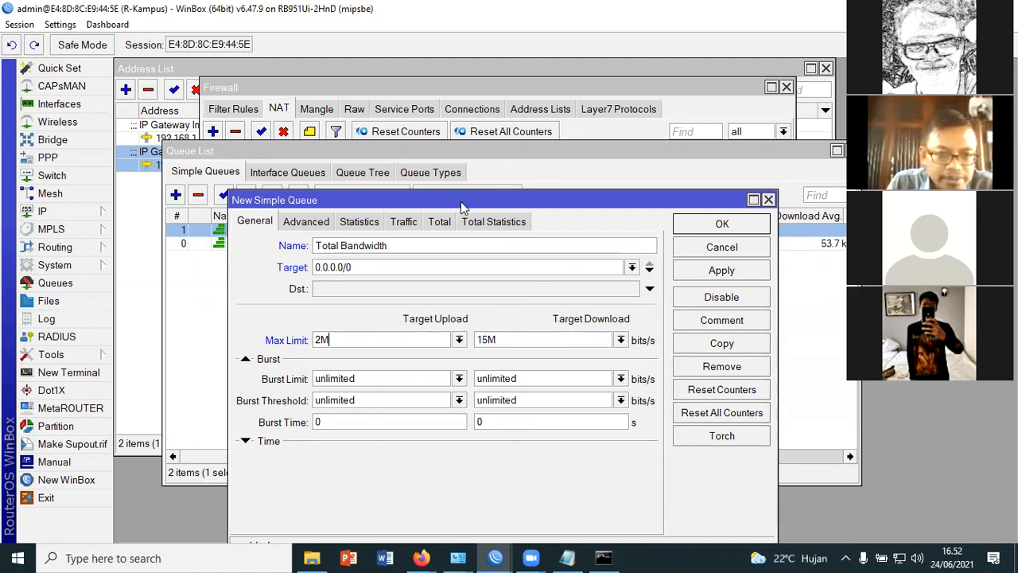
pyautogui.moveTo(460, 201); pyautogui.dragTo(463, 168)
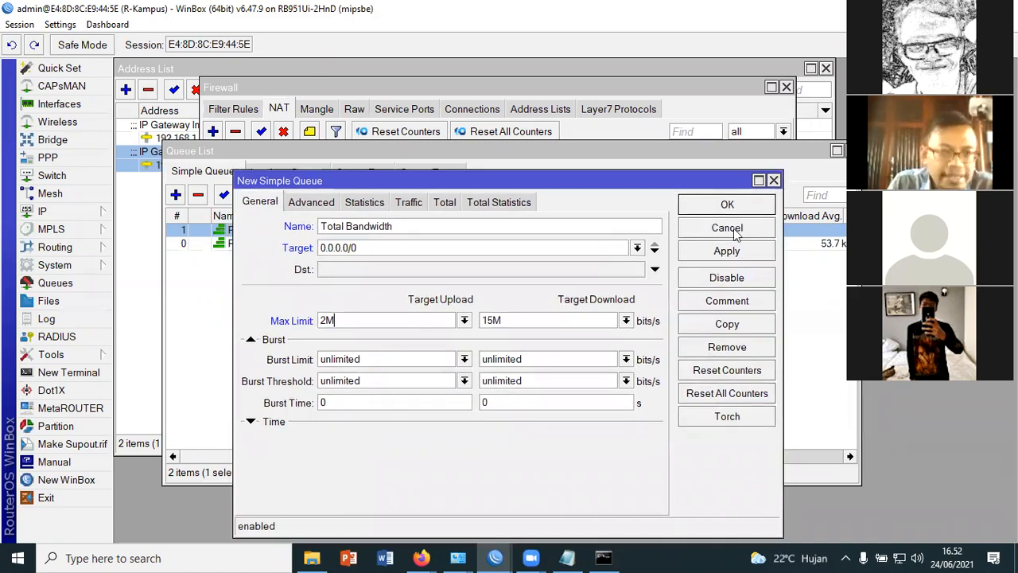
pyautogui.click(723, 191)
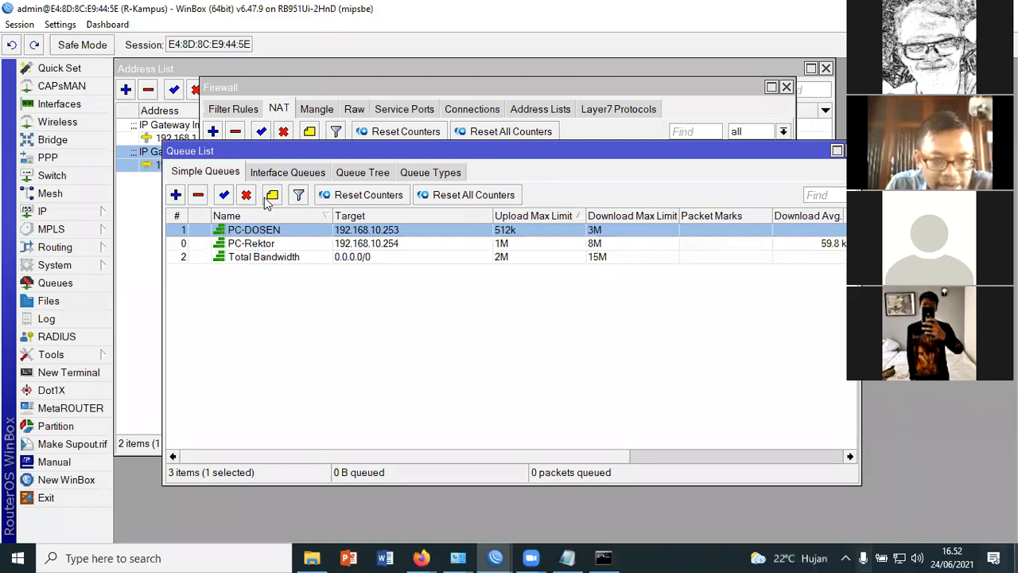
# Set the parent of the PC-Rektor simple queue to Total Bandwidth and save the queue
pyautogui.doubleClick(416, 244)
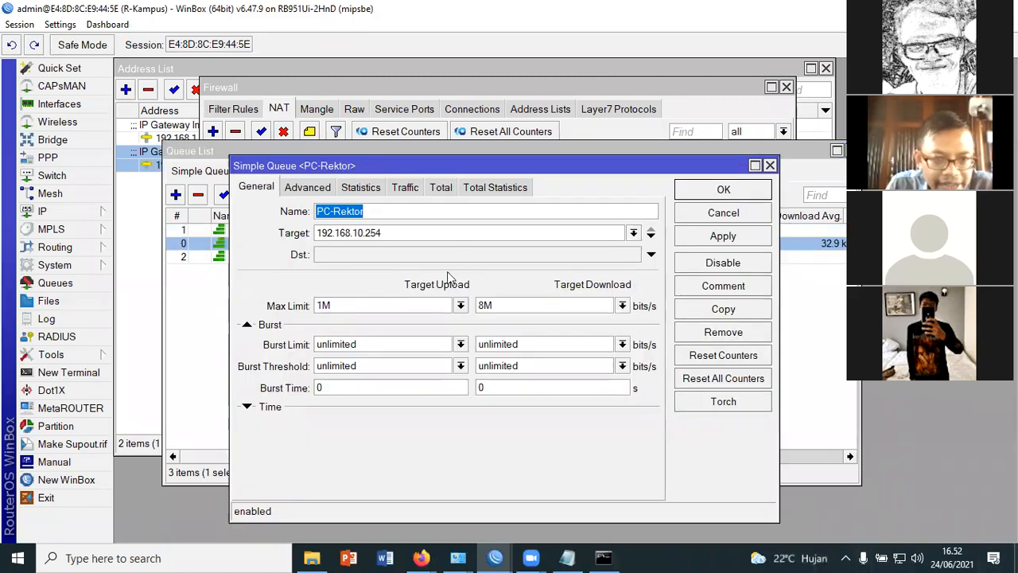
pyautogui.click(326, 188)
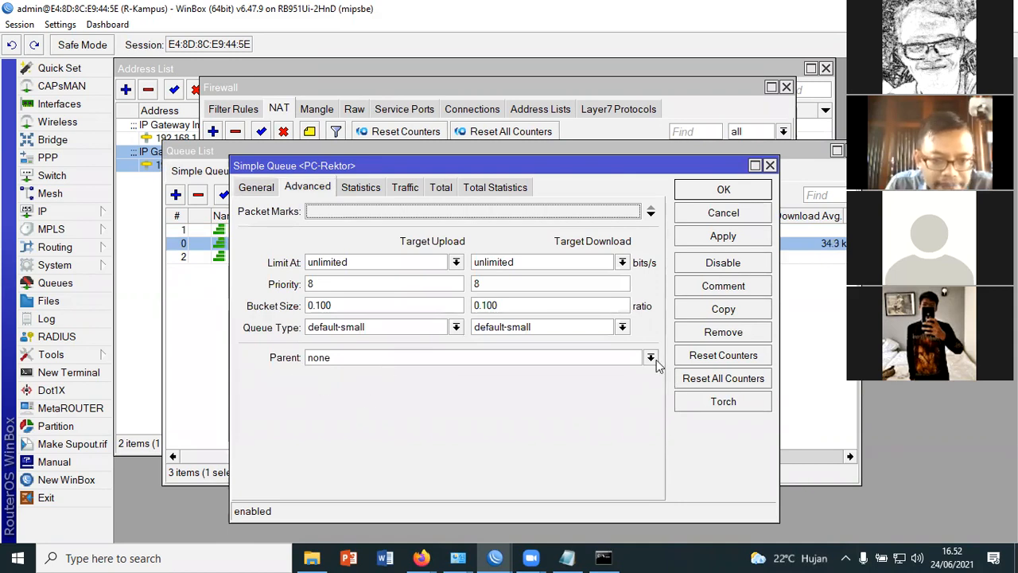
pyautogui.click(651, 357)
pyautogui.click(354, 396)
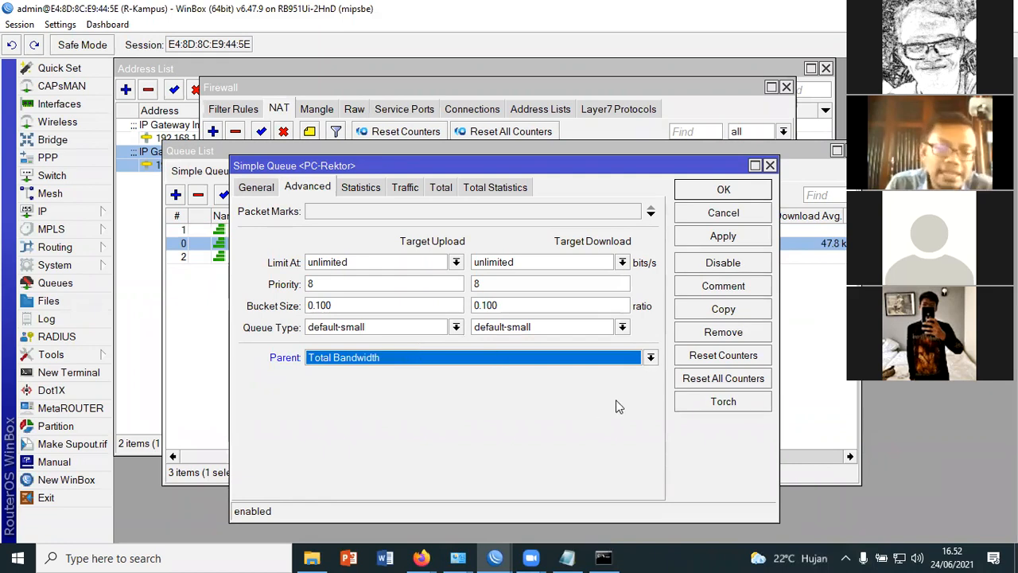
pyautogui.click(730, 236)
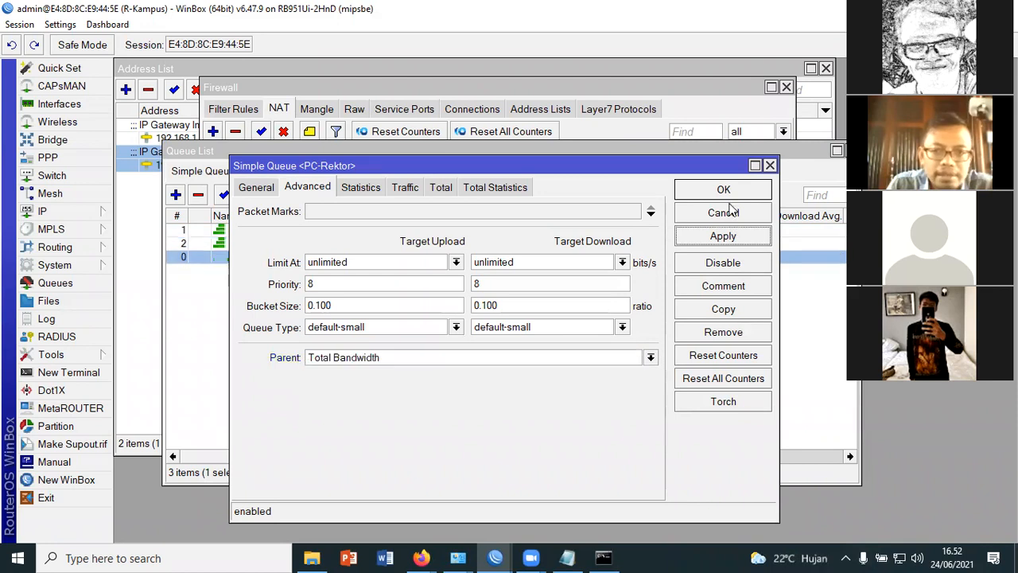
pyautogui.click(726, 196)
# Assign Total Bandwidth as the parent of the PC-DOSEN simple queue and save it
pyautogui.click(268, 230)
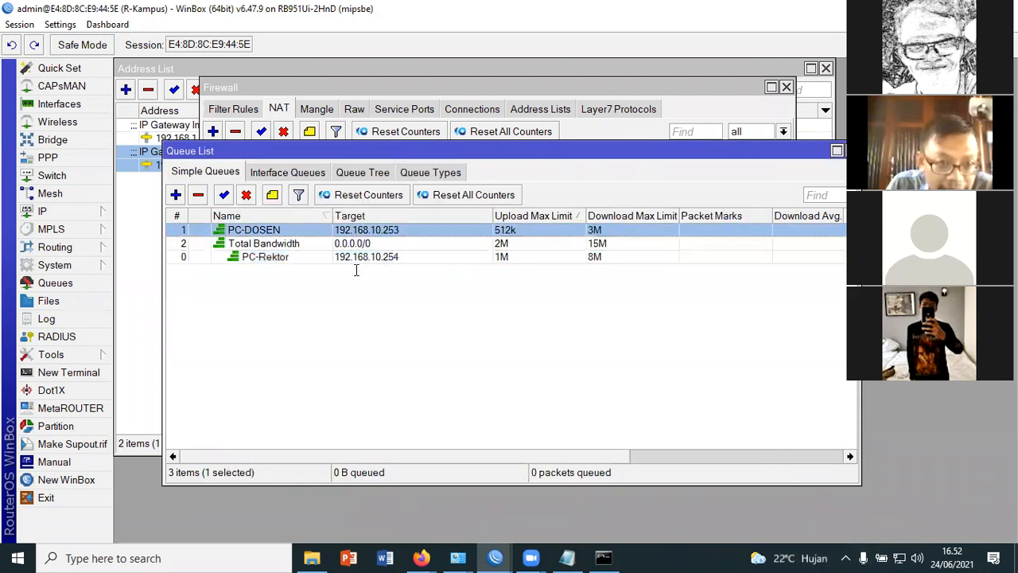
pyautogui.press('Return')
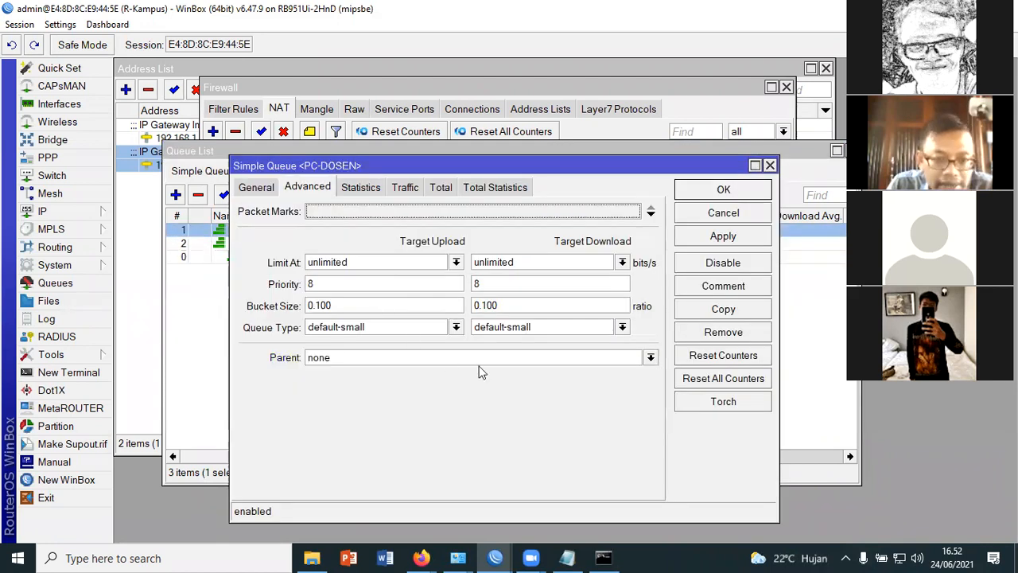
pyautogui.click(651, 357)
pyautogui.click(342, 395)
pyautogui.click(700, 236)
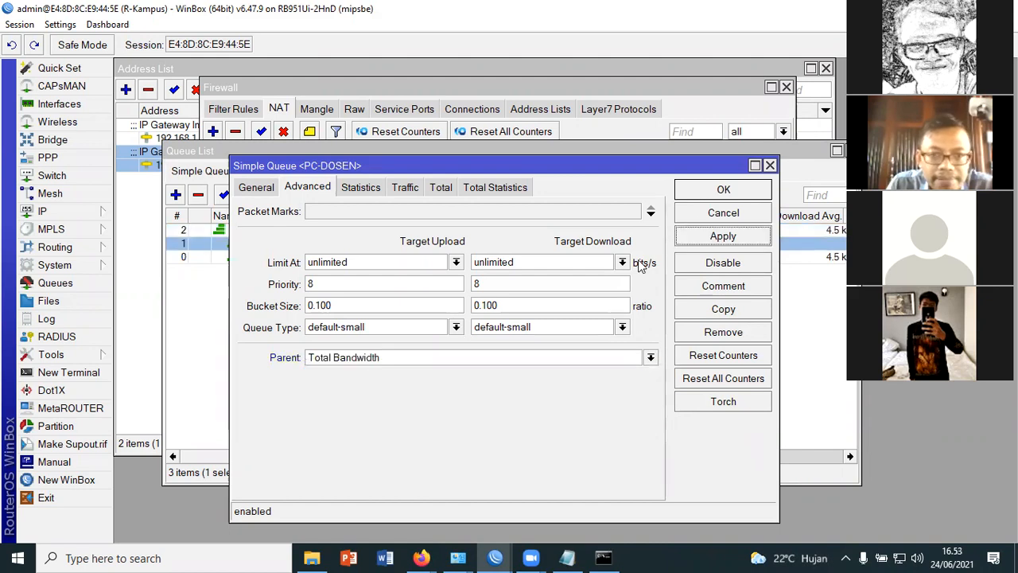
pyautogui.press('Return')
pyautogui.click(575, 334)
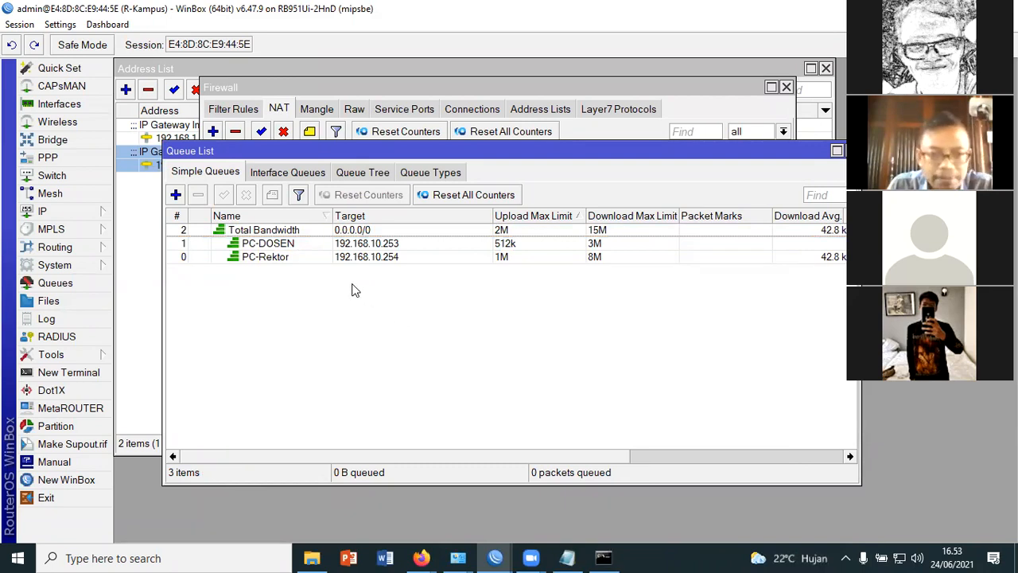
# Set the PC-DOSEN queue's priority to 2 for both target upload and target download, and save it
pyautogui.doubleClick(306, 249)
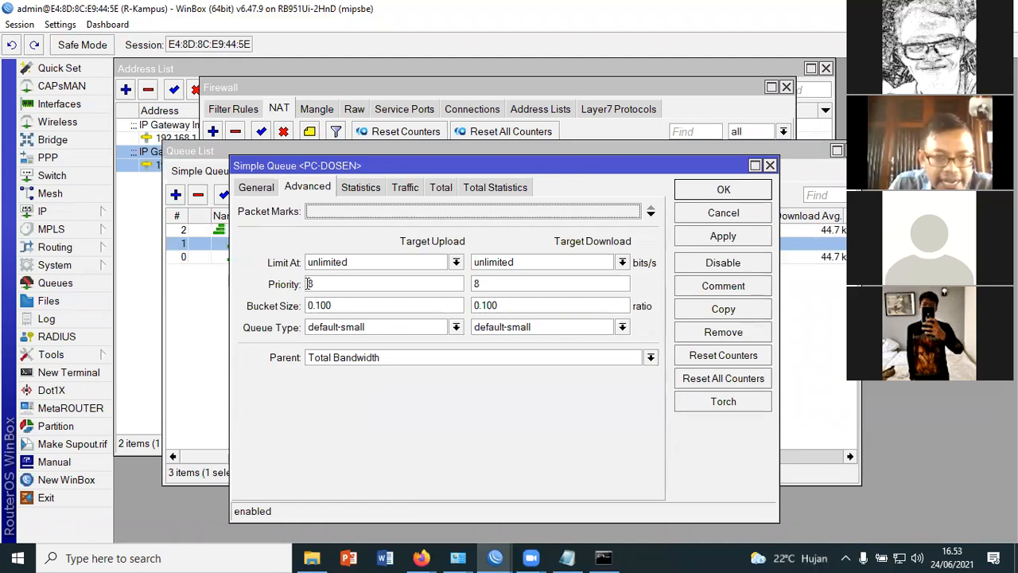
pyautogui.doubleClick(311, 284)
pyautogui.click(321, 285)
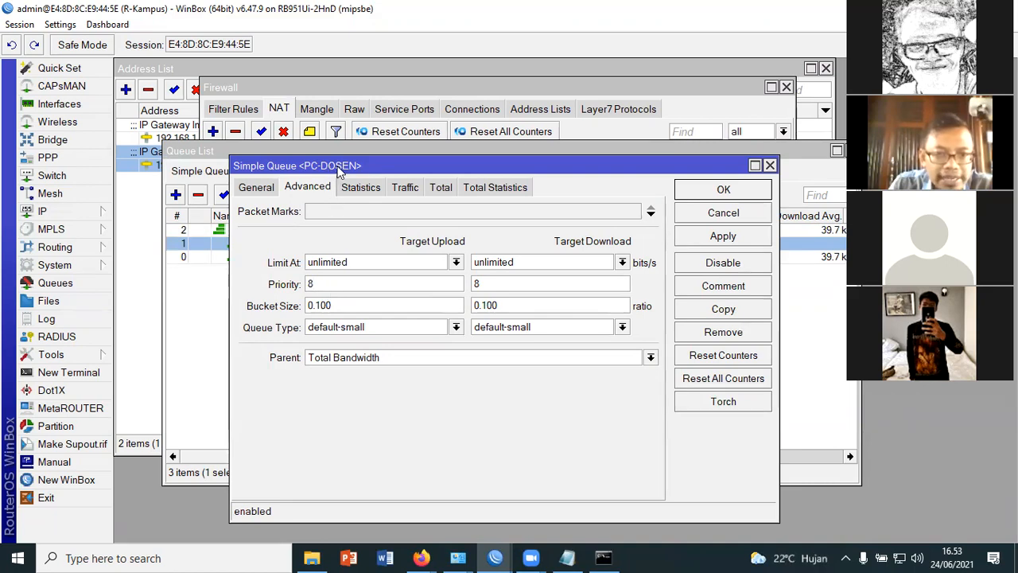
pyautogui.press('BackSpace')
pyautogui.write('2')
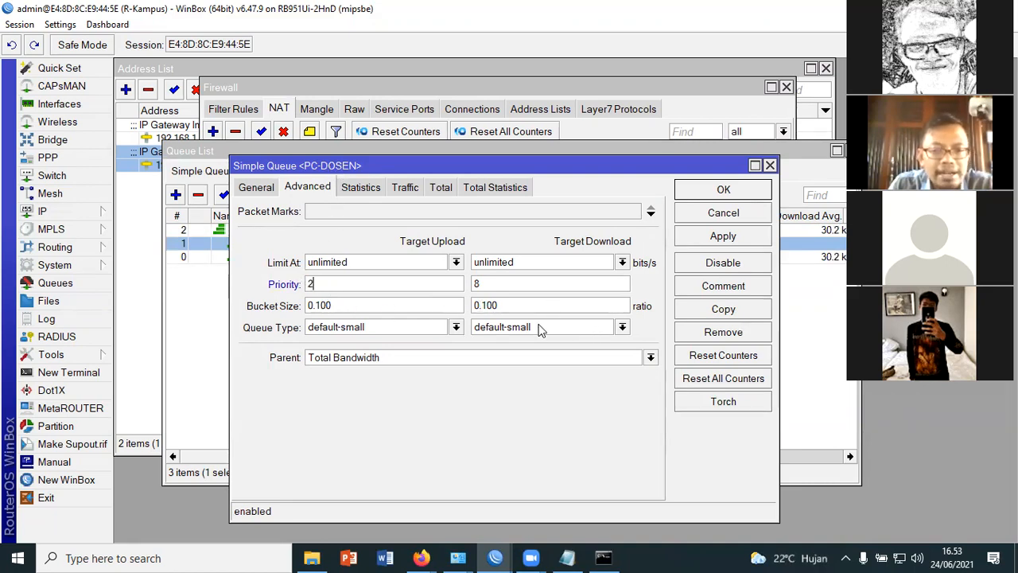
pyautogui.press('Tab')
pyautogui.write('2')
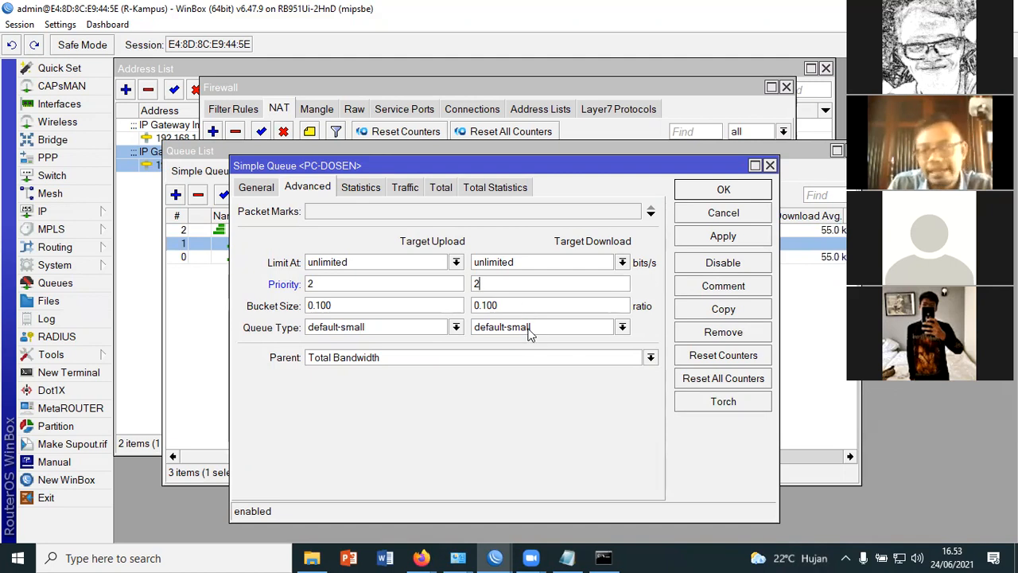
pyautogui.click(734, 192)
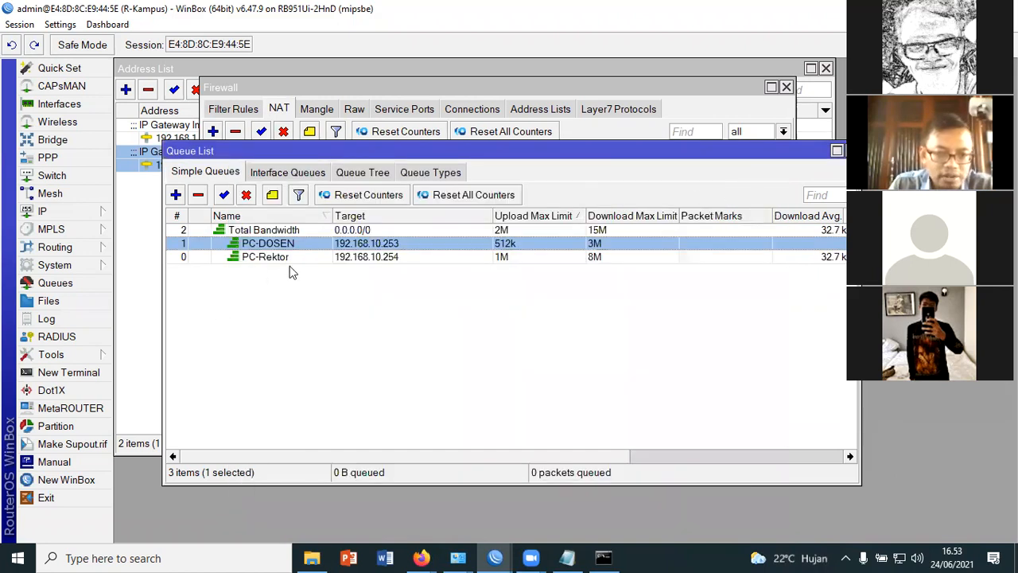
# Set the PC-Rektor queue's priority to 1 for both target upload and target download, and save it
pyautogui.click(288, 257)
pyautogui.doubleClick(278, 257)
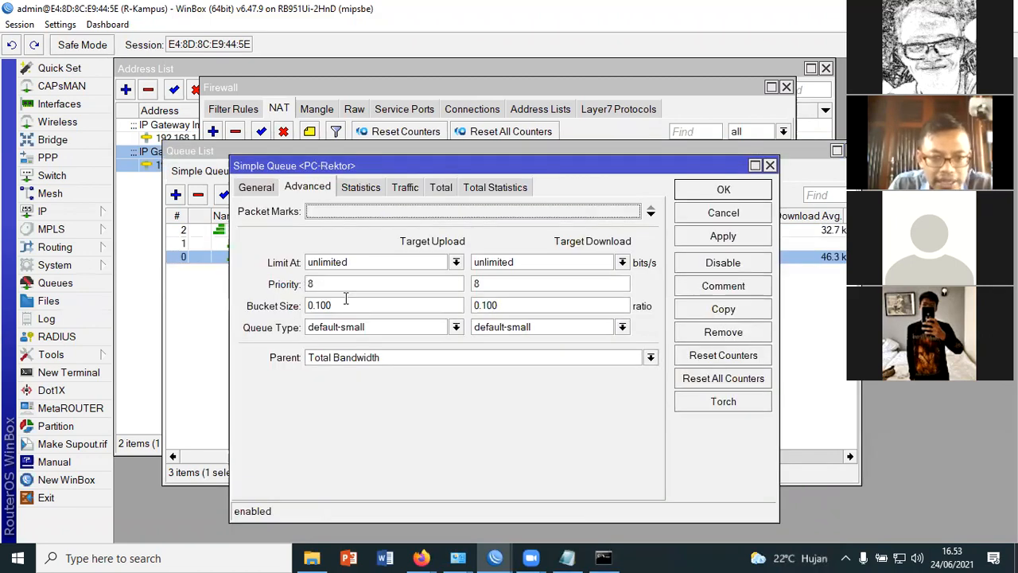
pyautogui.doubleClick(310, 284)
pyautogui.write('1')
pyautogui.doubleClick(487, 284)
pyautogui.write('1')
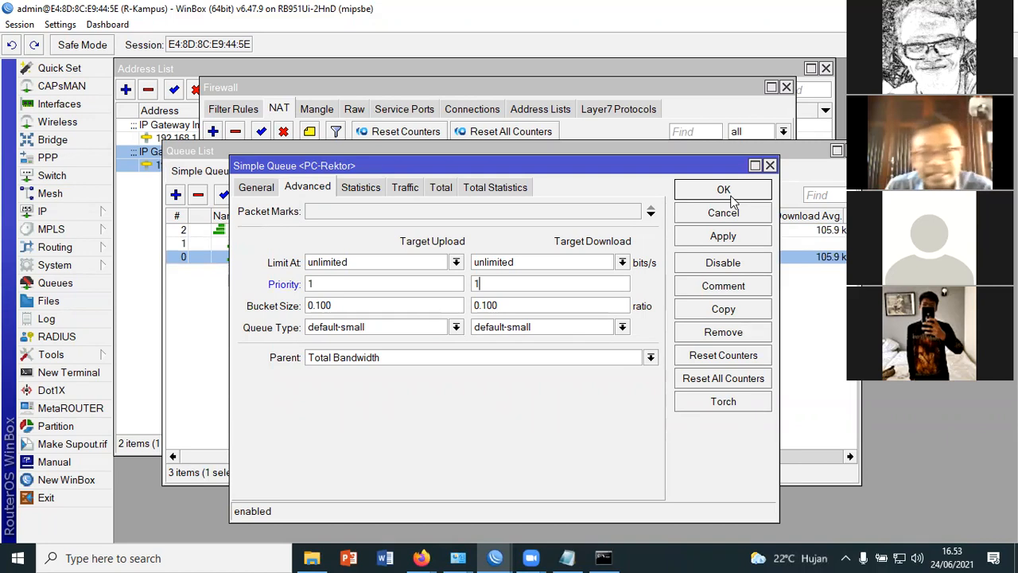
pyautogui.click(730, 195)
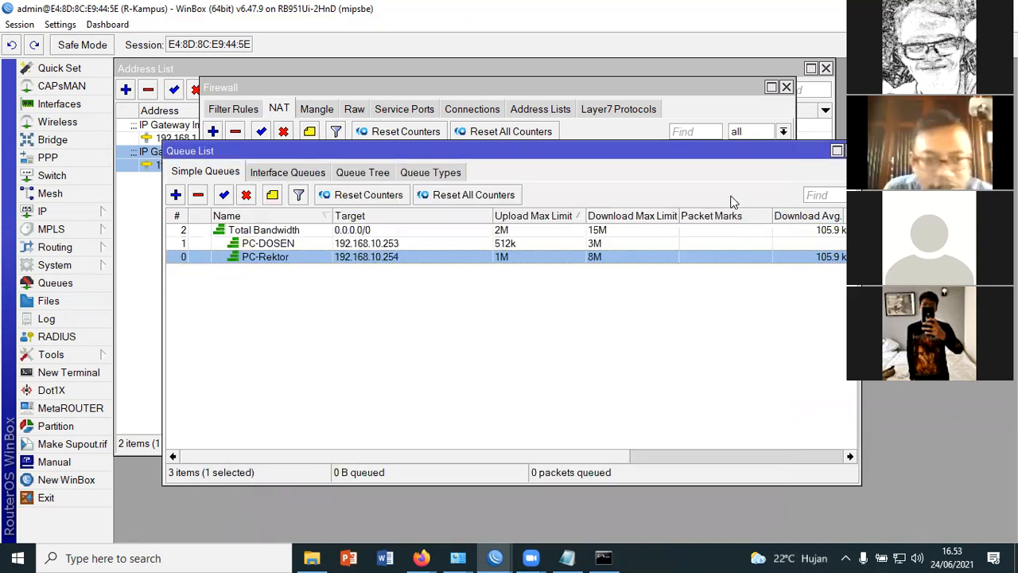
# Review the PC-DOSEN queue's priority and parent settings, and close the queue
pyautogui.click(280, 244)
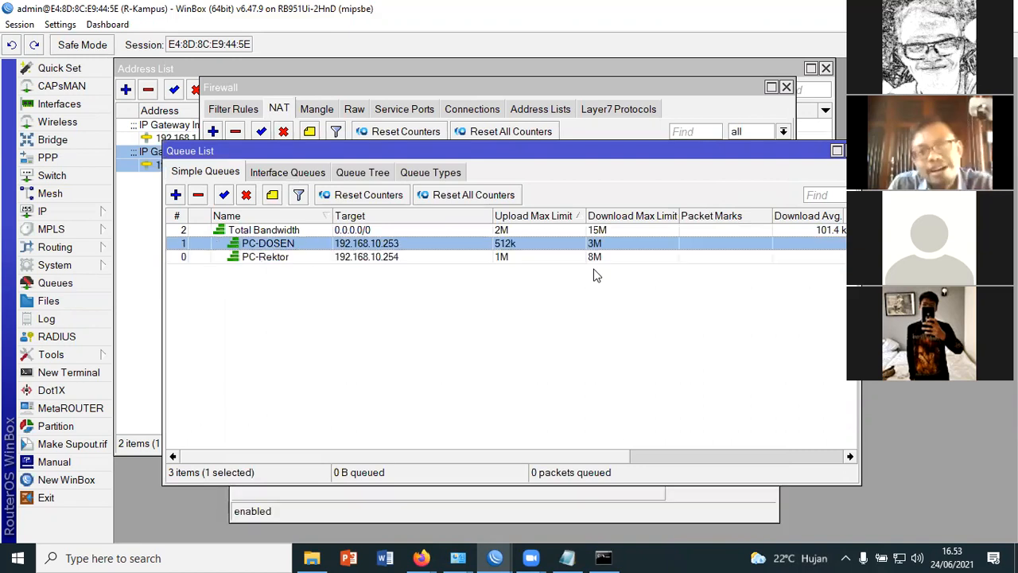
pyautogui.press('Return')
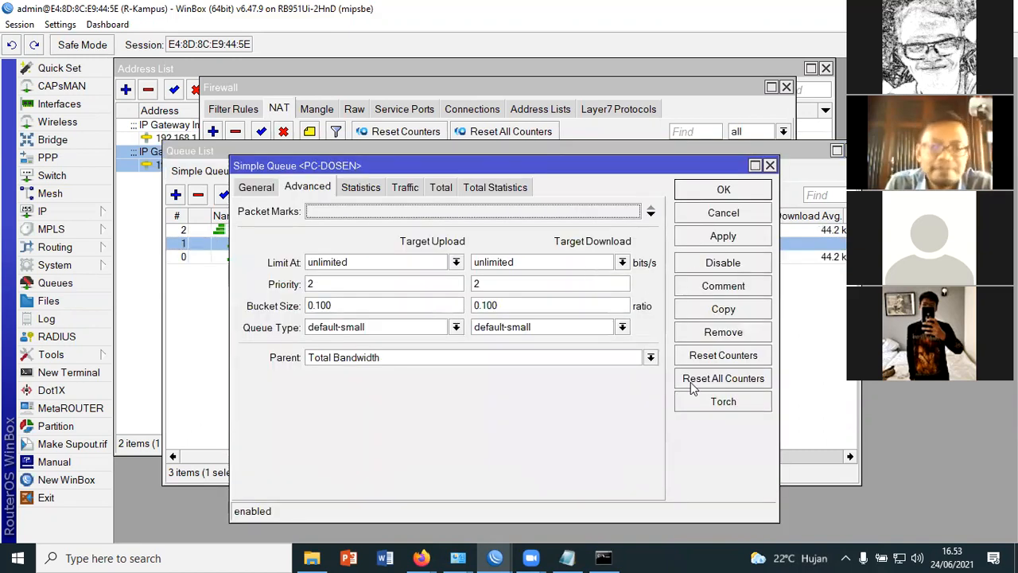
pyautogui.click(724, 190)
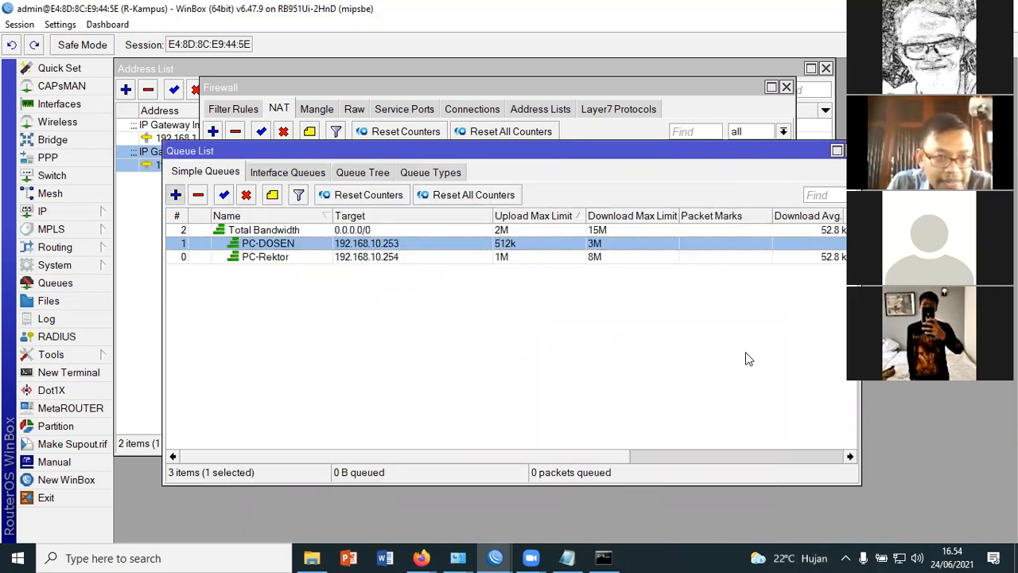
# Start a new simple queue named PC-Mahasiswa
pyautogui.click(176, 195)
pyautogui.moveTo(298, 170); pyautogui.dragTo(344, 191)
pyautogui.click(289, 211)
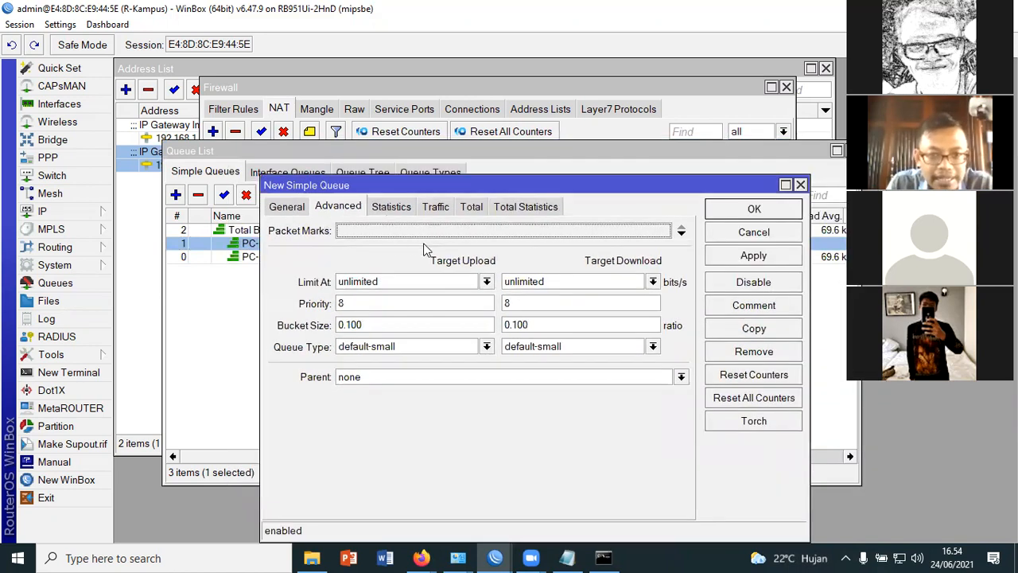
pyautogui.write('P')
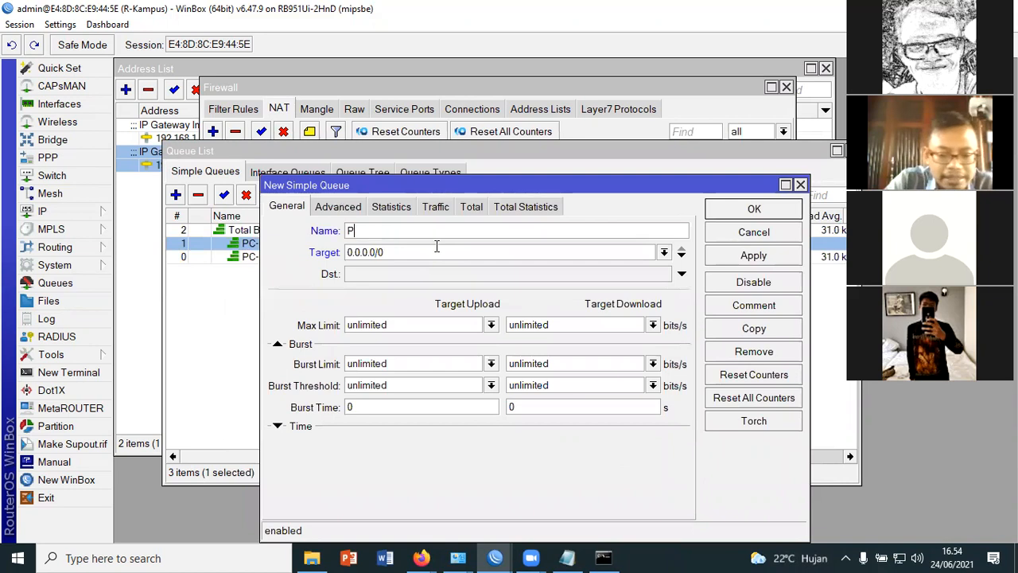
pyautogui.write('C-Mahasiswa')
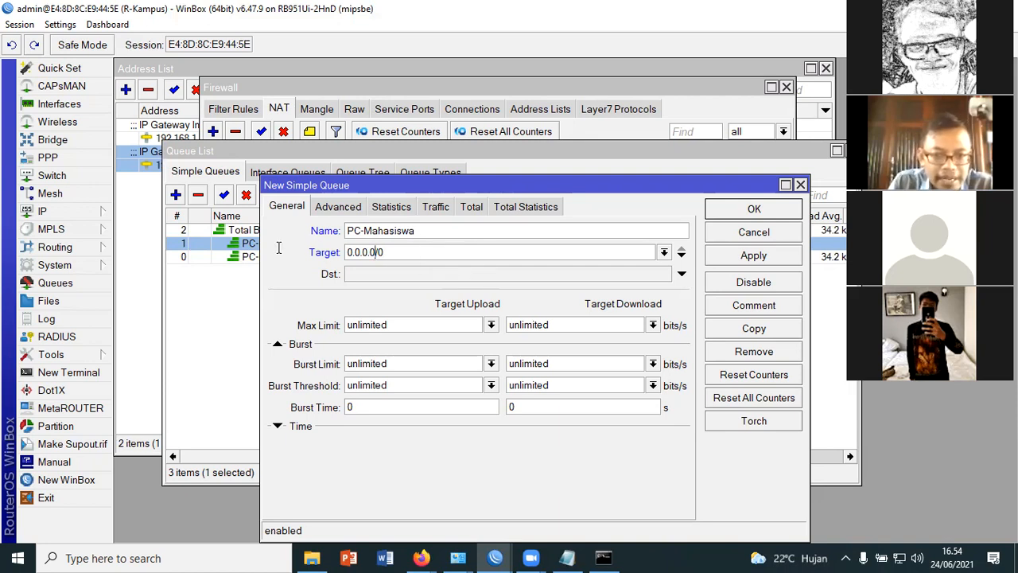
# Set the target of the PC-Mahasiswa queue to 192.168.10.251
pyautogui.press('Tab')
pyautogui.write('192.168.')
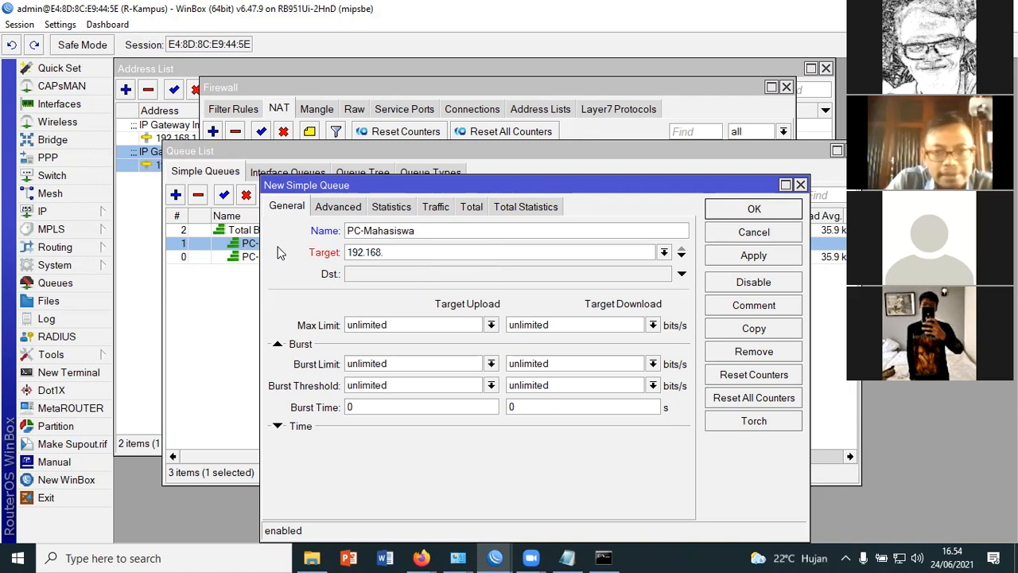
pyautogui.write('10.251')
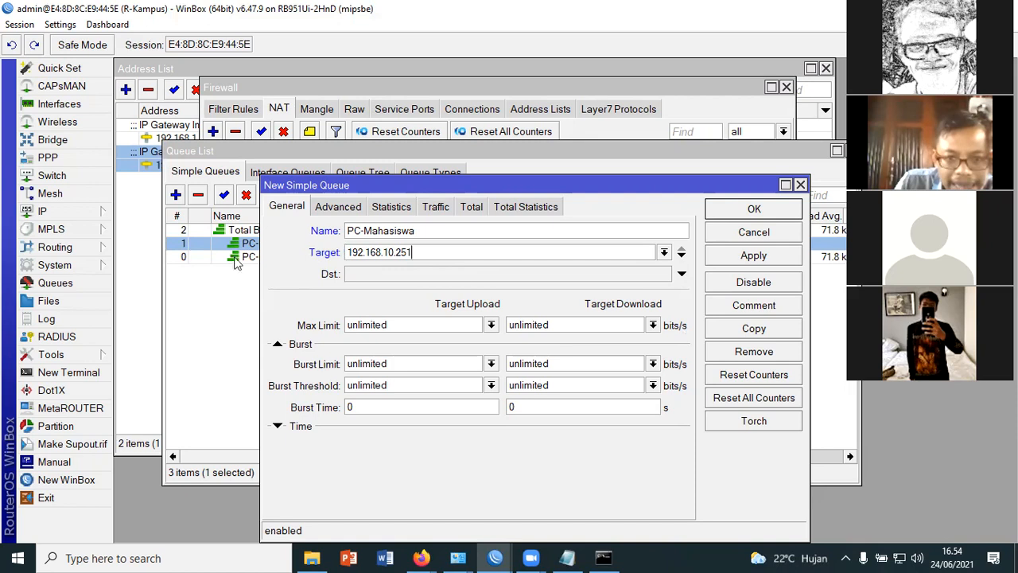
# Add 192.168.10.250 and 192.168.10.249 as further targets of the PC-Mahasiswa queue
pyautogui.click(681, 258)
pyautogui.write('192.168.1')
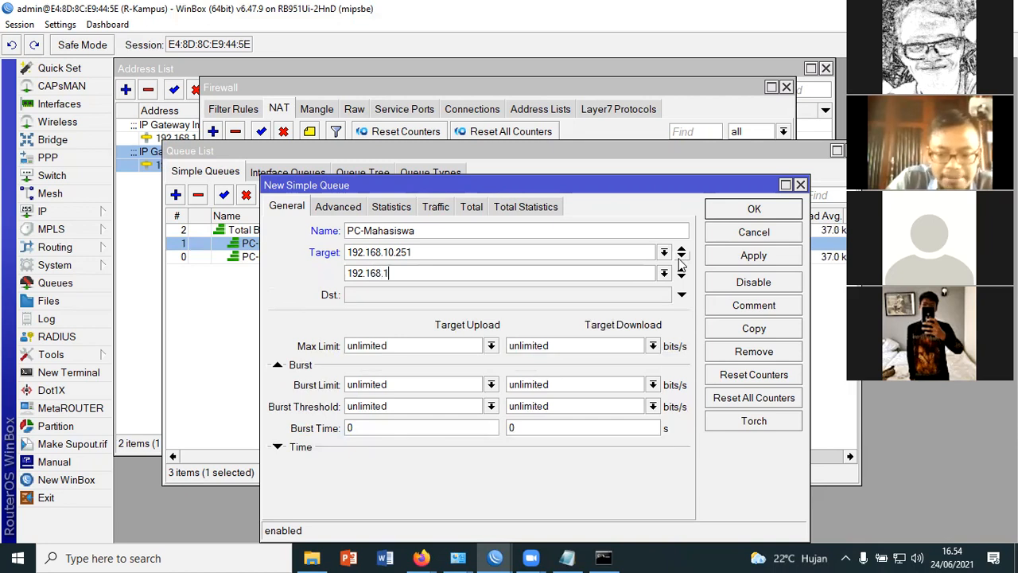
pyautogui.write('0.25')
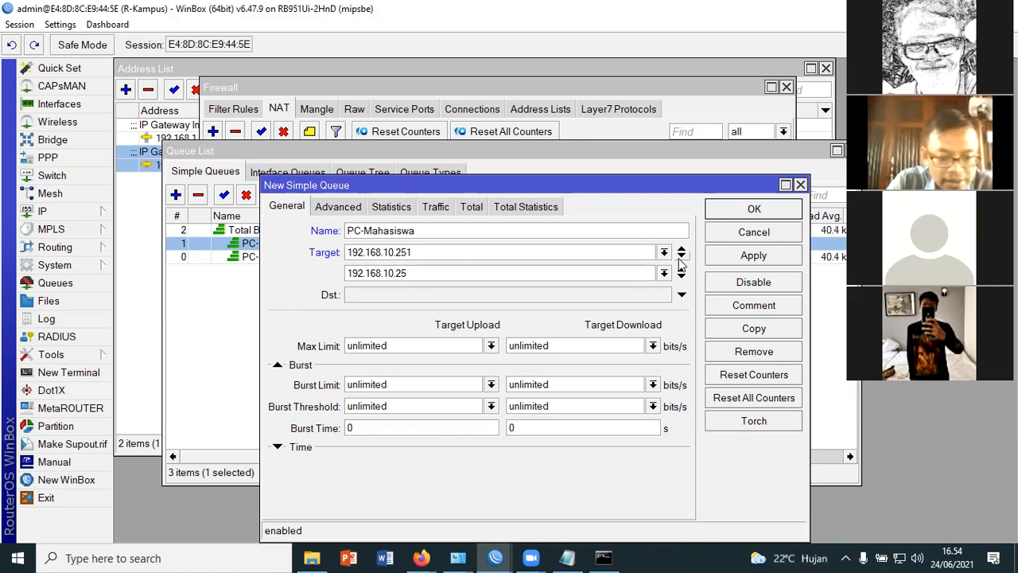
pyautogui.write('0')
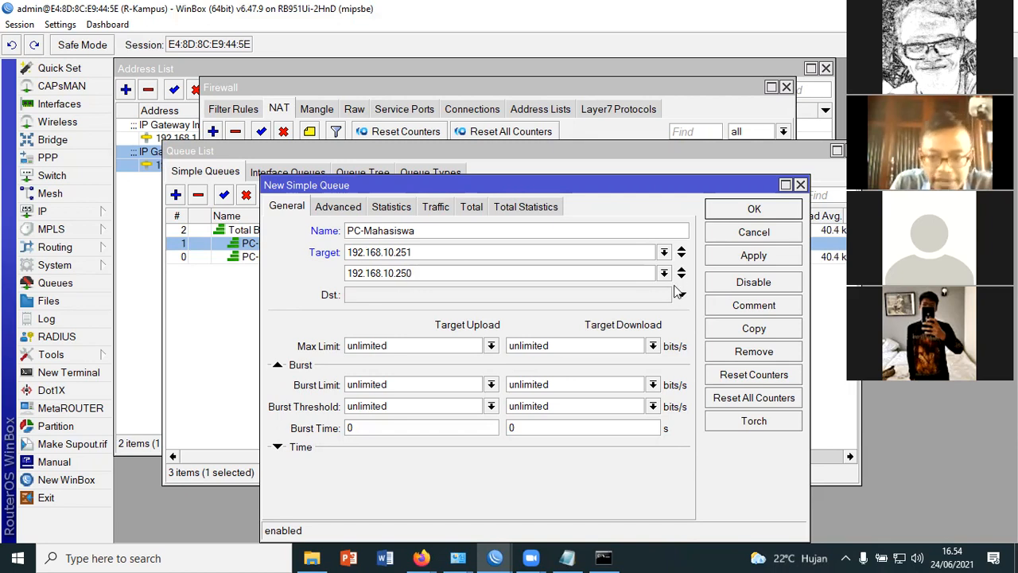
pyautogui.click(681, 276)
pyautogui.write('19')
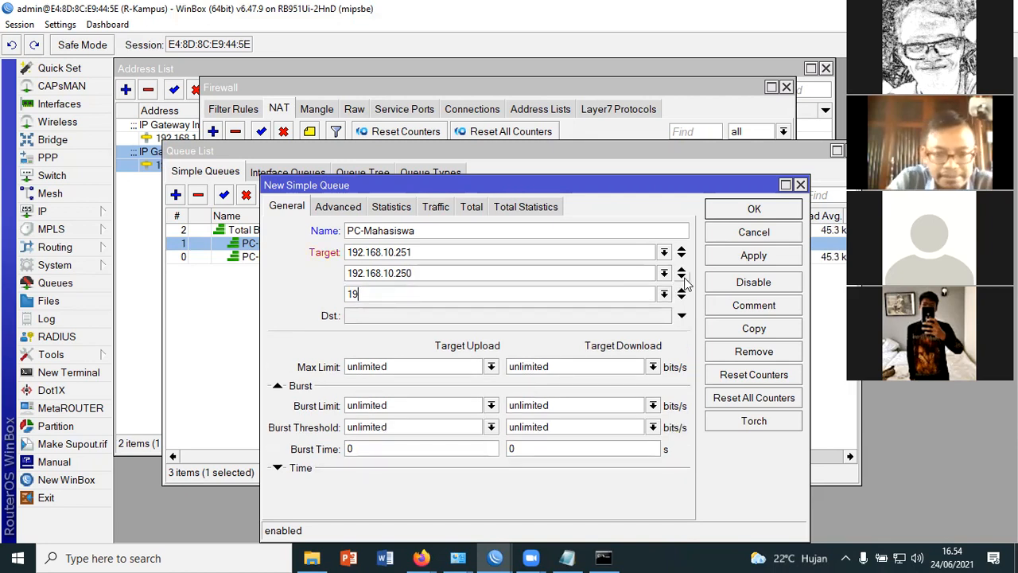
pyautogui.write('2.168.10.2')
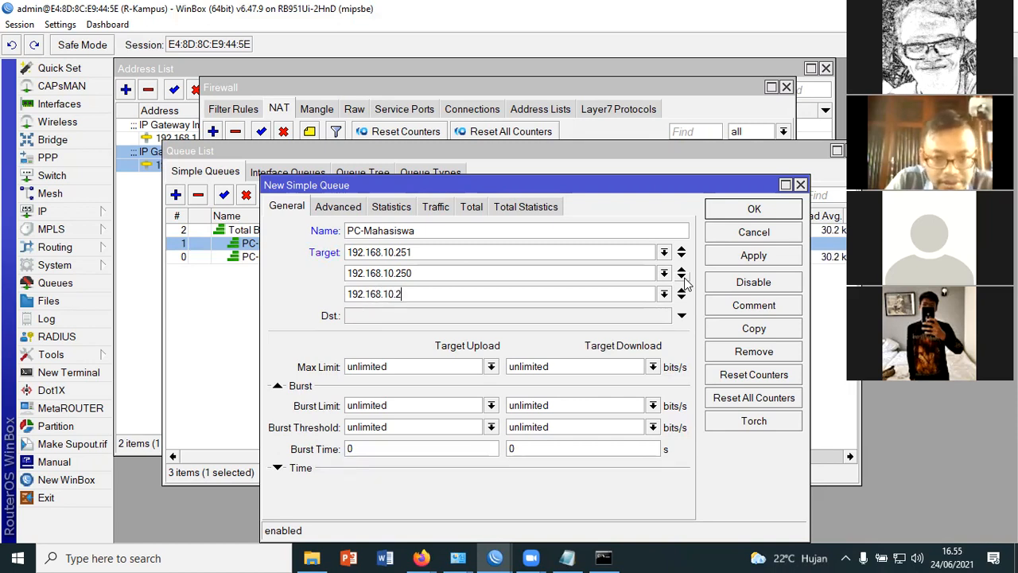
pyautogui.write('49')
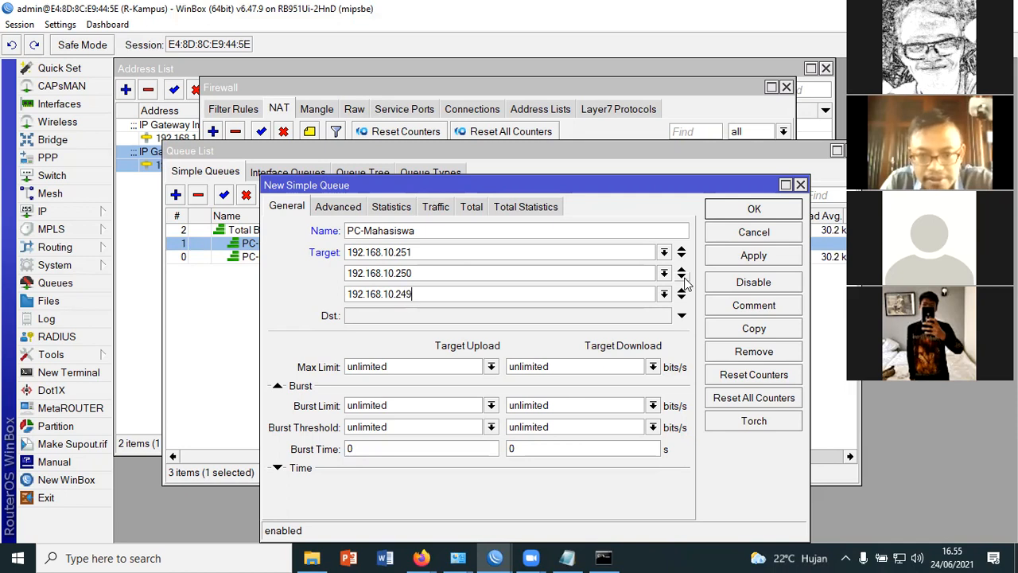
# Set the PC-Mahasiswa queue's max limit to 2M for target download and 512K for target upload
pyautogui.doubleClick(568, 366)
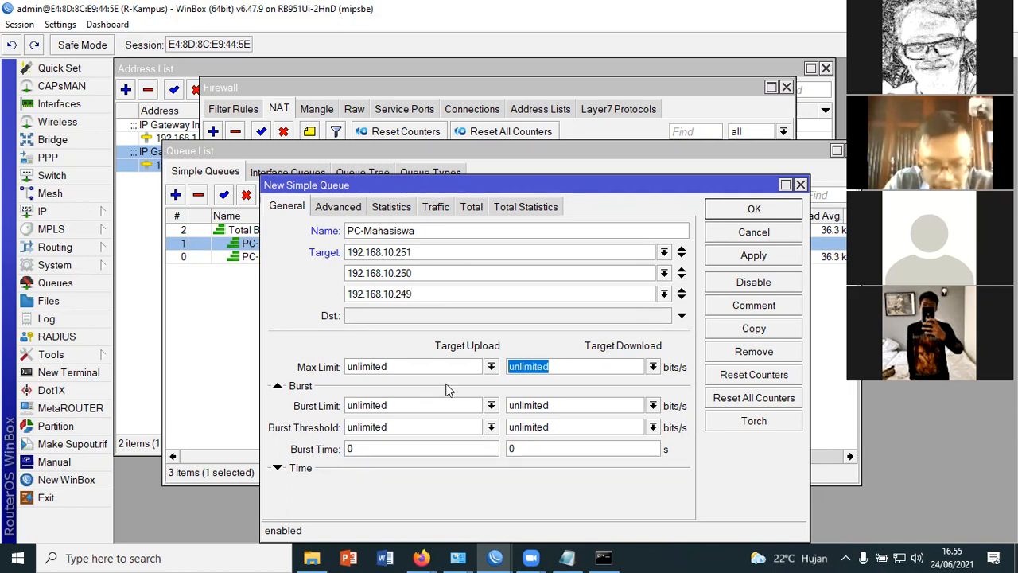
pyautogui.write('2M')
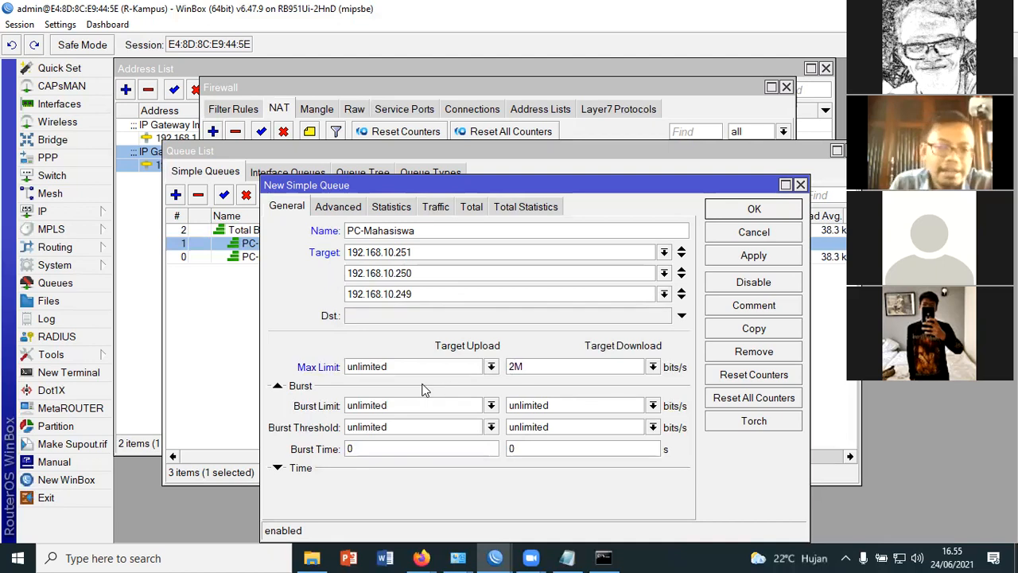
pyautogui.doubleClick(340, 367)
pyautogui.write('5')
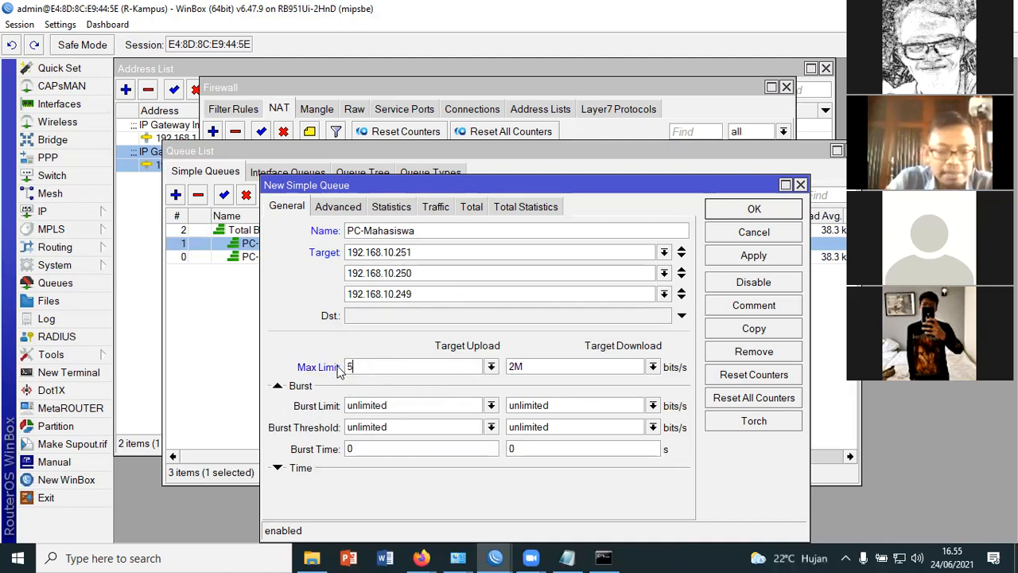
pyautogui.write('12K')
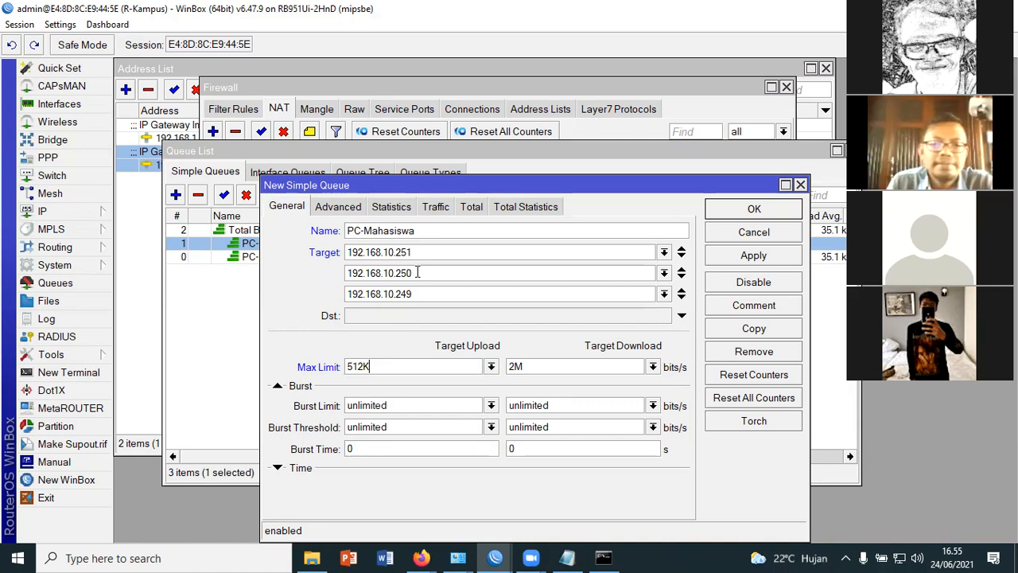
# Assign the PC-Mahasiswa queue to the parent Total Bandwidth with upload and download priority 8, and save the queue
pyautogui.click(342, 207)
pyautogui.doubleClick(342, 304)
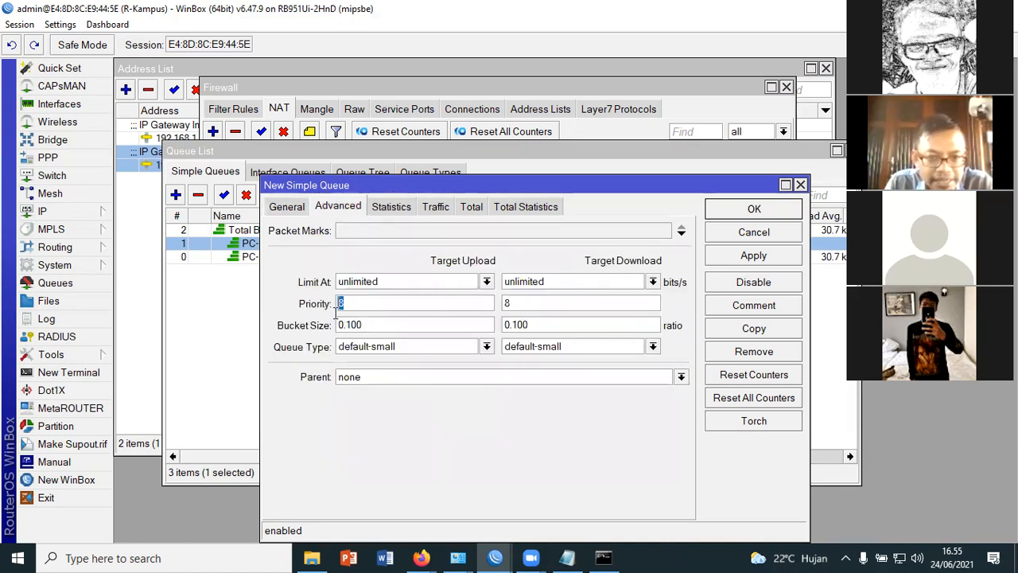
pyautogui.click(510, 306)
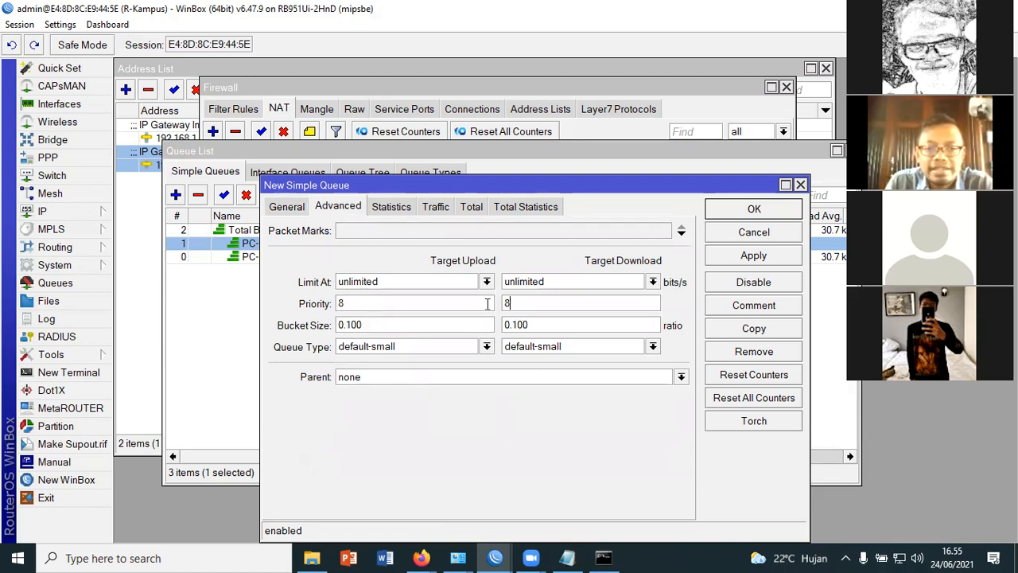
pyautogui.click(680, 378)
pyautogui.click(453, 417)
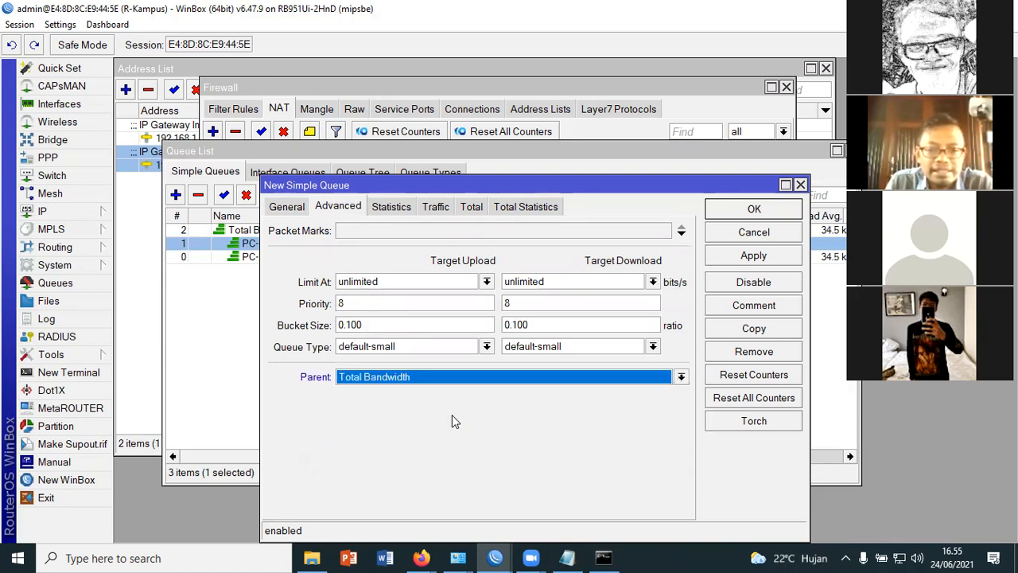
pyautogui.click(749, 254)
pyautogui.click(754, 208)
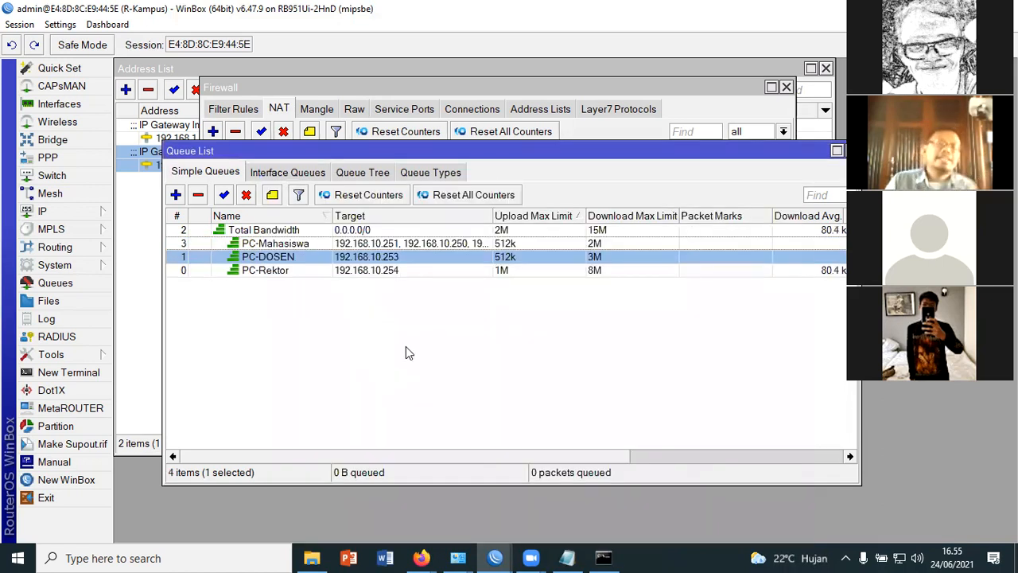
pyautogui.click(406, 348)
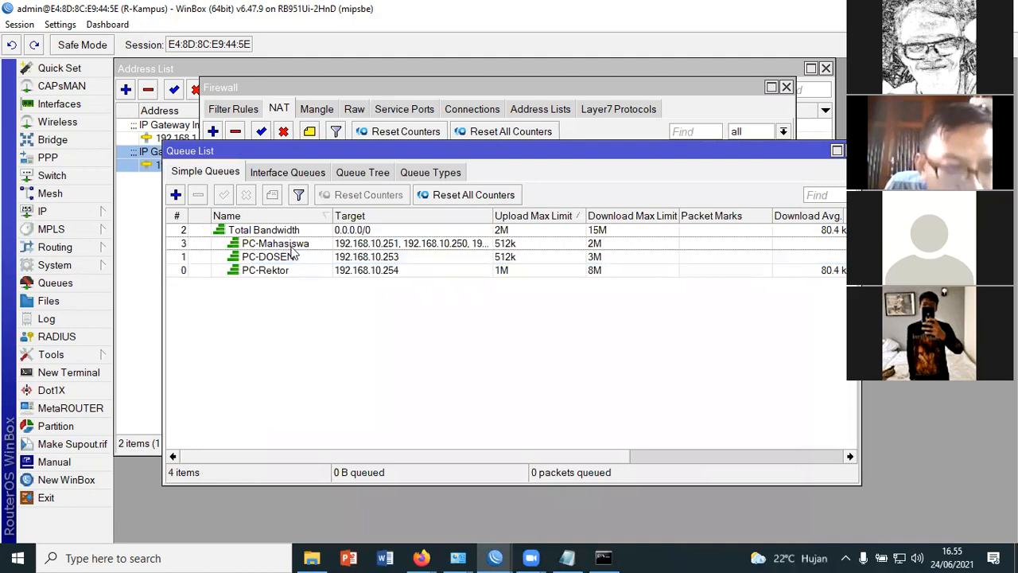
# Review the name, target and max limit settings of the PC-DOSEN queue
pyautogui.click(286, 245)
pyautogui.click(292, 259)
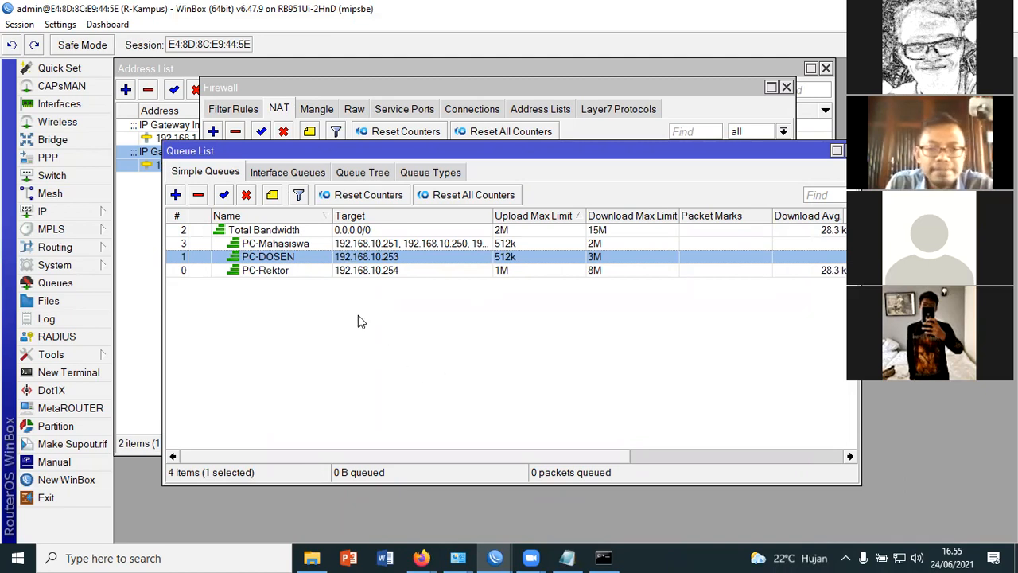
pyautogui.doubleClick(301, 258)
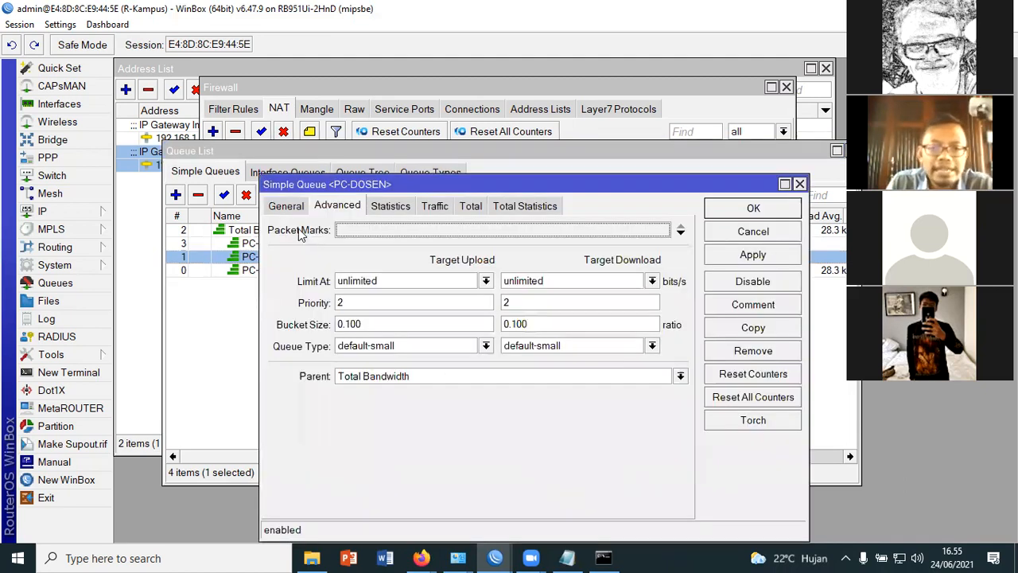
pyautogui.click(284, 206)
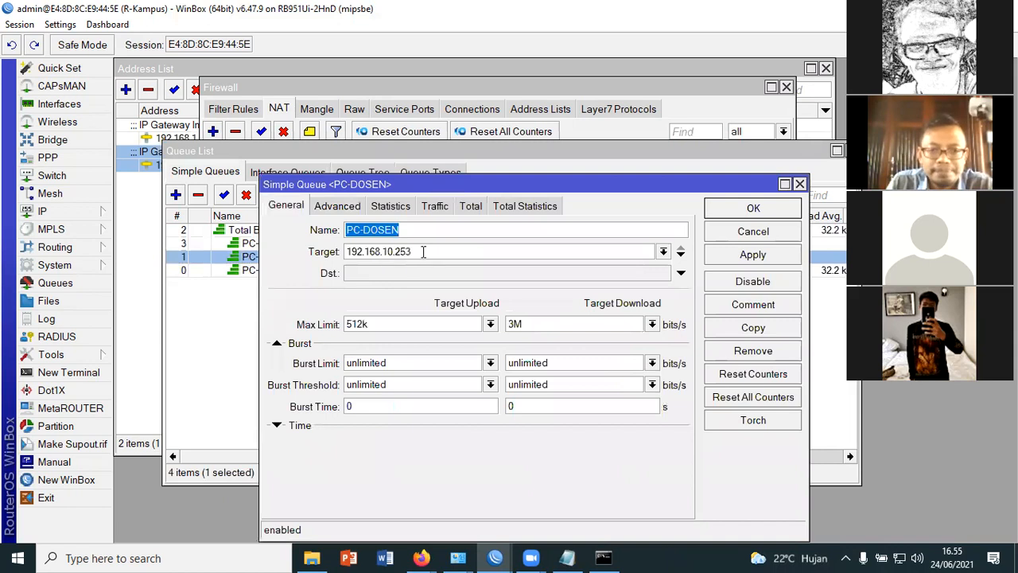
pyautogui.click(301, 251)
pyautogui.click(428, 253)
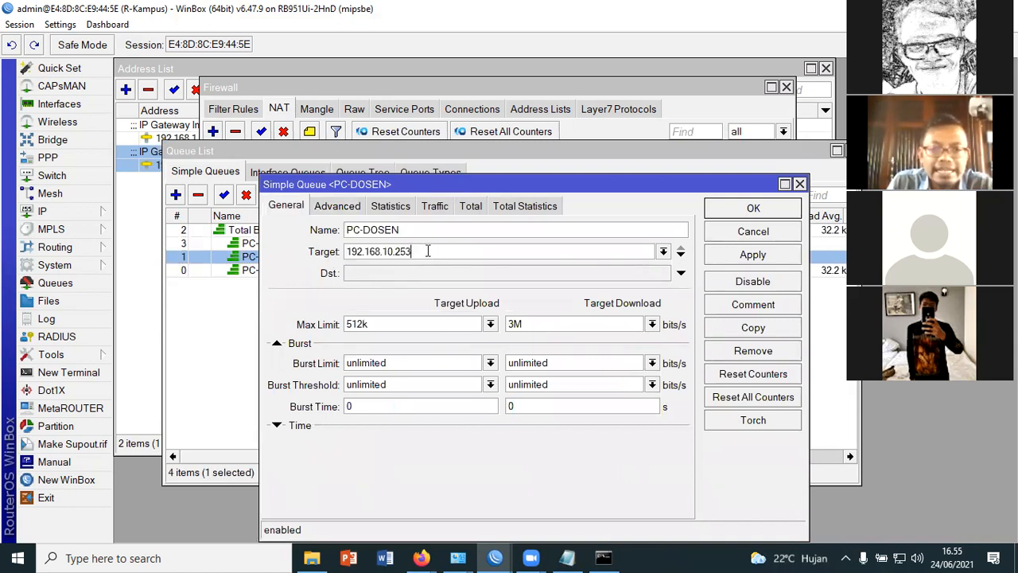
pyautogui.click(747, 210)
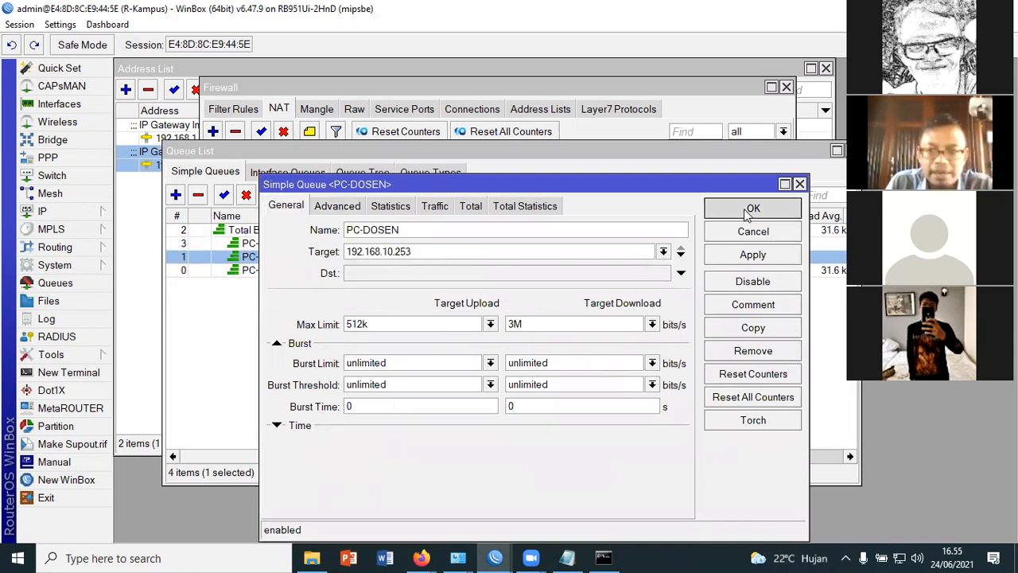
# Check the PC-Mahasiswa queue's general settings and widen the Name column of the simple queue list
pyautogui.doubleClick(284, 244)
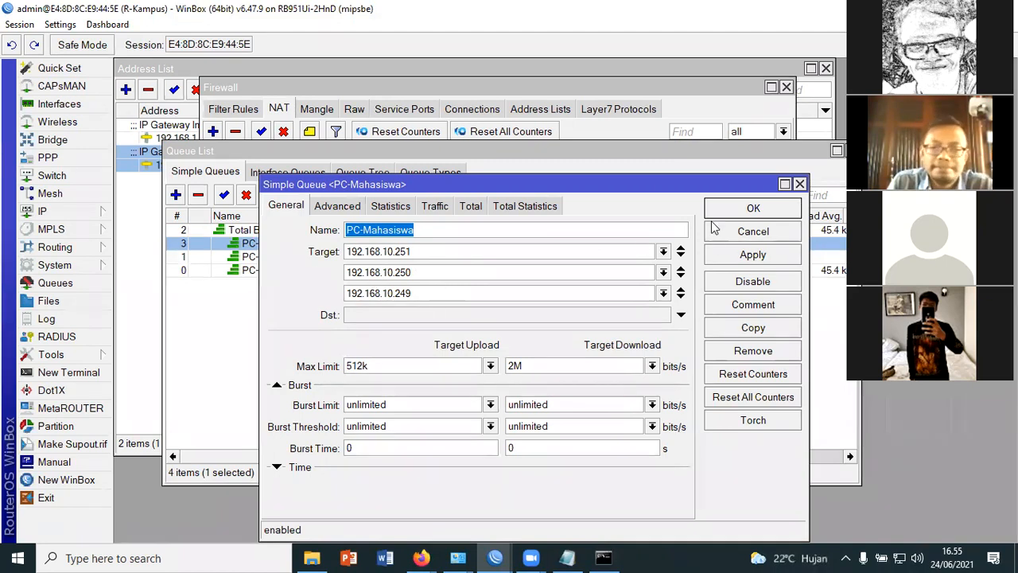
pyautogui.click(752, 208)
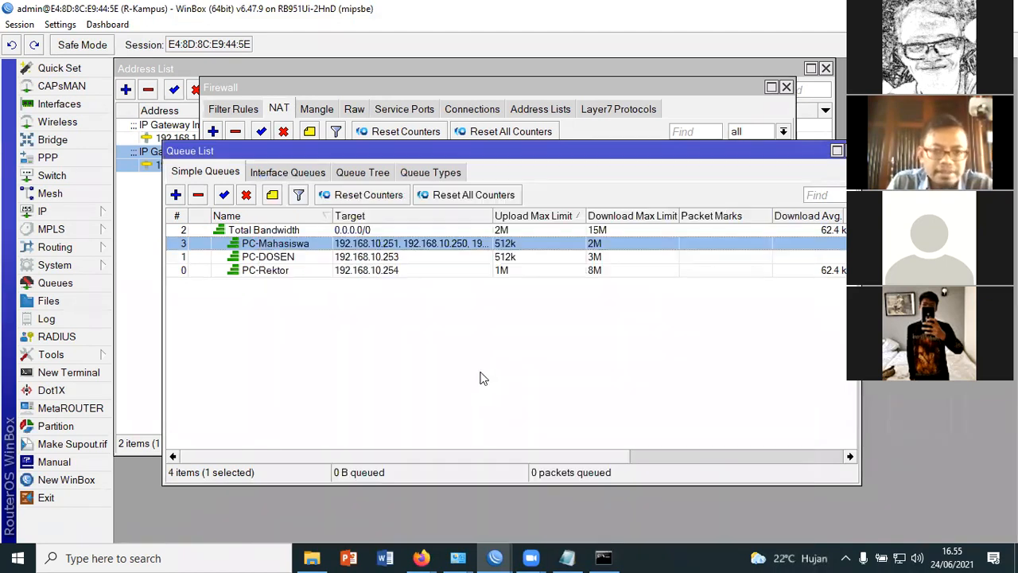
pyautogui.click(485, 380)
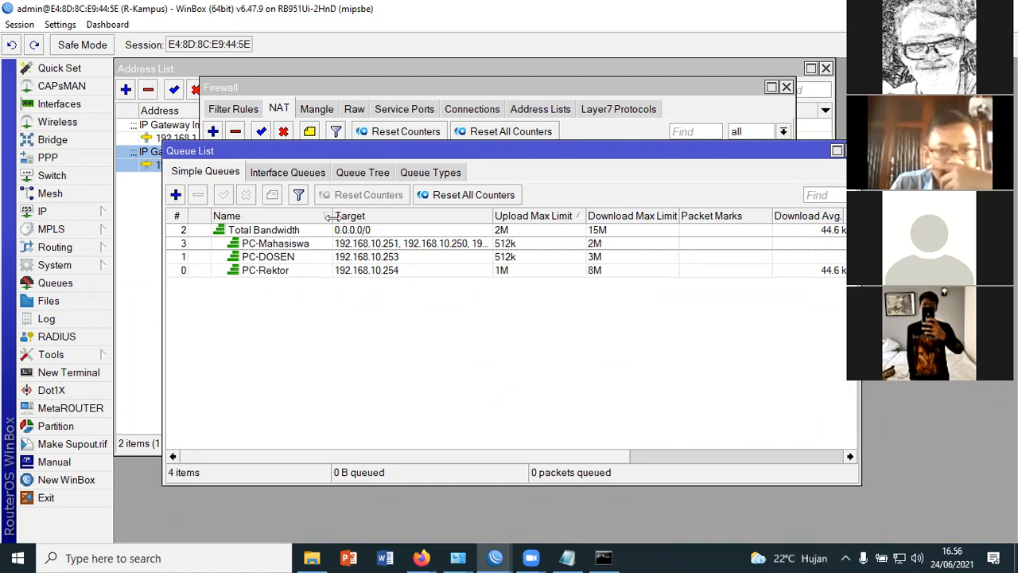
pyautogui.moveTo(334, 216); pyautogui.dragTo(386, 216)
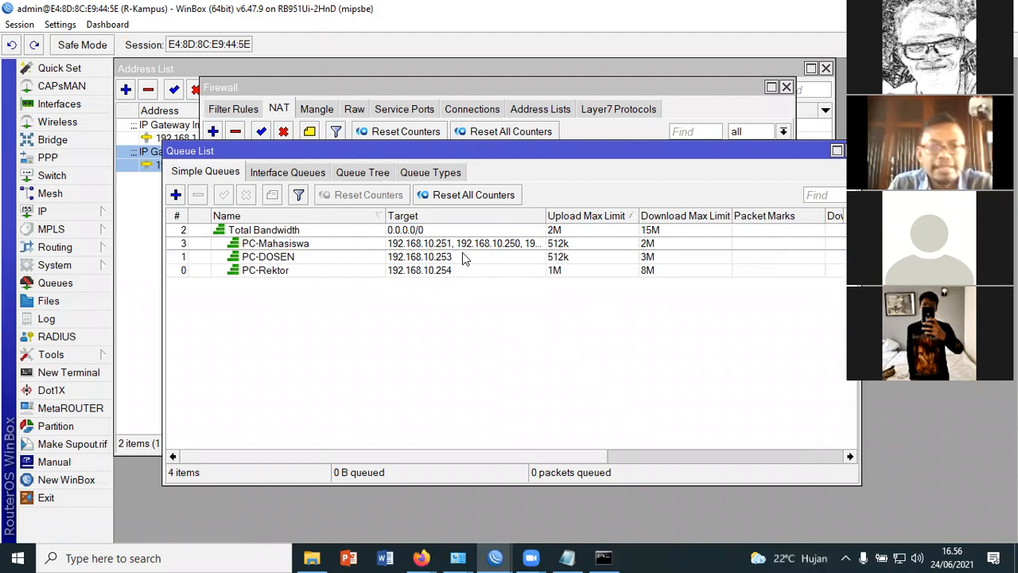
# Switch to the Notepad notes and append "simple Queue" to the "Langkah Prakteknya" heading
pyautogui.click(567, 558)
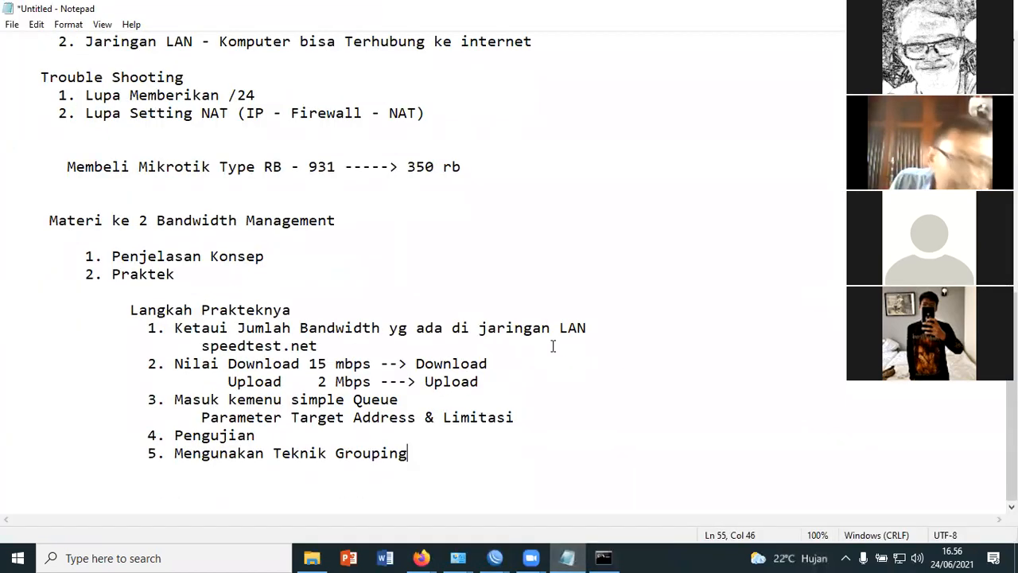
pyautogui.click(365, 311)
pyautogui.write('sIMPLE qUEU')
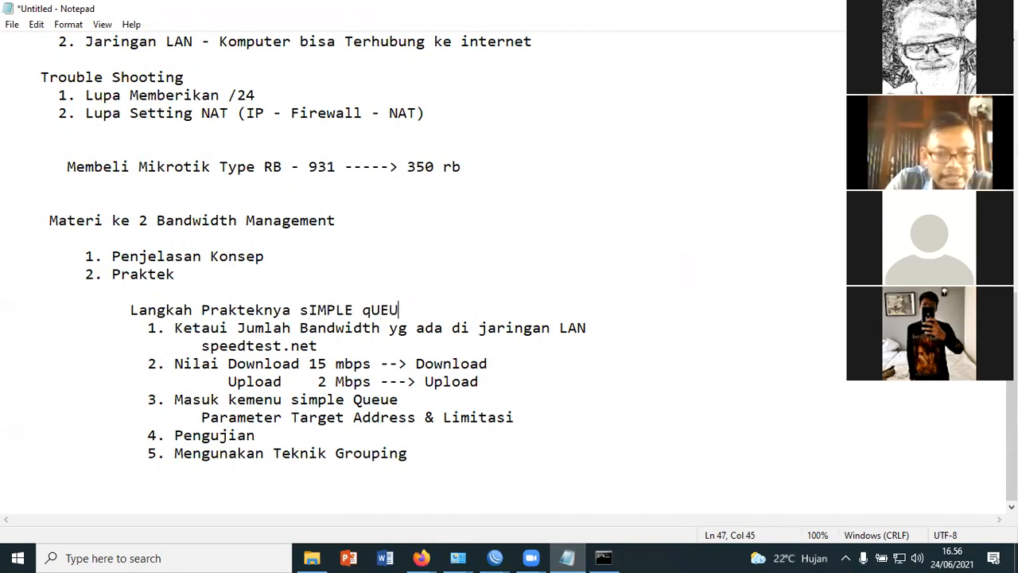
pyautogui.press('BackSpace')
pyautogui.press('BackSpace')
pyautogui.press('BackSpace')
pyautogui.press('BackSpace')
pyautogui.press('BackSpace')
pyautogui.press('BackSpace')
pyautogui.press('BackSpace')
pyautogui.press('BackSpace')
pyautogui.press('BackSpace')
pyautogui.press('BackSpace')
pyautogui.write('im')
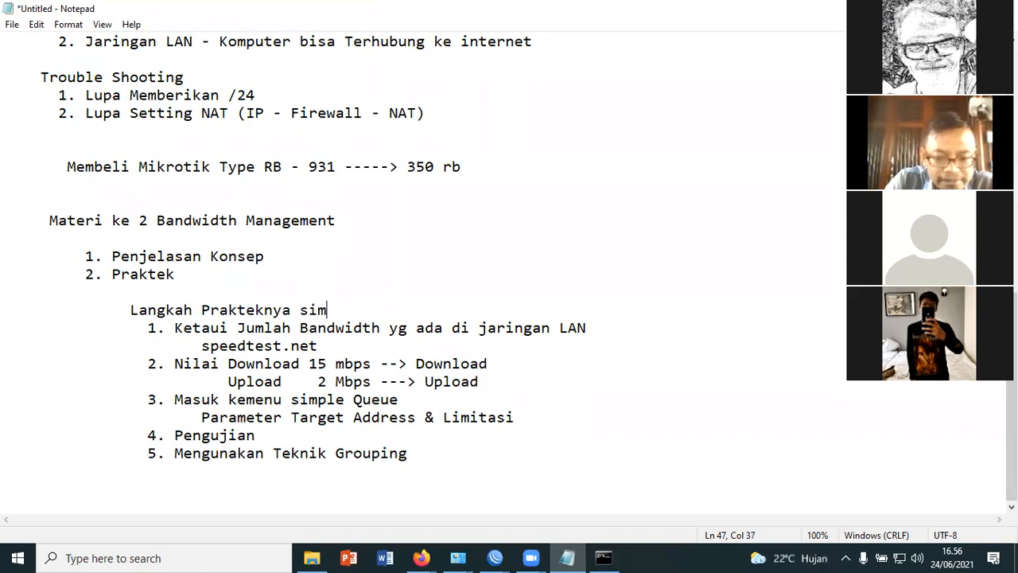
pyautogui.write('ple Queue')
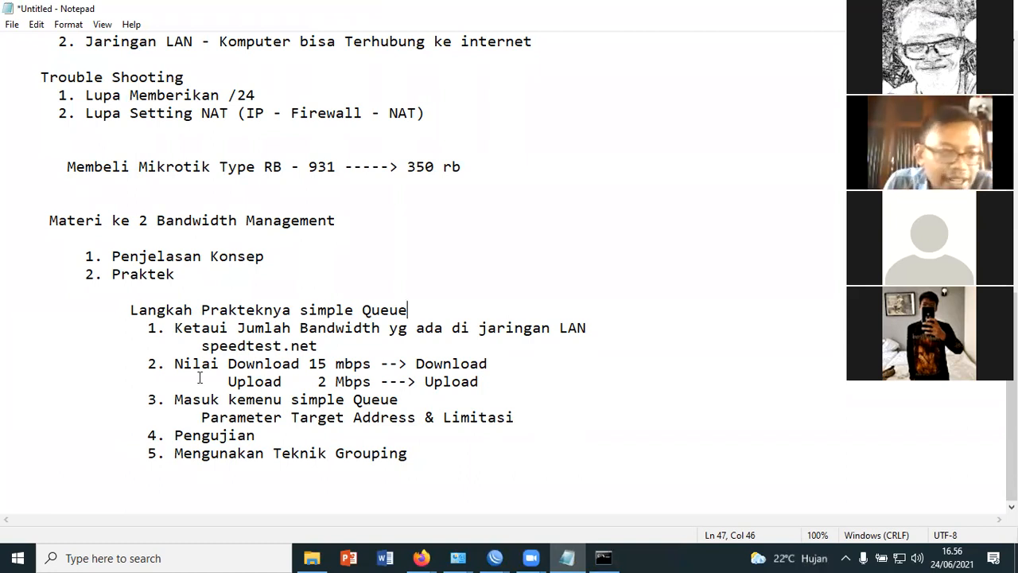
# Correct the spelling of "Ketaui" to "Ketahui" in the first practice step
pyautogui.click(563, 462)
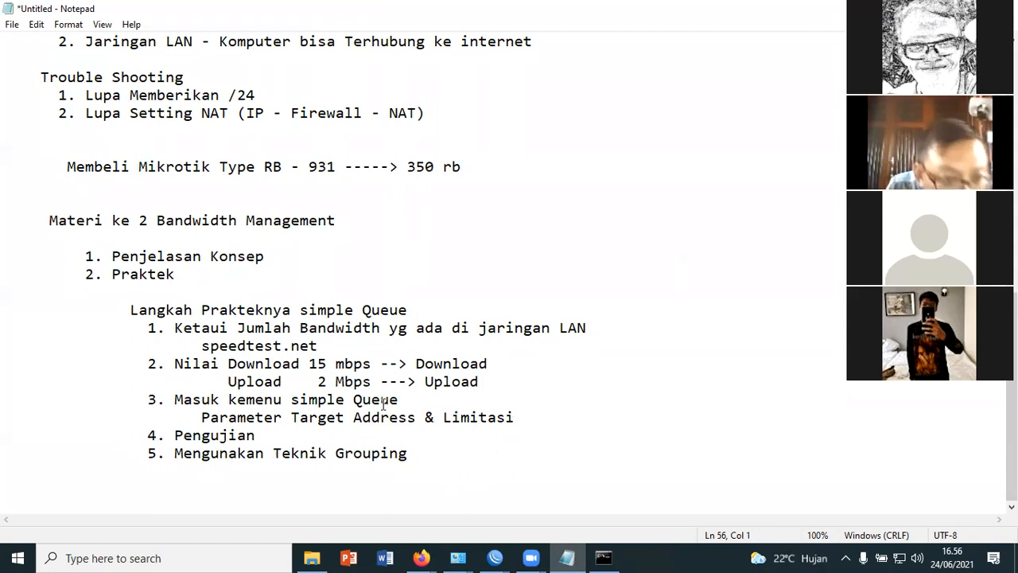
pyautogui.click(209, 332)
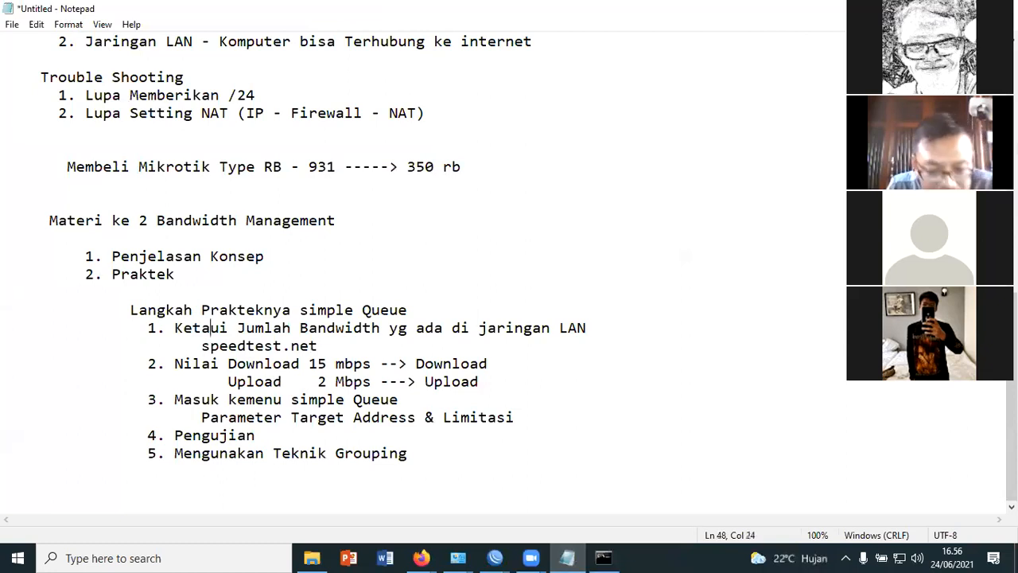
pyautogui.write('h')
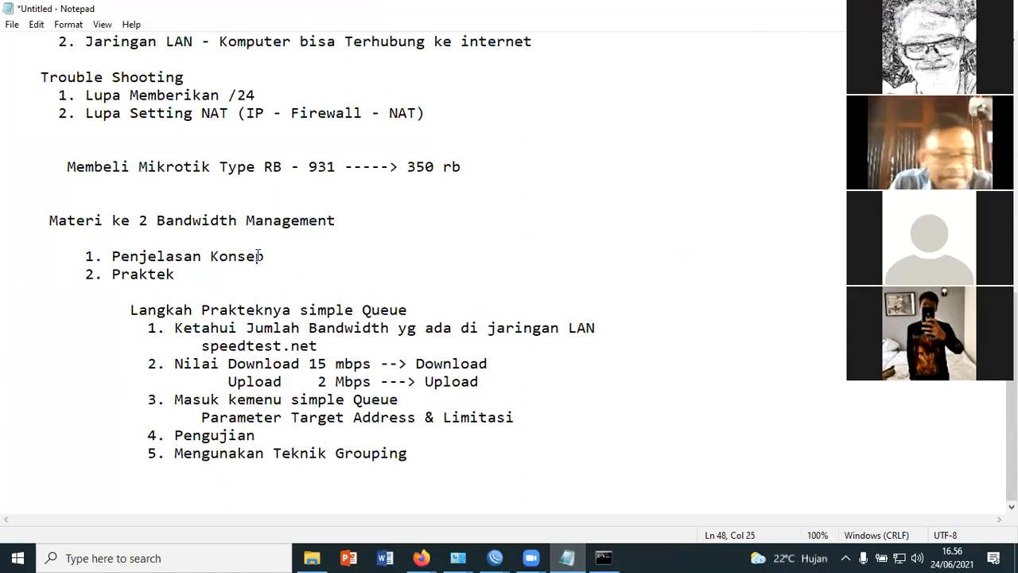
# Append "(CIR & MIR)" to the "Penjelasan Konsep" item under Materi ke 2 Bandwidth Management
pyautogui.moveTo(87, 252); pyautogui.dragTo(275, 250)
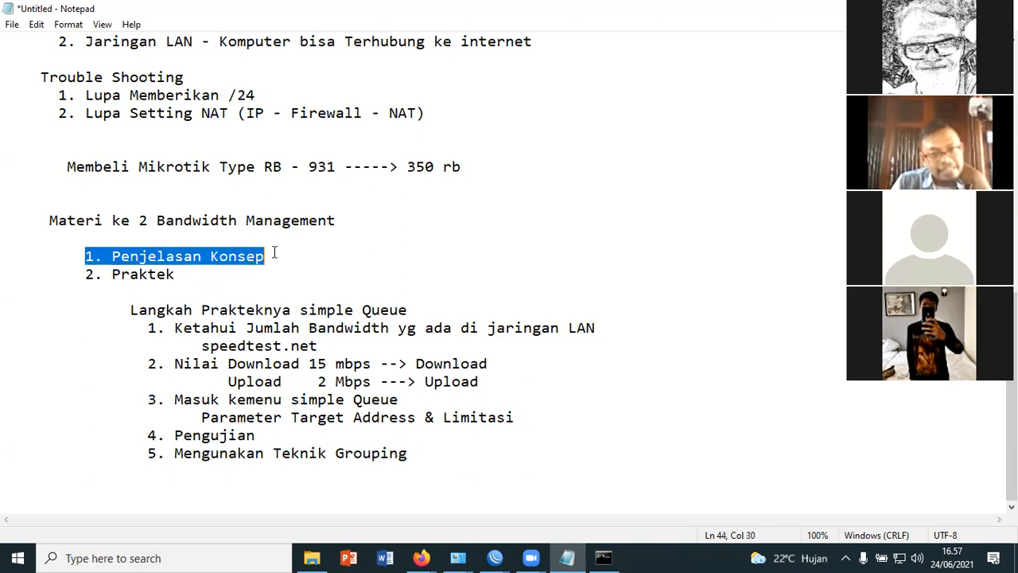
pyautogui.click(294, 256)
pyautogui.write('(')
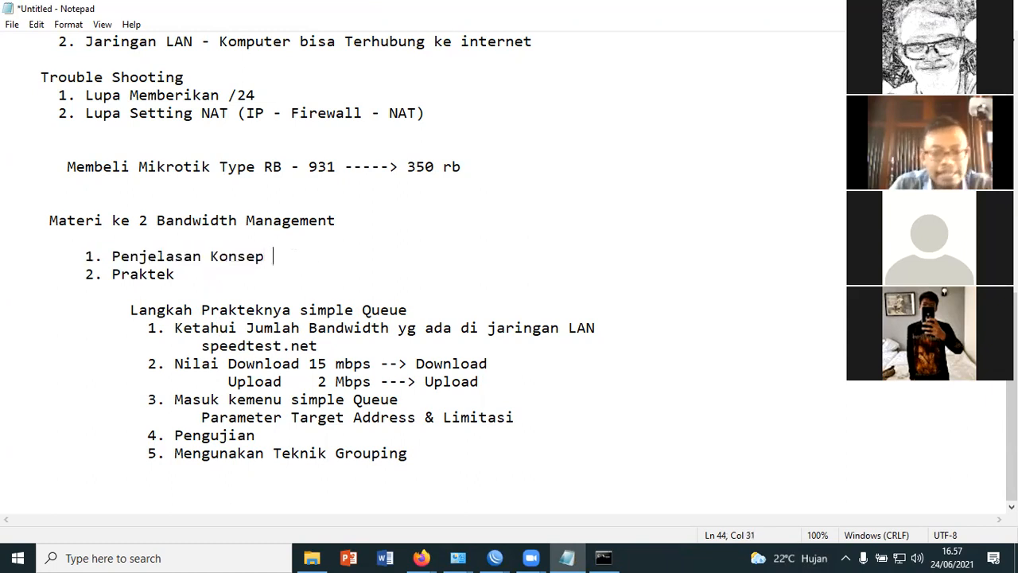
pyautogui.write('CIR ')
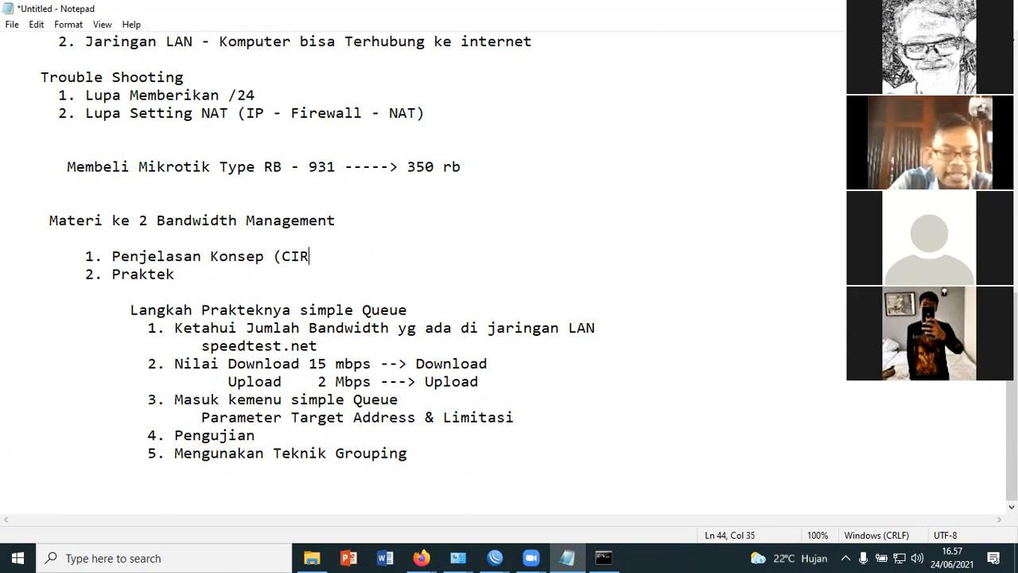
pyautogui.write('& ')
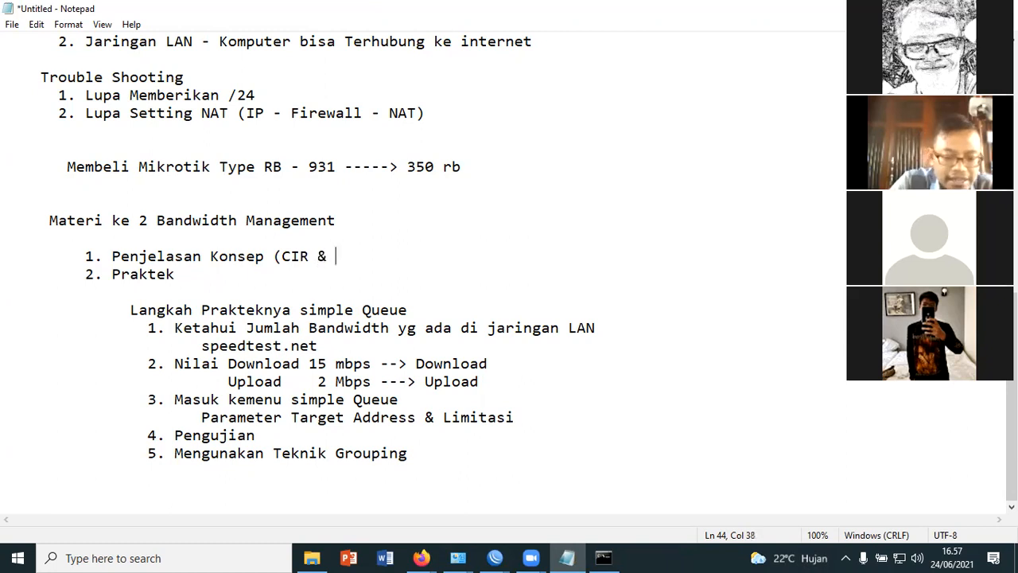
pyautogui.write('MIR)')
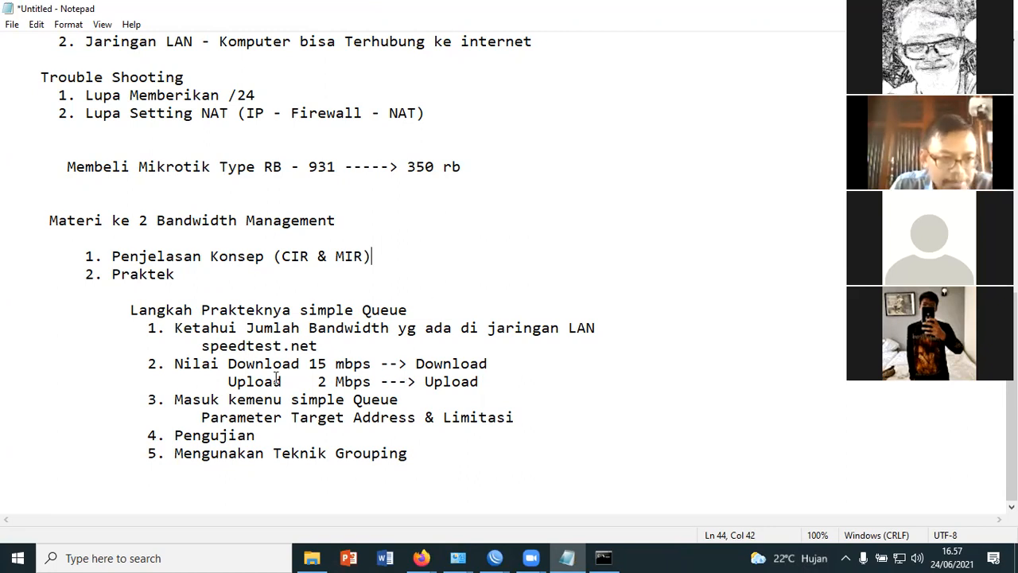
# Look back through the notes from the basic configuration to the practice steps, highlighting the Ether2-Local address 192.168.10.1/24
pyautogui.click(183, 283)
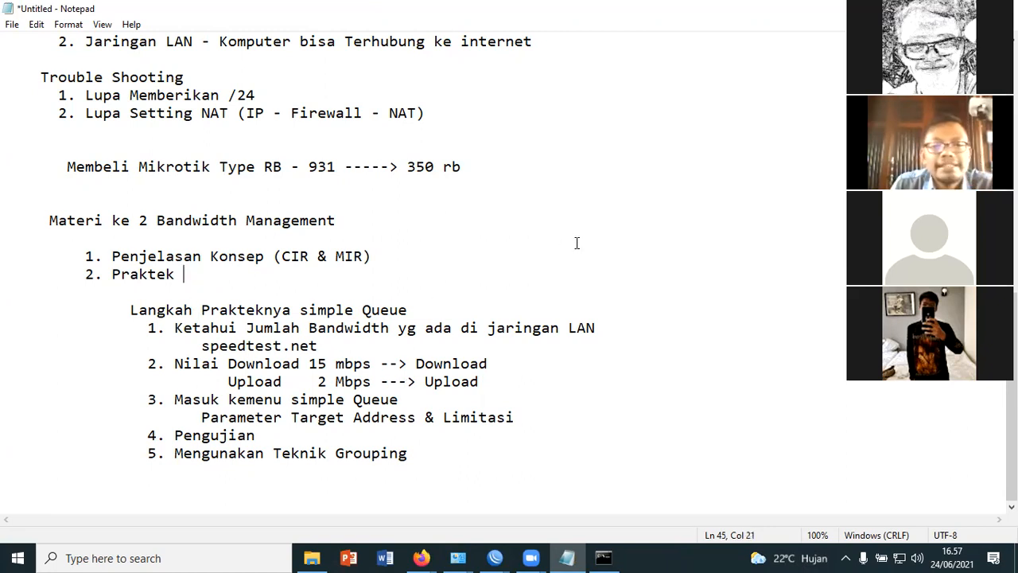
pyautogui.scroll(2, 577, 242)
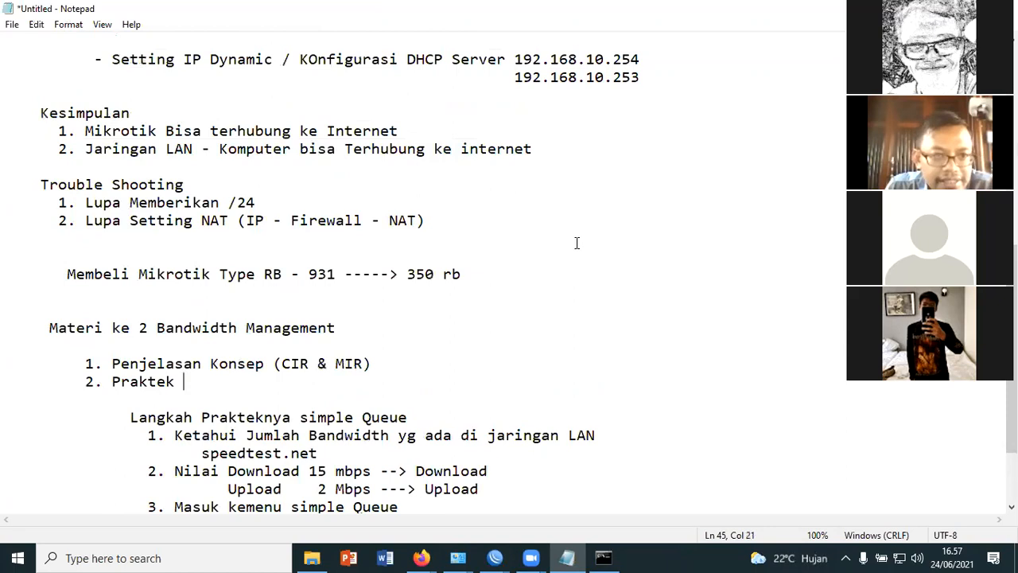
pyautogui.scroll(-2, 576, 242)
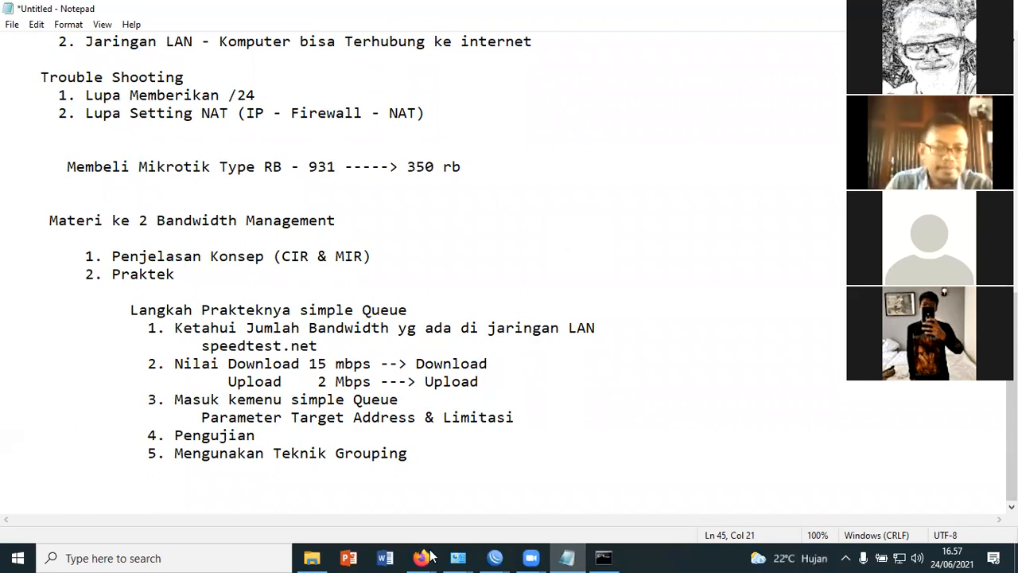
pyautogui.click(500, 463)
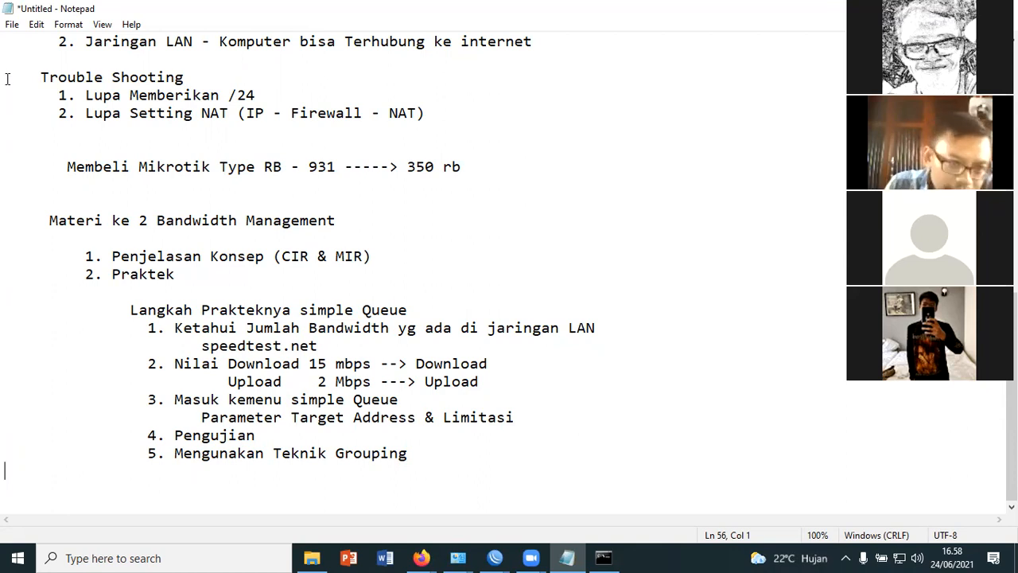
pyautogui.scroll(5, 7, 80)
pyautogui.scroll(3, 48, 32)
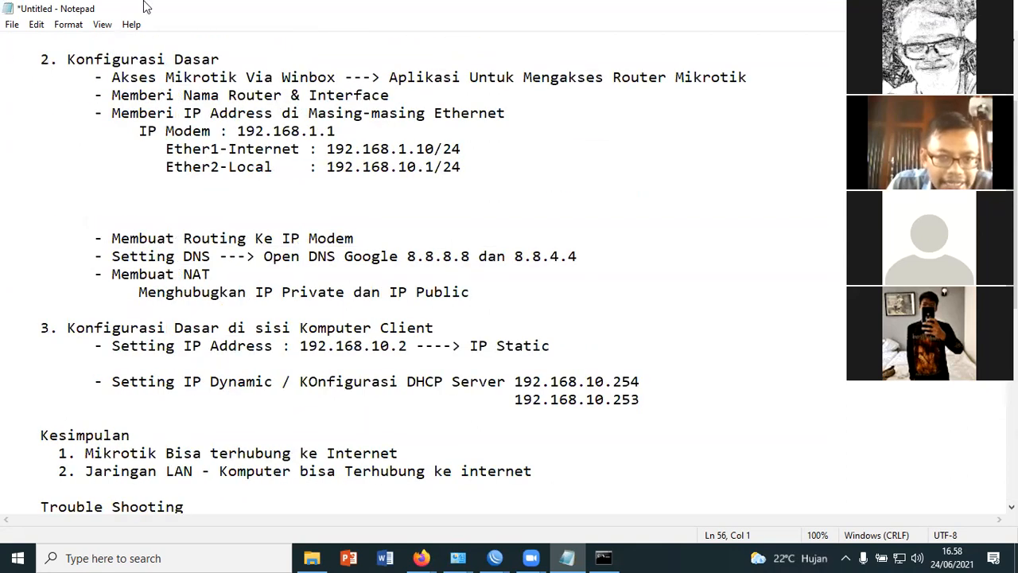
pyautogui.moveTo(327, 167); pyautogui.dragTo(461, 167)
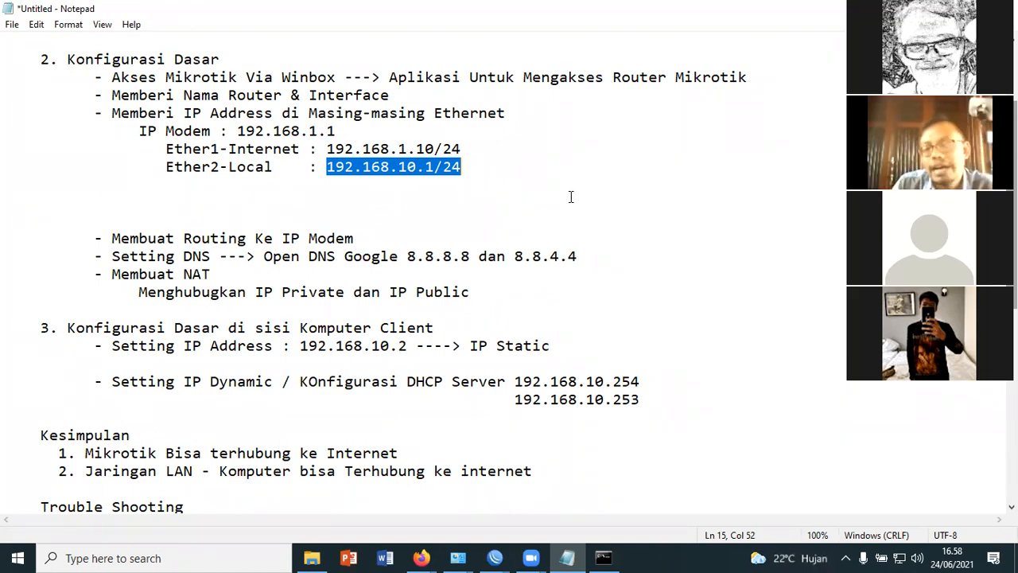
pyautogui.scroll(-3, 608, 217)
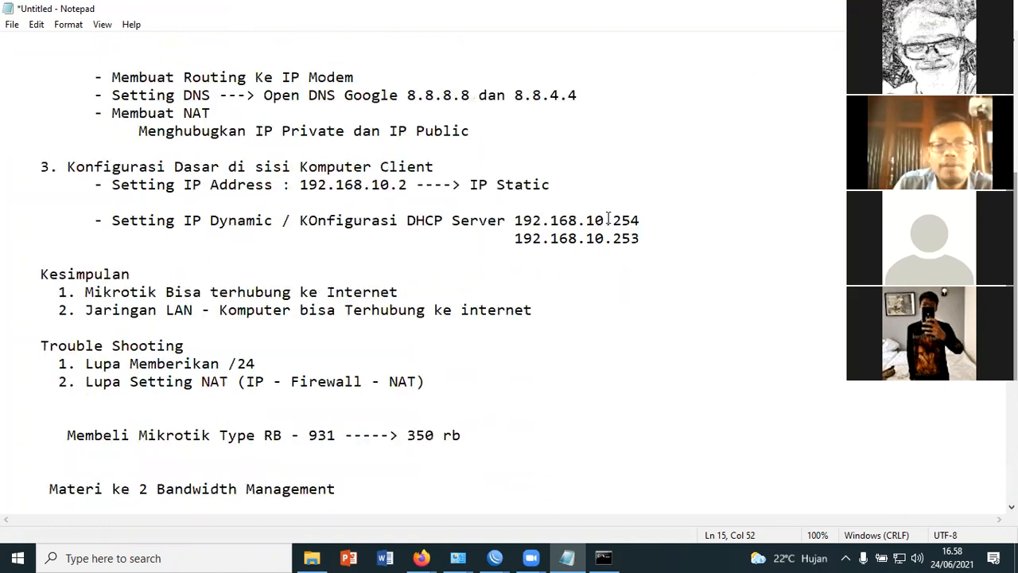
pyautogui.scroll(-5, 637, 240)
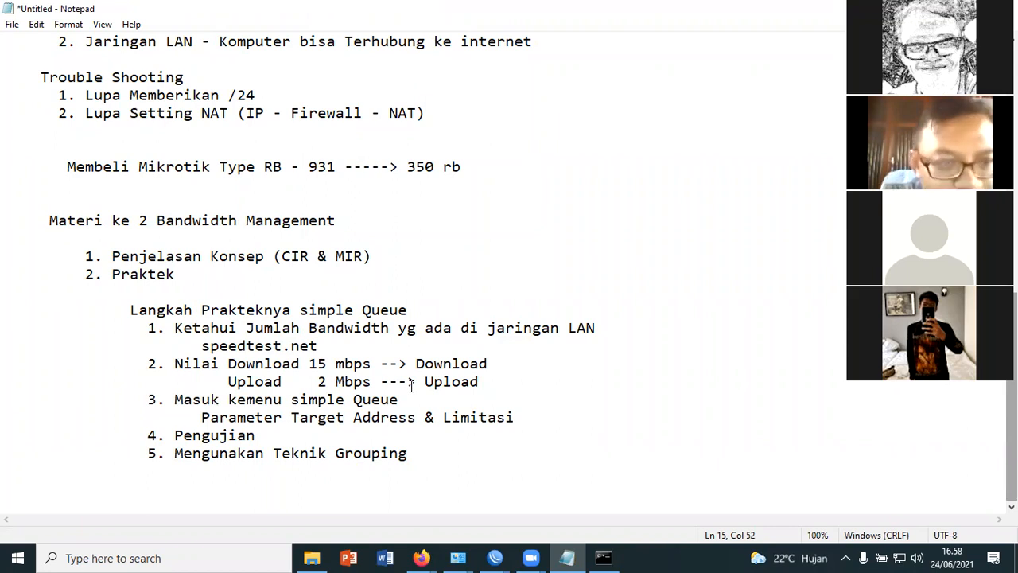
pyautogui.click(449, 456)
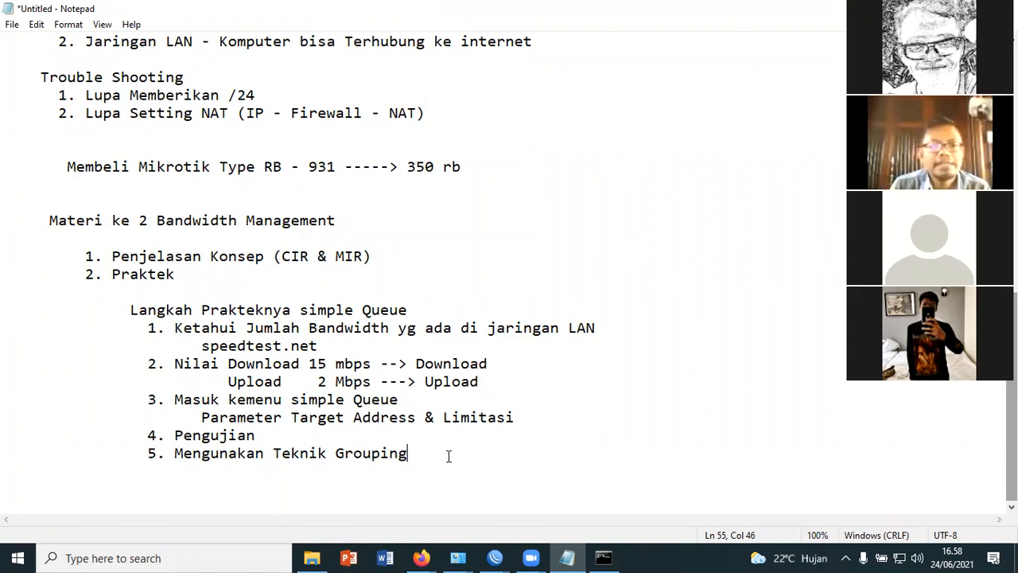
# Review the notes again from the Ether2-Local address under the basic configuration down to the simple Queue practice steps
pyautogui.scroll(5, 518, 424)
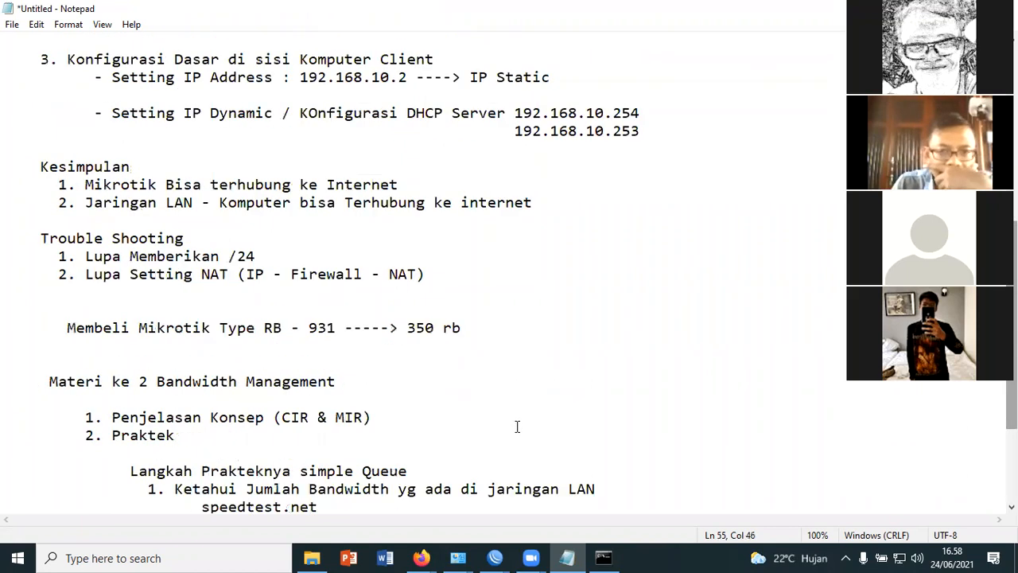
pyautogui.scroll(2, 477, 191)
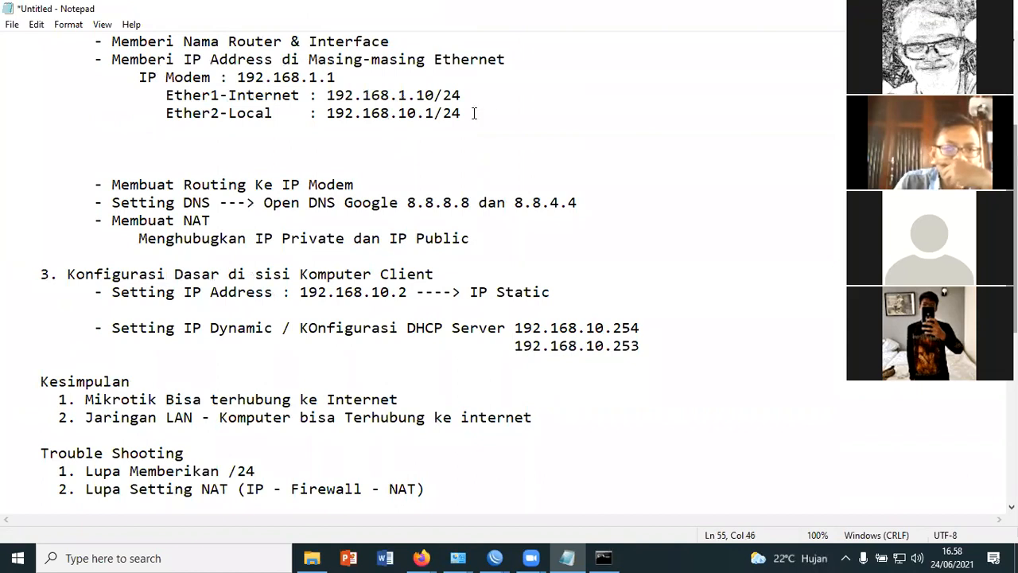
pyautogui.doubleClick(385, 113)
pyautogui.scroll(-2, 617, 250)
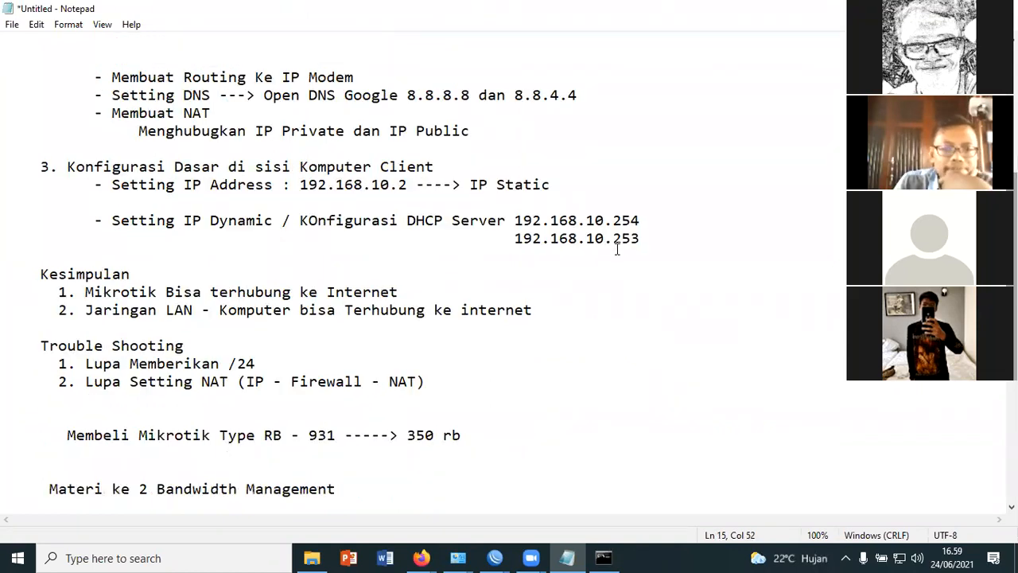
pyautogui.scroll(-4, 618, 250)
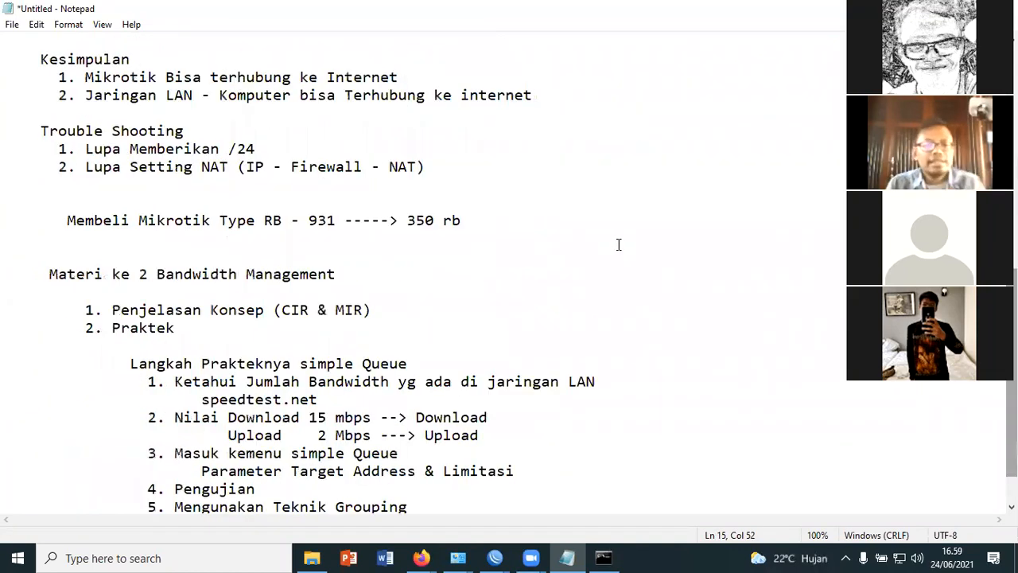
pyautogui.scroll(-1, 619, 244)
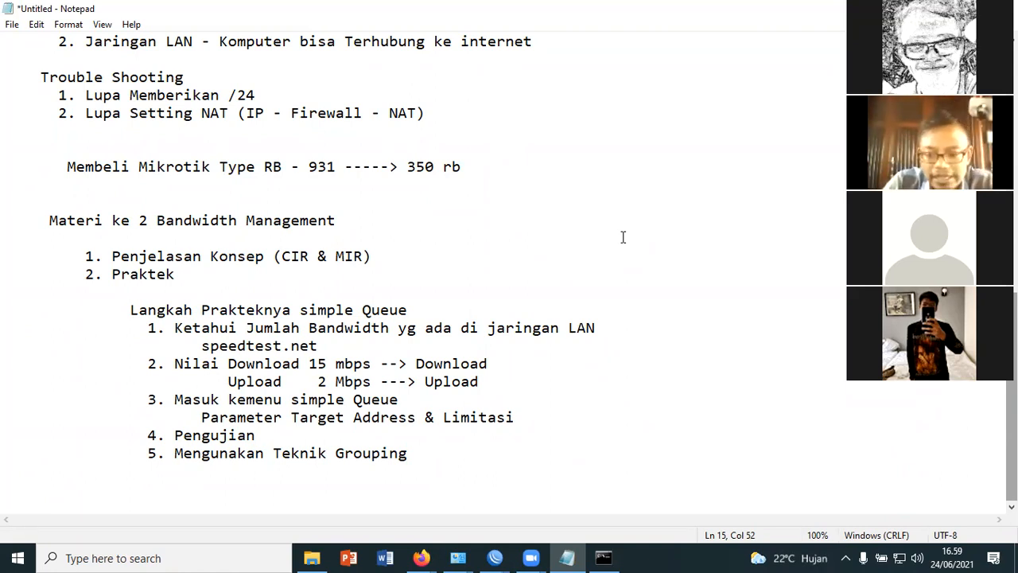
# Switch to the Bandwidth Management PDF in Firefox and view the slides on Torch monitoring and the Skenario 1 bandwidth calculation
pyautogui.click(424, 556)
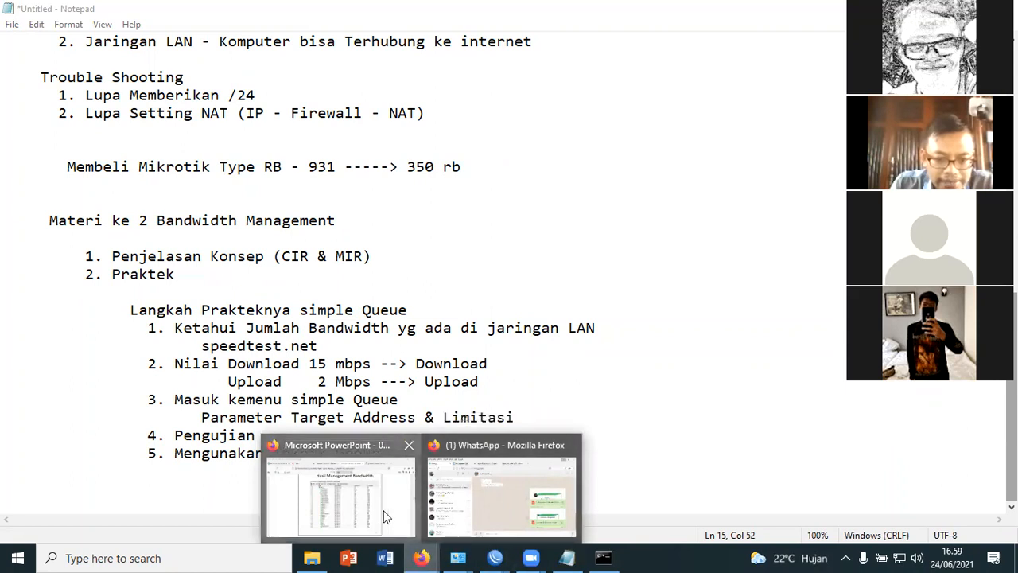
pyautogui.click(340, 494)
pyautogui.scroll(10, 513, 389)
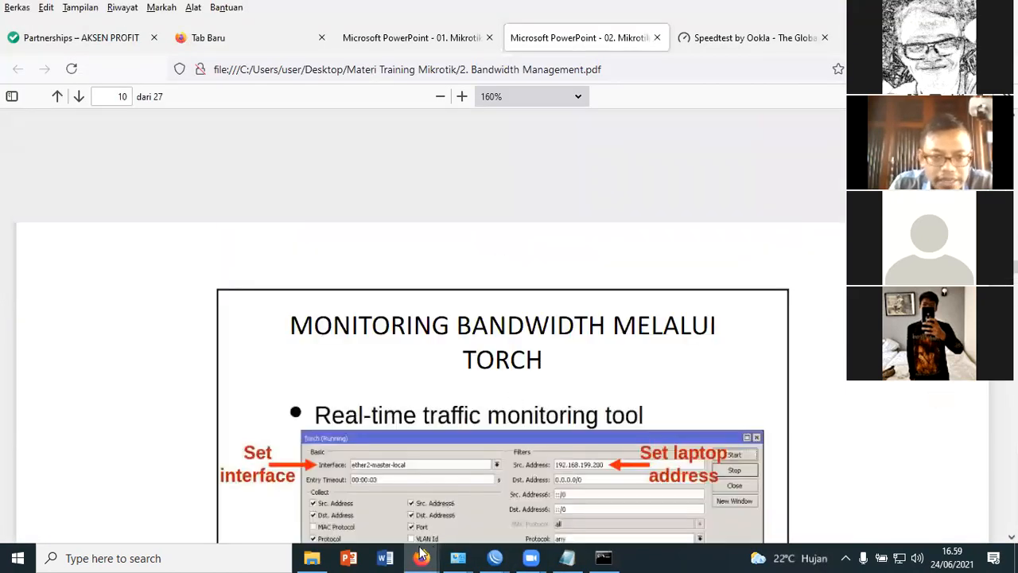
pyautogui.moveTo(421, 556)
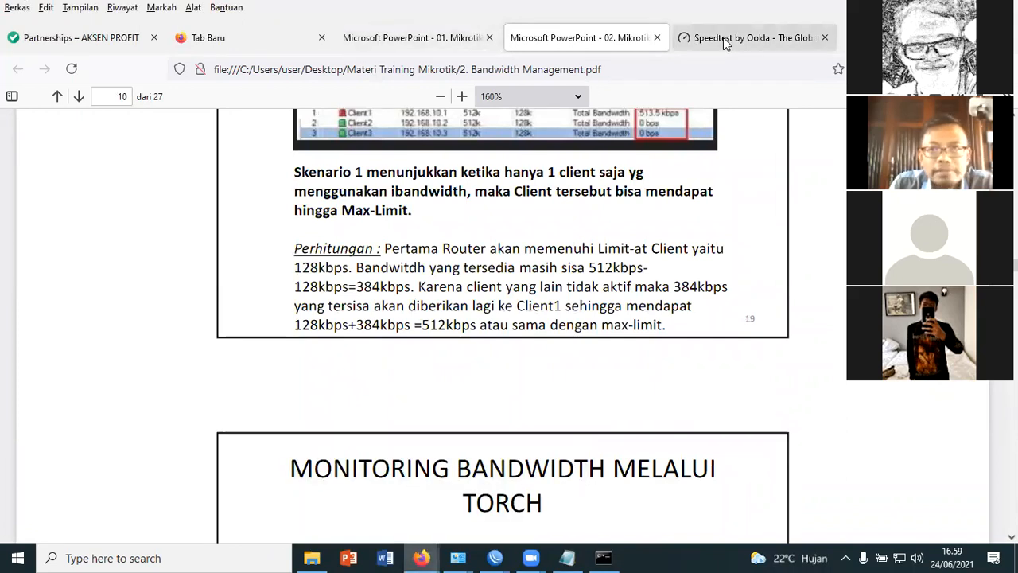
pyautogui.click(427, 45)
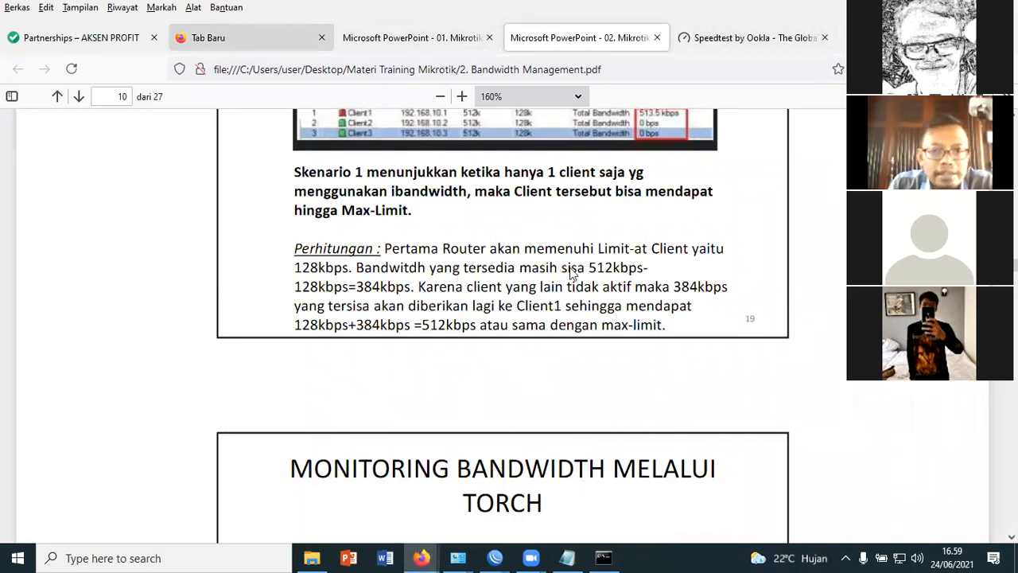